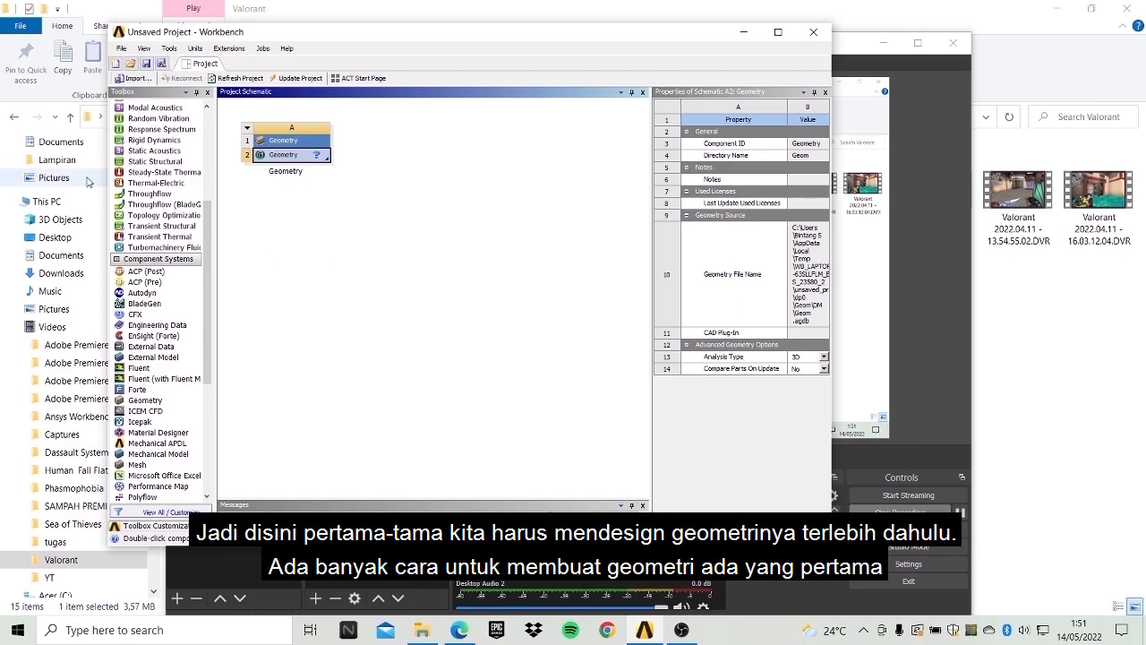
Open the project's Geometry cell for editing in DesignModeler.
scroll(170, 285, down, 7)
scroll(170, 285, up, 1)
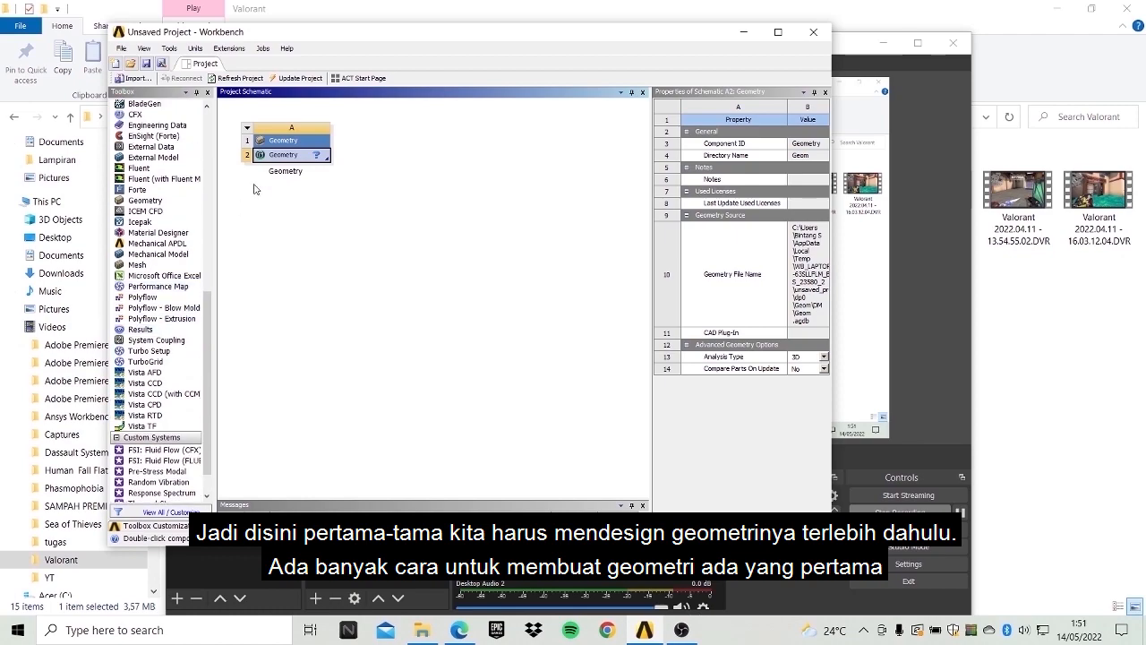
right_click(290, 154)
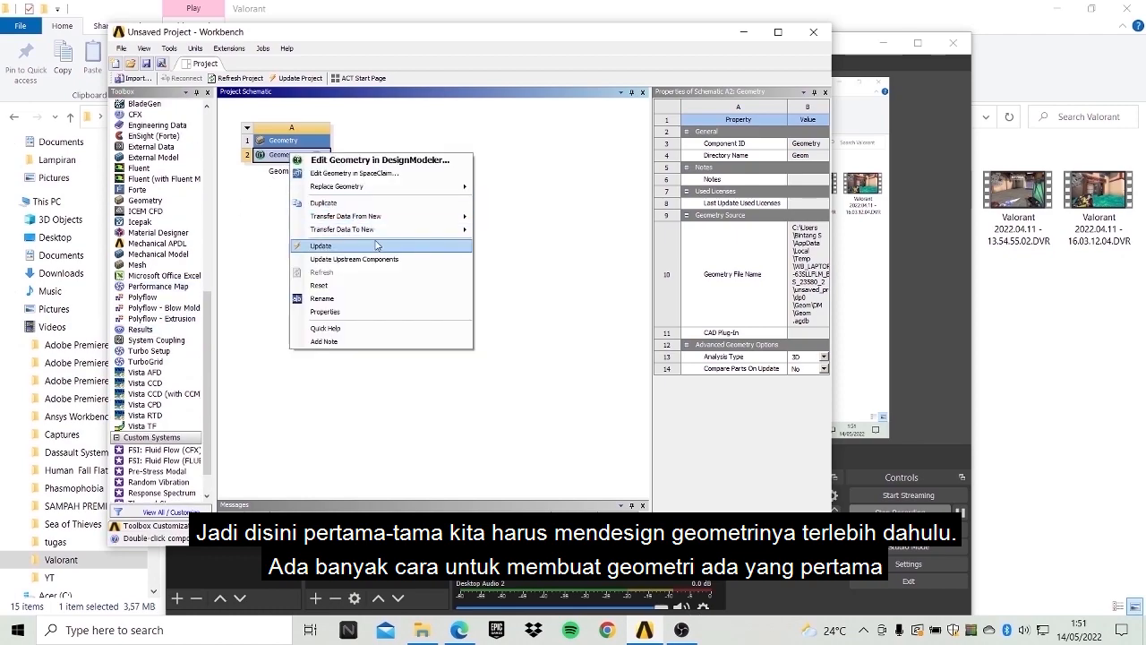
click(399, 161)
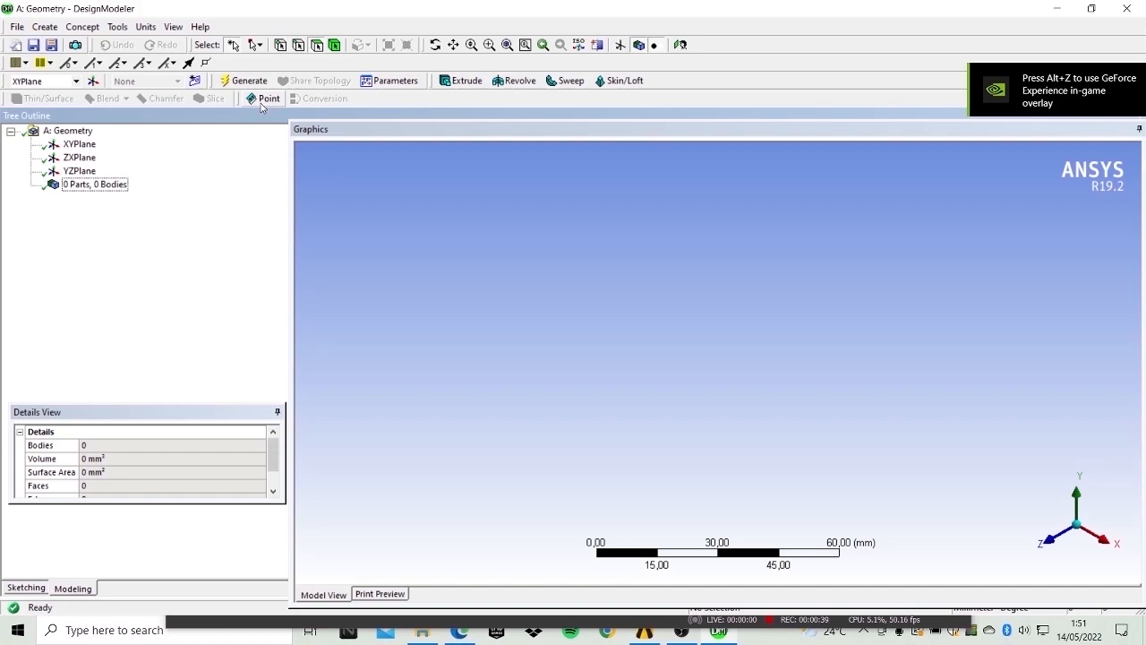
Set the model units to millimetres and generate.
click(145, 26)
click(166, 74)
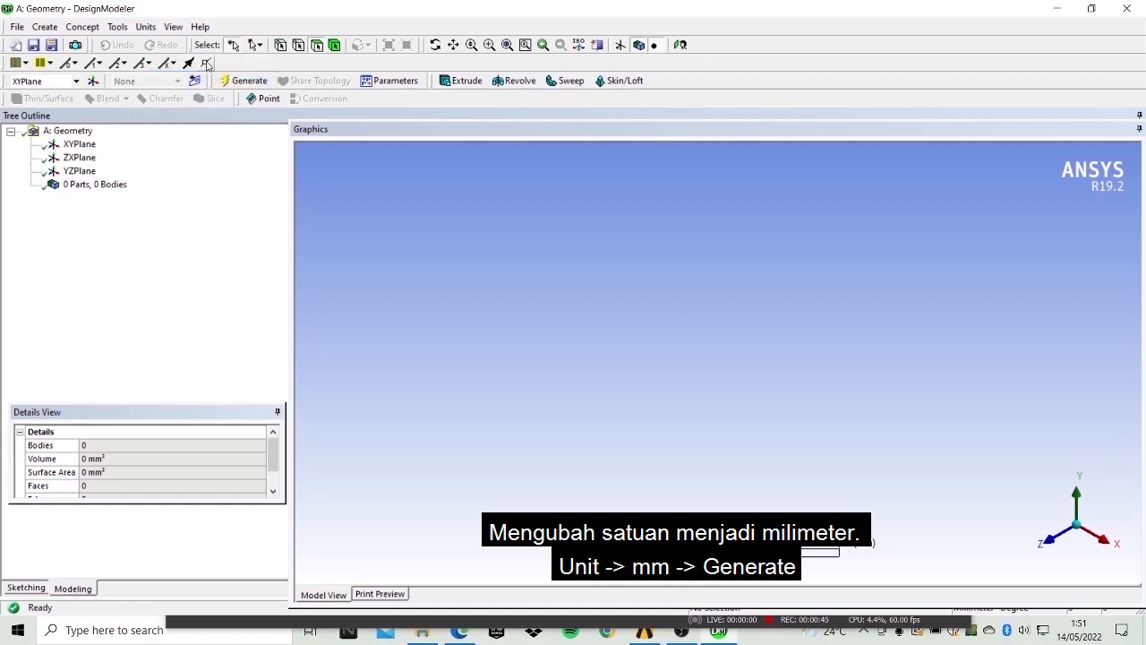
click(229, 81)
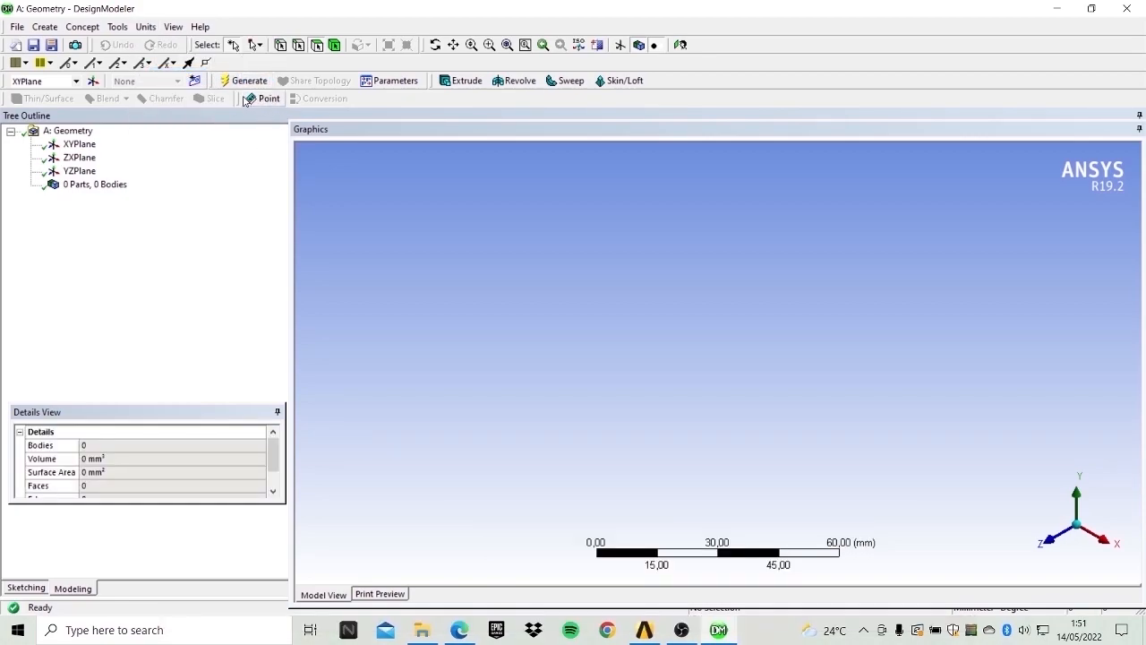
Create a Point feature from the coordinates file 4412 and generate the imported airfoil points.
click(258, 98)
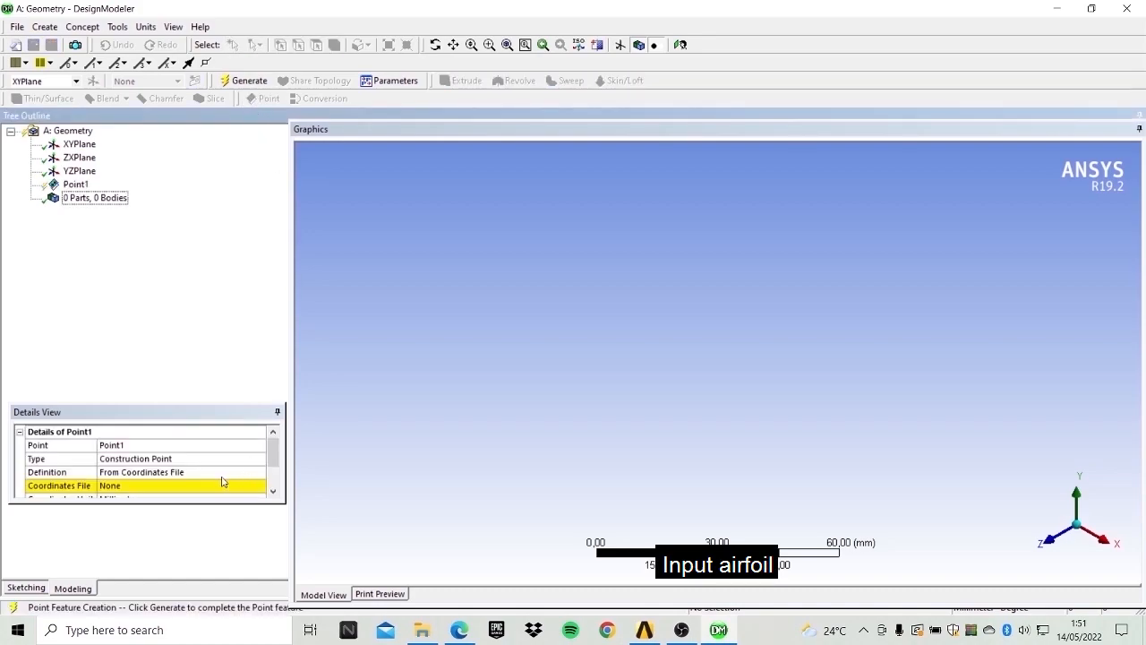
click(223, 484)
click(261, 488)
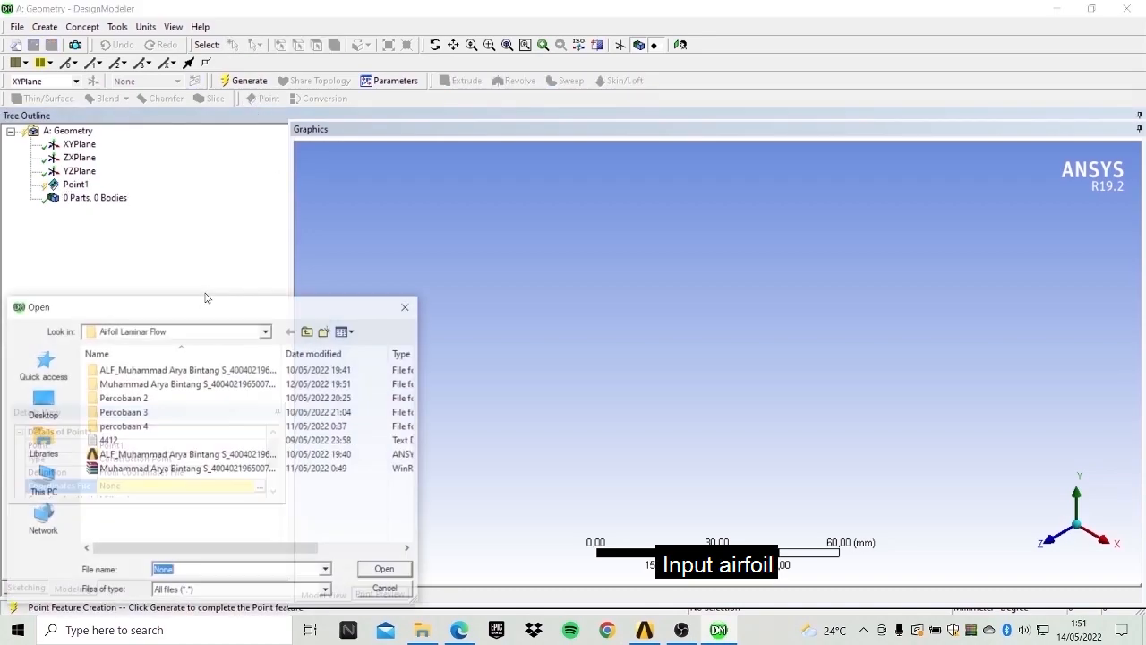
click(206, 442)
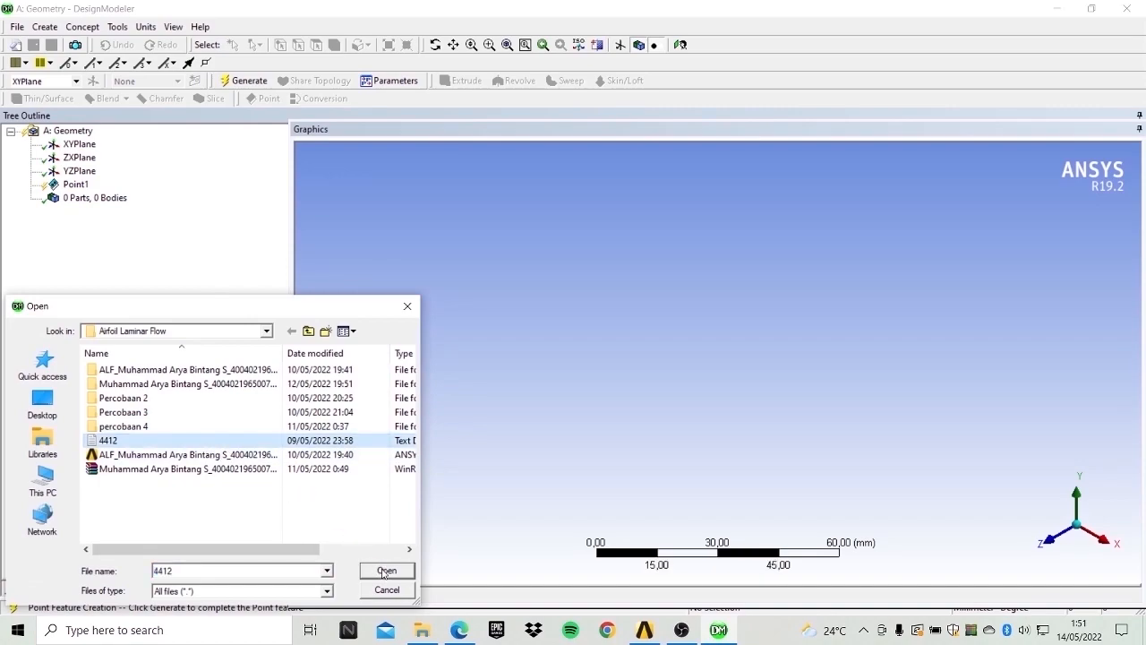
click(385, 572)
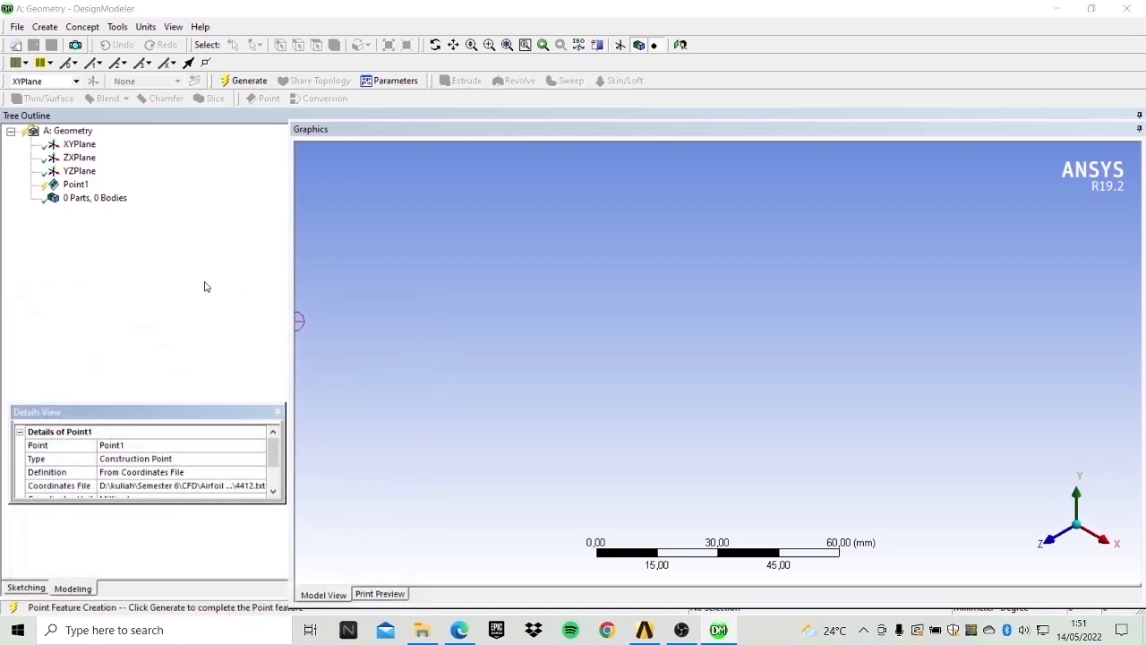
click(242, 80)
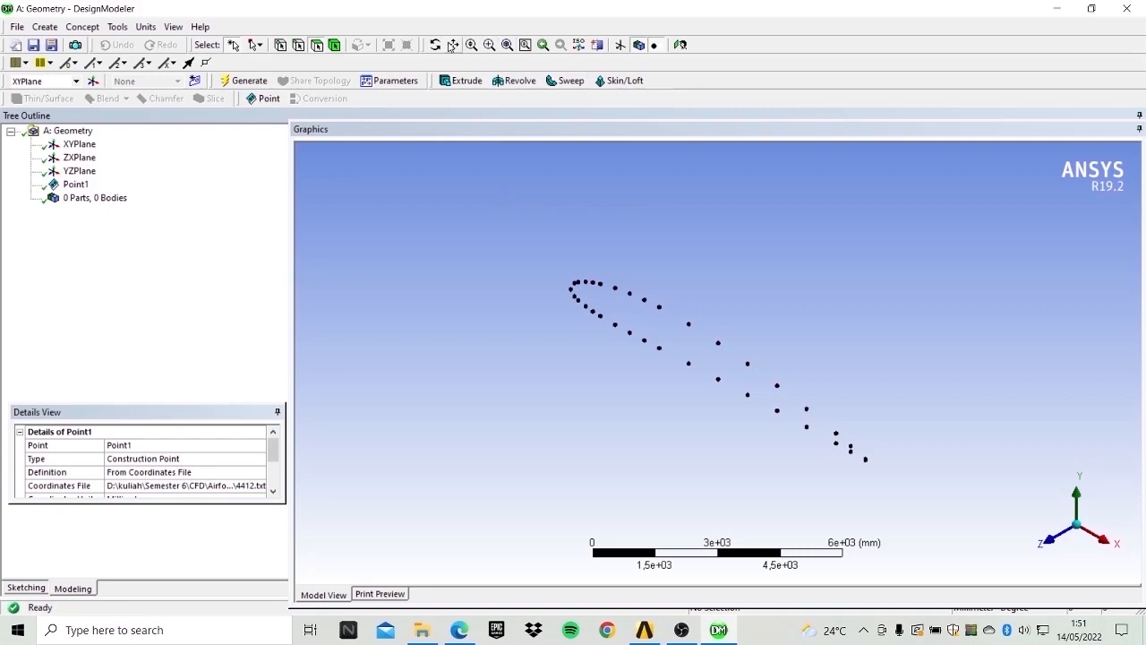
Inspect the imported airfoil points from the front view, panning and zooming along the profile.
click(435, 45)
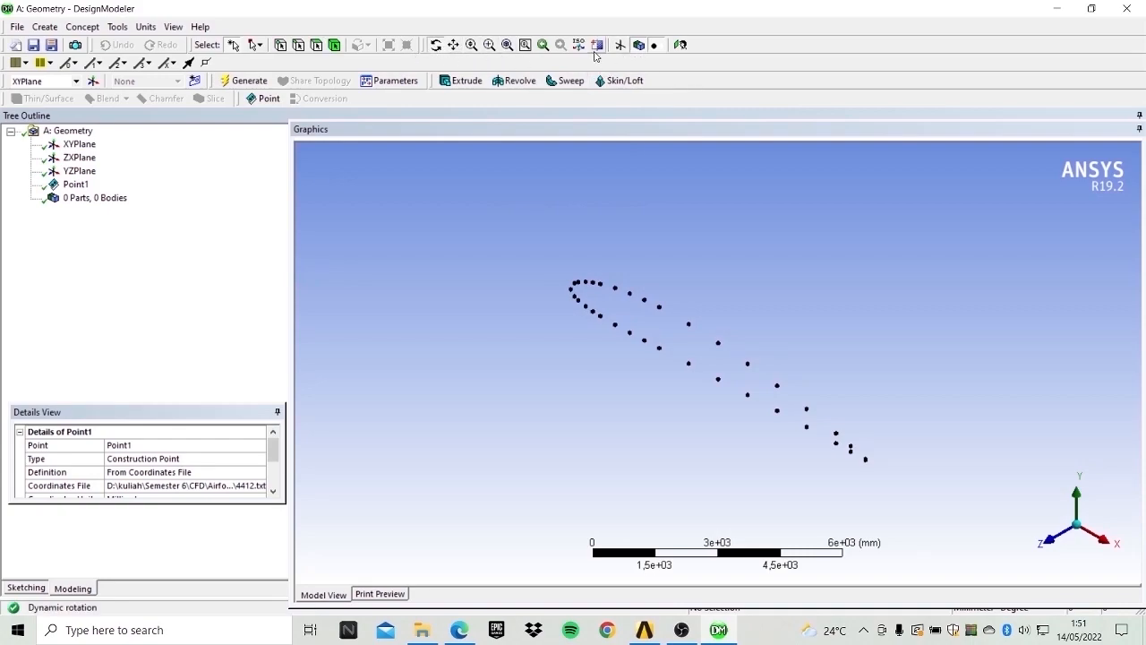
click(680, 45)
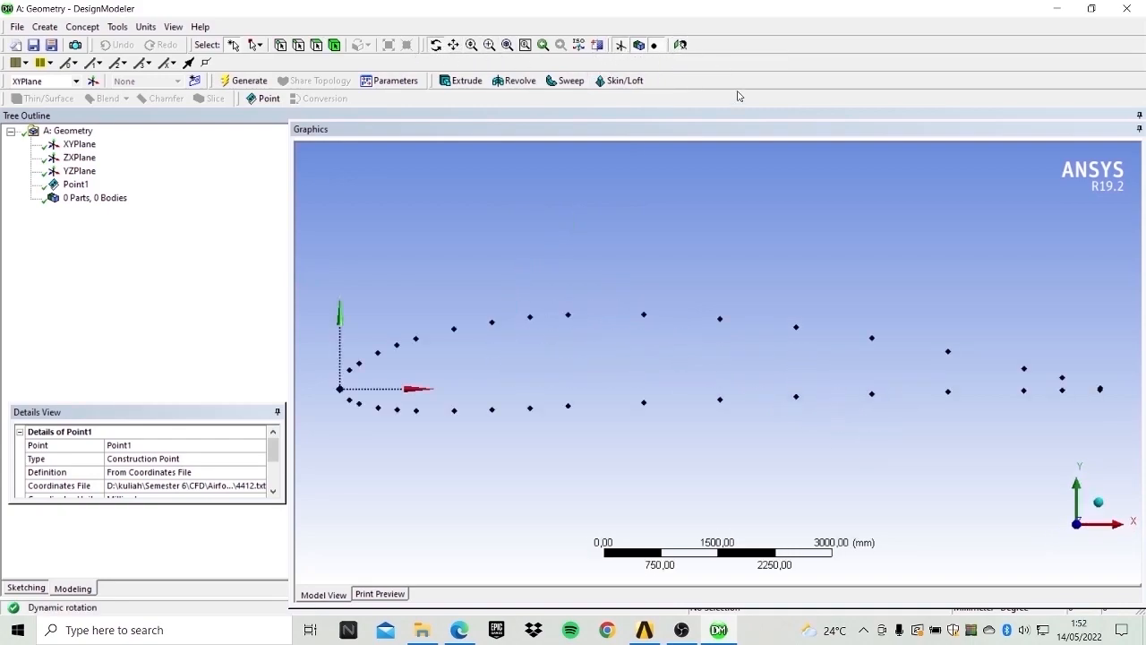
click(453, 44)
drag(785, 242, 649, 297)
scroll(636, 349, up, 8)
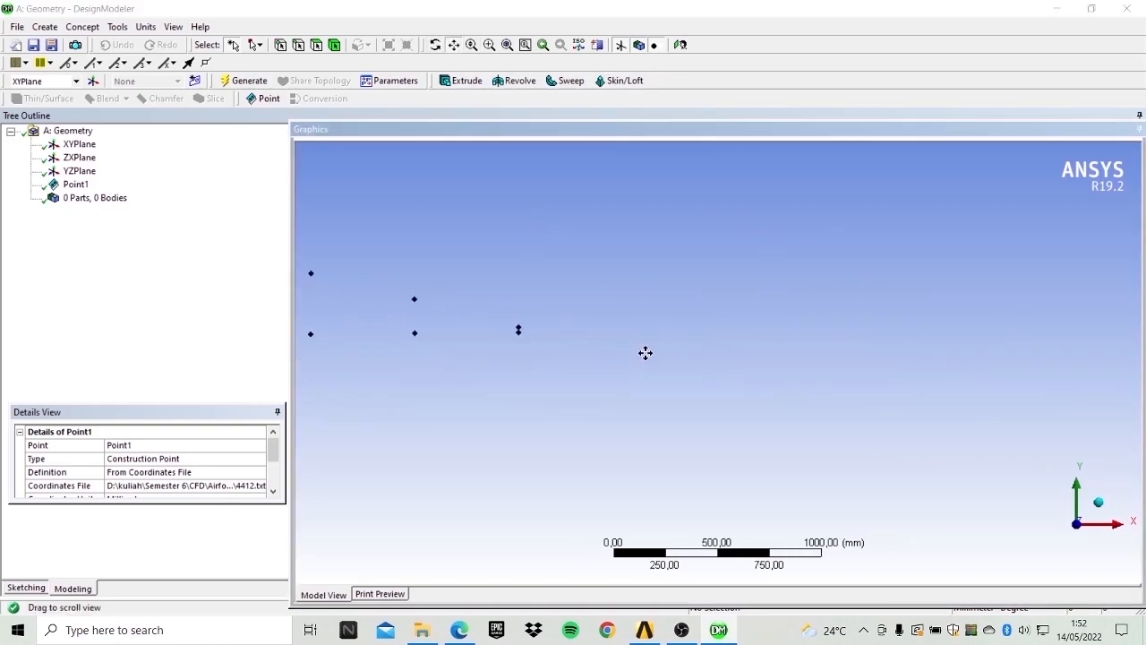
scroll(661, 341, up, 1)
drag(615, 338, 739, 370)
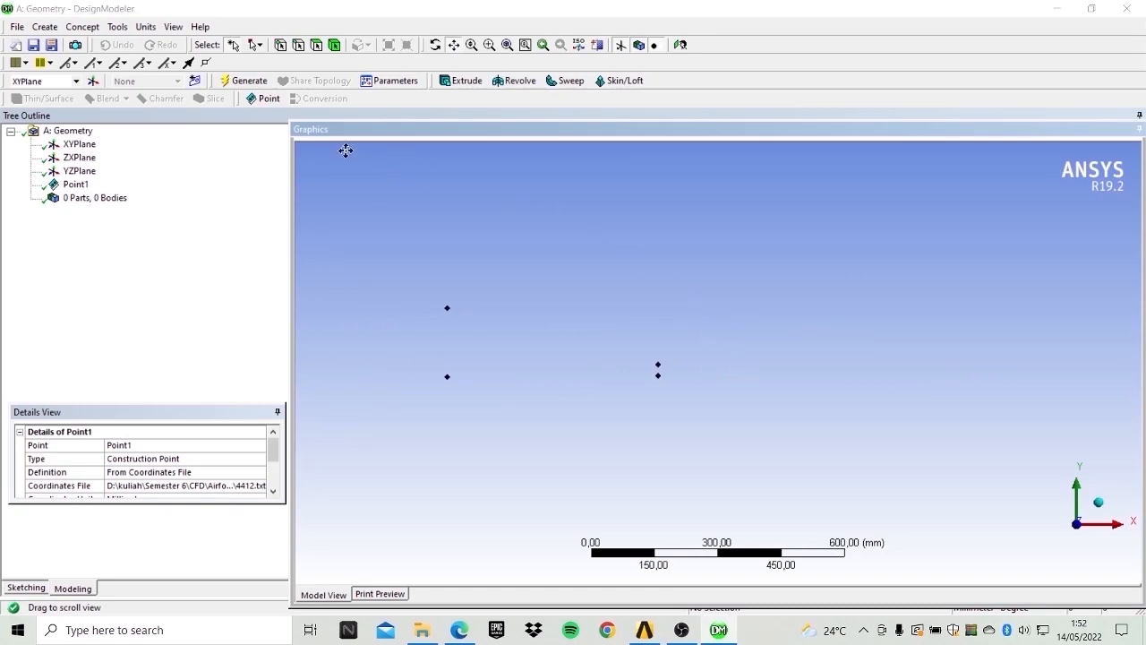
scroll(662, 314, down, 2)
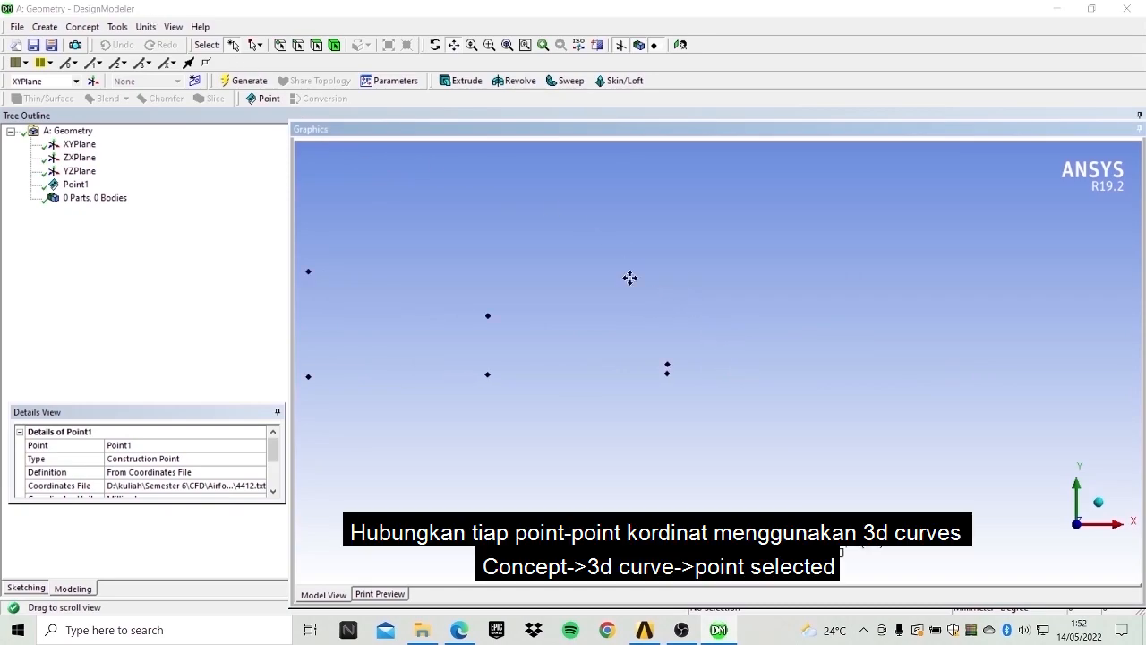
scroll(683, 364, down, 3)
scroll(712, 355, up, 3)
Start a 3D Curve and set its definition to Point Selection, ready to pick points.
click(82, 27)
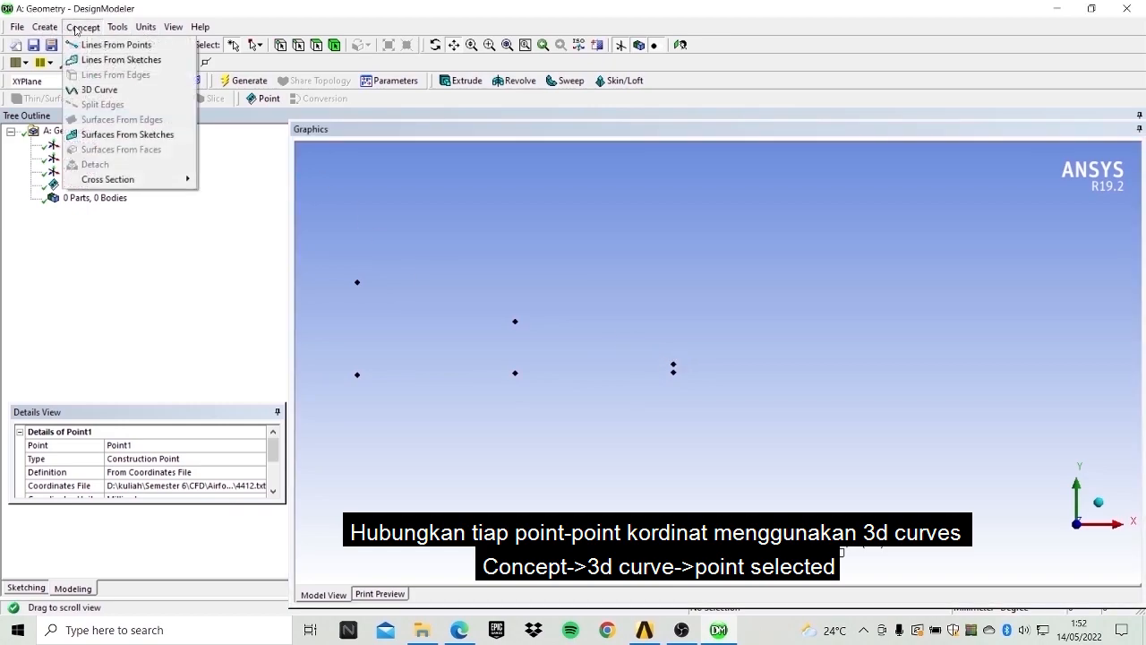
click(101, 87)
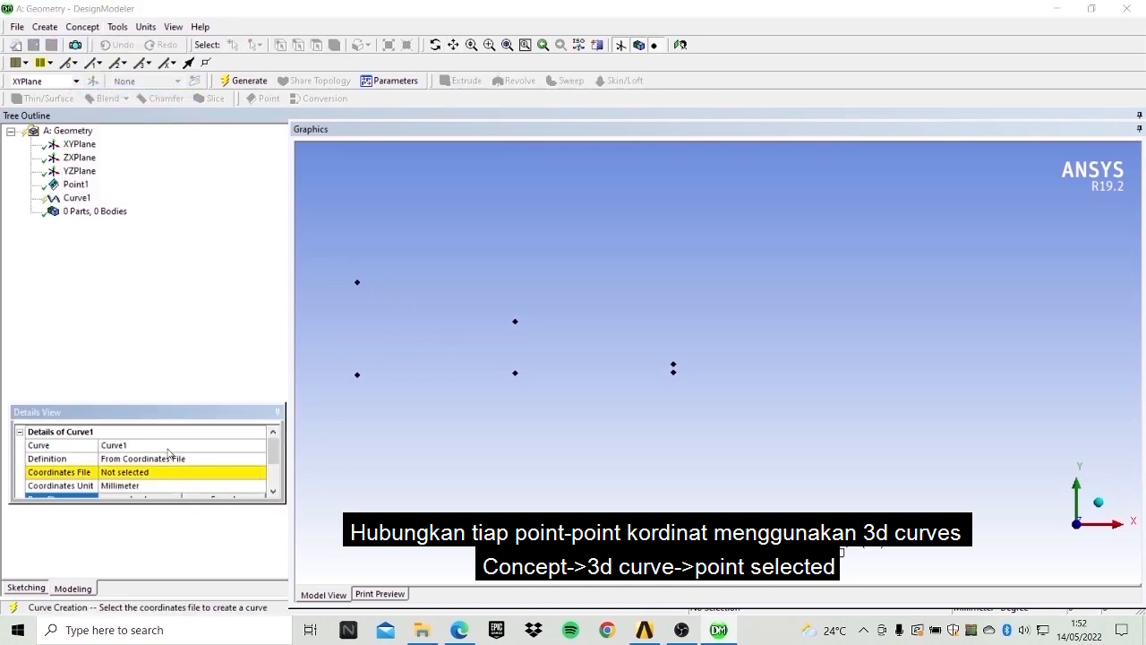
click(160, 478)
click(259, 472)
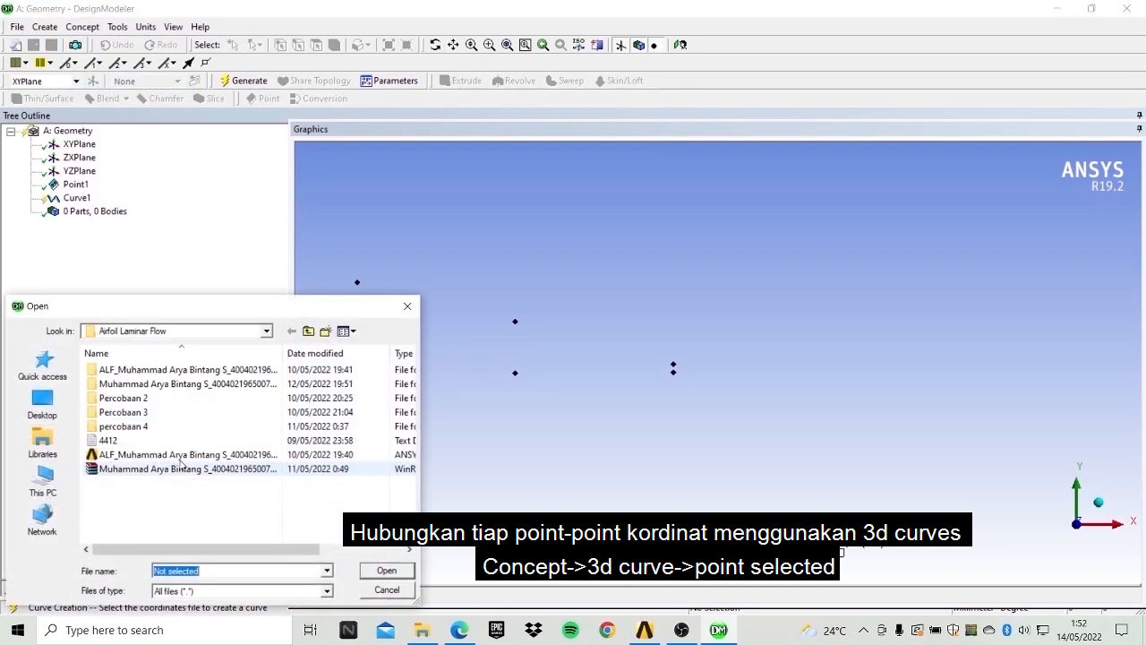
click(407, 307)
click(242, 459)
click(247, 460)
click(130, 470)
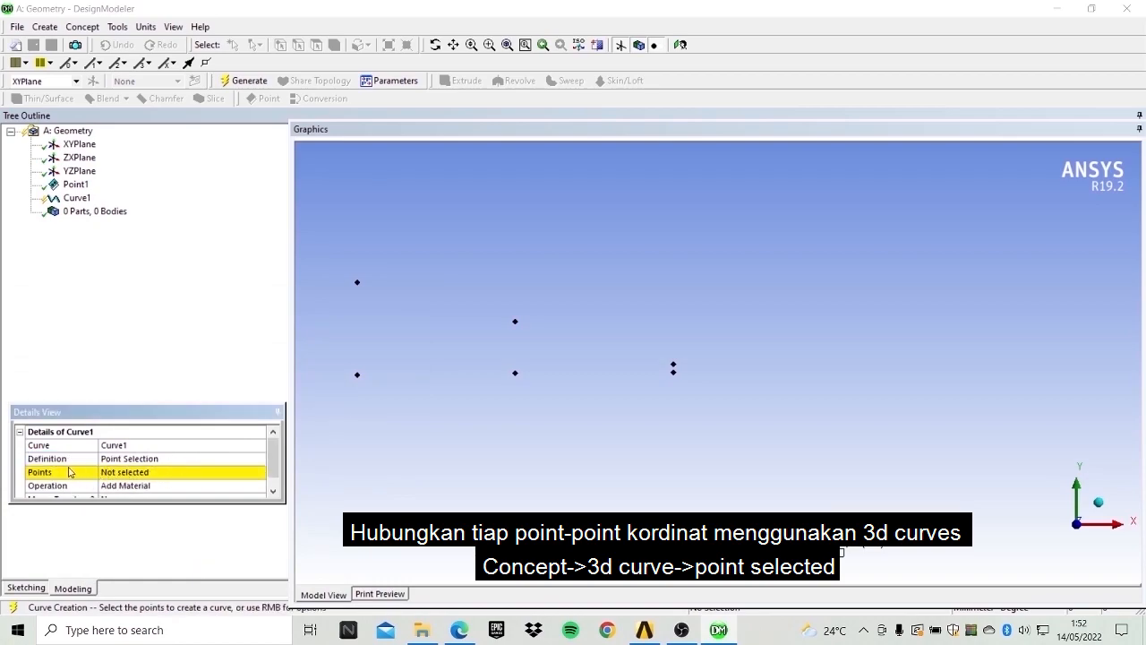
click(124, 472)
Select the upper-surface airfoil points in order from the trailing edge toward the leading edge.
click(673, 370)
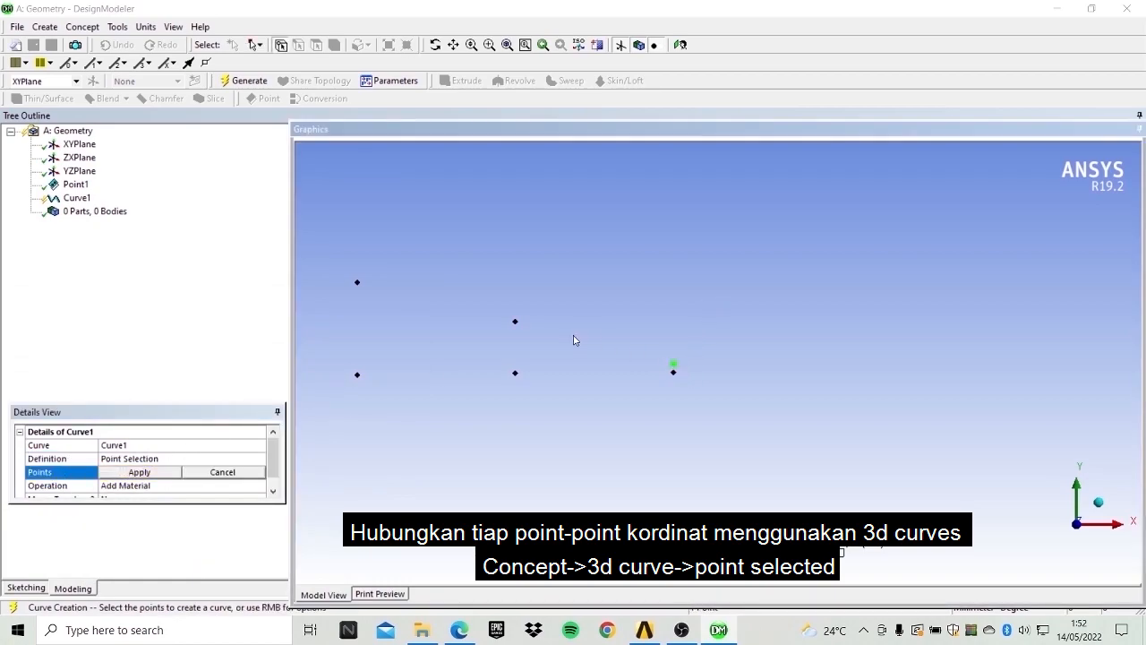
ctrl+click(517, 322)
mouse_move(516, 322)
middle_down()
mouse_move(545, 353)
mouse_move(497, 312)
mouse_move(521, 312)
middle_up()
ctrl+click(549, 326)
ctrl+click(470, 312)
scroll(476, 322, down, 2)
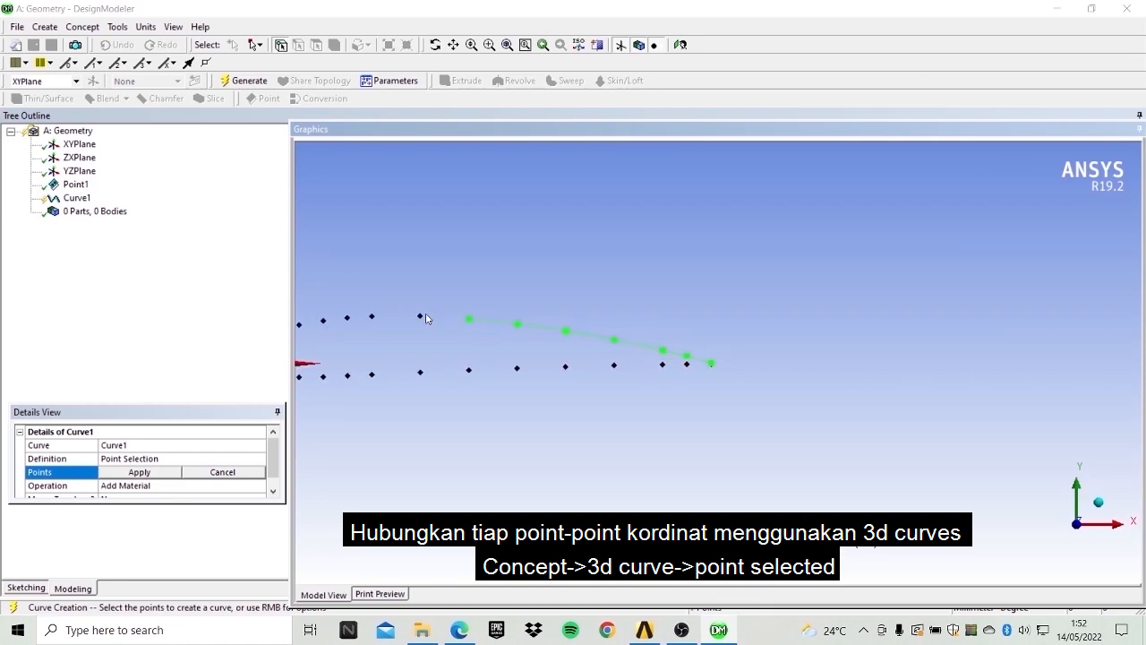
ctrl+click(373, 317)
scroll(396, 326, down, 1)
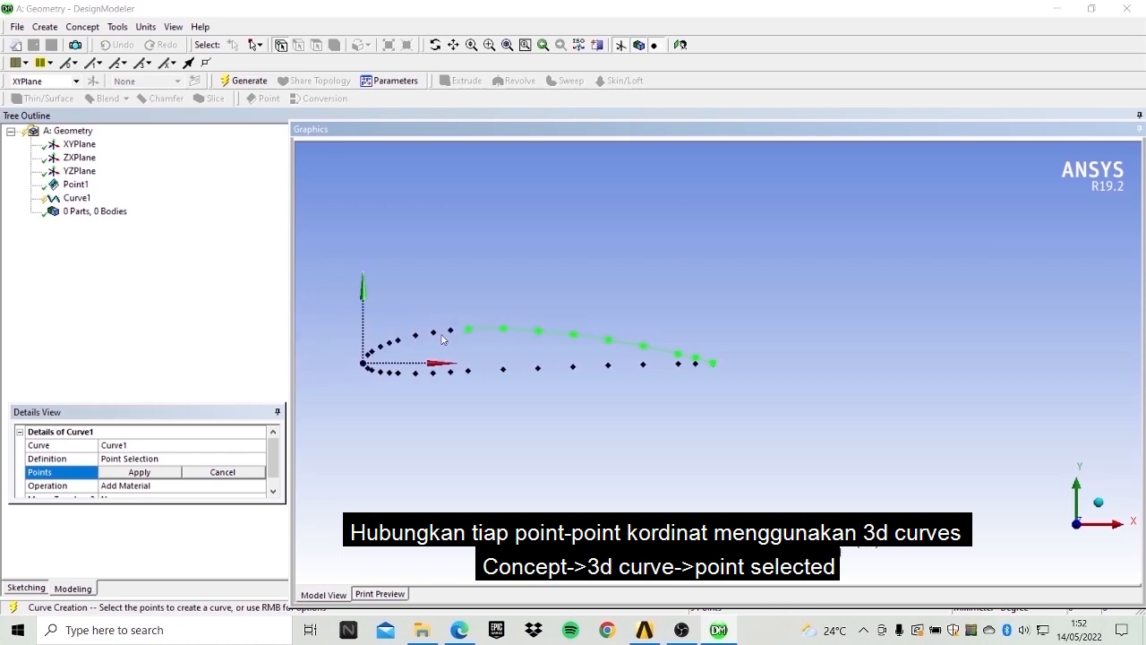
ctrl+click(433, 332)
ctrl+click(416, 335)
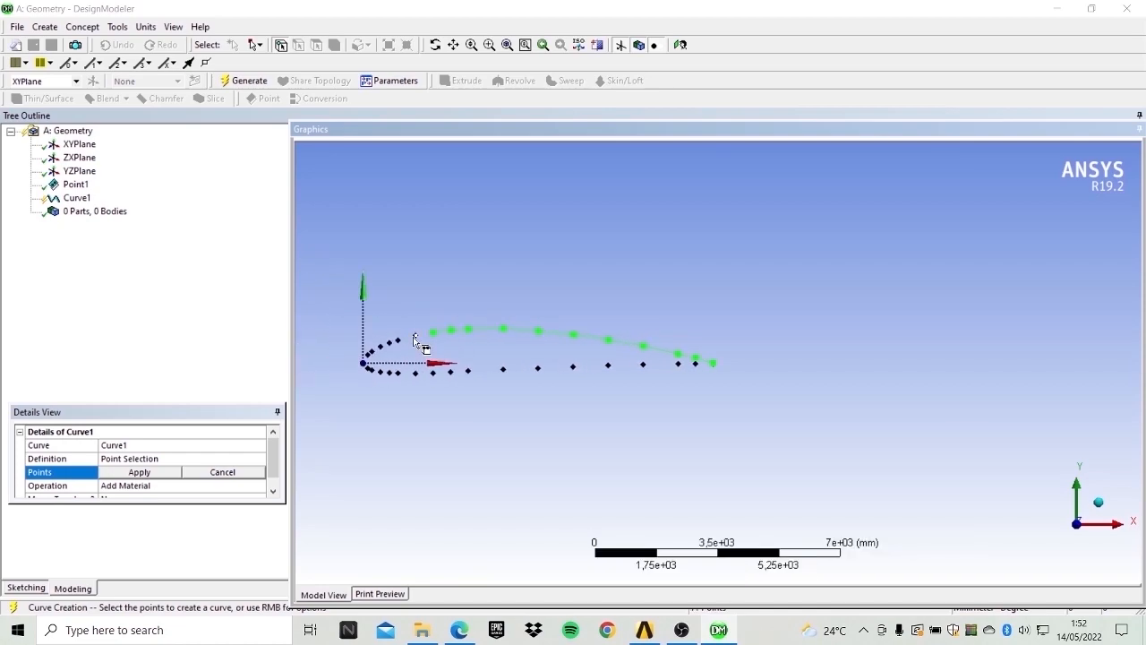
ctrl+click(399, 340)
ctrl+click(390, 342)
ctrl+click(380, 346)
ctrl+click(372, 350)
Continue the curve's point selection around the leading edge onto the first lower-surface points.
scroll(368, 364, up, 1)
click(454, 45)
drag(484, 257, 988, 237)
drag(755, 353, 872, 330)
scroll(710, 349, up, 1)
drag(755, 316, 678, 379)
scroll(678, 379, up, 2)
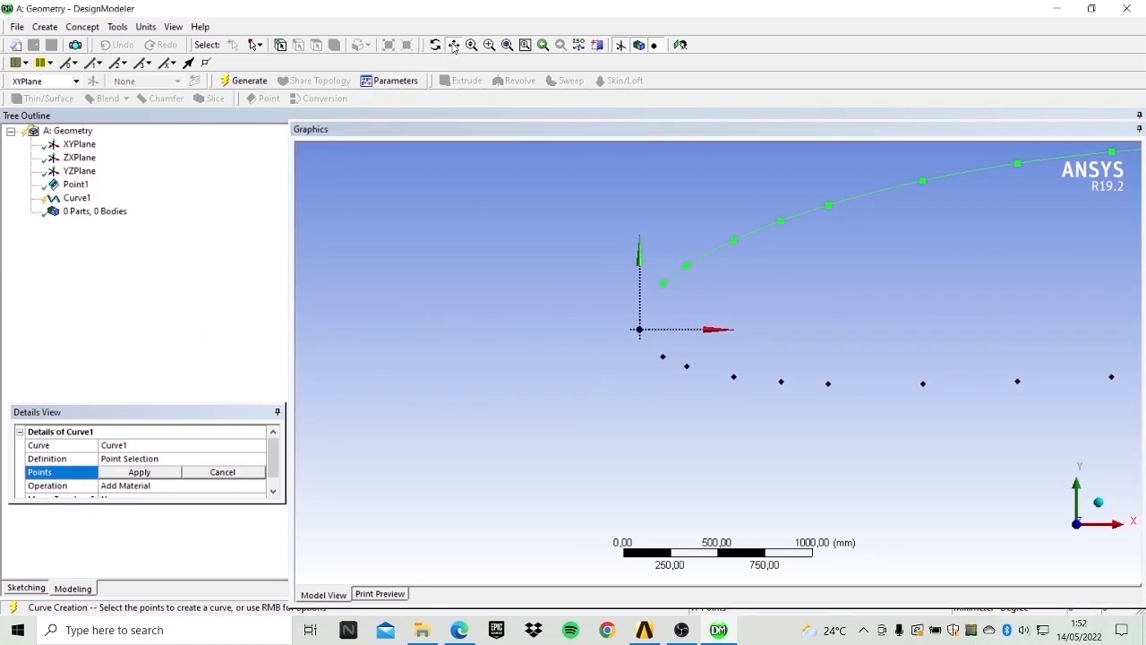
click(101, 472)
click(137, 473)
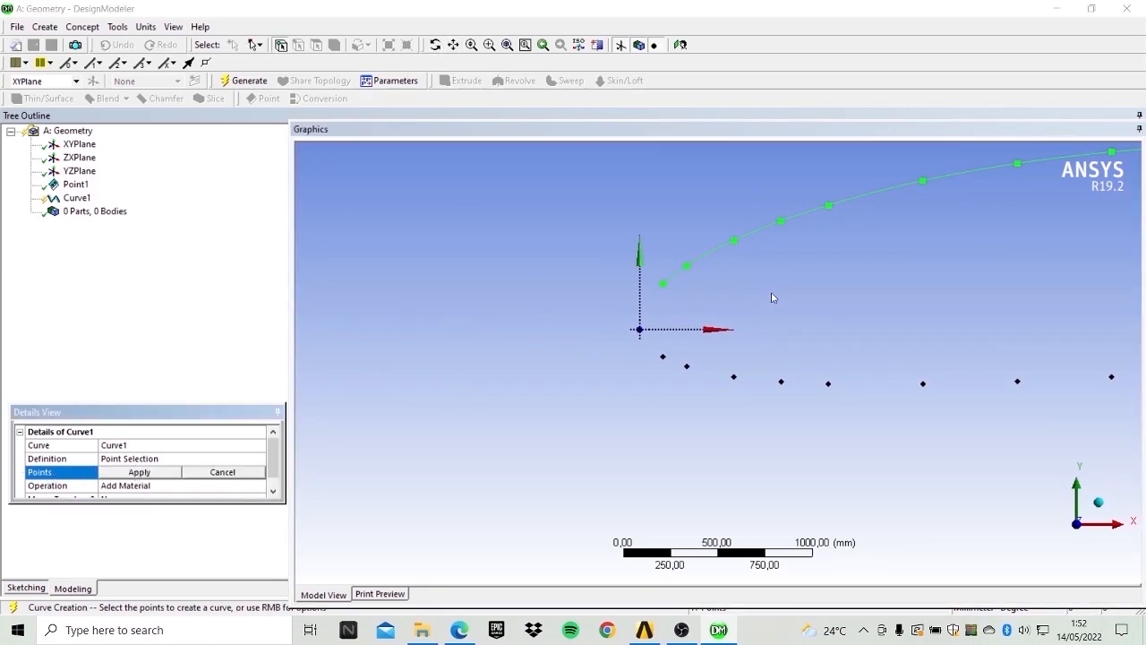
click(663, 357)
click(689, 372)
click(736, 381)
click(785, 387)
click(833, 389)
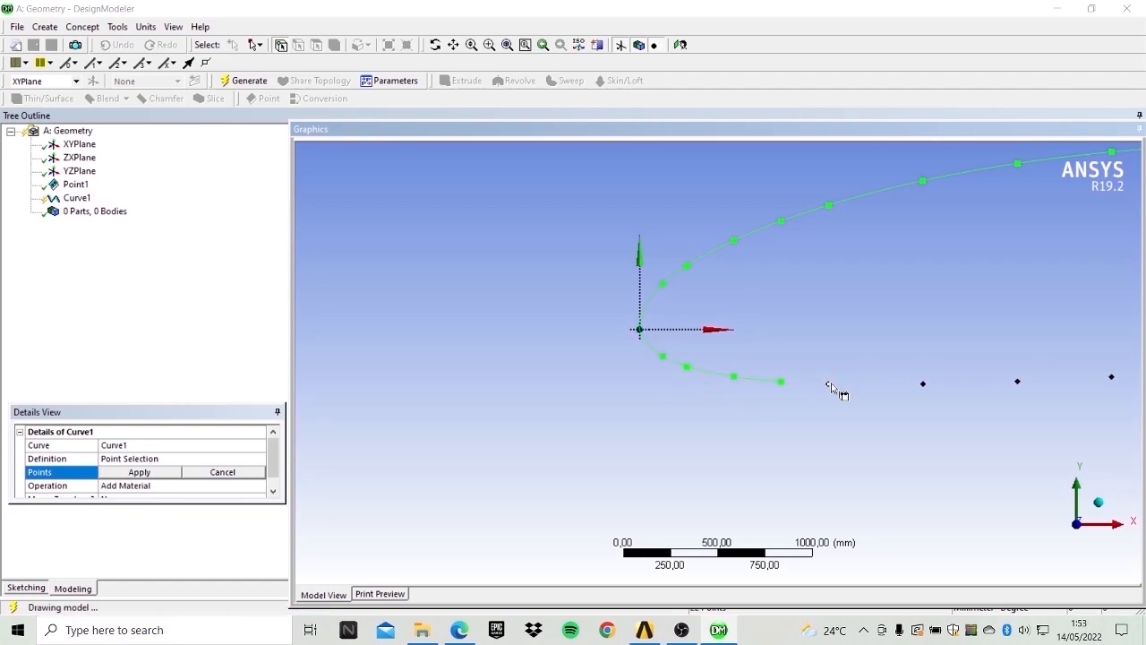
Extend the point selection along the lower surface toward the trailing edge.
scroll(922, 387, down, 2)
click(892, 378)
click(945, 376)
click(992, 371)
scroll(985, 371, down, 2)
click(938, 366)
click(995, 363)
click(1057, 359)
click(1116, 359)
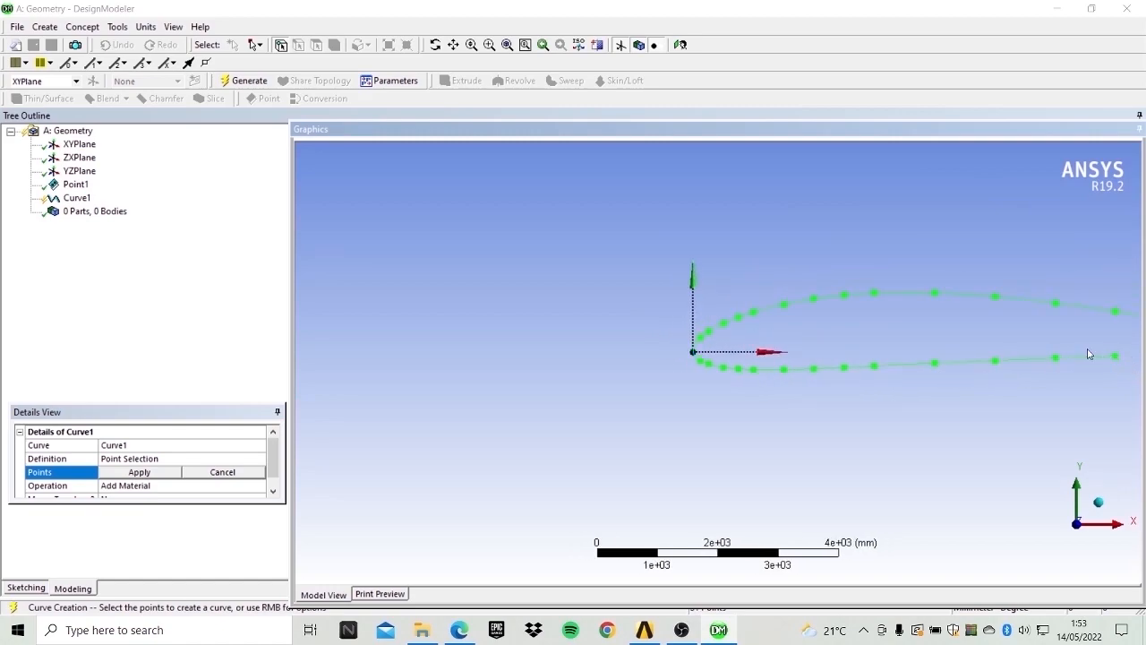
Add the remaining lower-surface trailing-edge points to the selection and generate the 3D curve.
click(453, 45)
drag(941, 332, 486, 307)
scroll(679, 332, up, 1)
scroll(679, 332, up, 1)
drag(679, 331, 624, 351)
scroll(624, 352, up, 1)
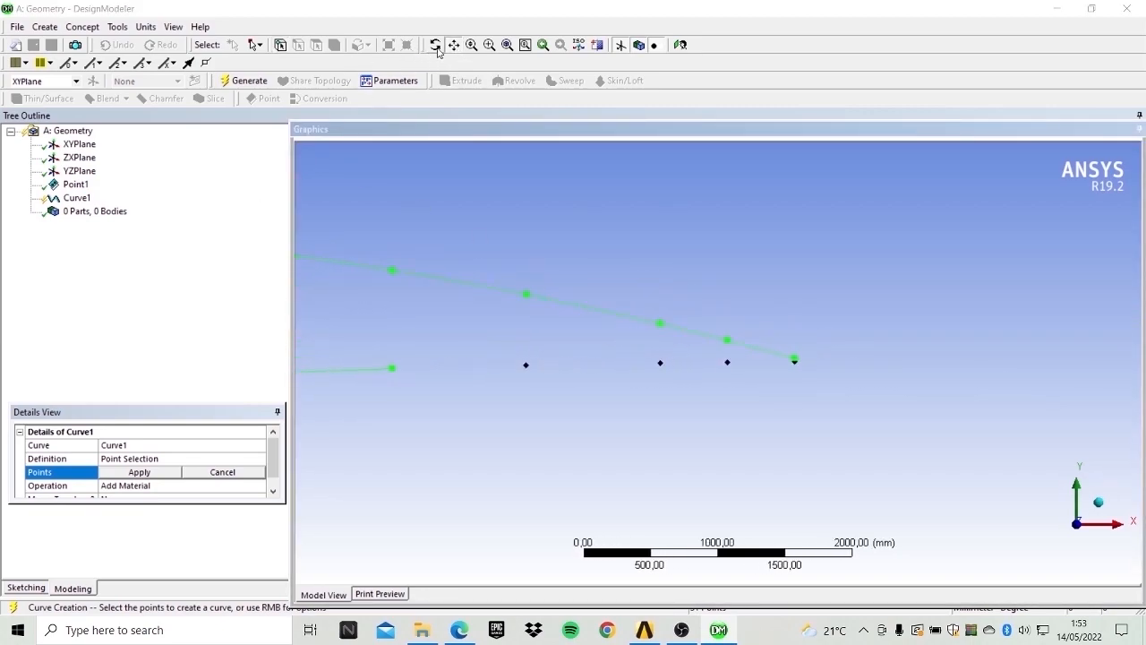
click(457, 41)
click(90, 473)
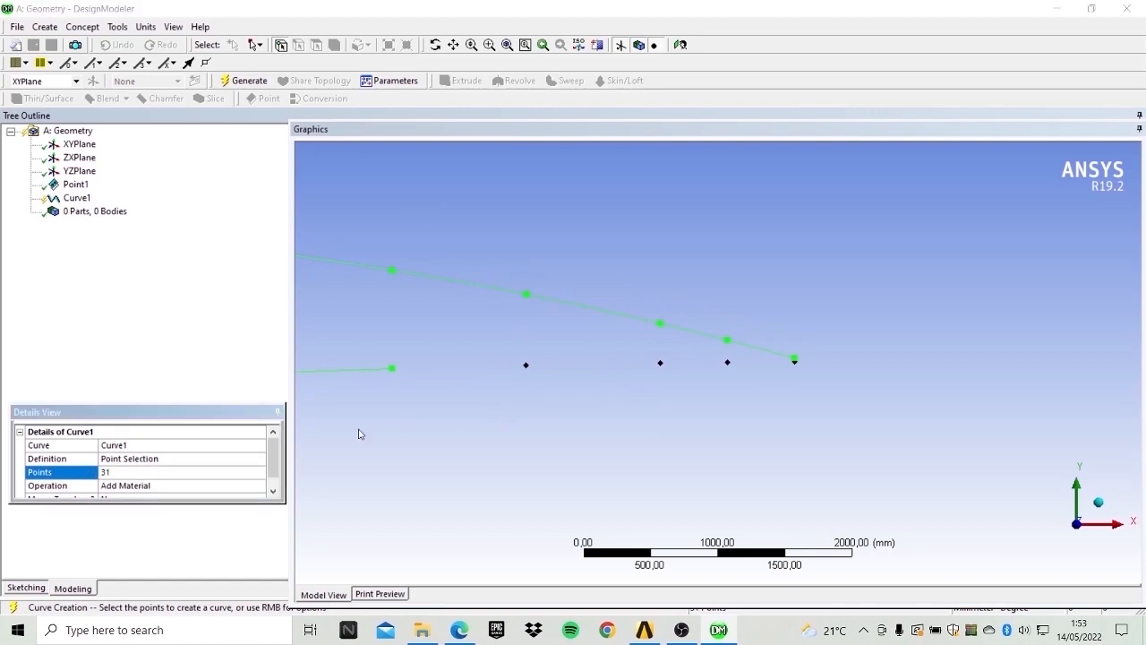
click(207, 473)
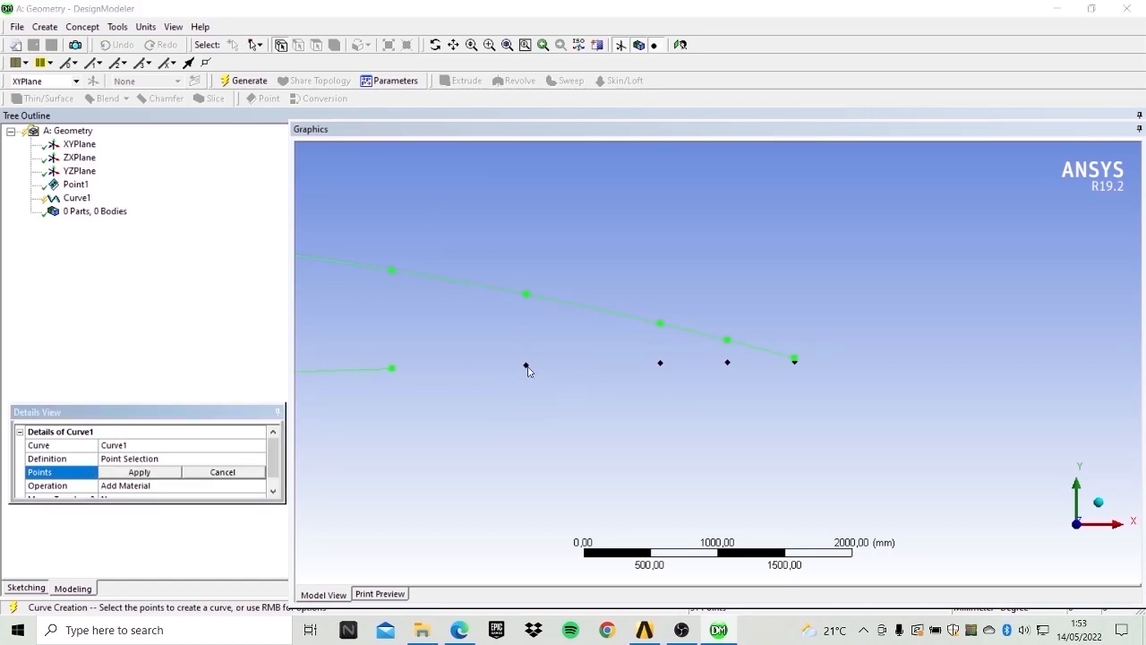
click(526, 367)
click(660, 364)
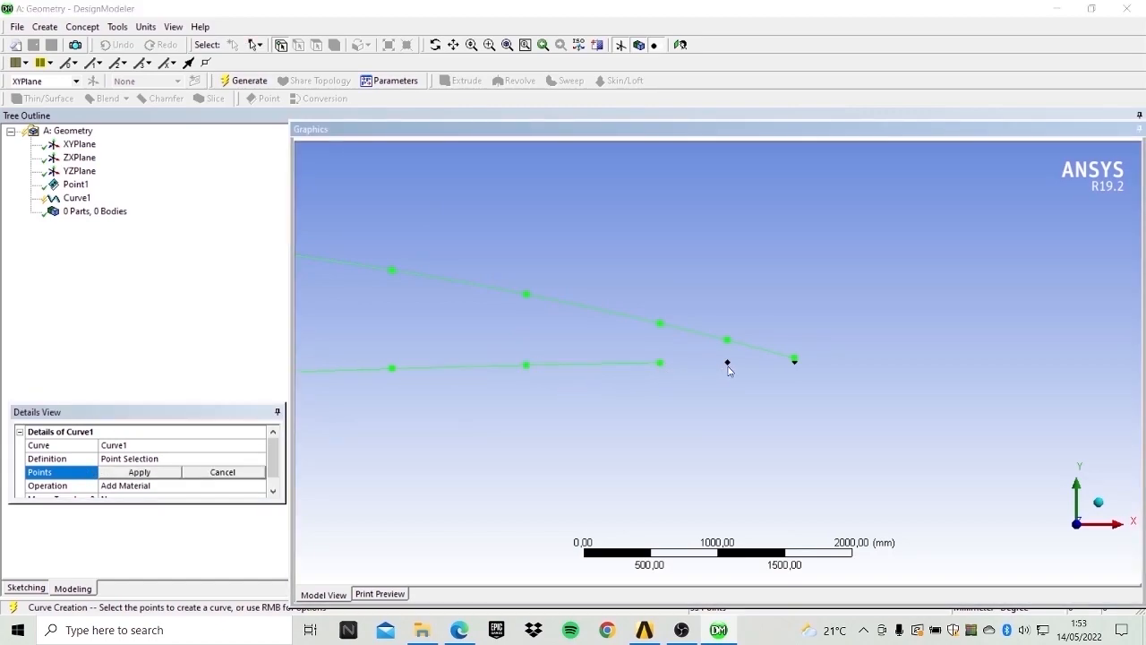
scroll(729, 367, up, 5)
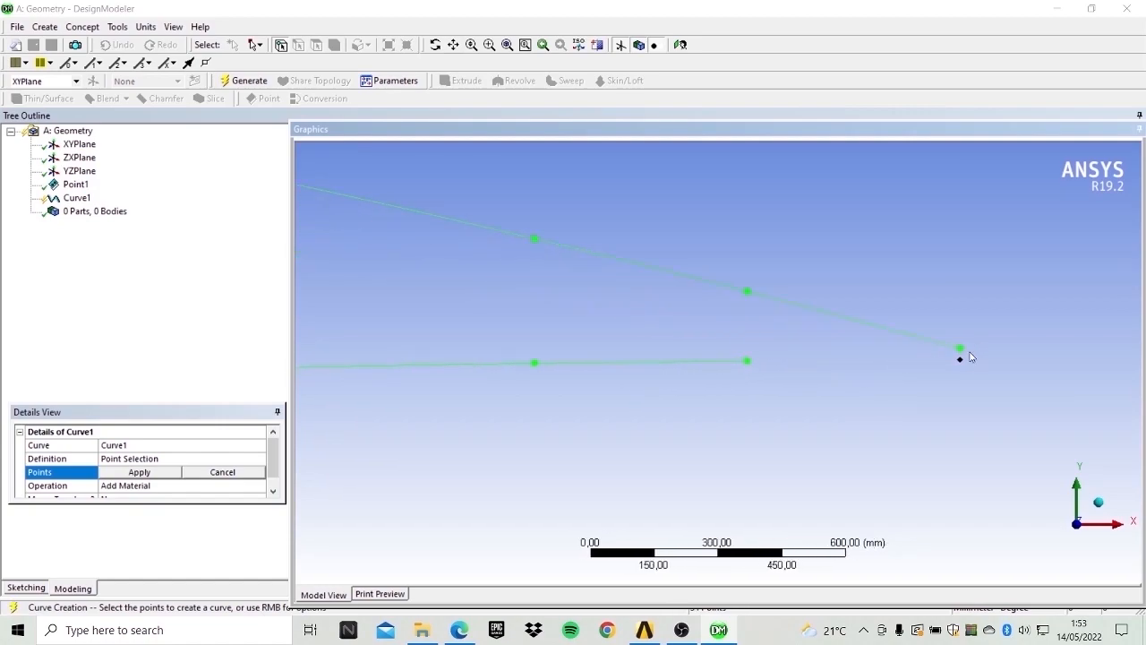
click(960, 360)
click(245, 80)
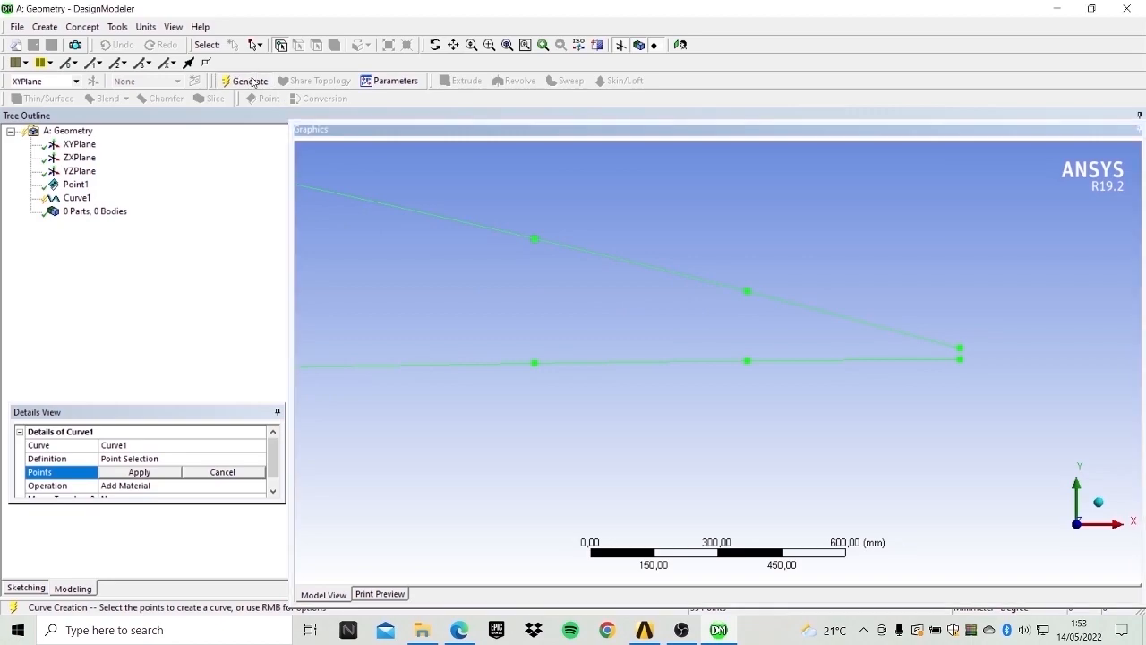
Inspect the generated curve around the trailing edge, rotating, panning and zooming the view.
click(436, 45)
drag(856, 310, 934, 324)
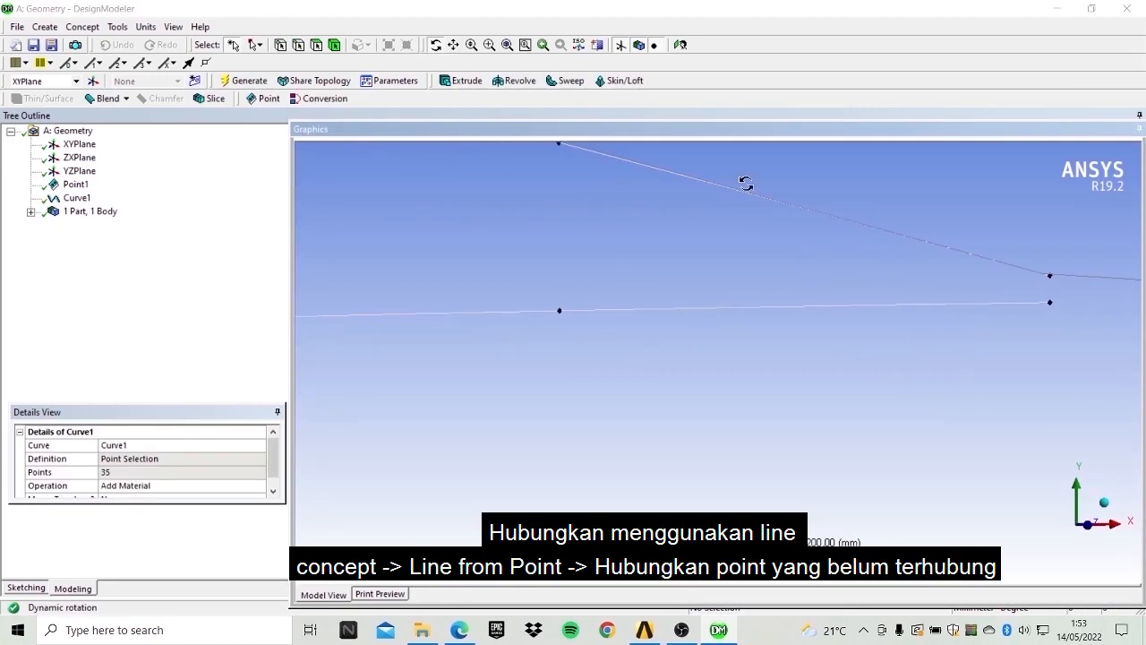
click(453, 45)
drag(665, 154, 594, 300)
scroll(609, 300, up, 1)
drag(788, 305, 684, 295)
scroll(663, 298, up, 1)
drag(587, 314, 614, 367)
scroll(636, 351, up, 2)
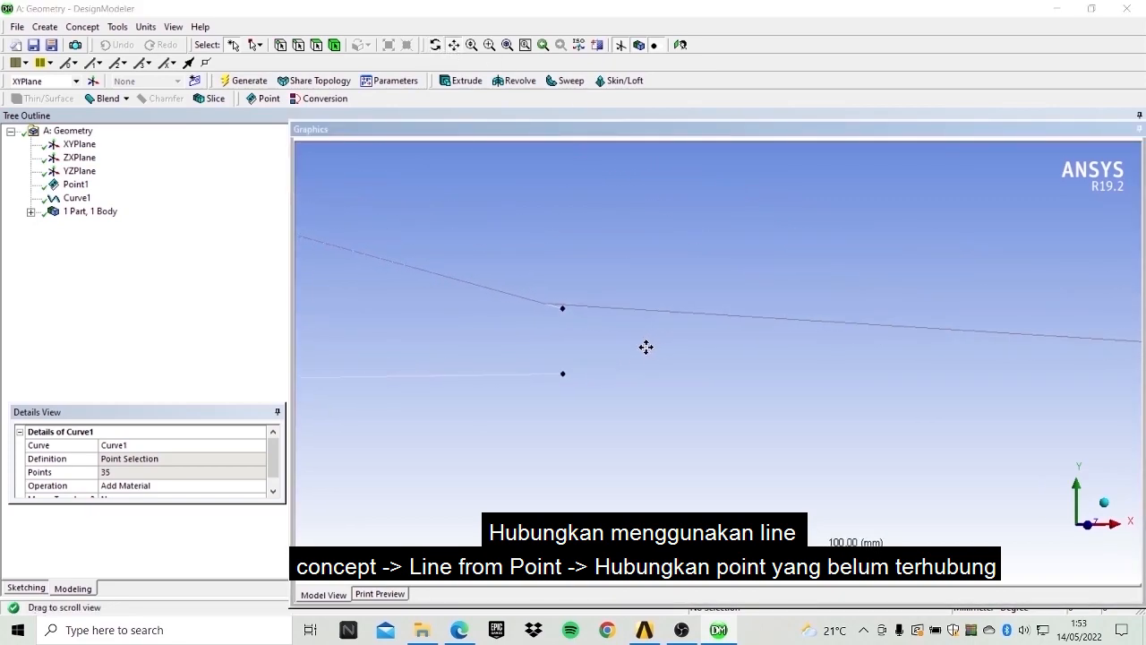
Connect the two open trailing-edge points with a Lines From Points line and generate it.
click(81, 26)
click(115, 44)
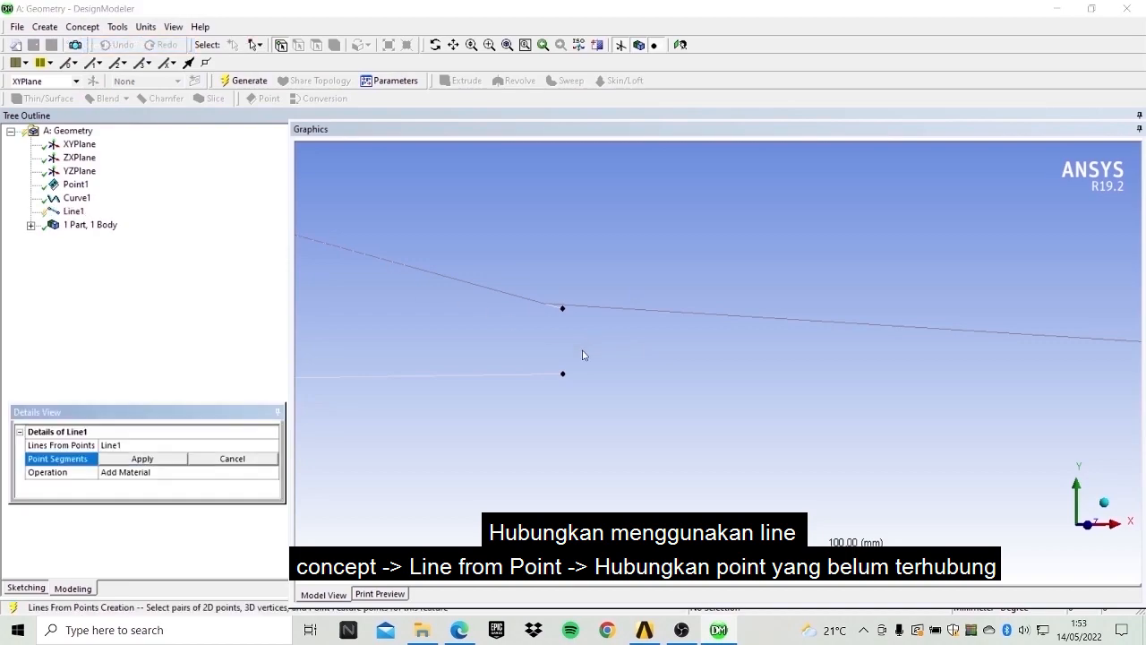
click(562, 373)
click(563, 310)
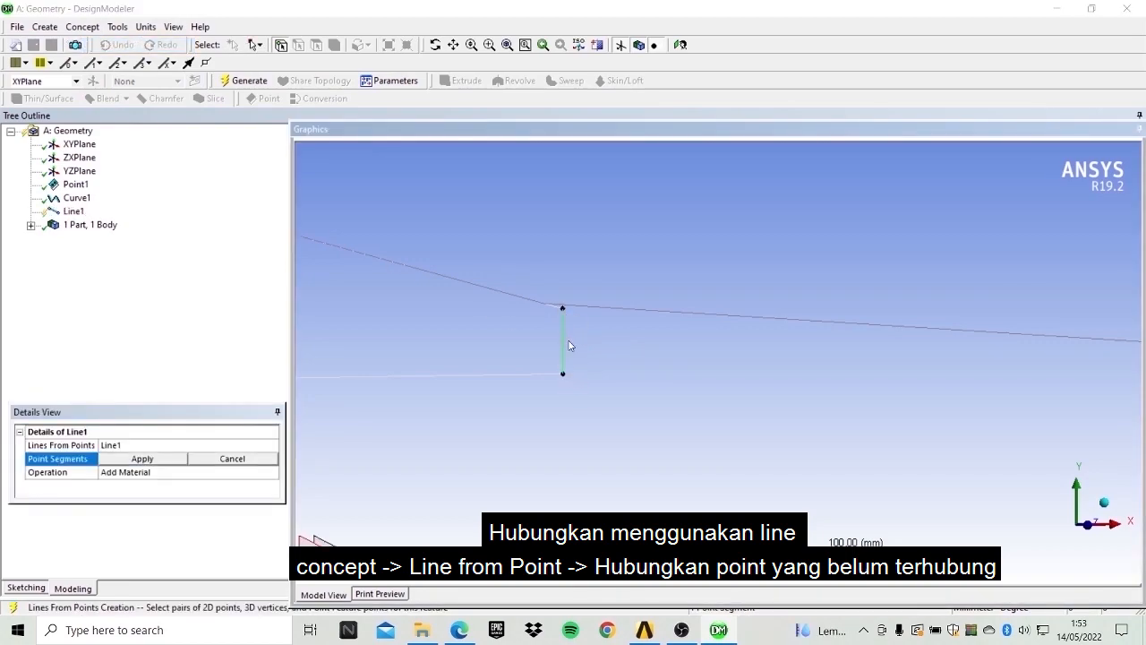
click(139, 461)
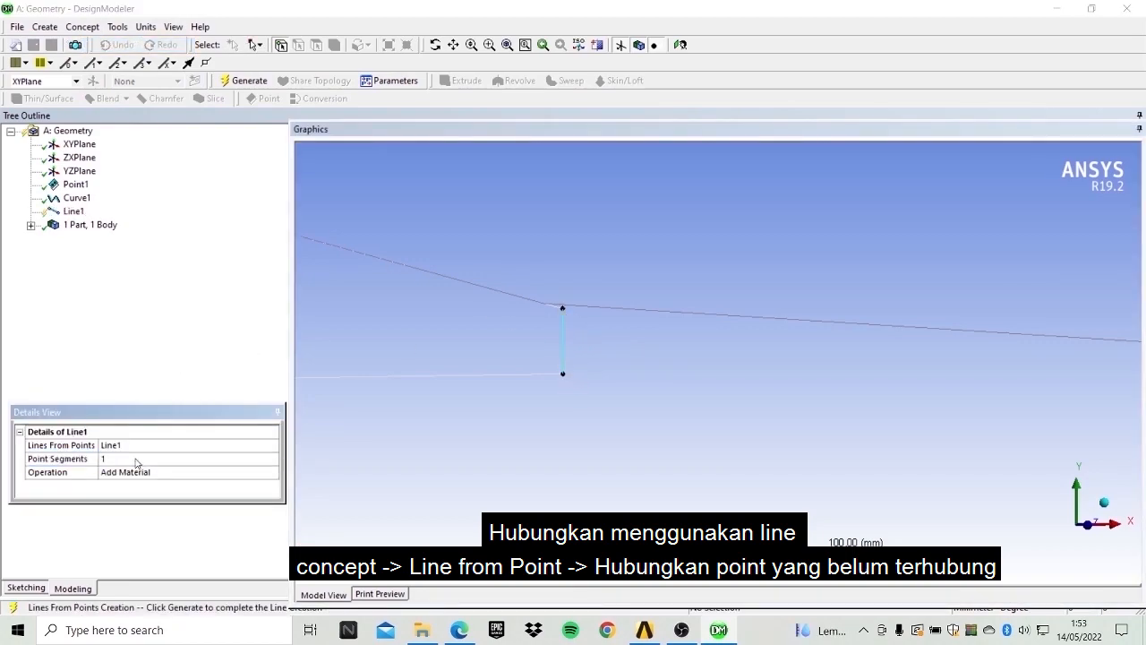
click(255, 81)
Create a surface from the airfoil's upper and lower curve edges with zero thickness and generate it.
click(89, 27)
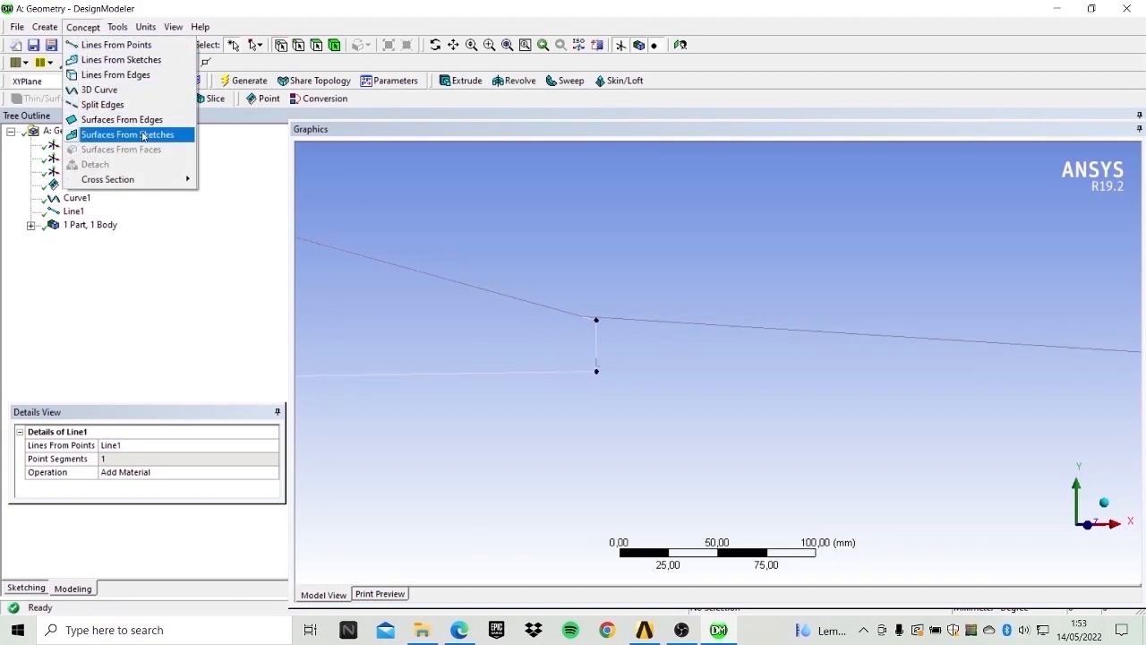
click(121, 119)
click(455, 283)
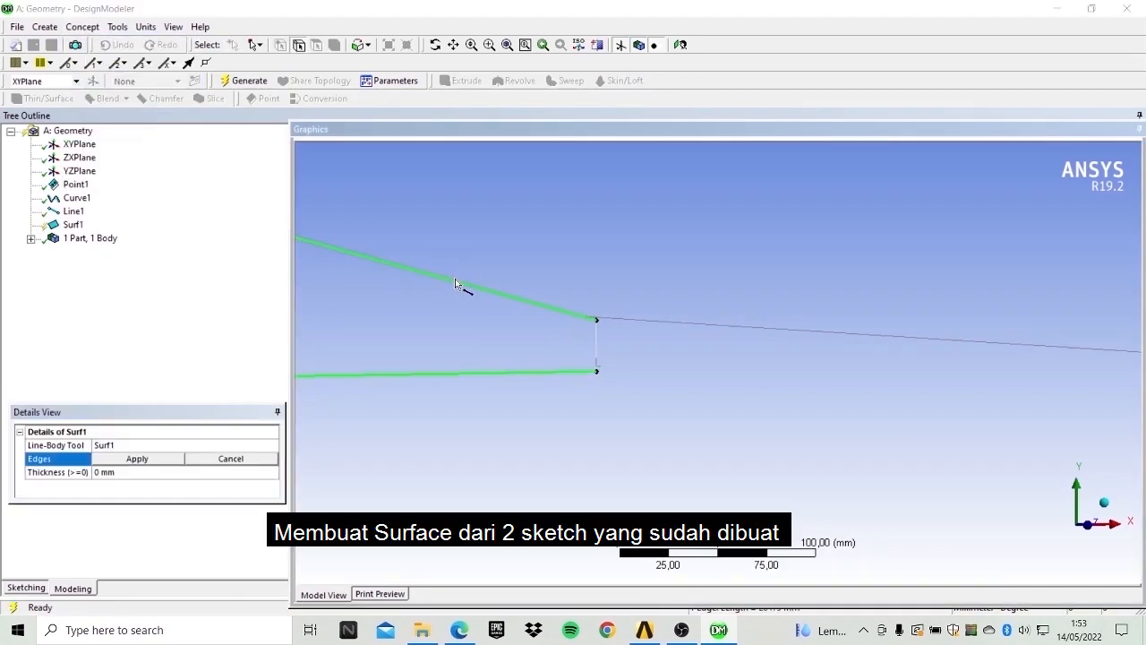
ctrl+click(598, 340)
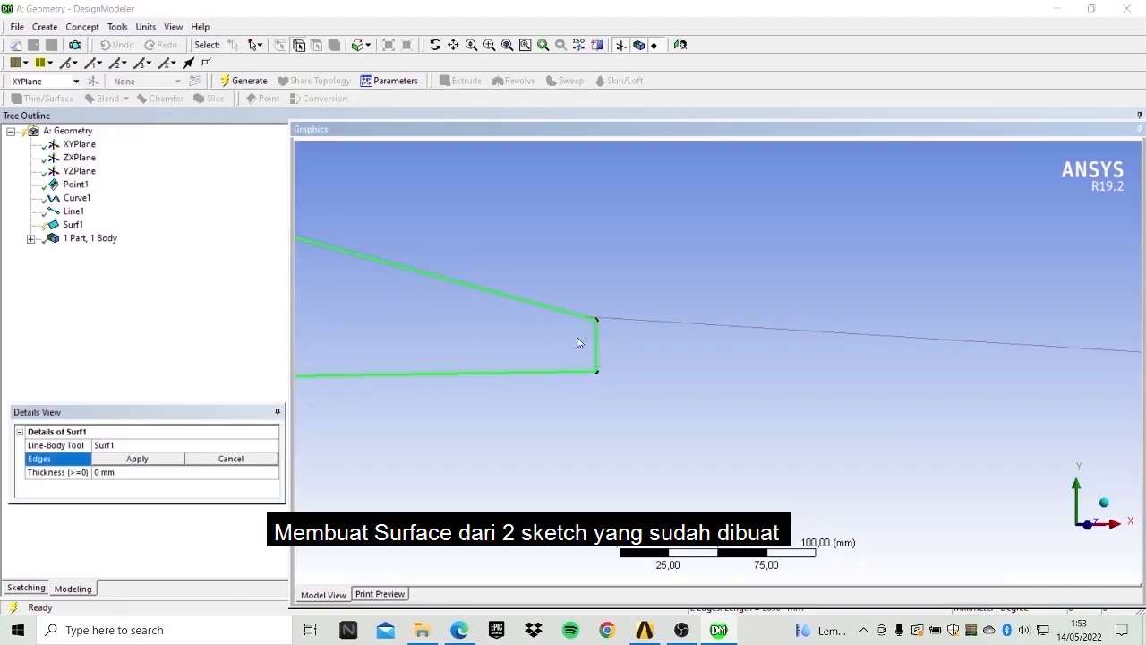
click(136, 458)
scroll(541, 299, down, 10)
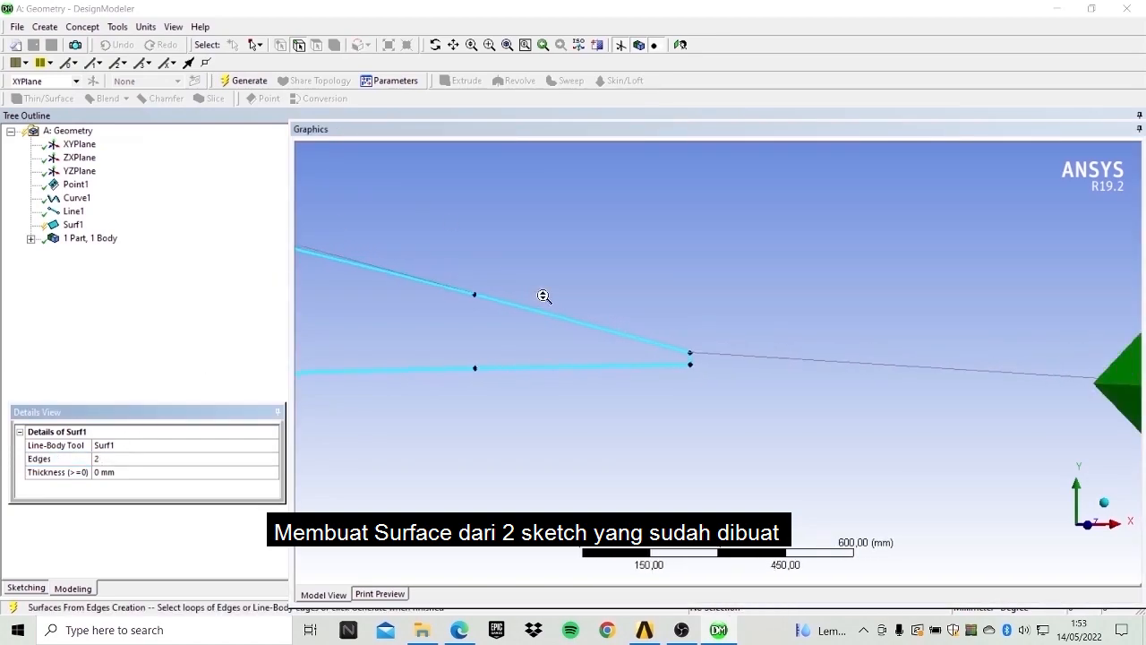
scroll(591, 302, down, 4)
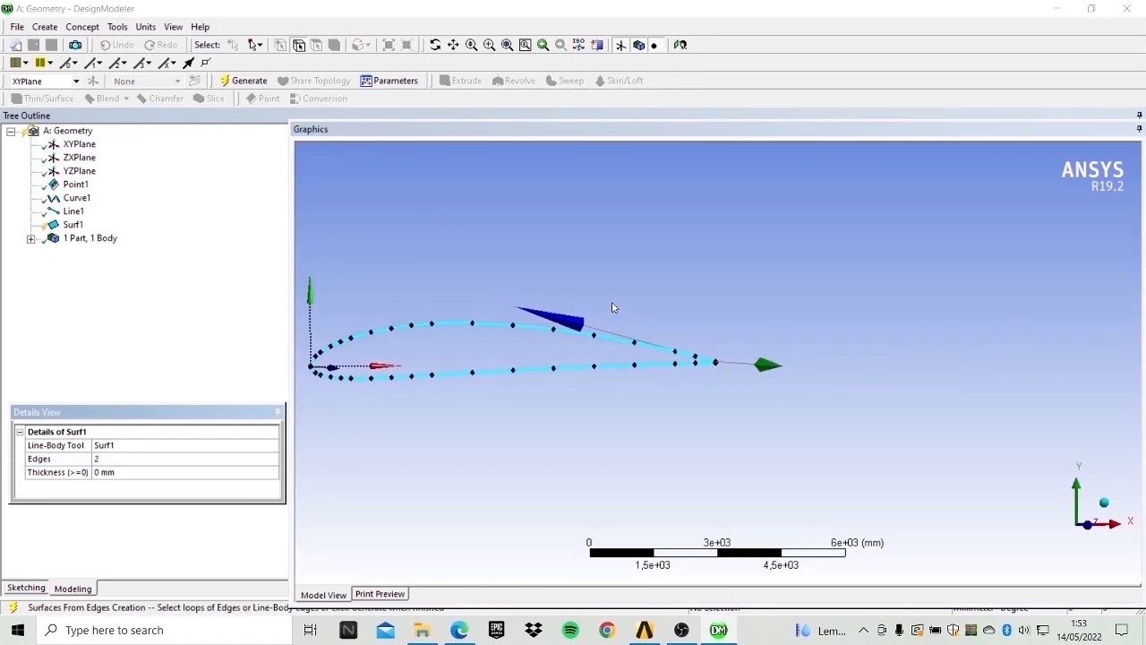
scroll(601, 300, up, 2)
click(244, 81)
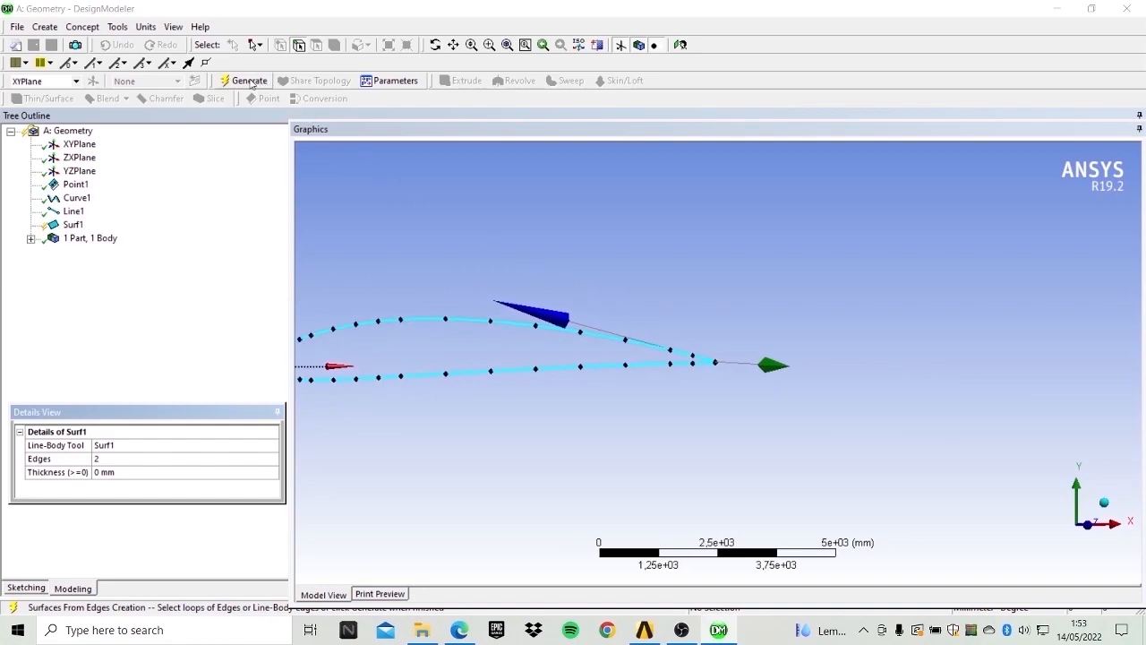
scroll(730, 391, down, 2)
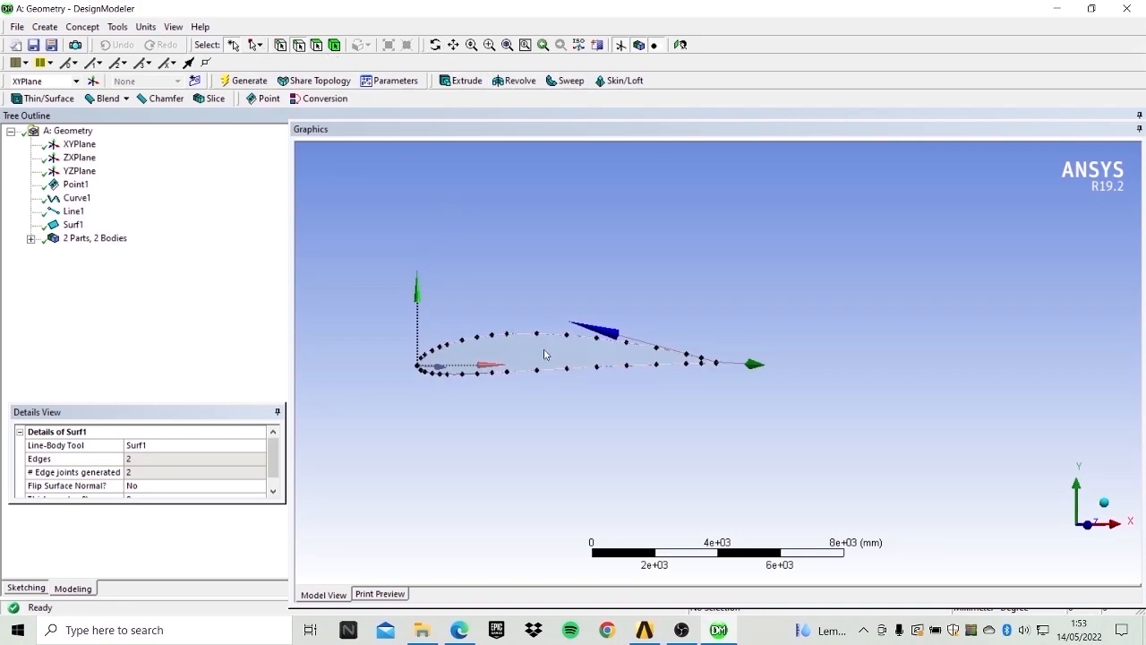
Scale the airfoil bodies uniformly about the world origin with a global scaling factor of 0.1 and generate.
click(44, 27)
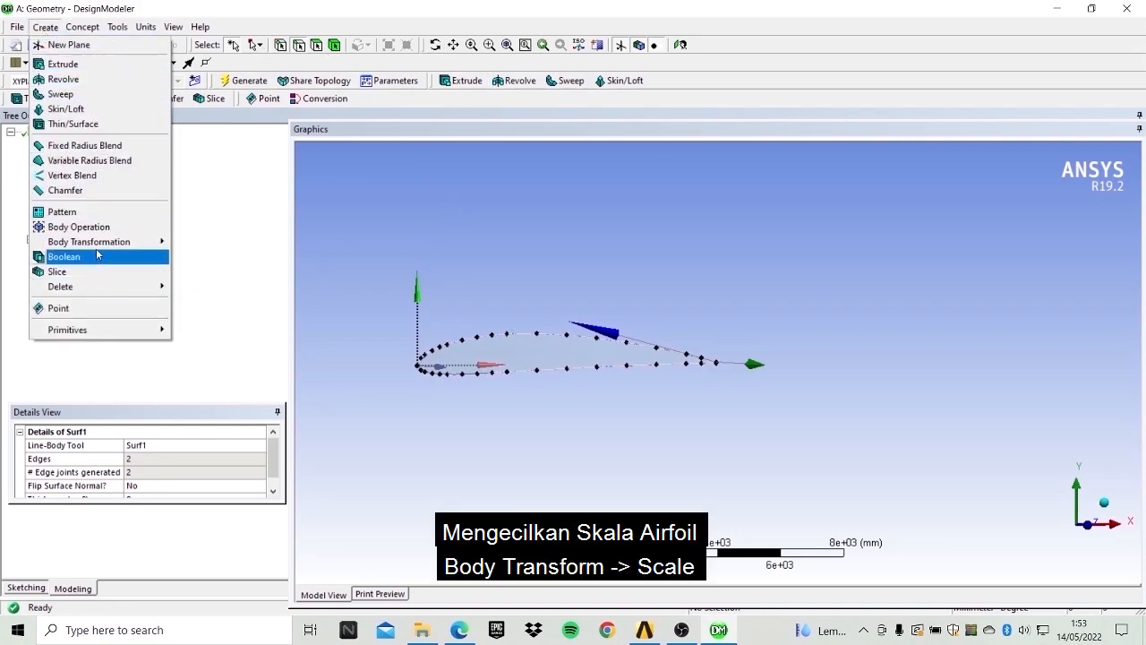
mouse_move(159, 242)
click(220, 303)
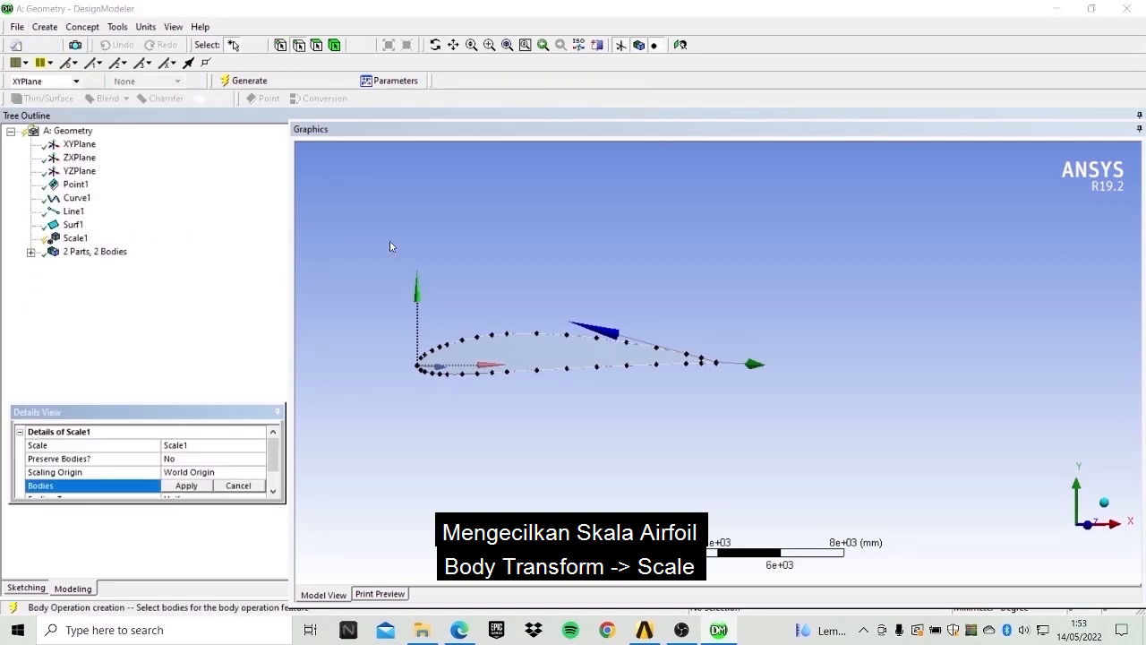
scroll(192, 481, down, 1)
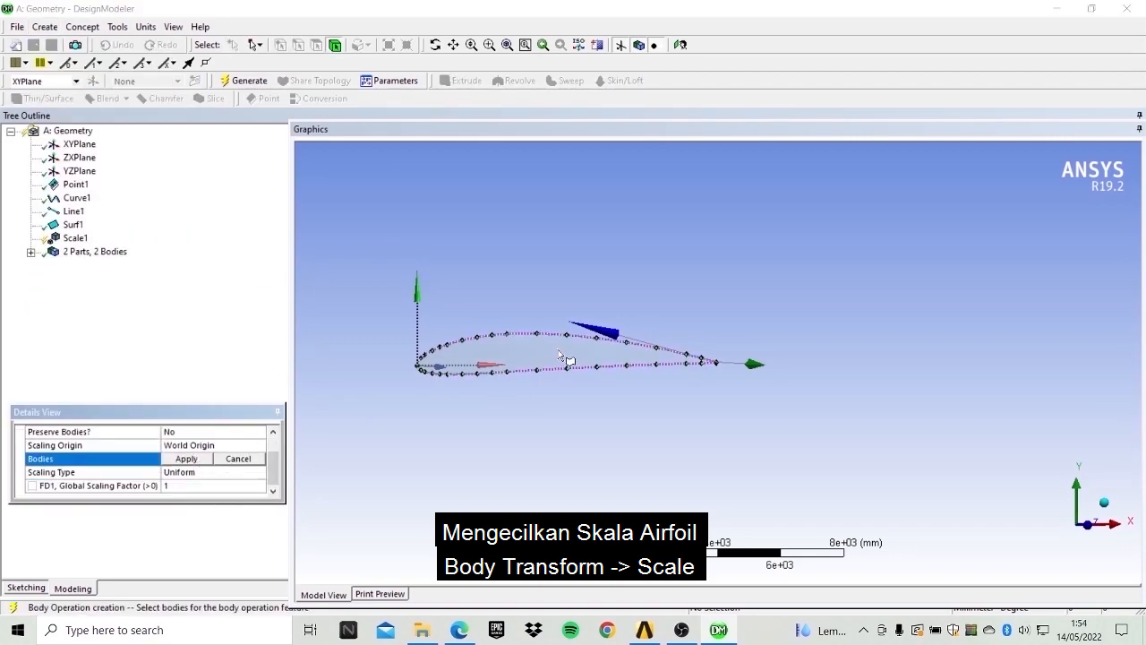
click(547, 376)
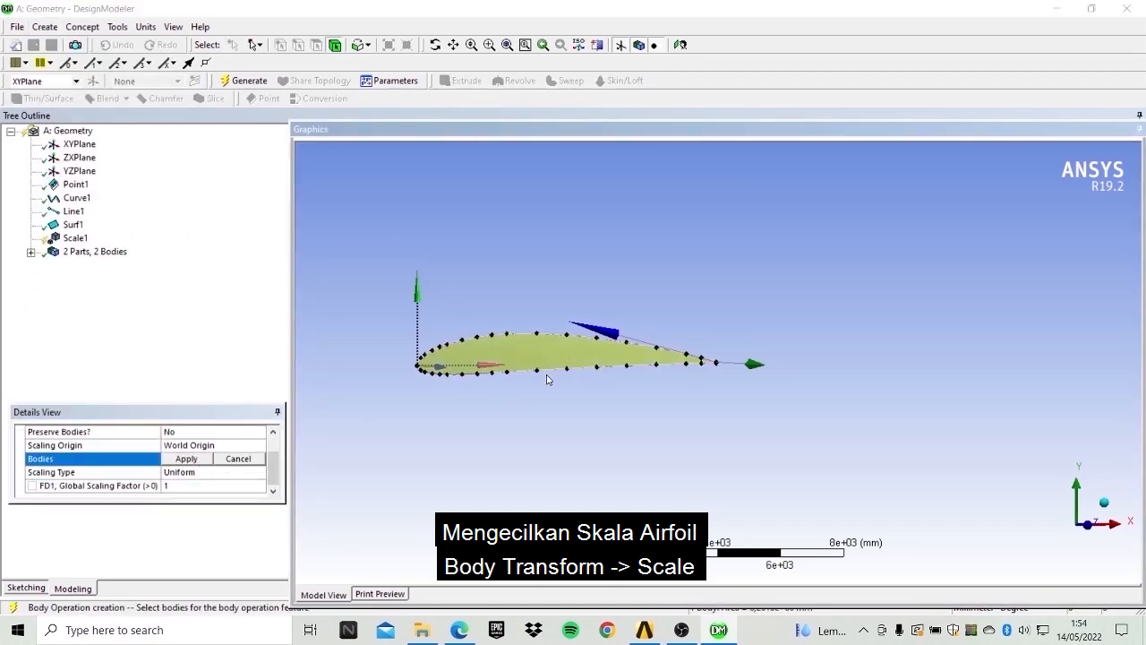
click(179, 459)
click(184, 484)
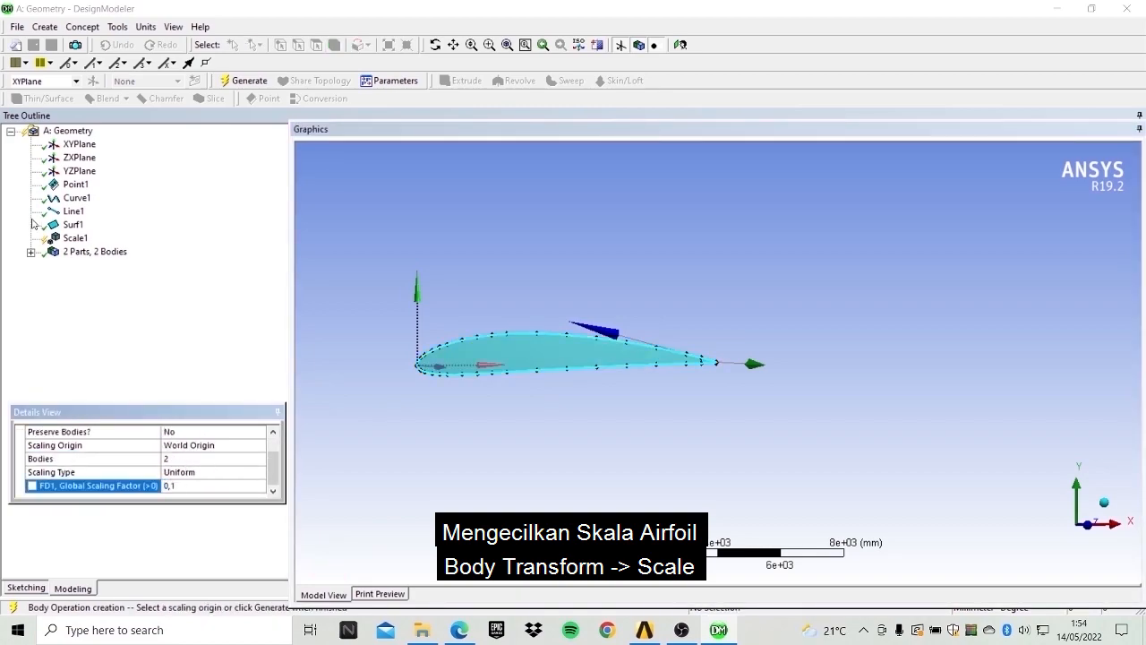
click(251, 83)
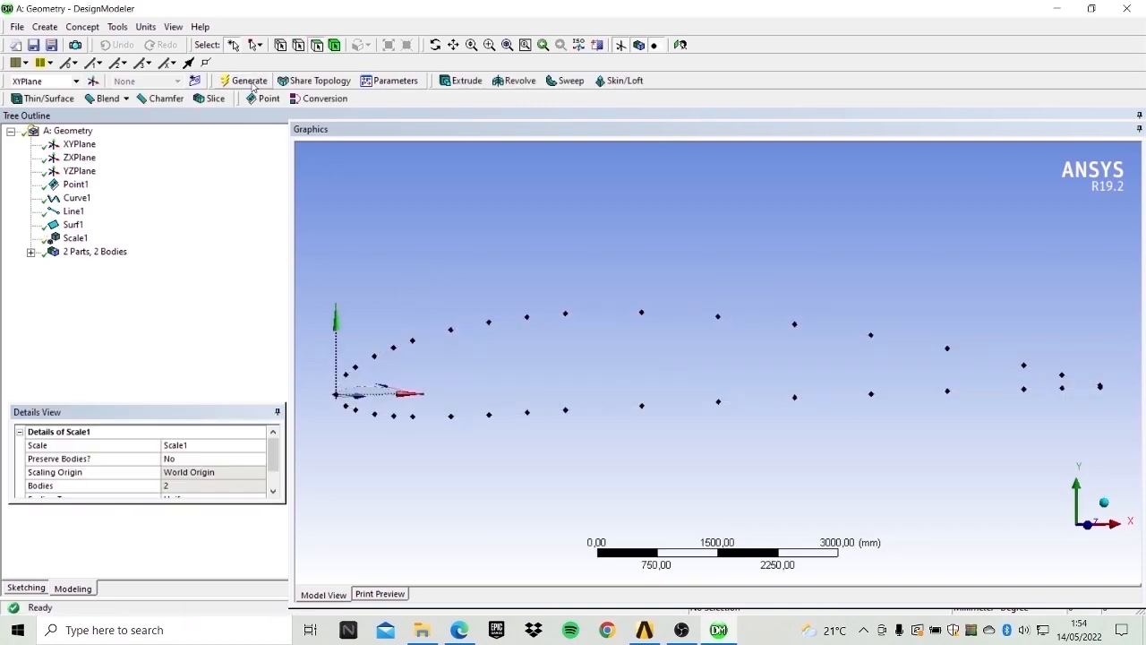
Inspect the scaled airfoil surface and its points up close.
scroll(378, 381, up, 2)
click(454, 45)
drag(477, 363, 812, 295)
scroll(713, 359, up, 3)
drag(504, 349, 644, 341)
scroll(644, 341, up, 2)
scroll(644, 341, up, 2)
drag(566, 350, 603, 412)
scroll(600, 408, up, 2)
drag(537, 392, 640, 412)
scroll(607, 402, up, 2)
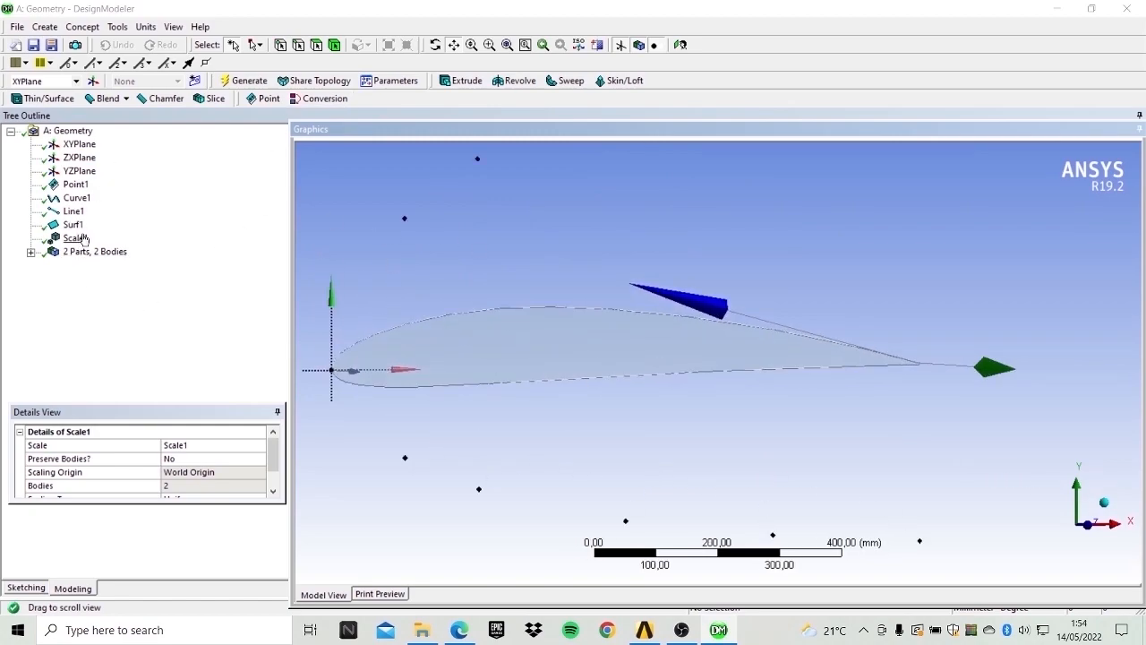
Create a new plane from the airfoil's surface face and generate it.
click(73, 224)
click(82, 253)
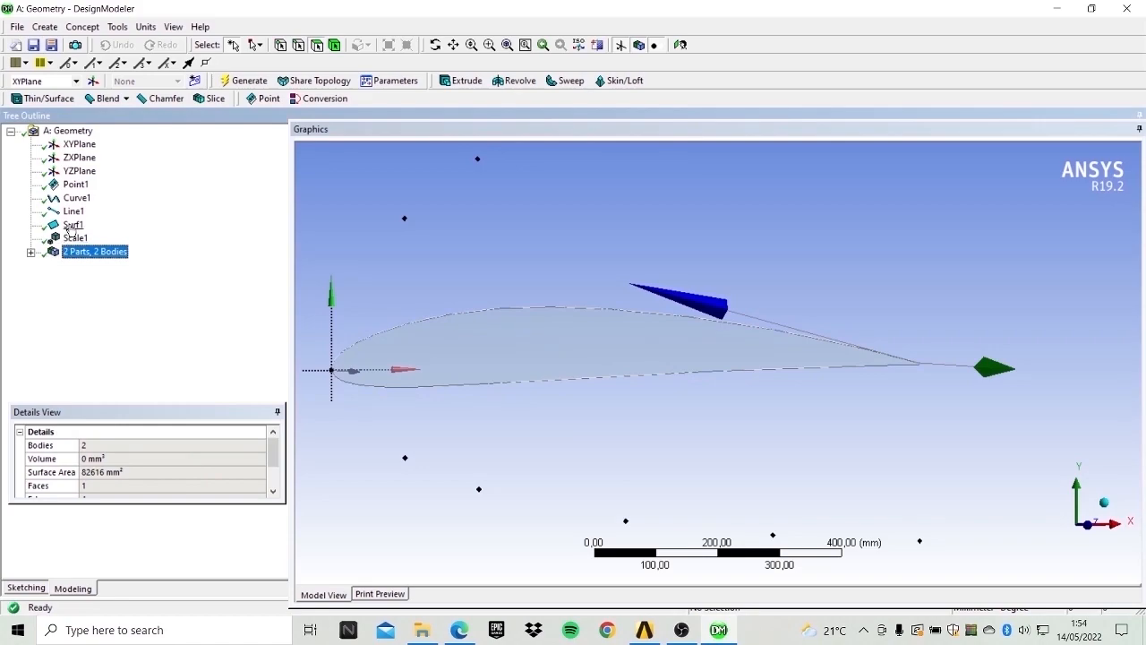
click(316, 46)
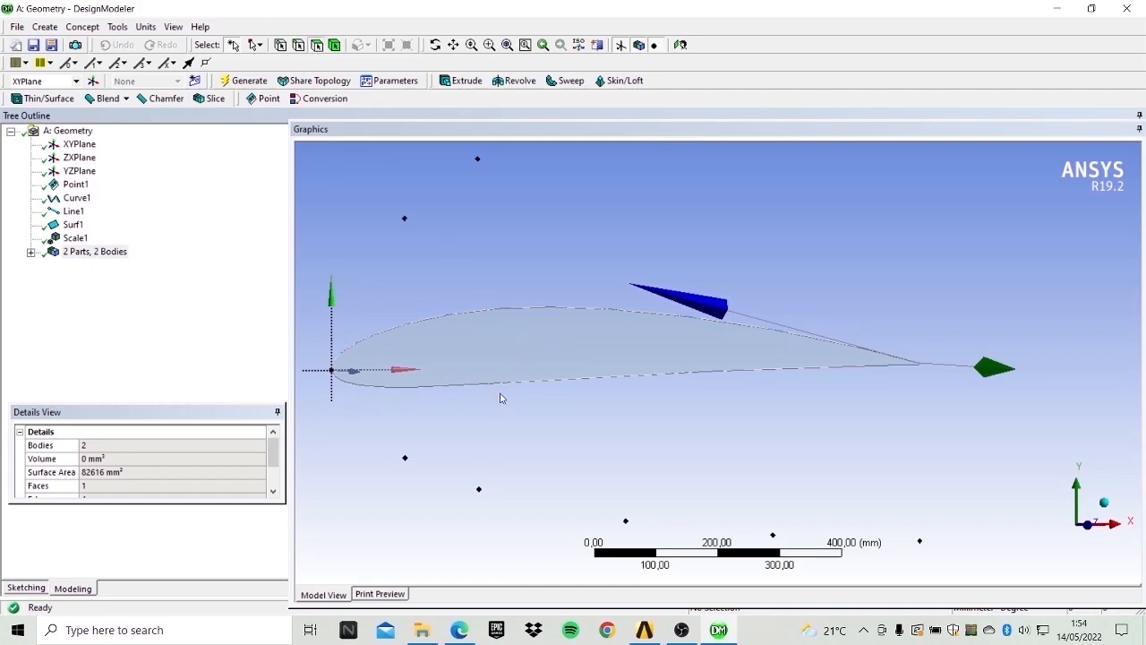
click(515, 363)
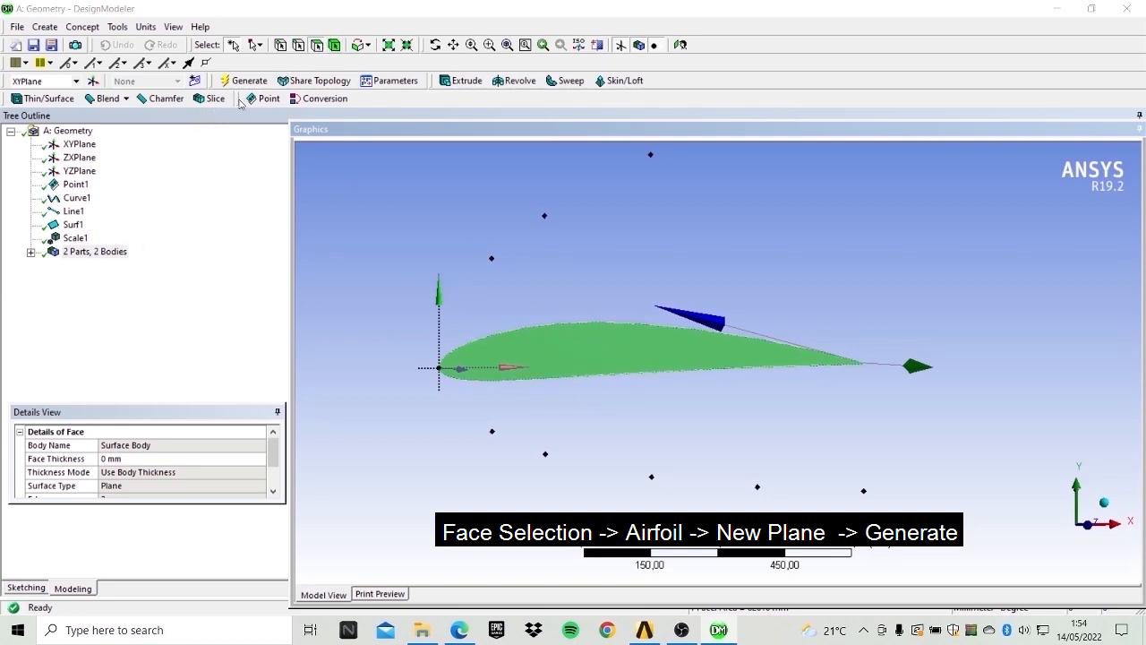
click(65, 62)
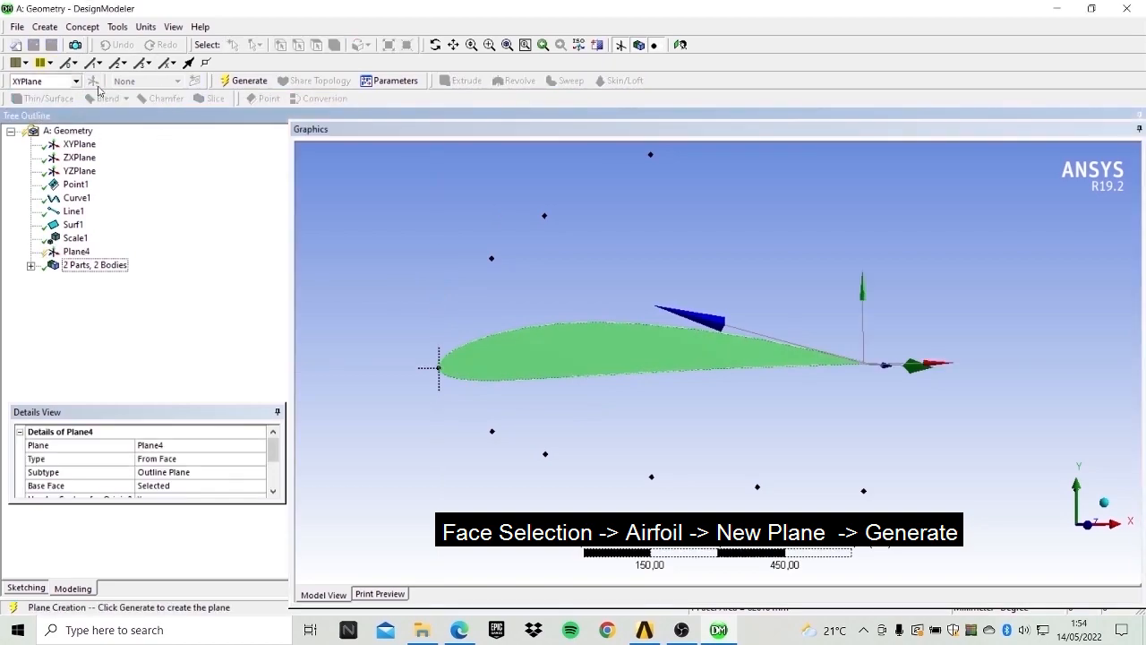
click(262, 82)
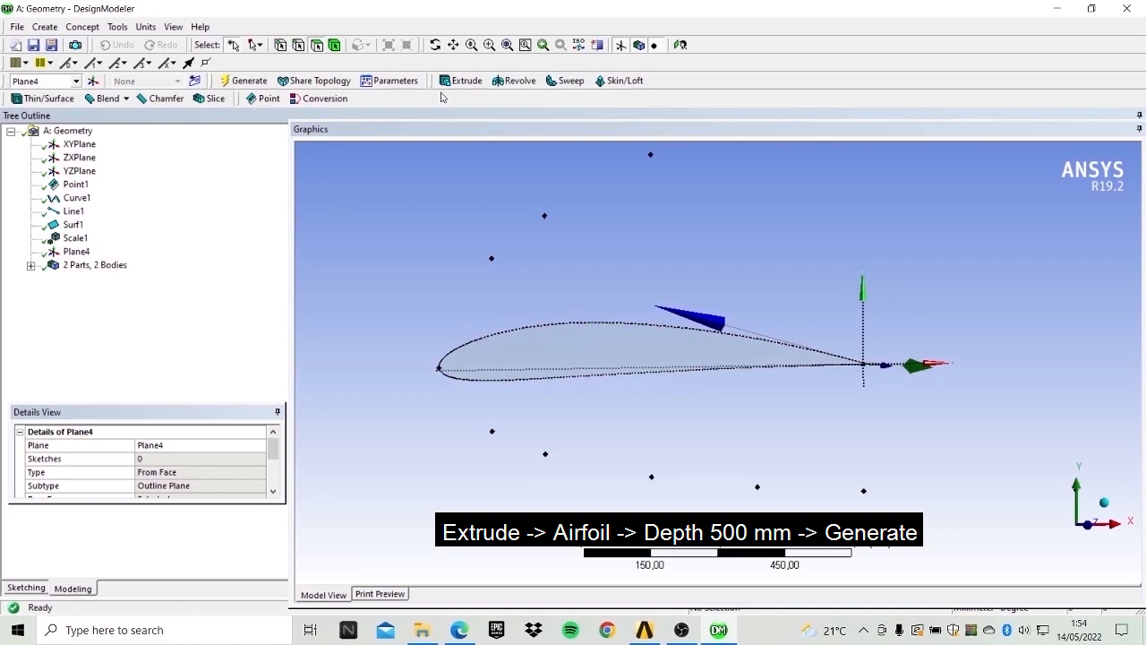
Extrude the airfoil from the new plane to a depth of 500 mm and generate.
click(461, 80)
scroll(148, 488, down, 2)
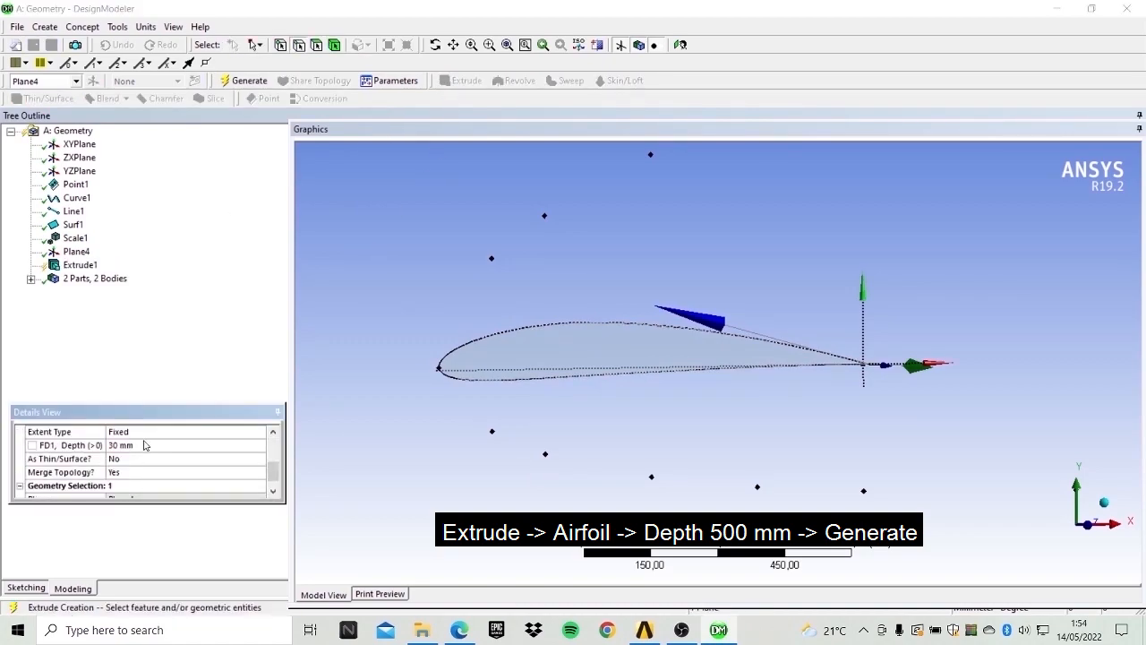
click(144, 445)
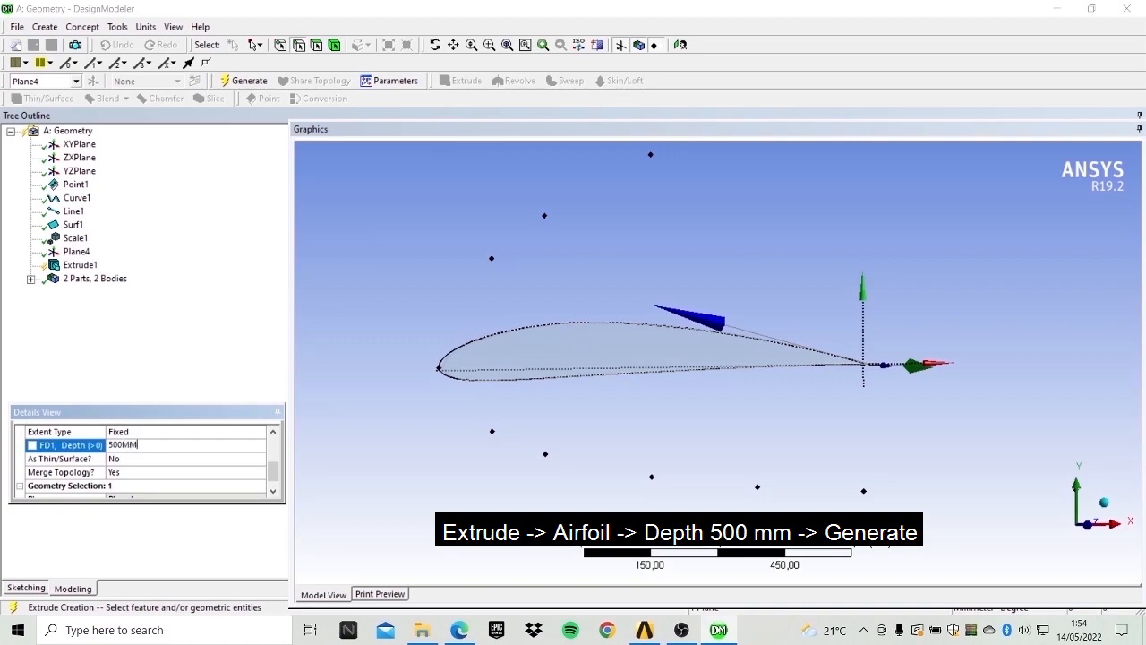
key(Caps_Lock)
key(Return)
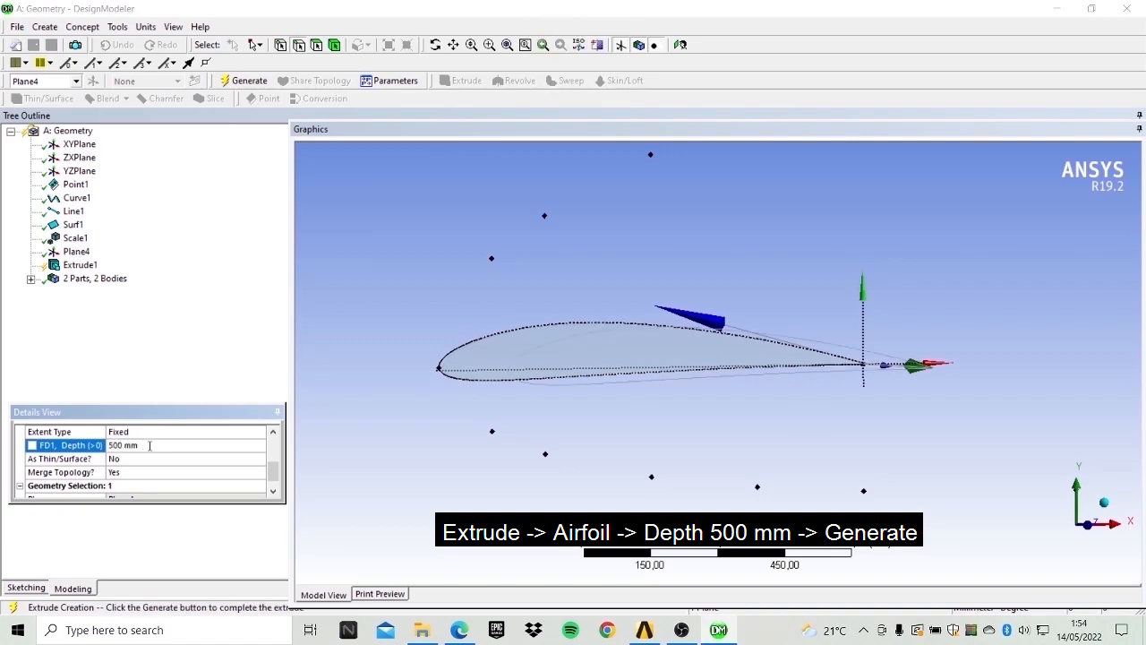
click(251, 82)
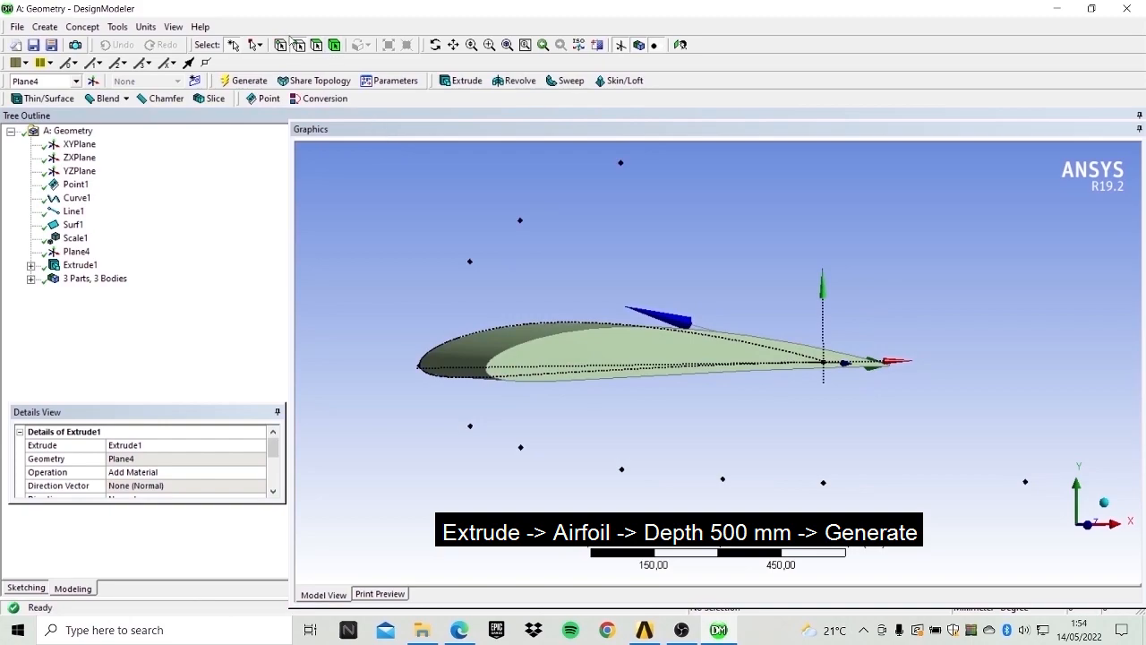
Inspect the extruded airfoil body from different viewpoints.
click(435, 45)
drag(540, 233, 675, 316)
click(453, 45)
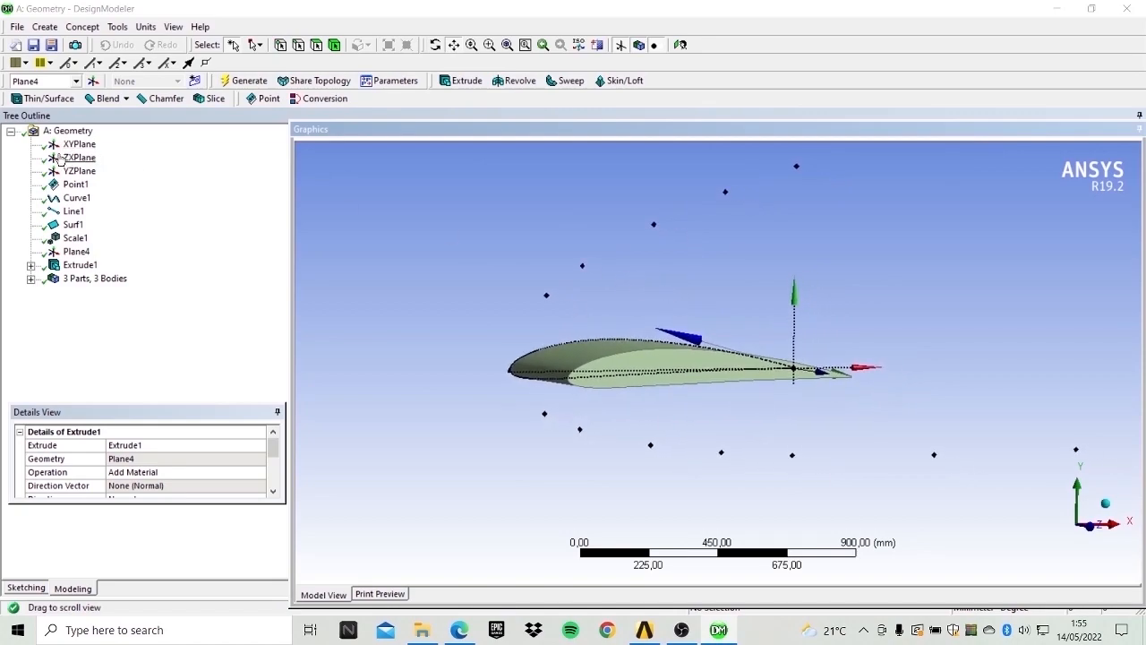
click(80, 145)
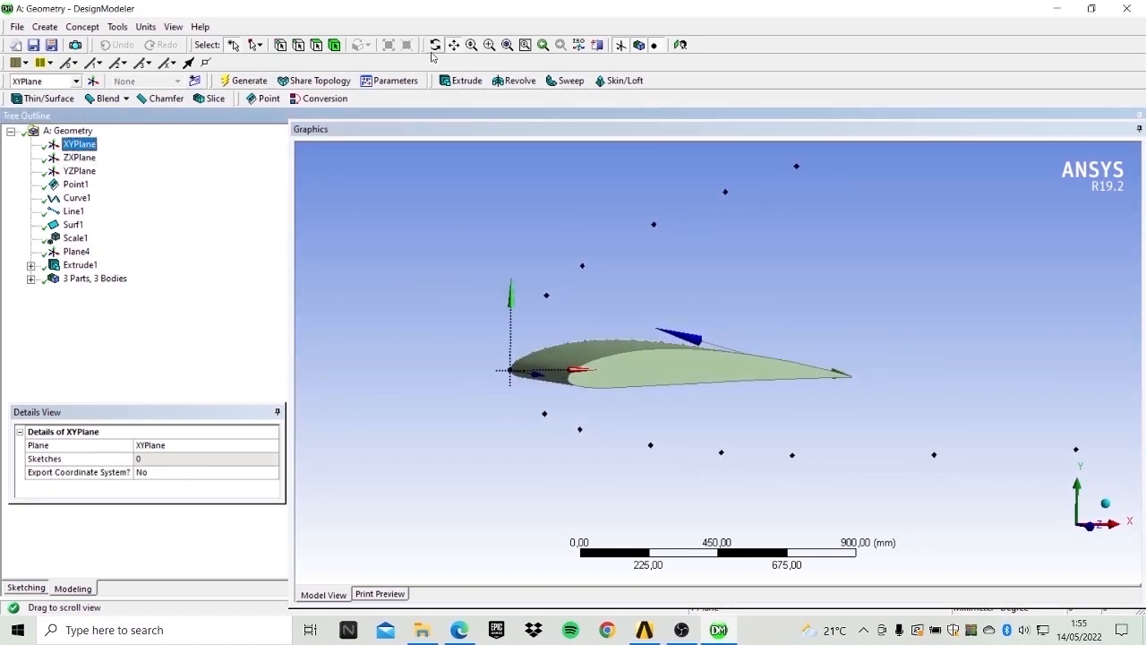
click(435, 45)
drag(538, 245, 605, 446)
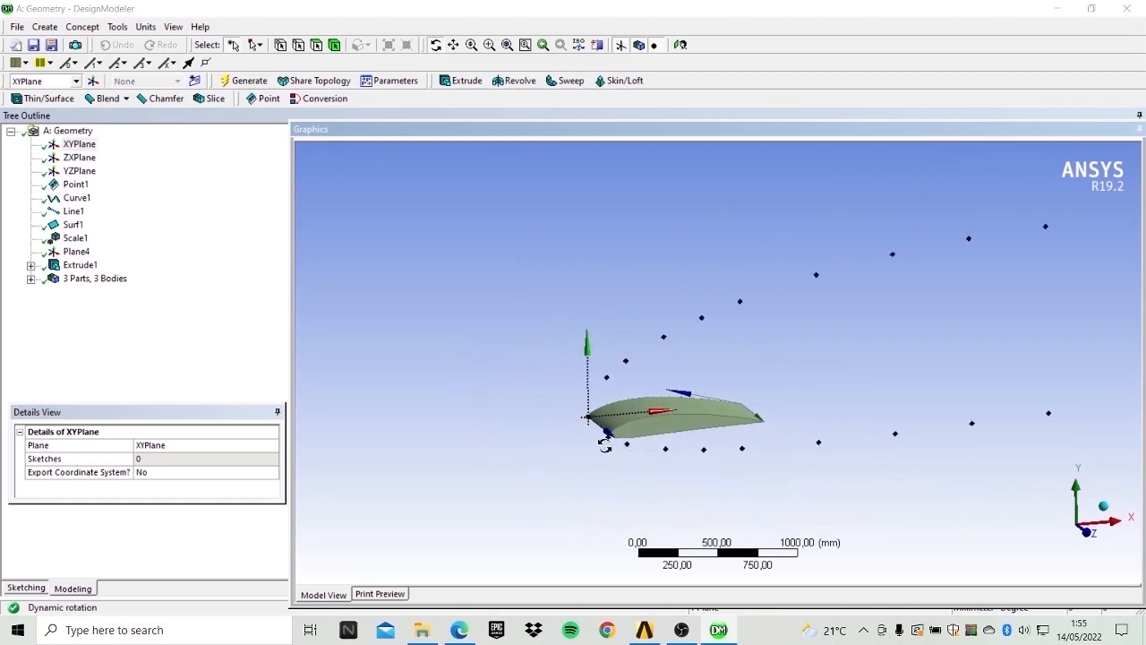
scroll(628, 429, down, 3)
drag(696, 388, 687, 353)
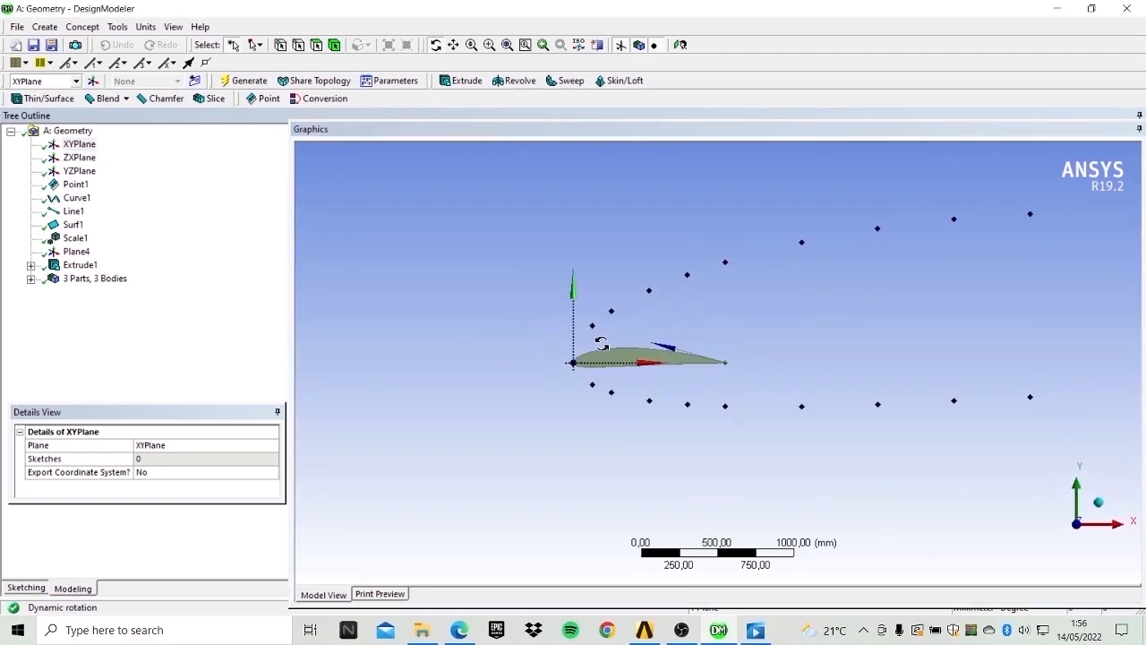
scroll(630, 362, up, 3)
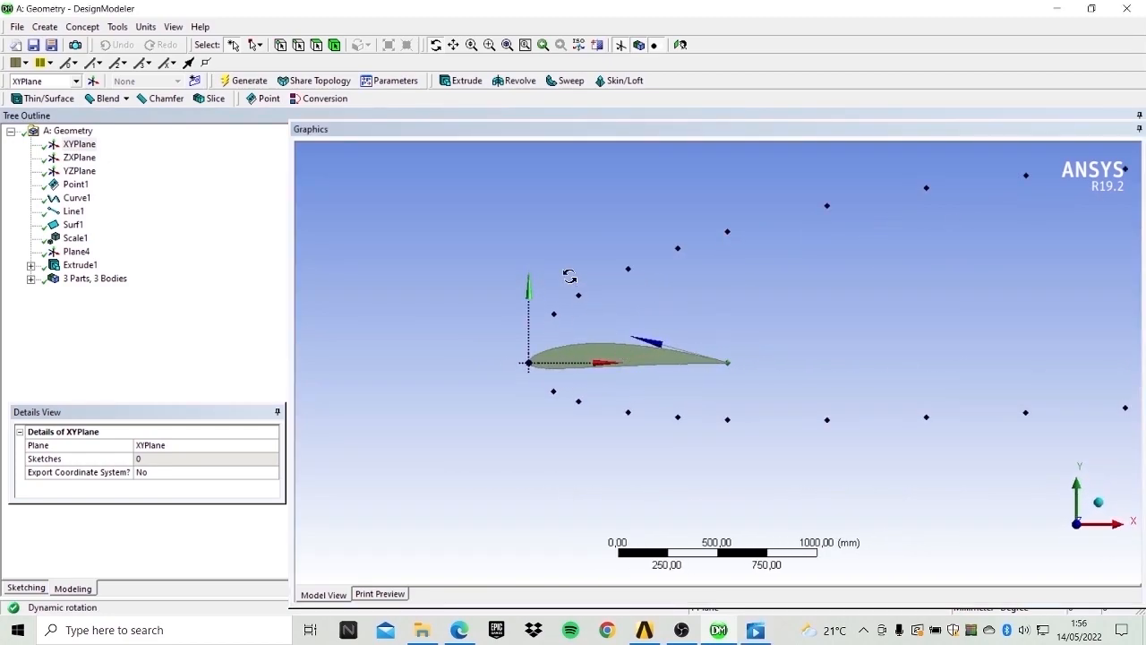
mouse_move(606, 313)
mouse_down()
mouse_move(619, 320)
mouse_move(606, 319)
mouse_up()
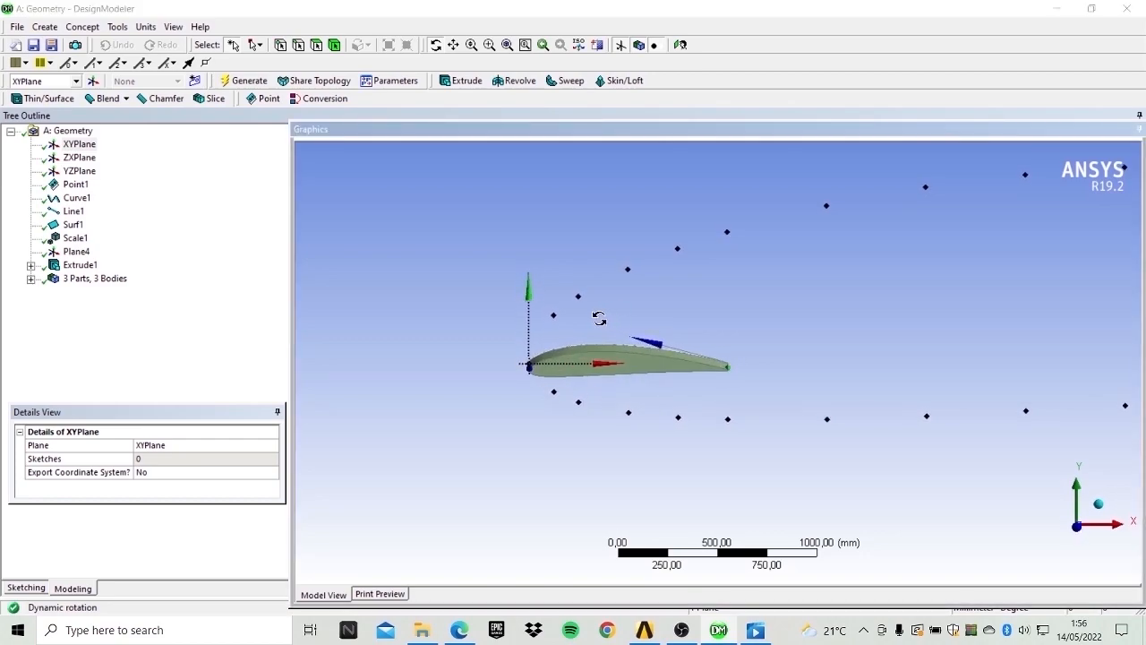
click(1077, 526)
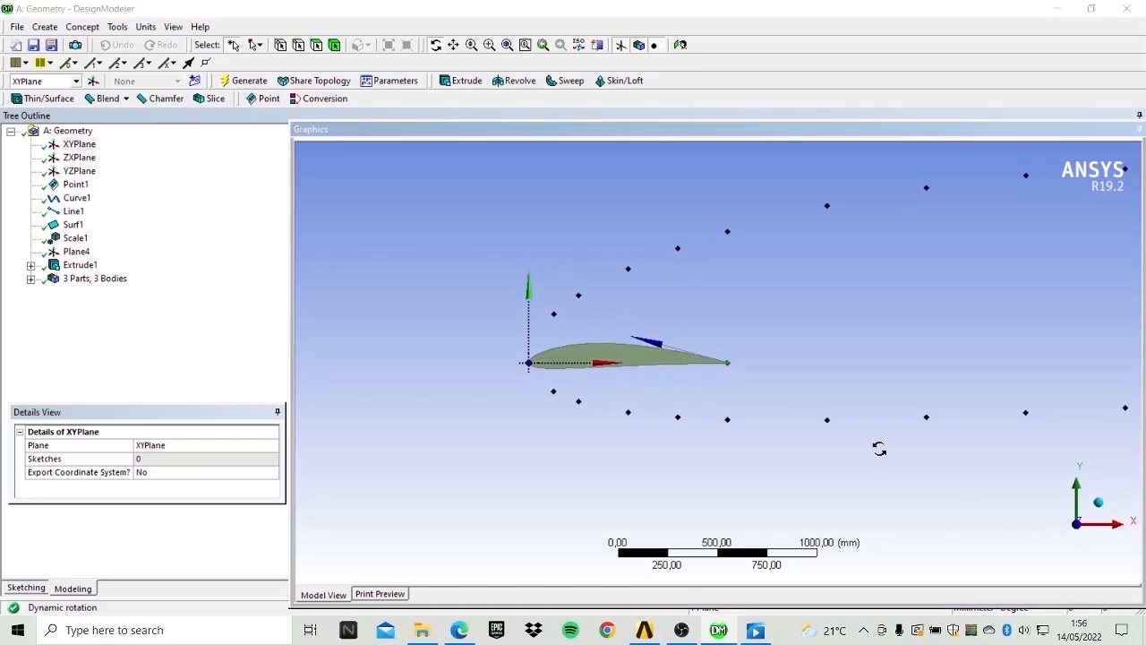
Sketch a rectangle on the XYPlane enclosing the airfoil as the fluid domain.
click(79, 145)
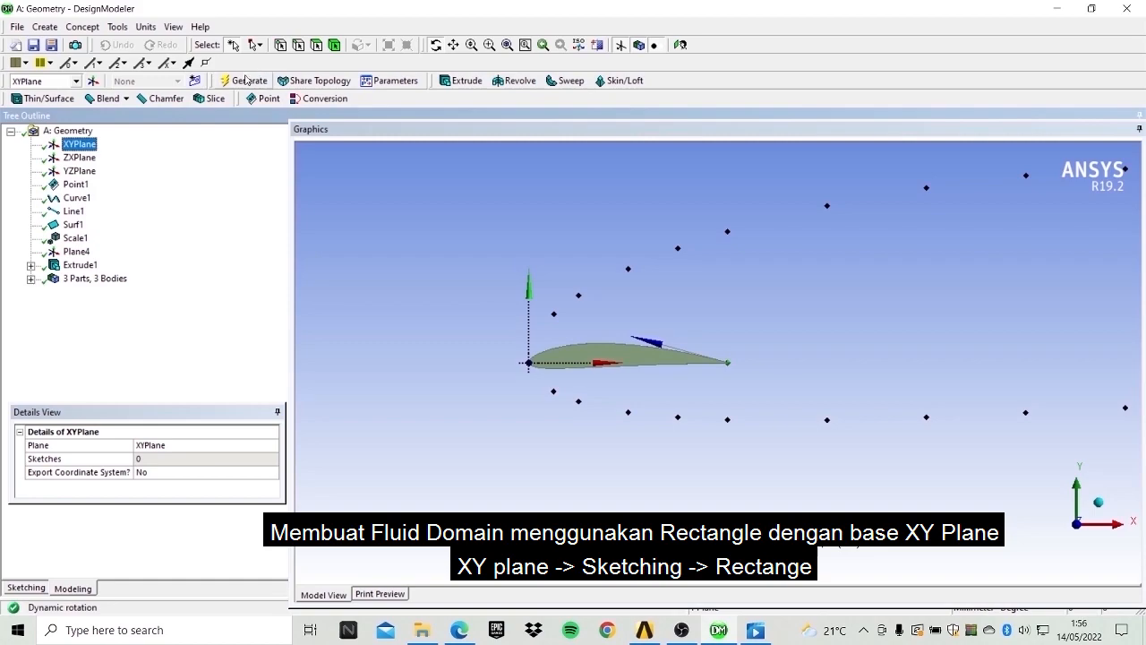
click(40, 588)
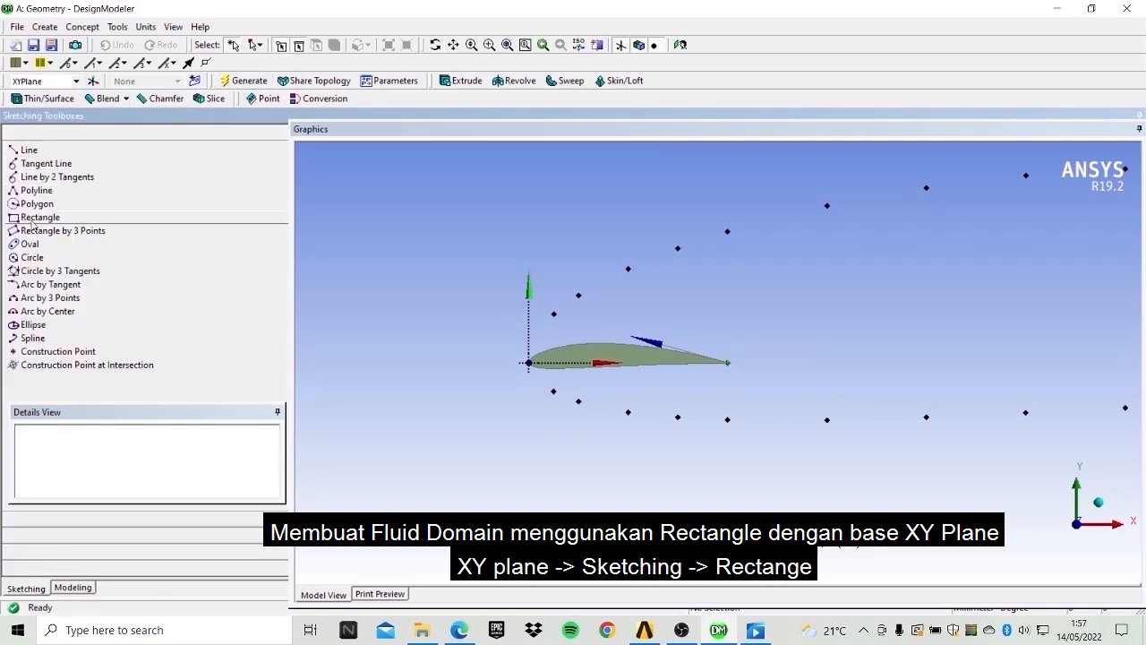
click(33, 224)
scroll(422, 248, down, 2)
click(517, 252)
click(975, 482)
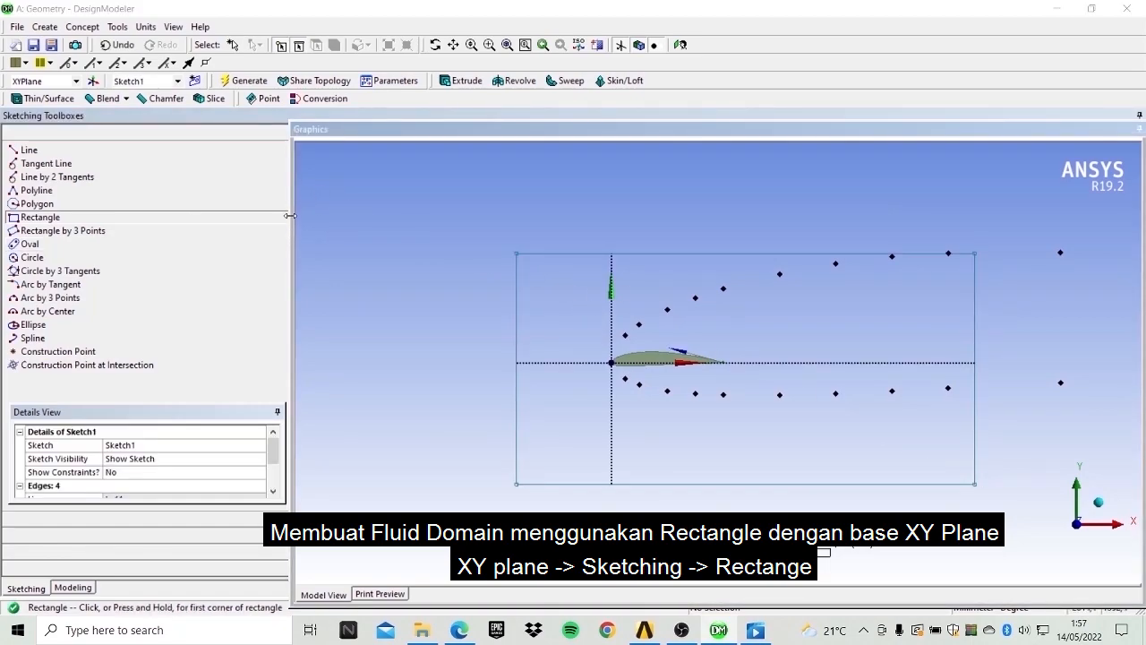
scroll(141, 447, down, 2)
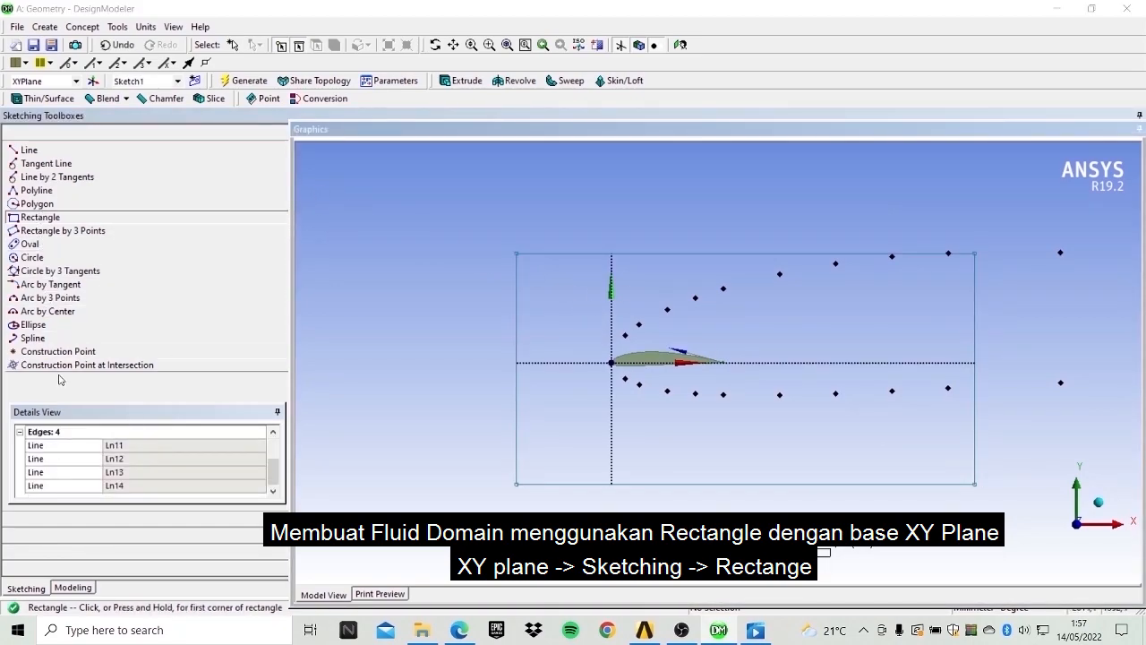
Add two vertical dimensions from the airfoil's horizontal axis to the rectangle's bottom and top edges.
click(72, 539)
click(36, 209)
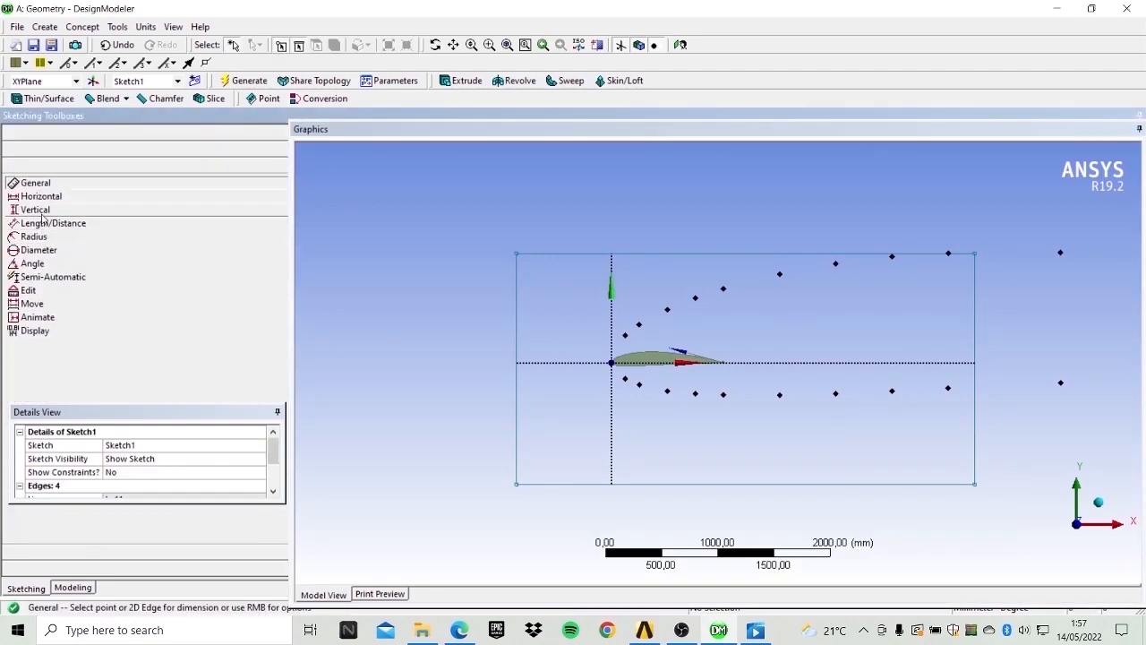
click(550, 363)
click(564, 484)
click(560, 445)
click(572, 255)
click(565, 363)
click(562, 334)
scroll(100, 450, down, 2)
scroll(100, 450, up, 1)
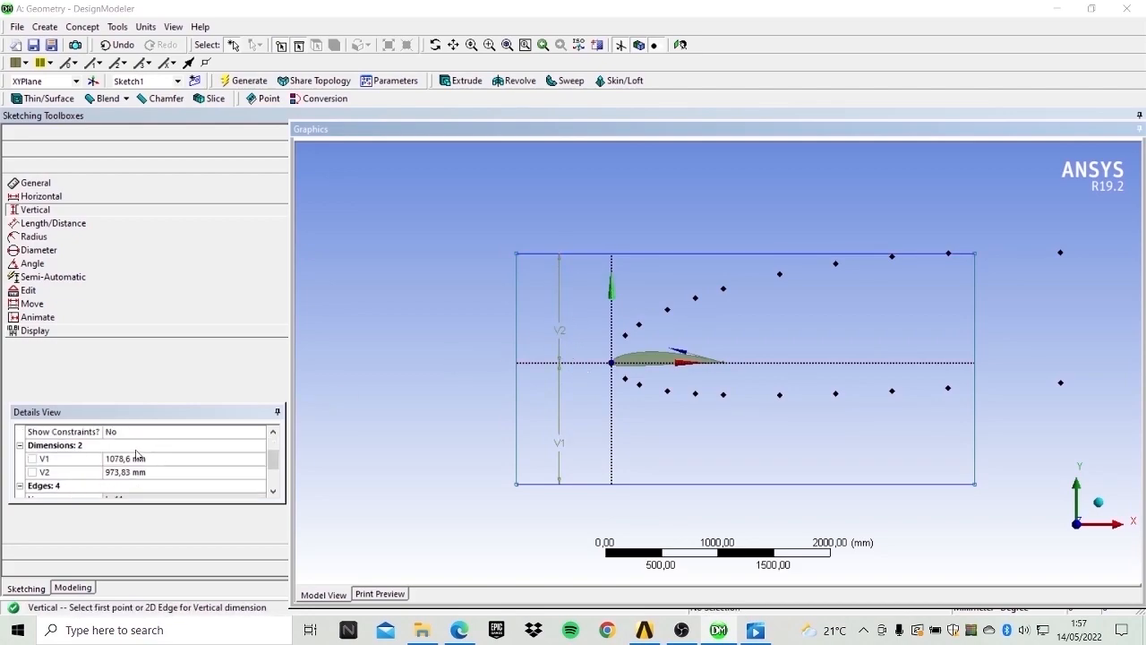
Set both vertical dimensions, V1 and V2, to 2000 mm.
click(139, 458)
text(2000)
key(Return)
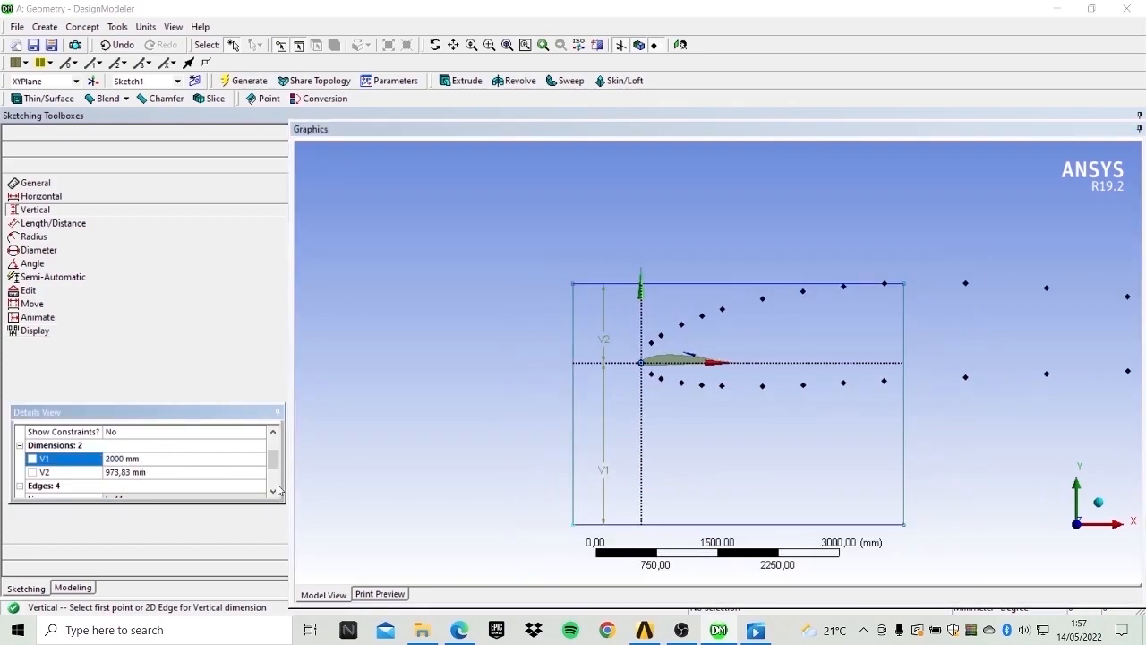
click(139, 472)
text(2000)
key(Return)
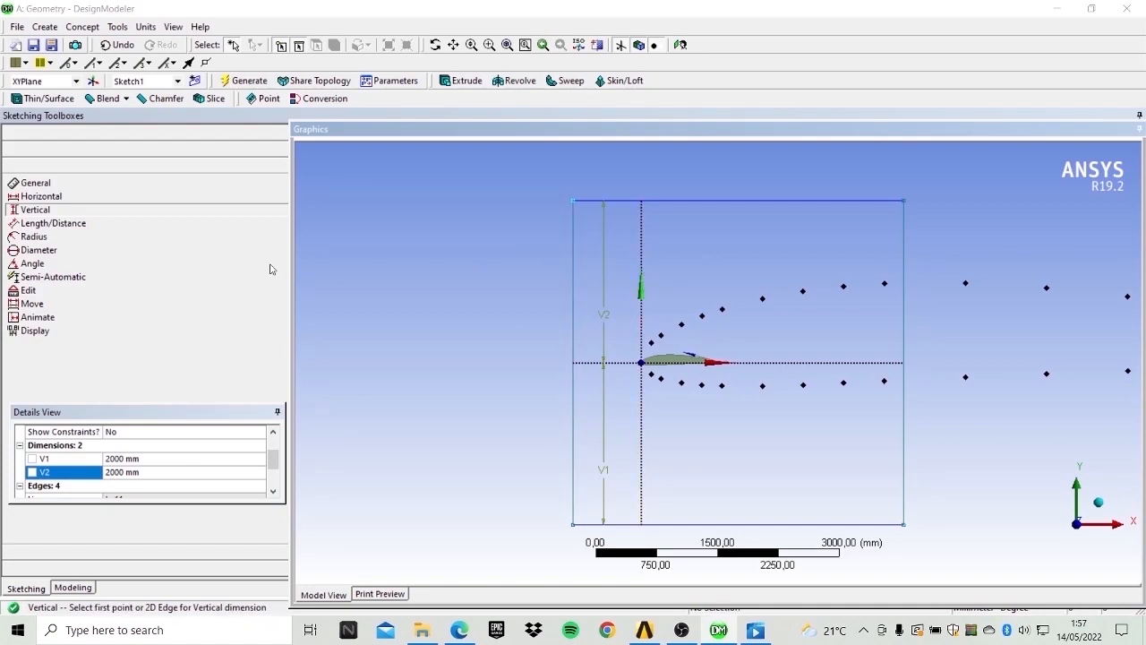
Dimension the horizontal distance from the rectangle's left edge to the vertical axis and set it to 2000 mm.
click(41, 196)
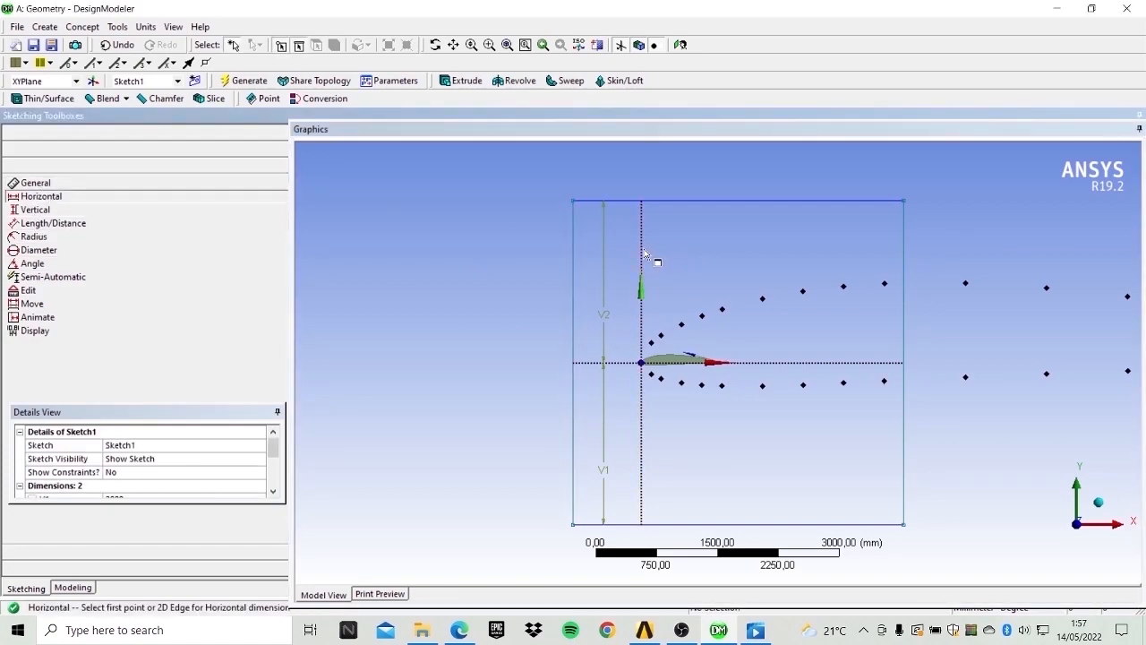
click(574, 239)
click(614, 240)
scroll(149, 473, down, 2)
scroll(149, 473, up, 2)
click(144, 458)
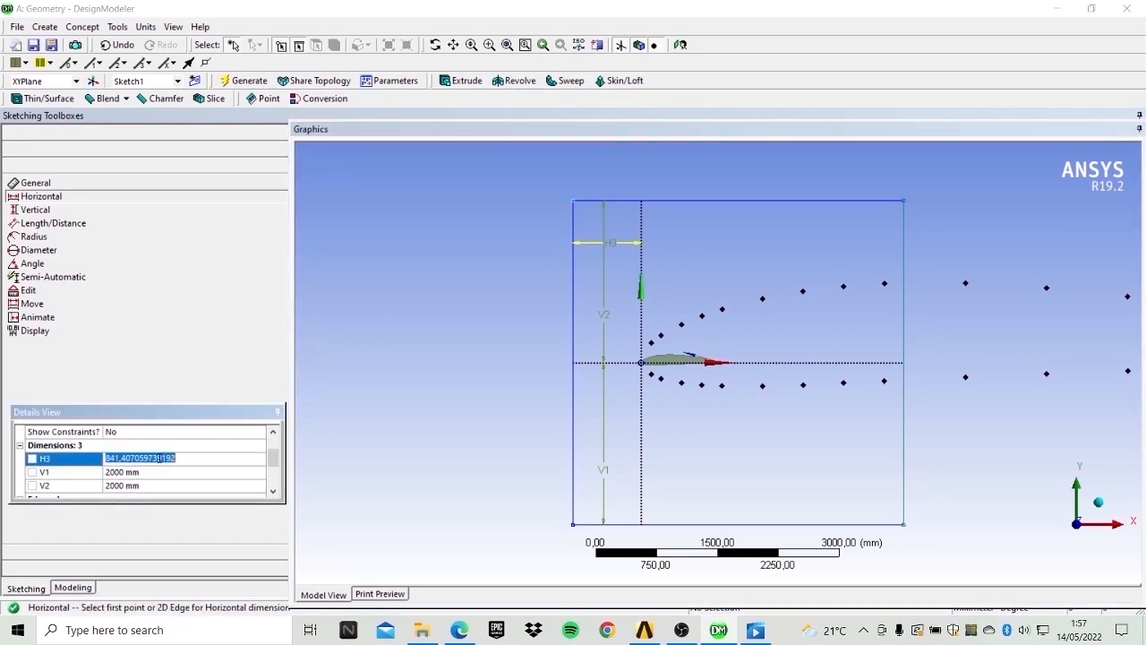
text(2000)
key(Return)
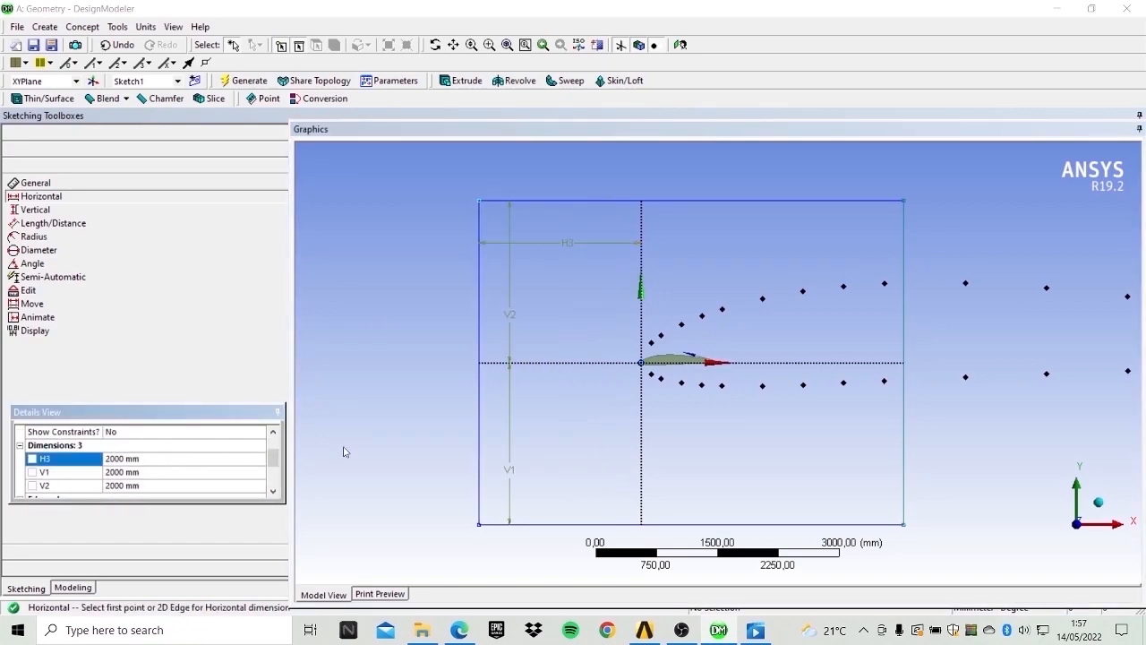
Dimension the horizontal distance from the vertical axis to the rectangle's right edge and set it to 4000 mm.
click(642, 262)
click(905, 260)
click(802, 243)
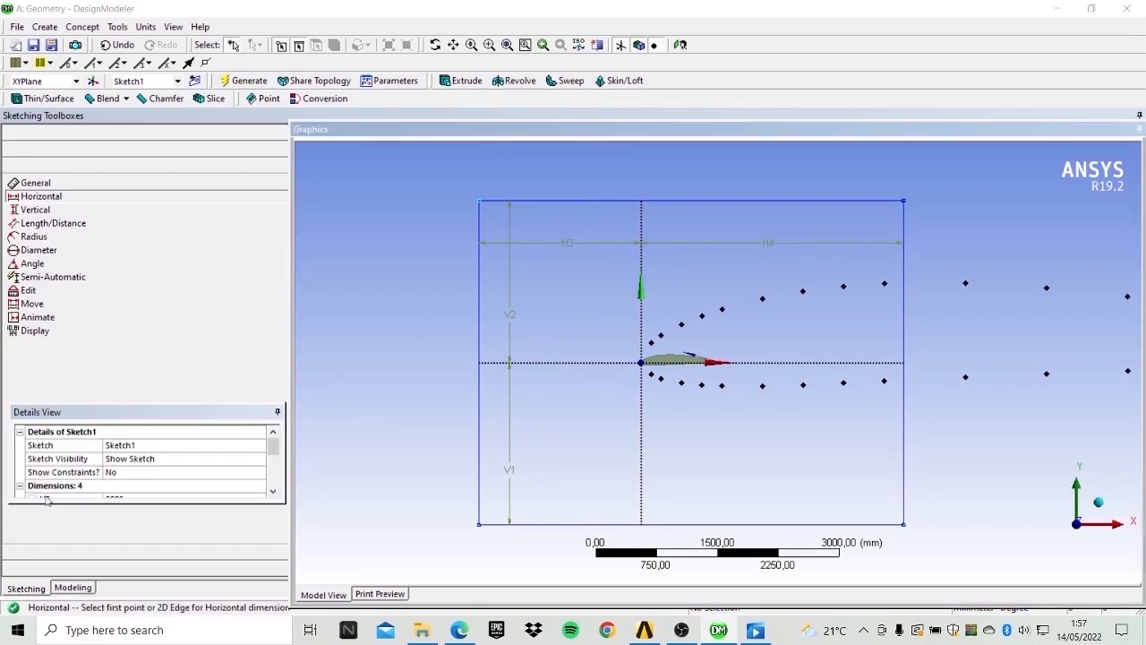
click(140, 470)
text(4000)
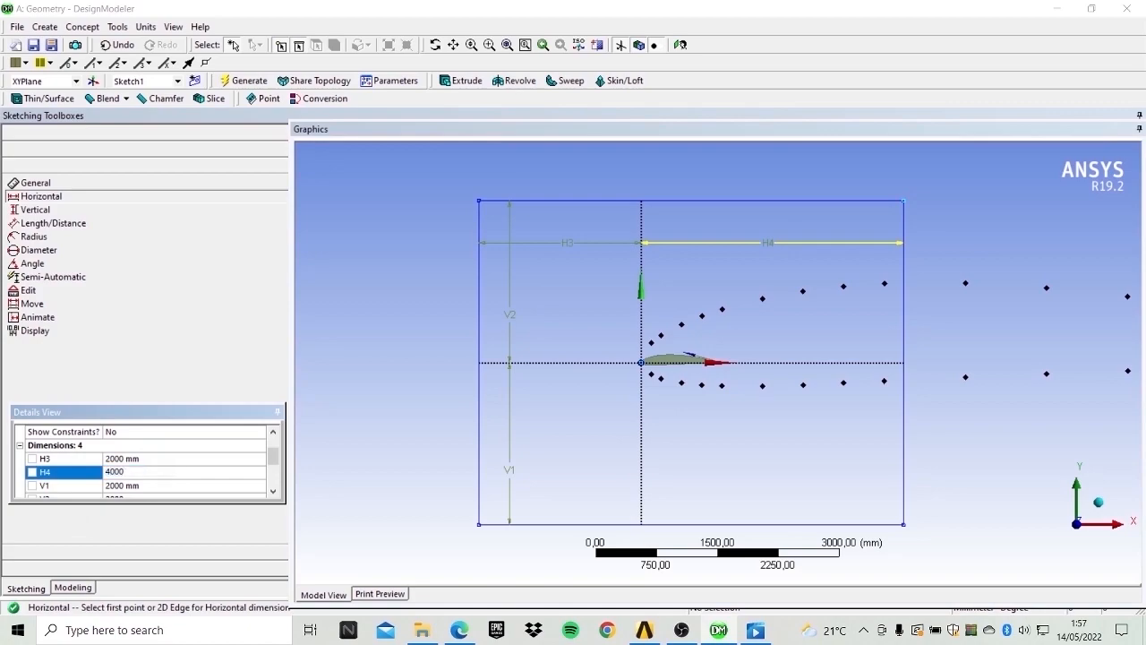
key(Return)
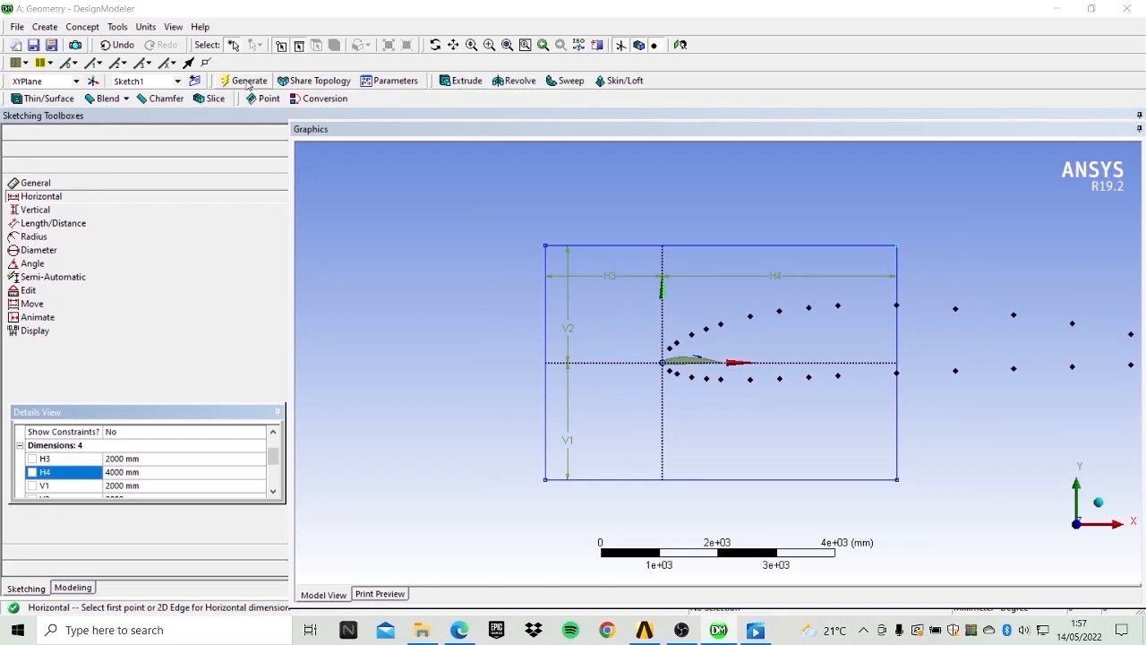
Extrude the rectangle sketch with the Add Frozen operation and generate it.
click(248, 80)
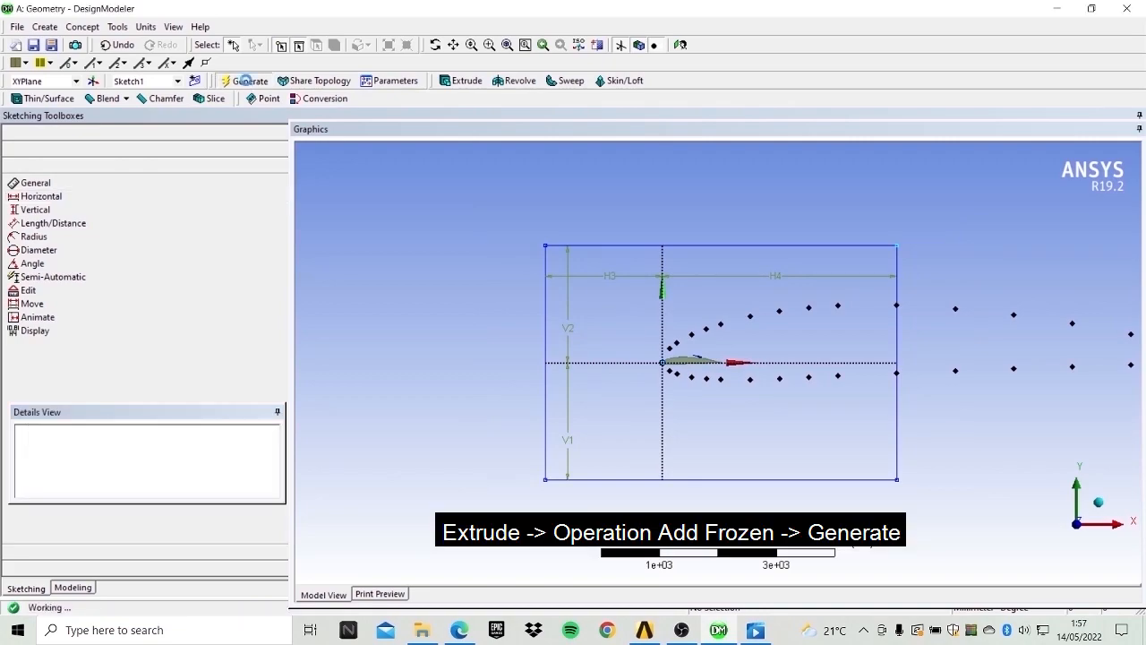
click(462, 81)
click(192, 459)
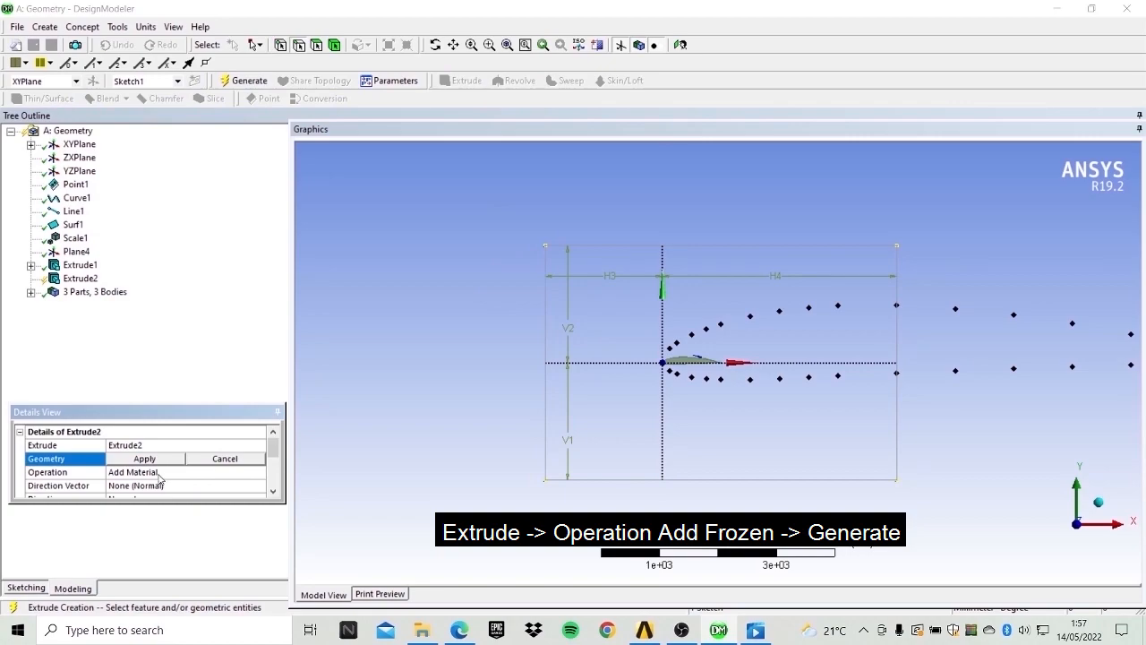
click(180, 473)
click(261, 472)
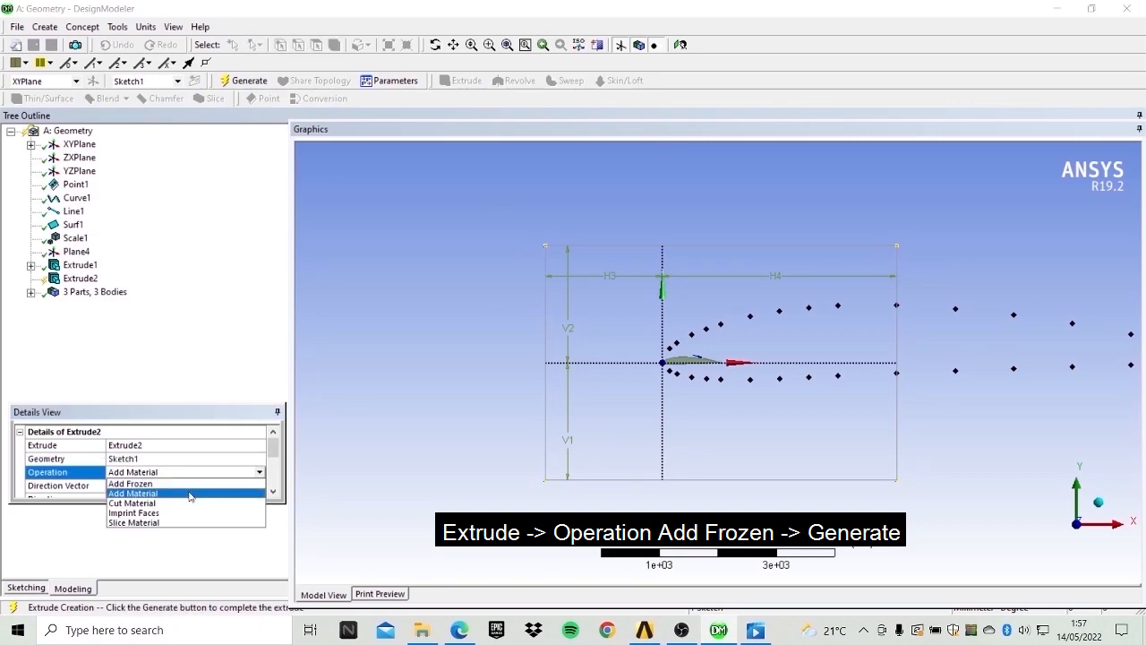
click(190, 492)
scroll(158, 474, down, 1)
click(245, 80)
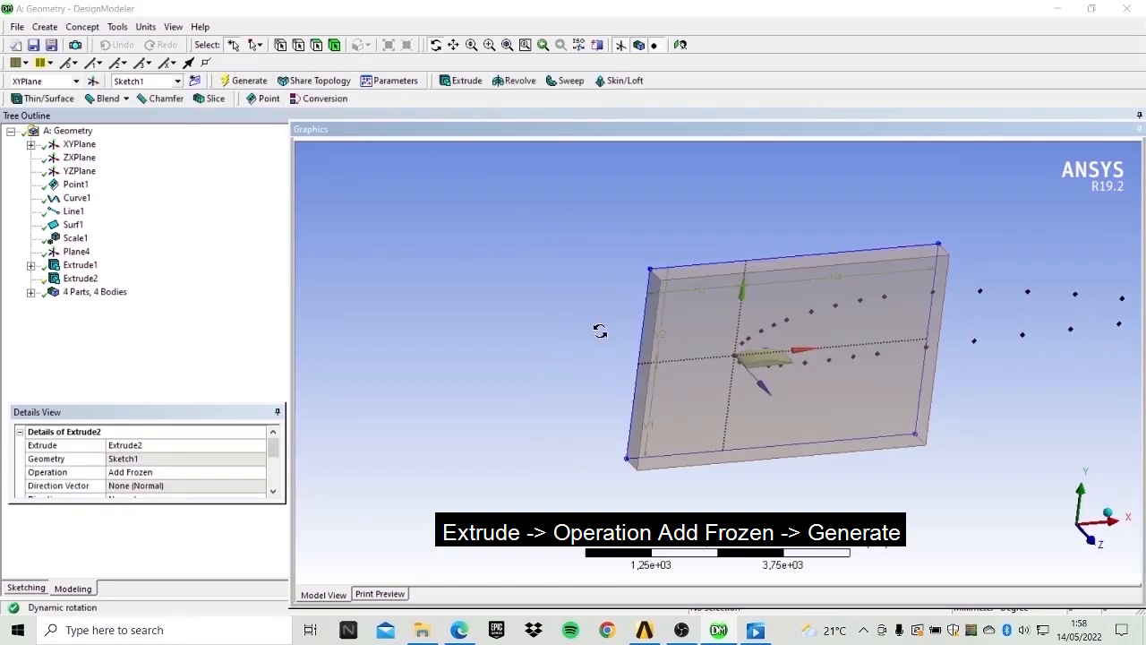
Start a Boolean Subtract operation and select the fluid domain block as the target body.
mouse_move(706, 326)
mouse_down()
mouse_move(686, 307)
mouse_move(648, 312)
mouse_move(806, 358)
mouse_move(732, 324)
mouse_move(705, 336)
mouse_up()
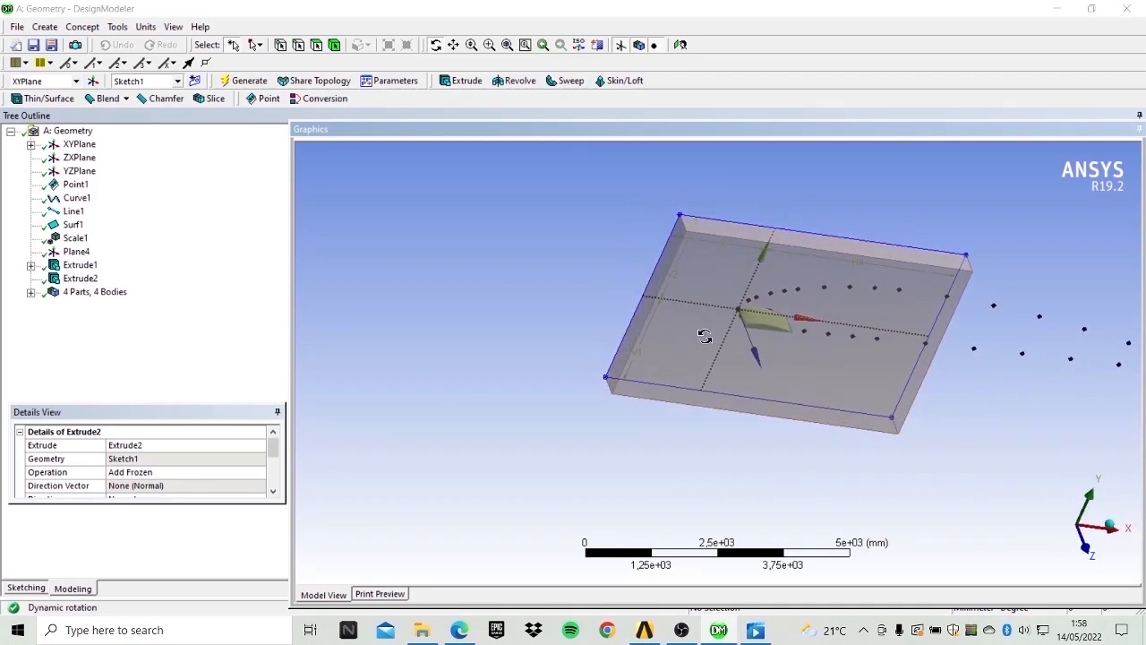
click(45, 26)
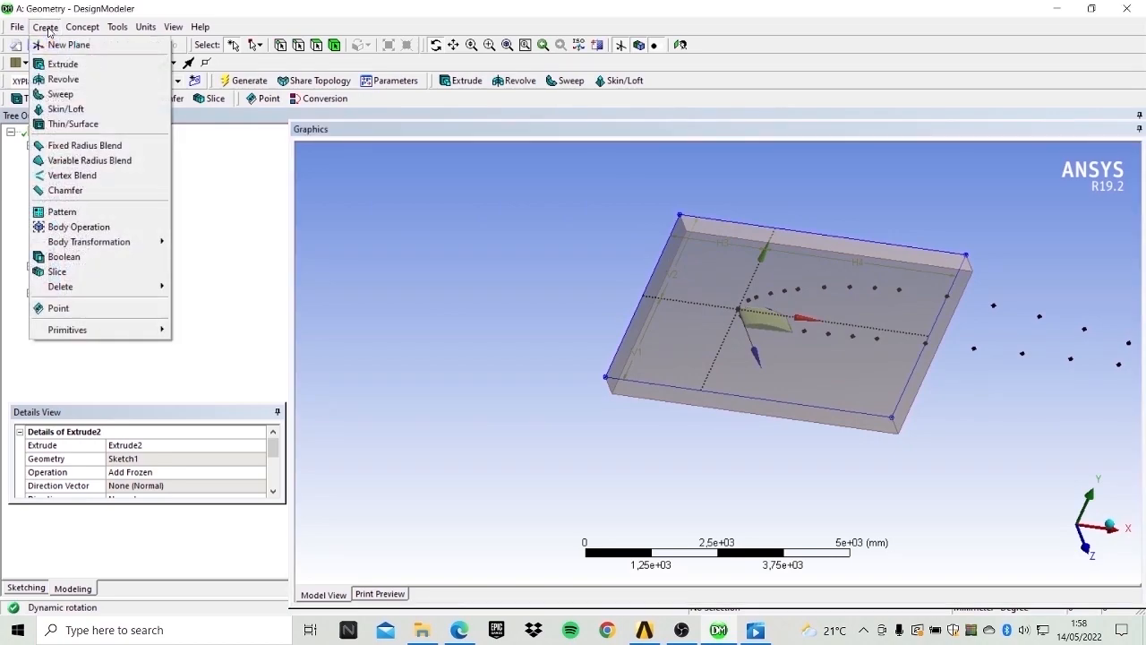
click(54, 257)
click(152, 462)
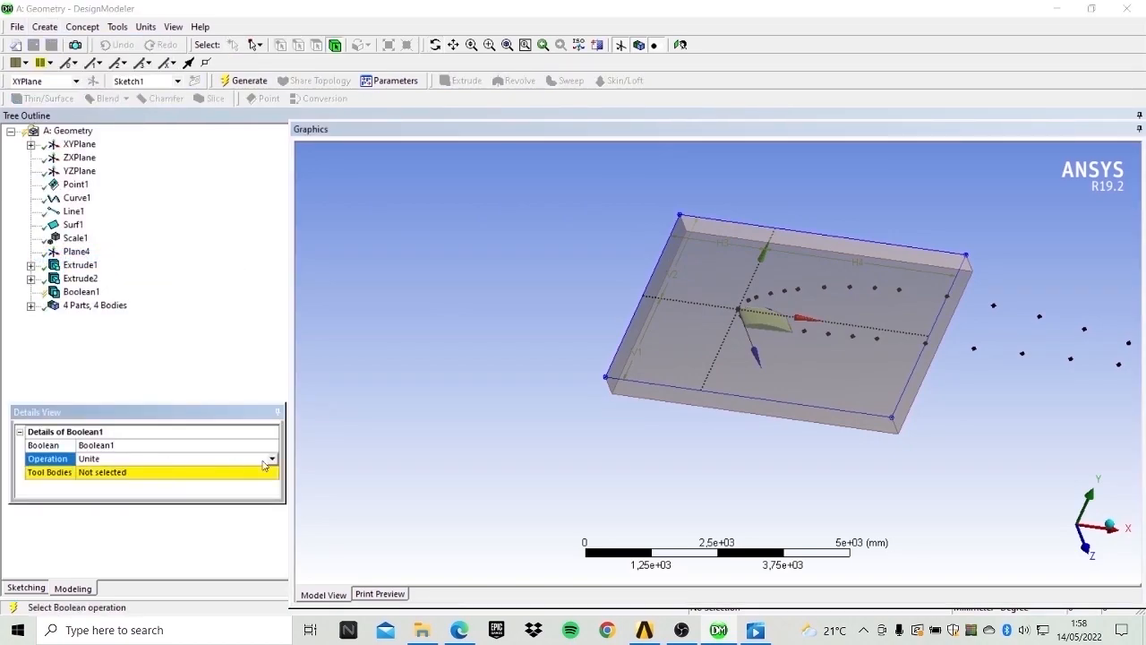
click(269, 459)
click(165, 486)
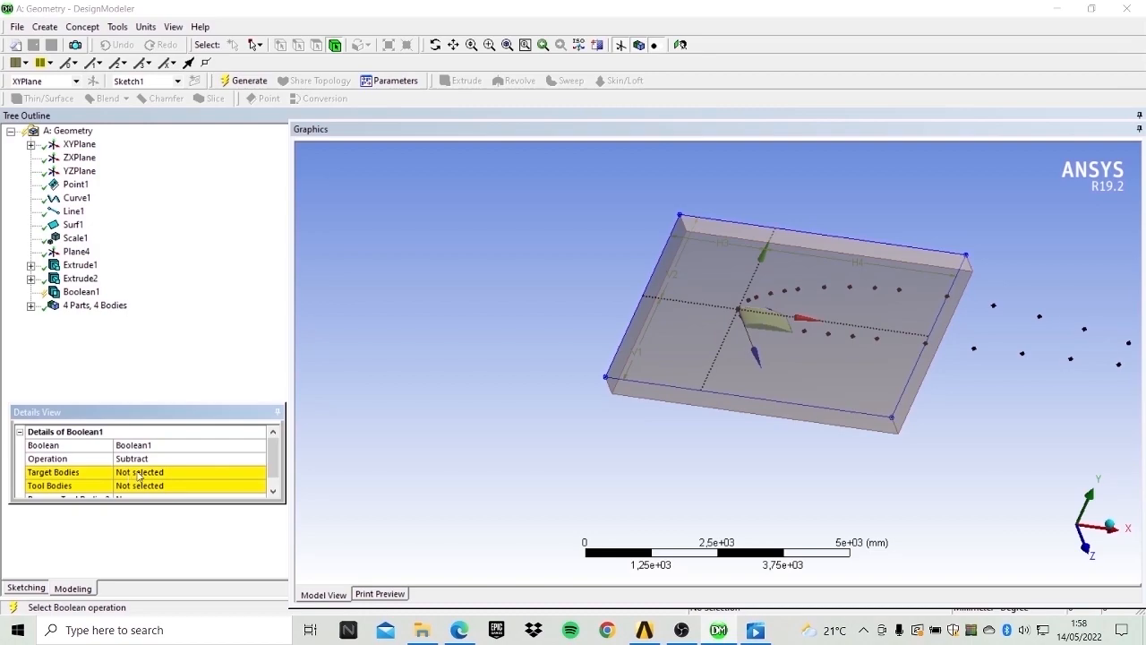
click(143, 472)
click(726, 256)
click(151, 473)
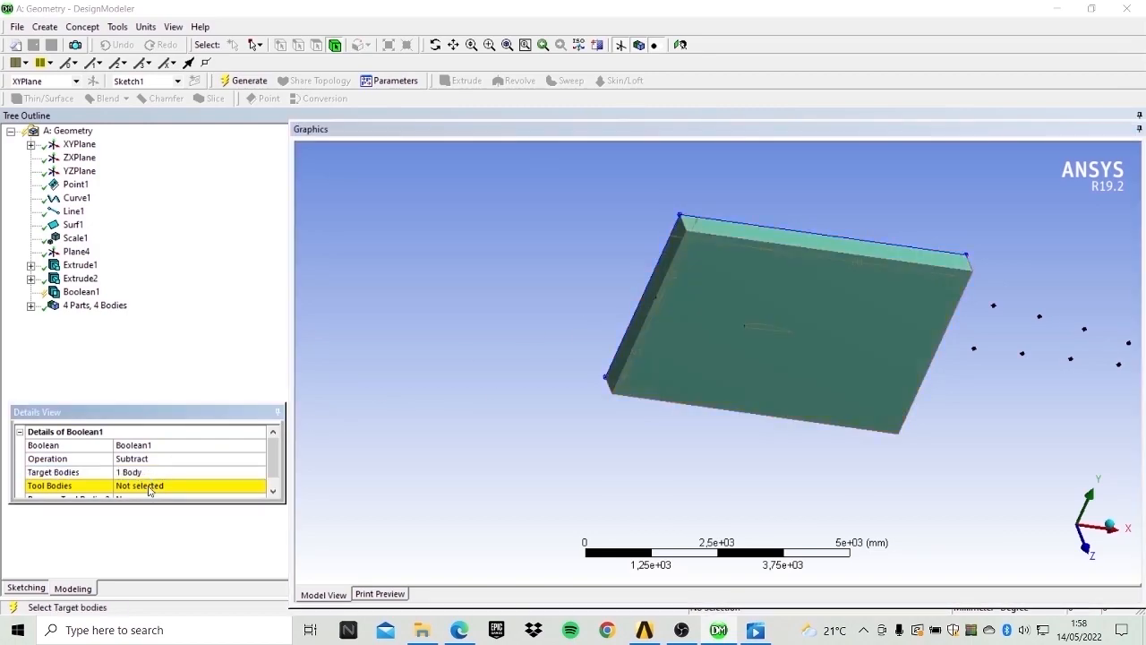
Select the airfoil solid as the tool body and generate the Boolean subtraction.
click(148, 489)
click(30, 305)
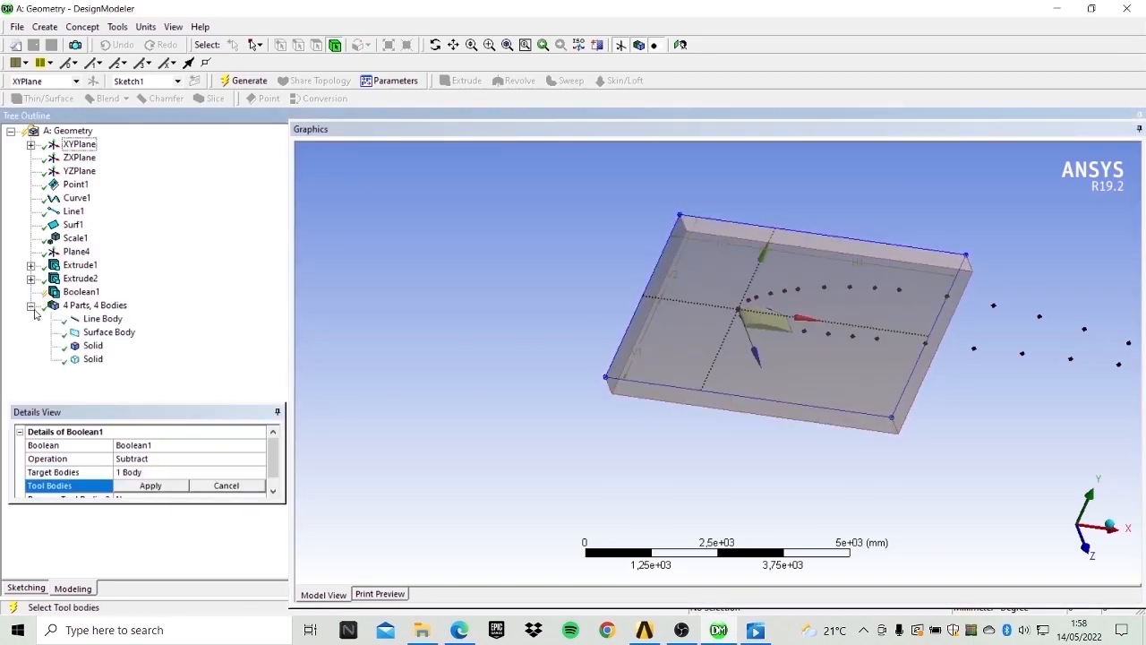
click(92, 346)
click(150, 486)
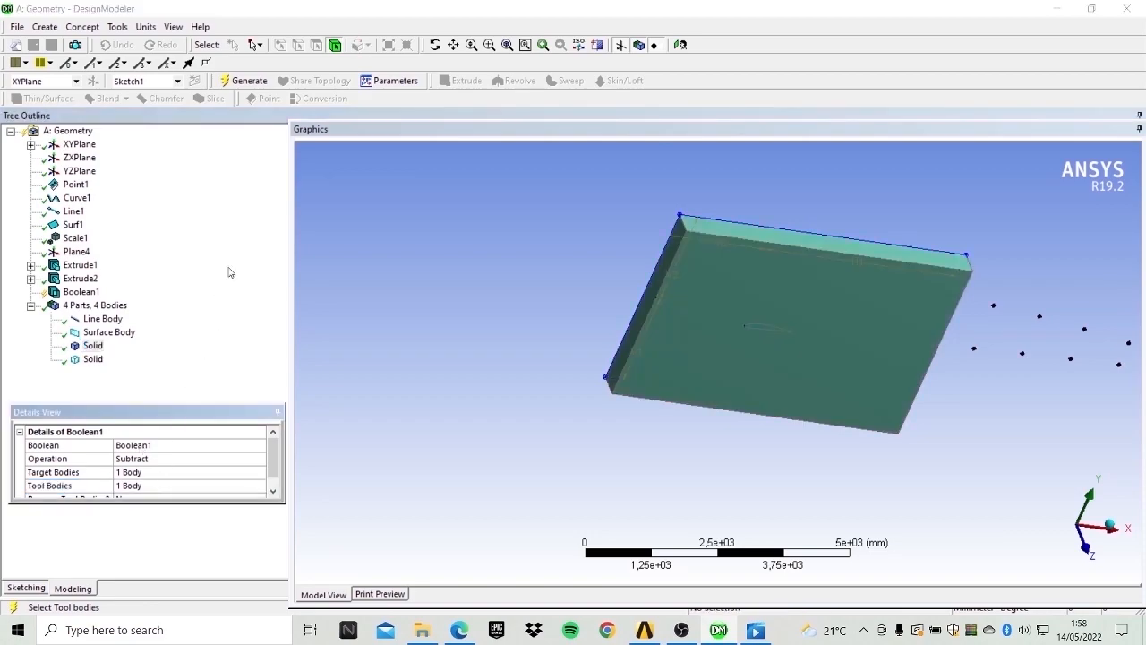
click(243, 81)
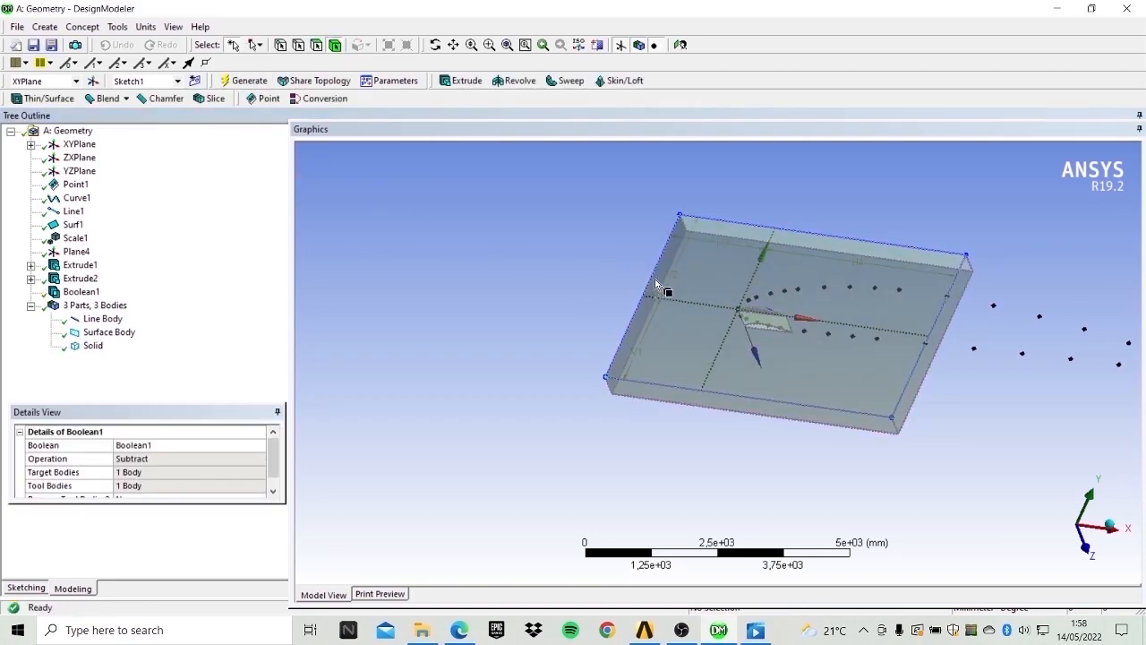
Inspect the subtracted fluid domain around the airfoil from several viewpoints.
click(435, 45)
drag(906, 334, 893, 299)
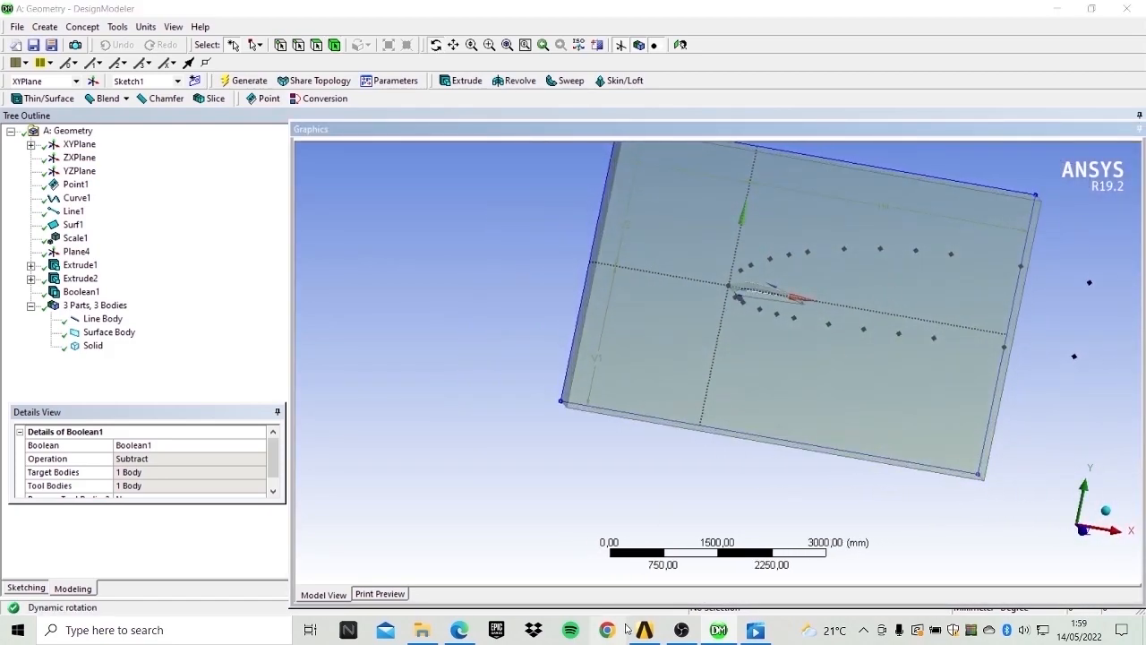
mouse_move(684, 640)
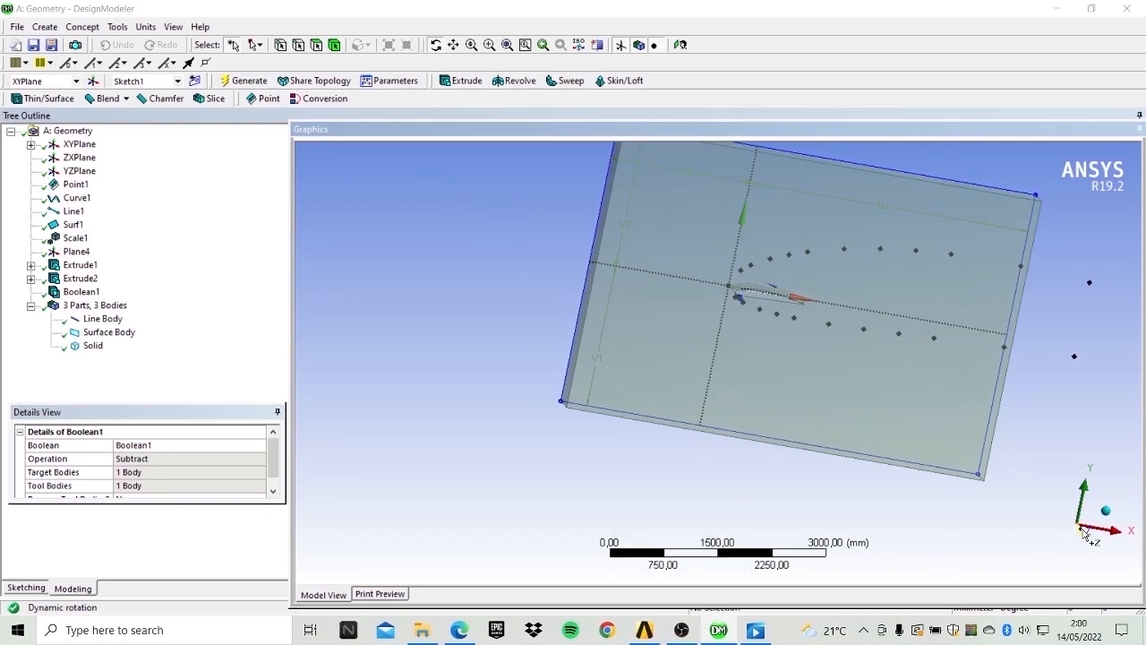
click(1084, 531)
scroll(776, 324, up, 3)
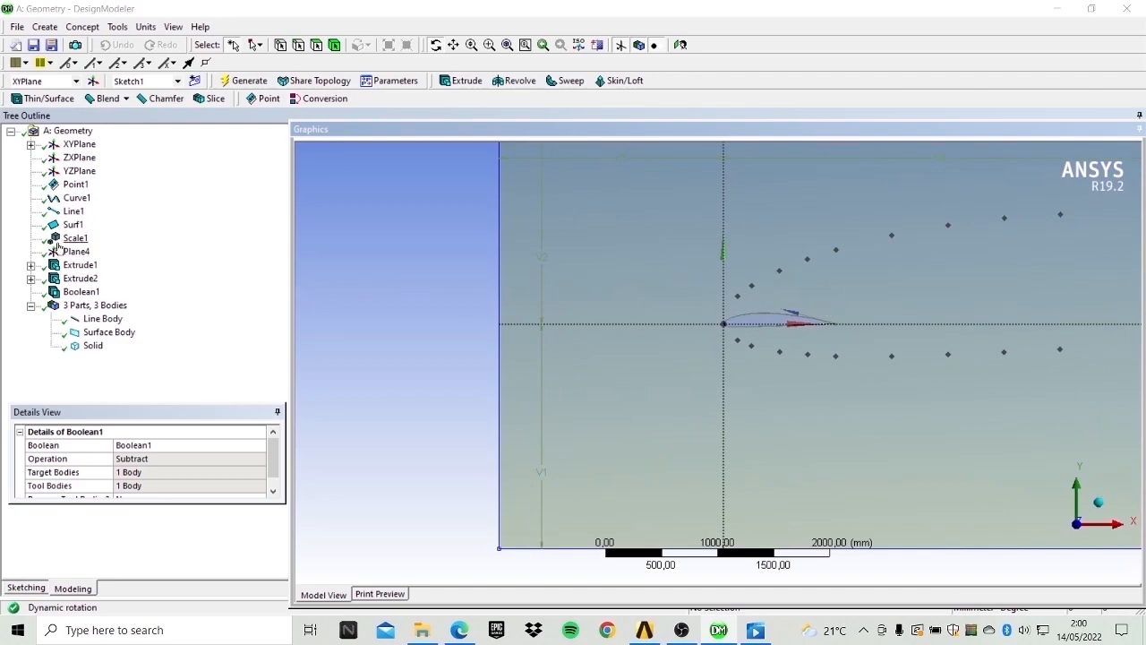
Create a new plane based on the XYPlane and generate it.
click(74, 145)
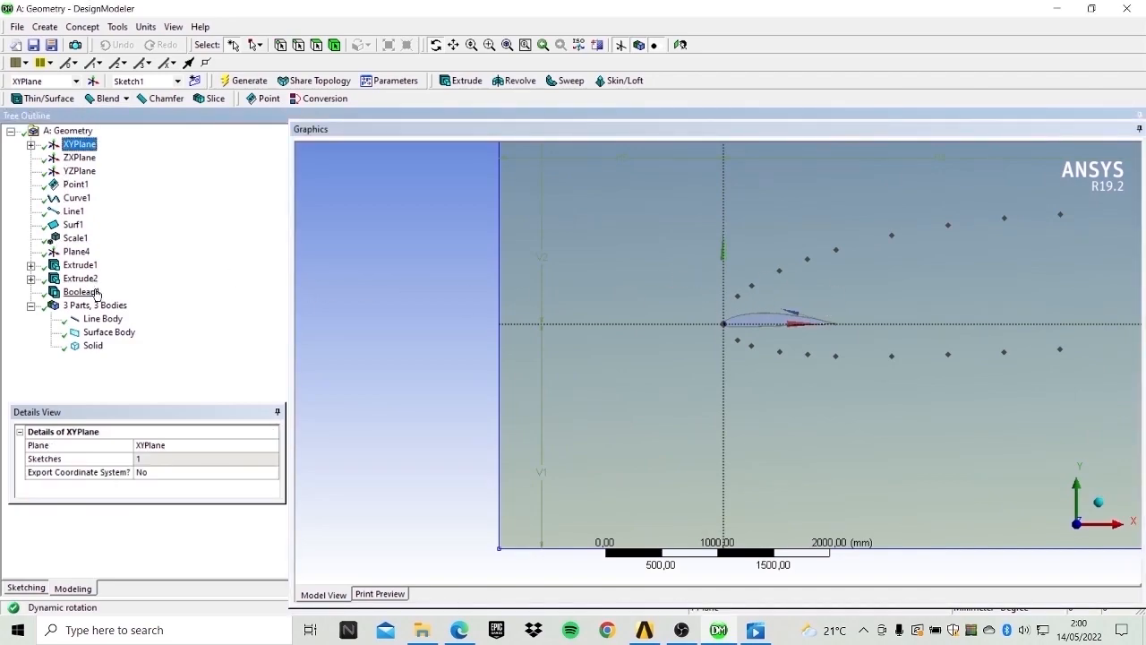
click(92, 81)
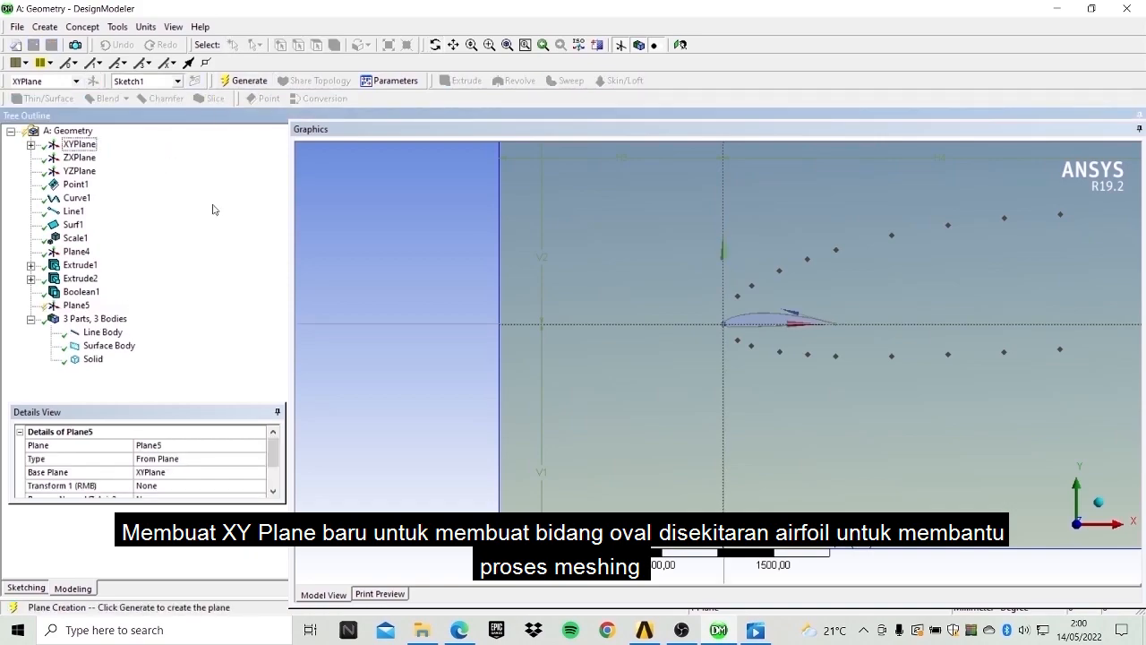
click(76, 306)
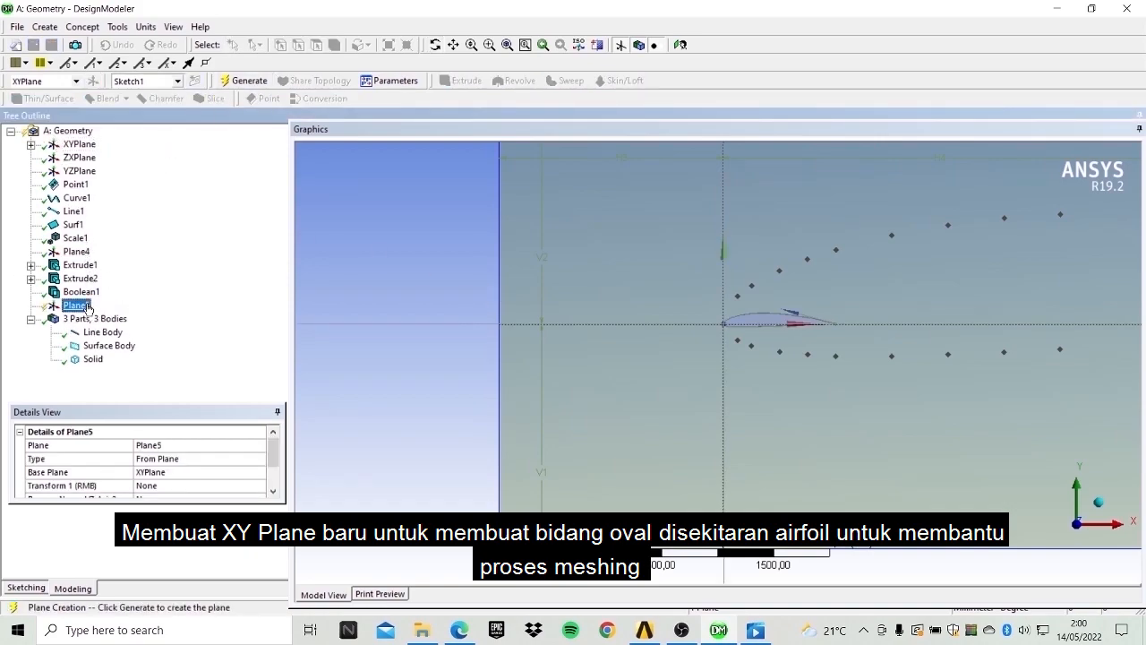
click(231, 80)
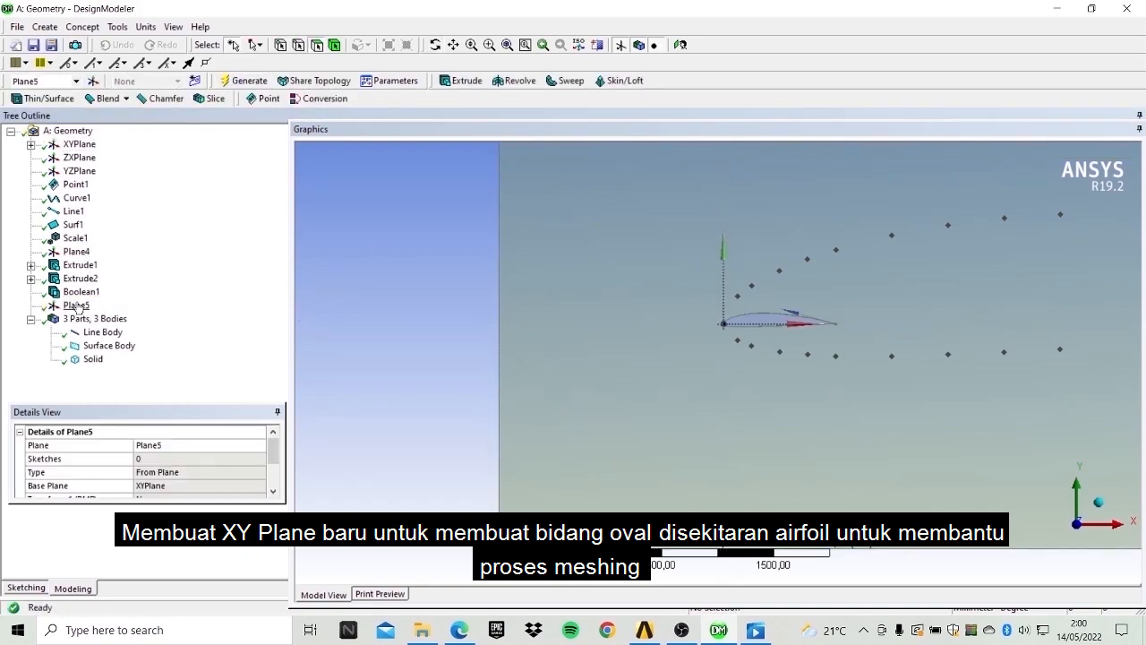
Sketch an oval around the airfoil on Plane5, viewed face-on.
click(78, 145)
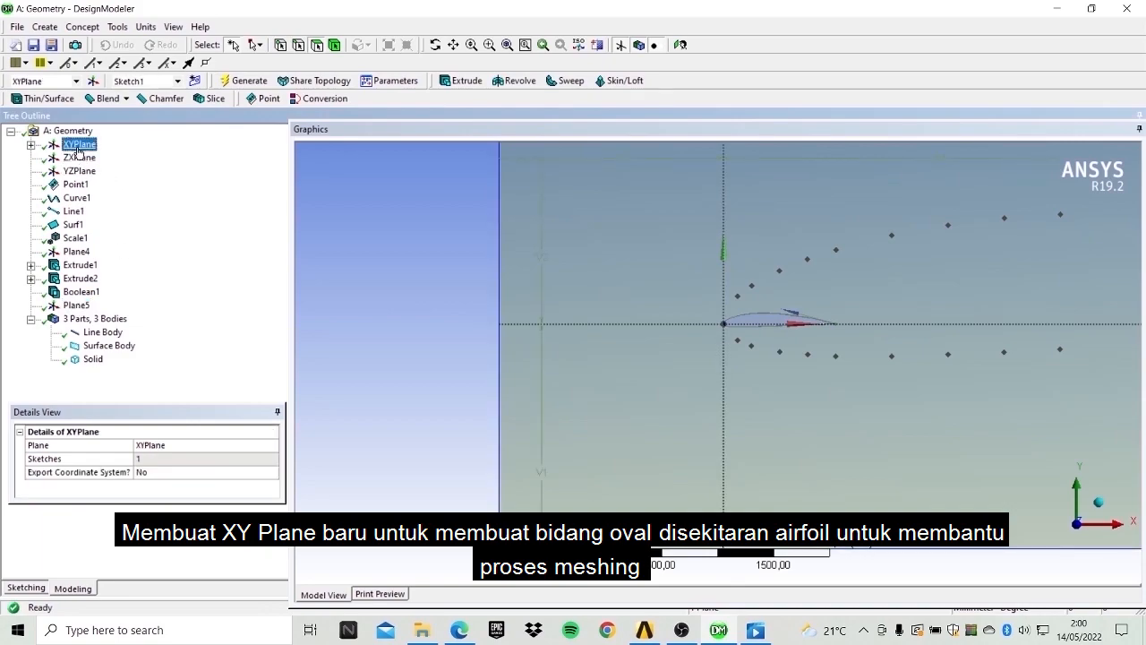
click(75, 305)
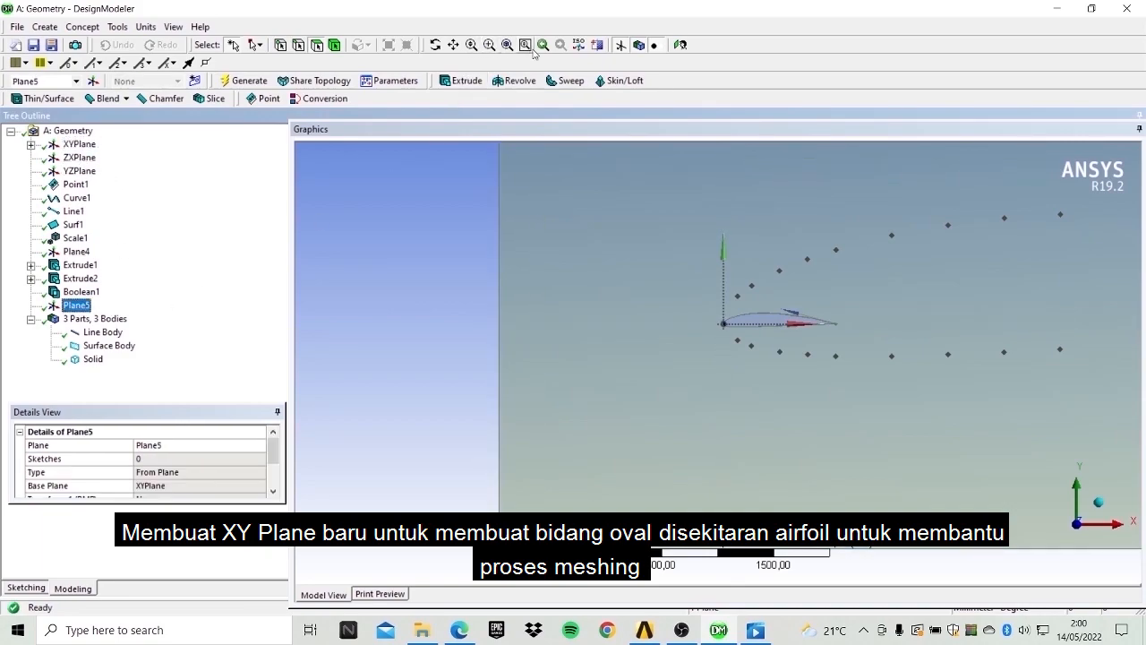
click(619, 44)
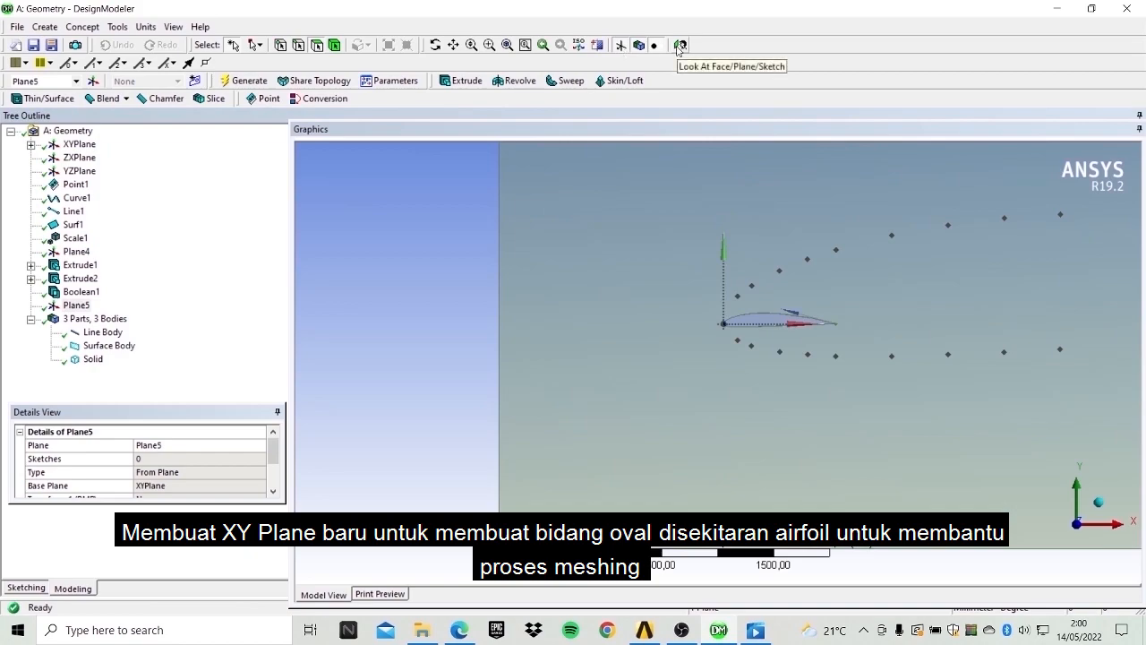
click(679, 44)
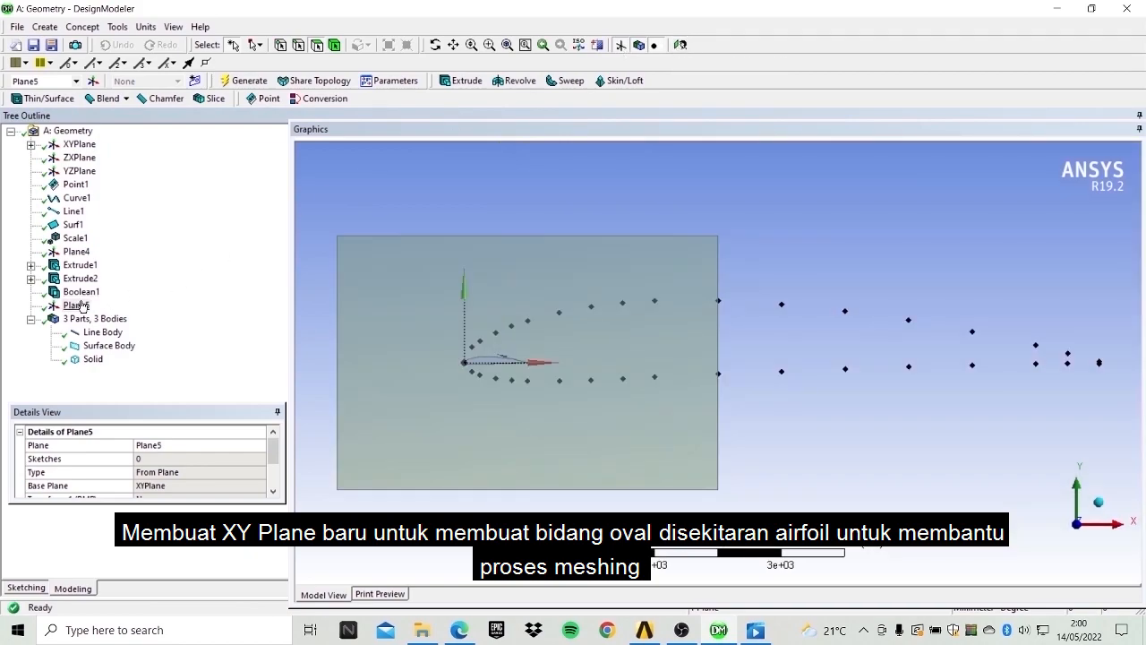
click(41, 589)
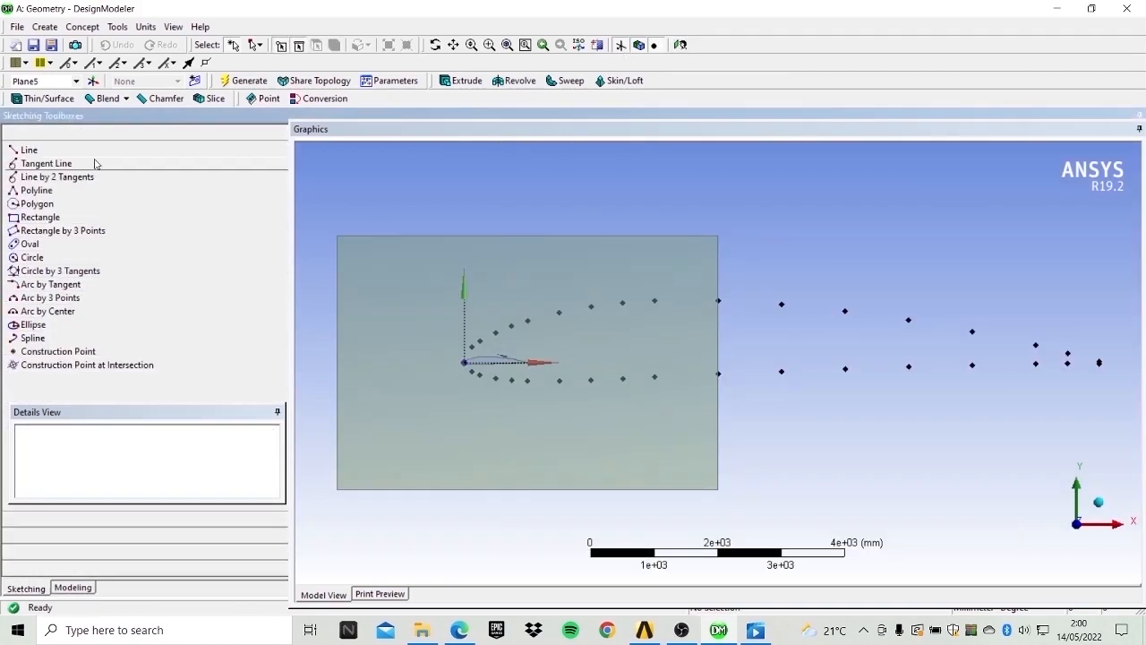
click(29, 243)
scroll(433, 366, up, 2)
scroll(399, 367, down, 1)
click(410, 362)
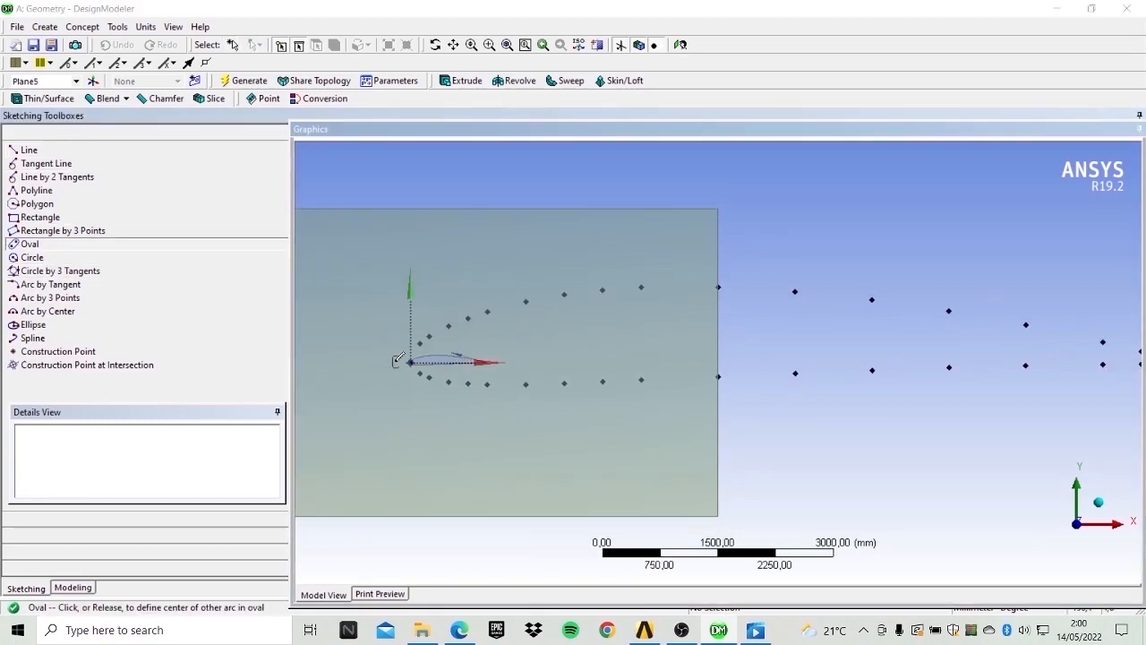
click(557, 361)
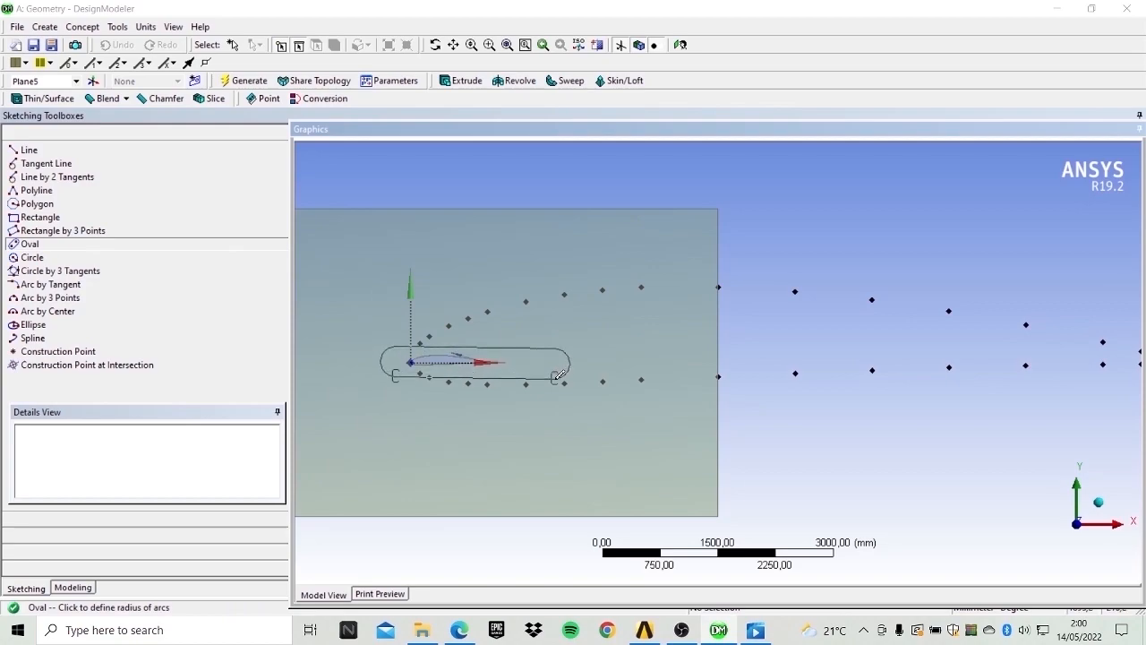
click(559, 370)
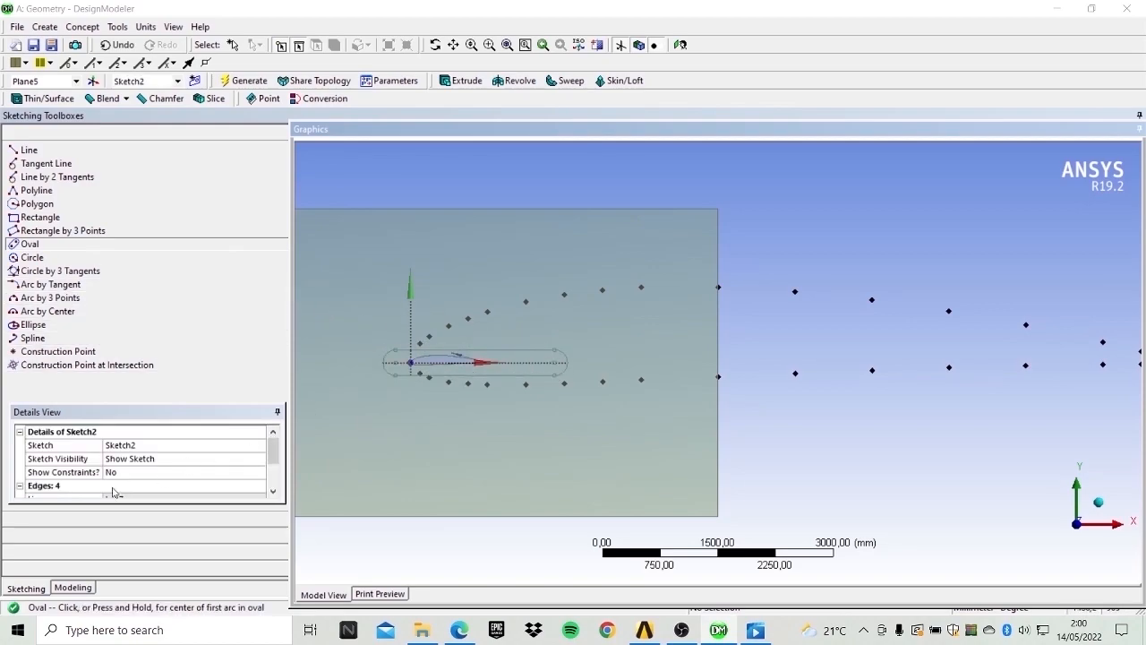
Dimension the oval's height with a vertical dimension and set it to 200 mm.
click(69, 533)
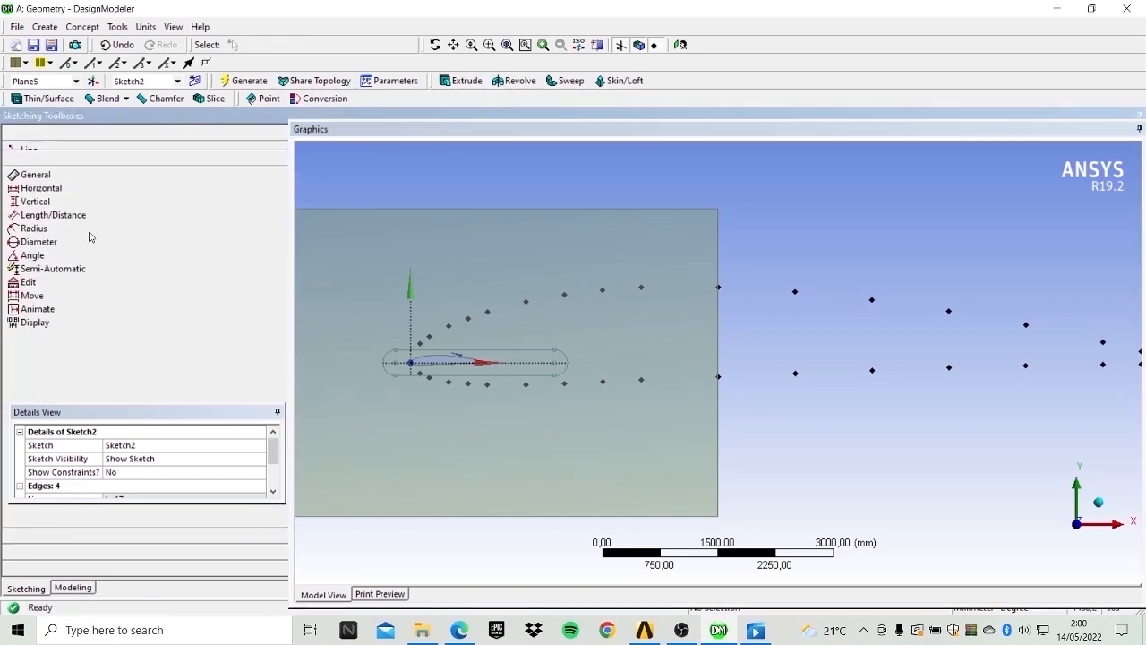
click(61, 210)
click(527, 367)
click(535, 383)
click(532, 371)
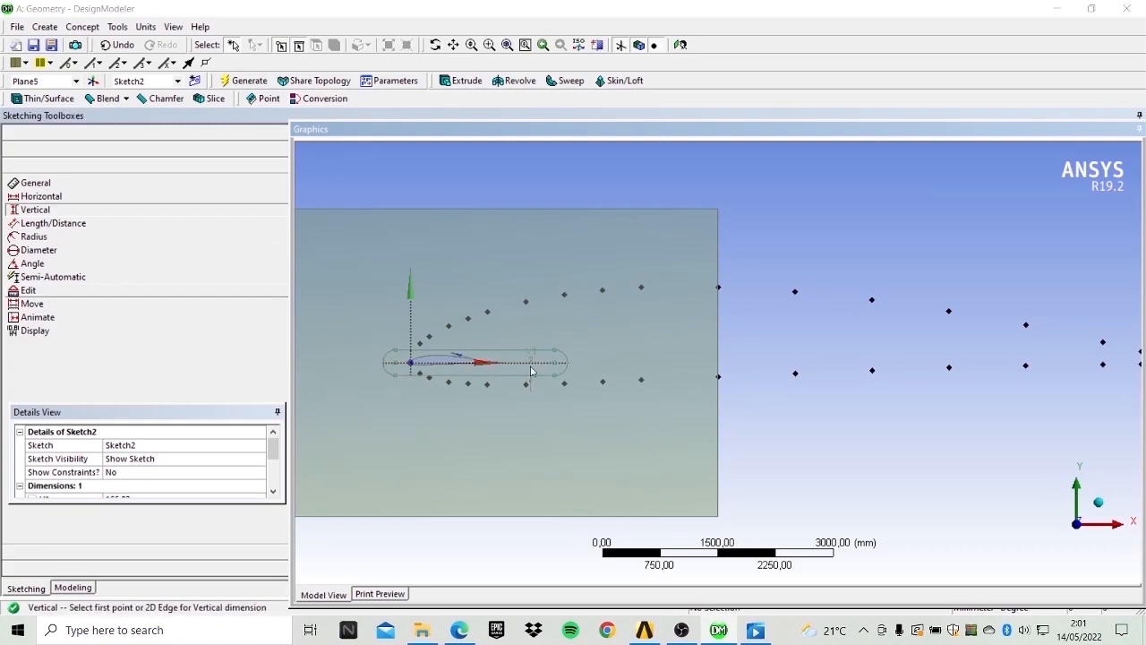
scroll(157, 476, down, 1)
click(142, 459)
text(2)
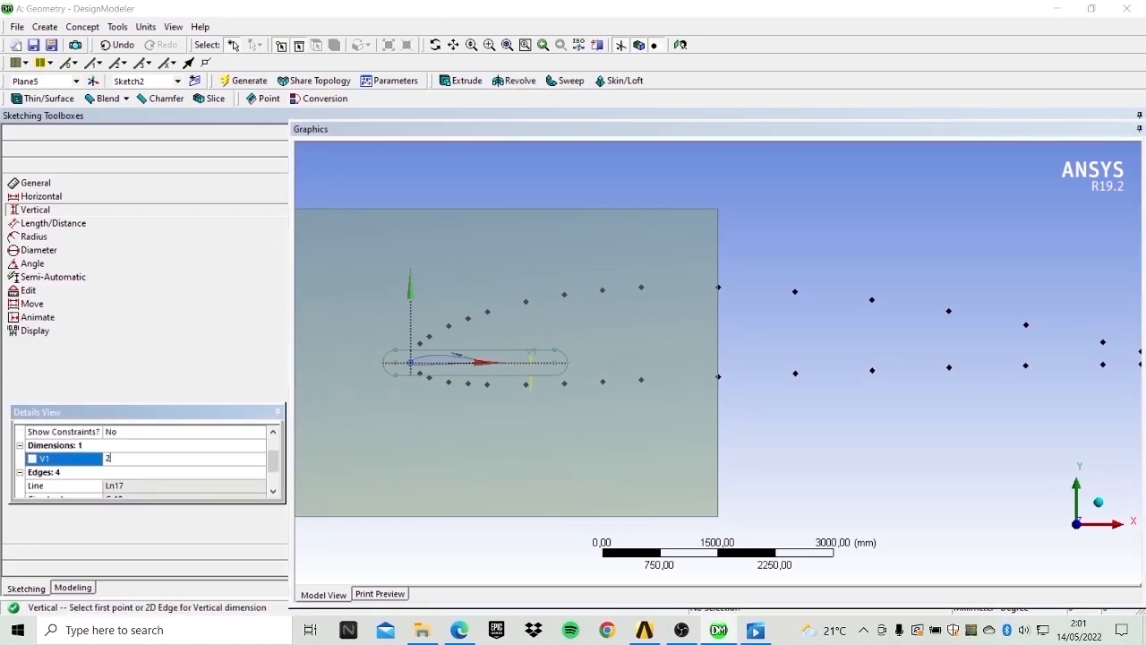
key(Return)
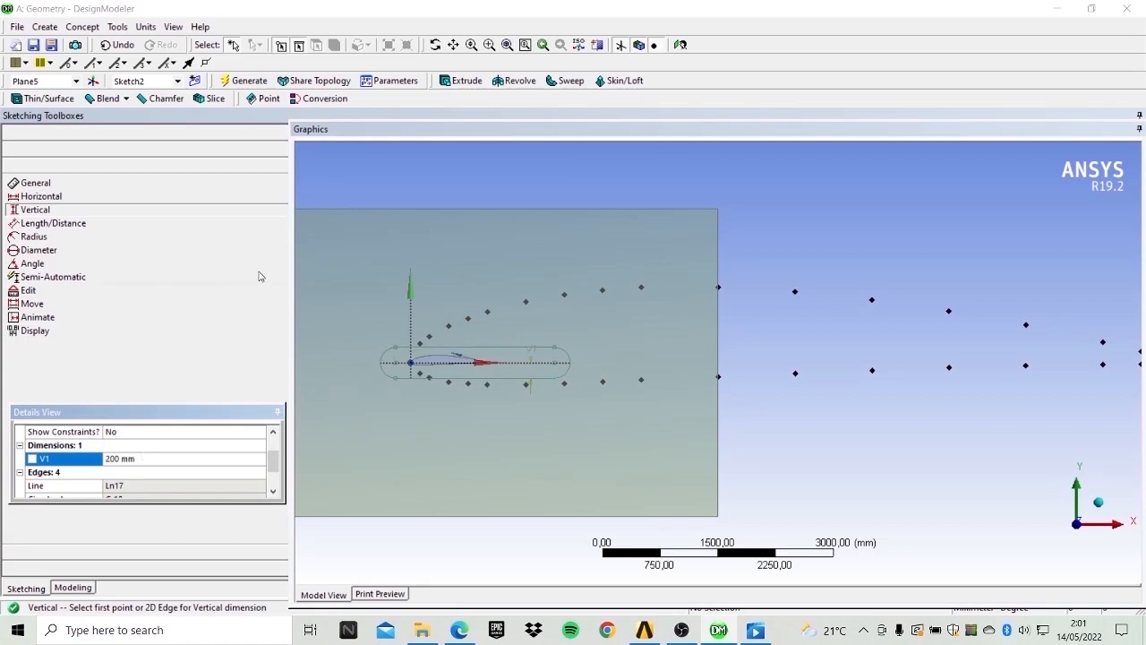
Extrude the oval sketch with the Add Frozen operation and generate it.
scroll(504, 315, down, 5)
scroll(510, 326, up, 1)
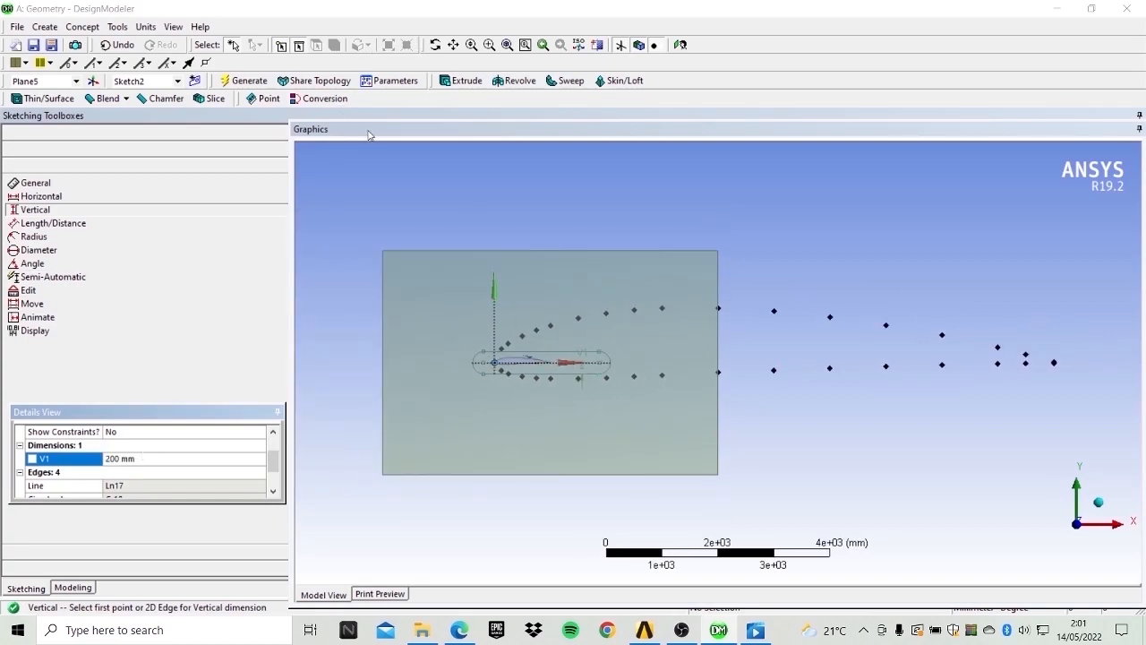
click(250, 83)
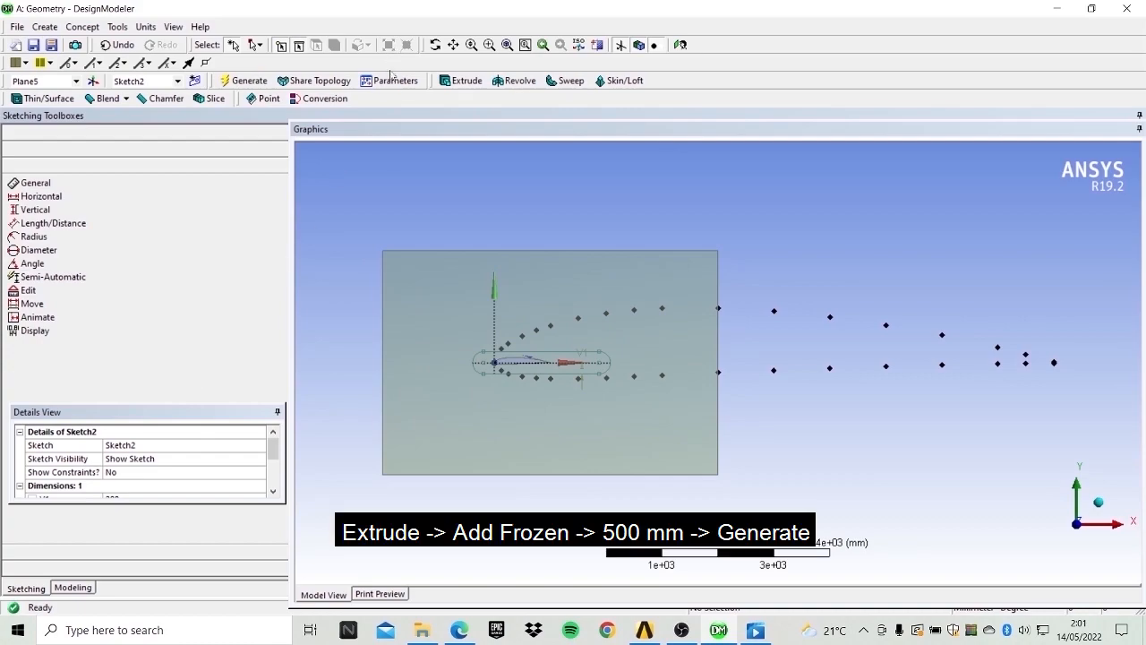
click(461, 80)
click(172, 473)
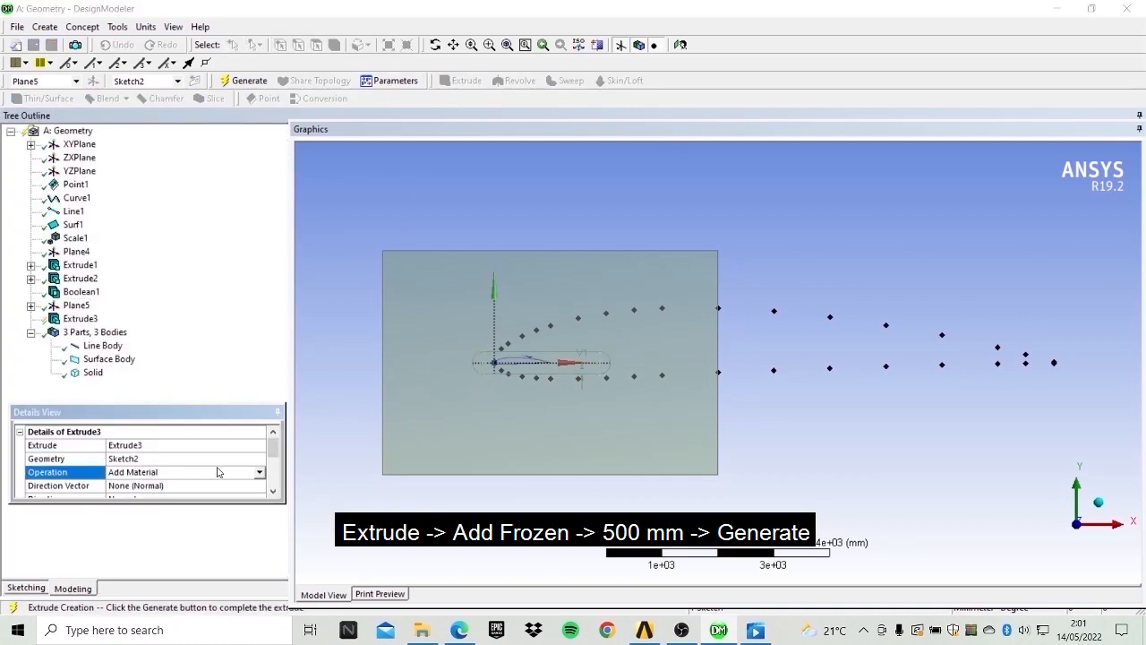
click(261, 474)
click(180, 483)
scroll(169, 473, down, 2)
scroll(159, 479, up, 1)
scroll(148, 473, down, 1)
scroll(145, 477, up, 1)
click(242, 79)
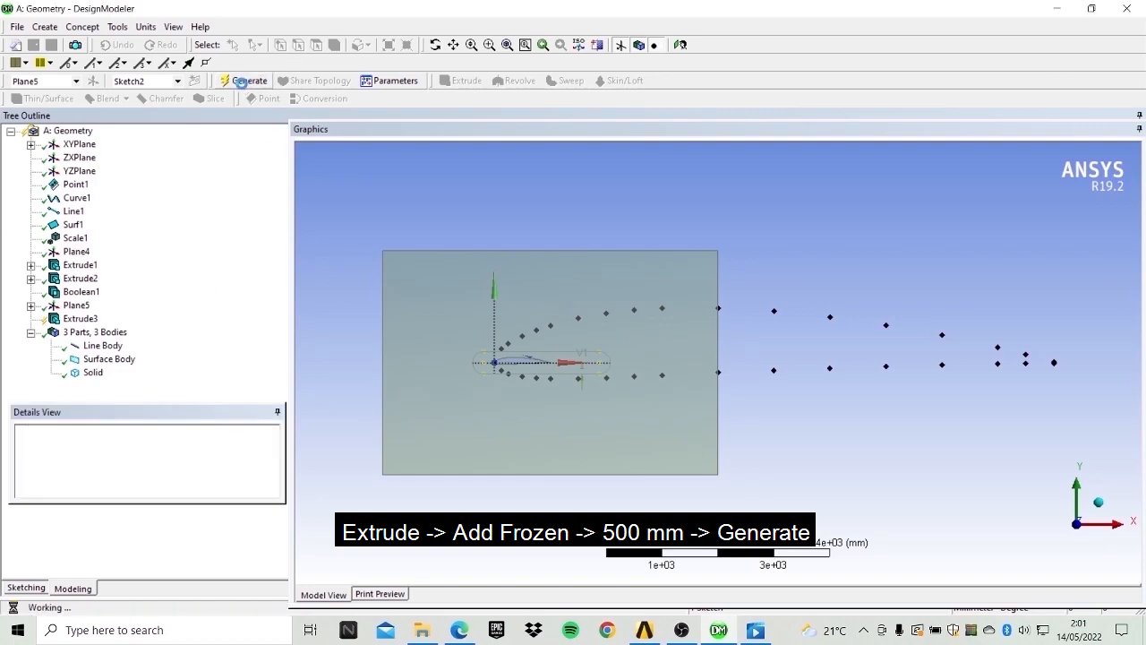
Rotate the model to check the oval body, then close DesignModeler.
click(435, 45)
drag(522, 189, 583, 342)
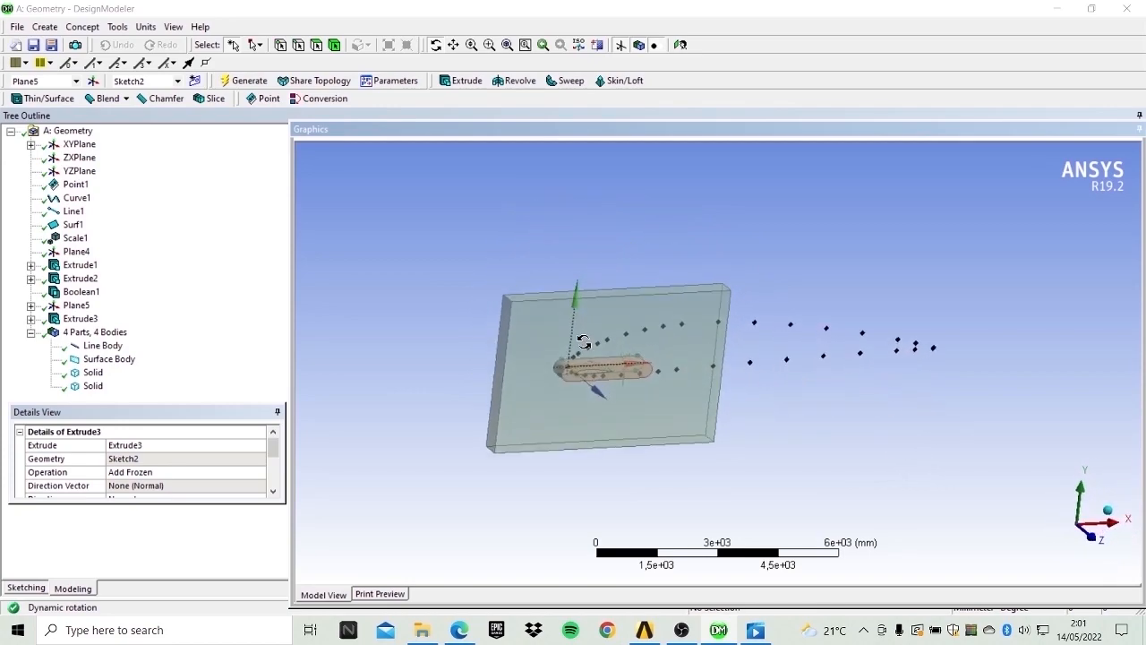
click(1127, 9)
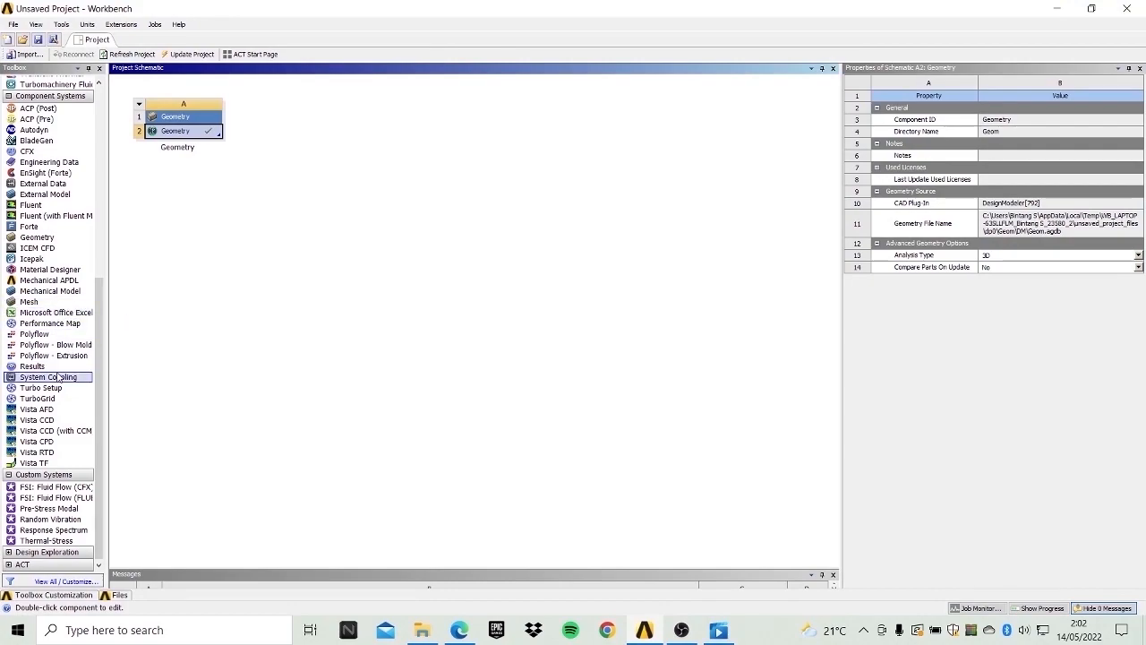
Add a Mesh system linked to the geometry and open it for editing in Meshing.
scroll(59, 367, up, 4)
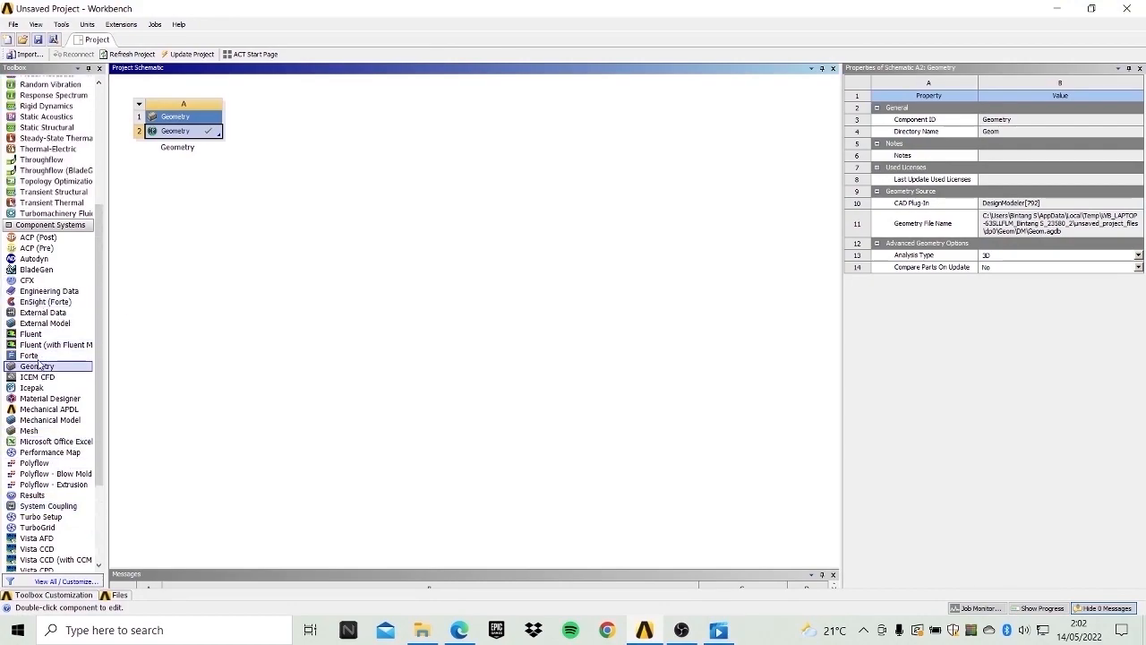
drag(31, 431, 211, 132)
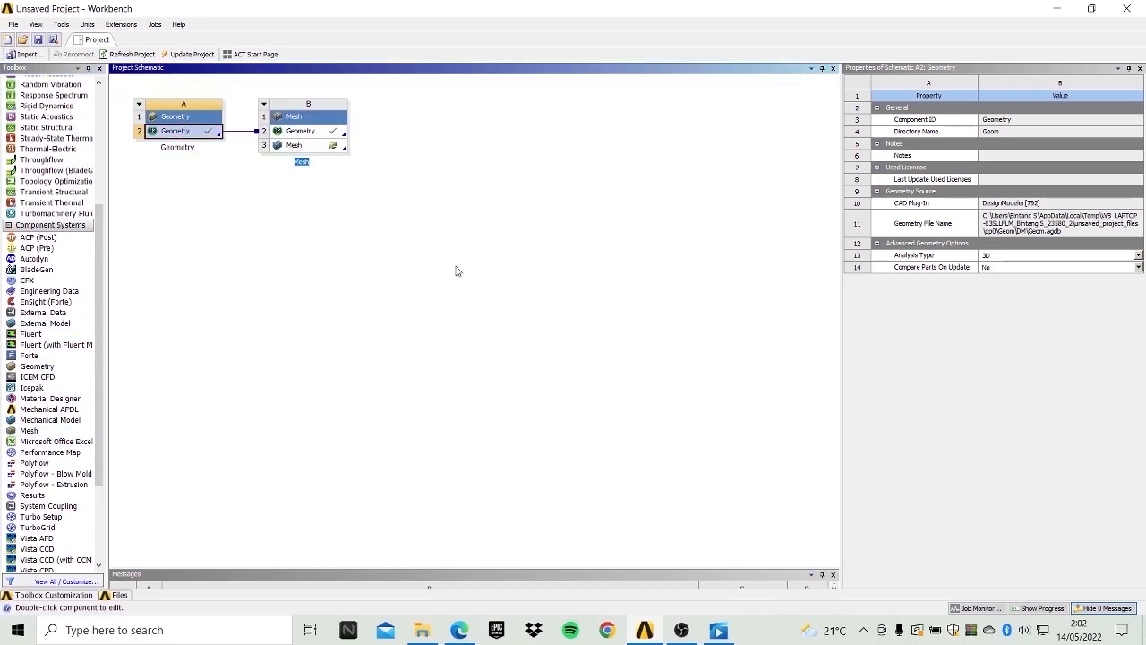
click(296, 148)
right_click(331, 158)
click(335, 160)
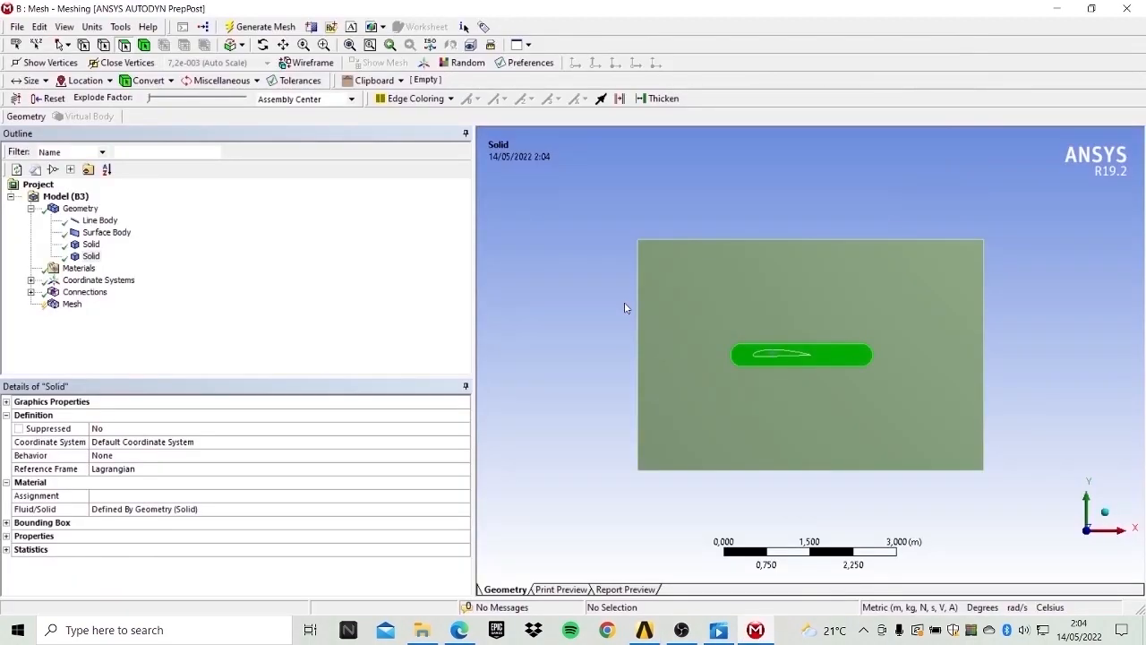
Hide the oval solid body.
click(92, 256)
click(79, 268)
click(93, 257)
right_click(104, 259)
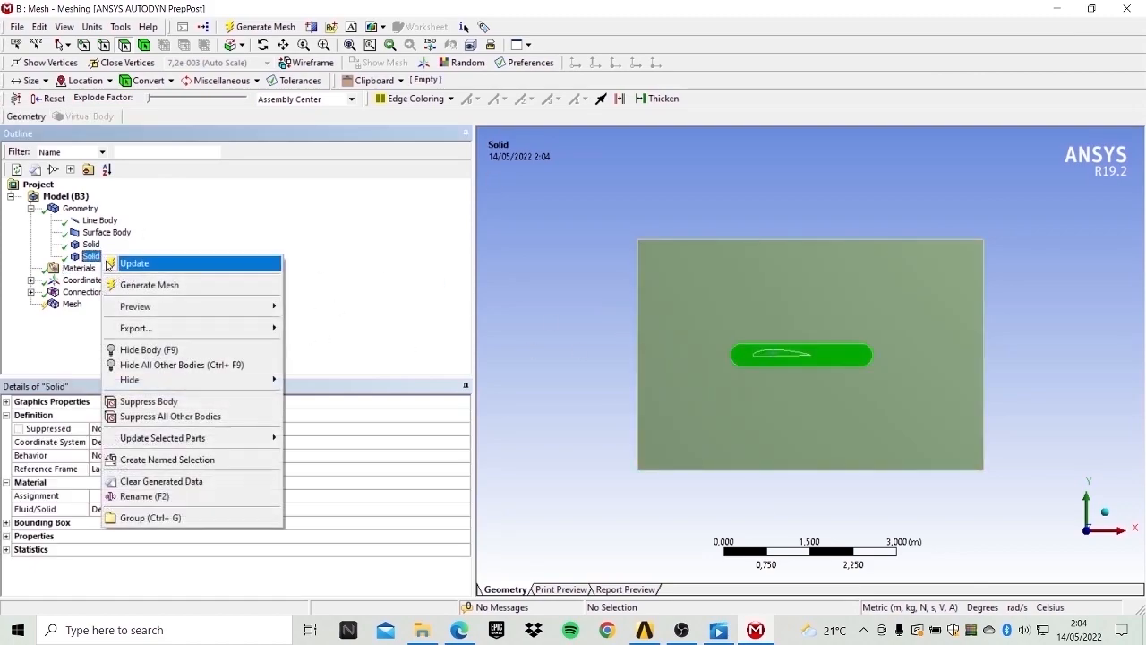
click(182, 352)
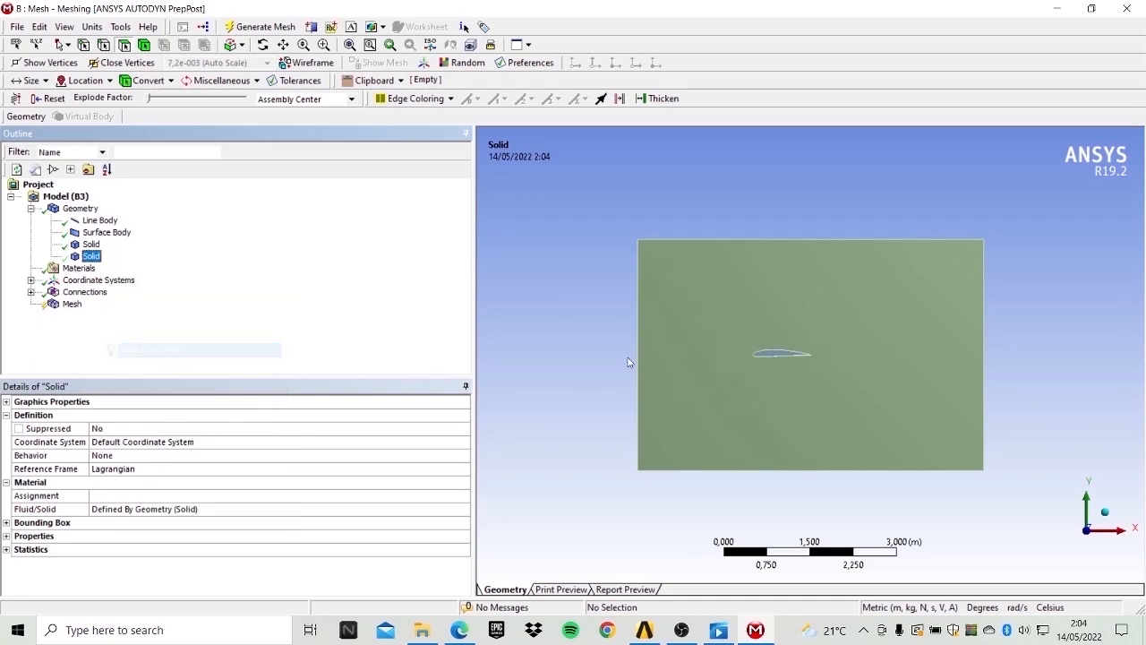
Select the airfoil surface body and suppress it.
scroll(788, 356, up, 5)
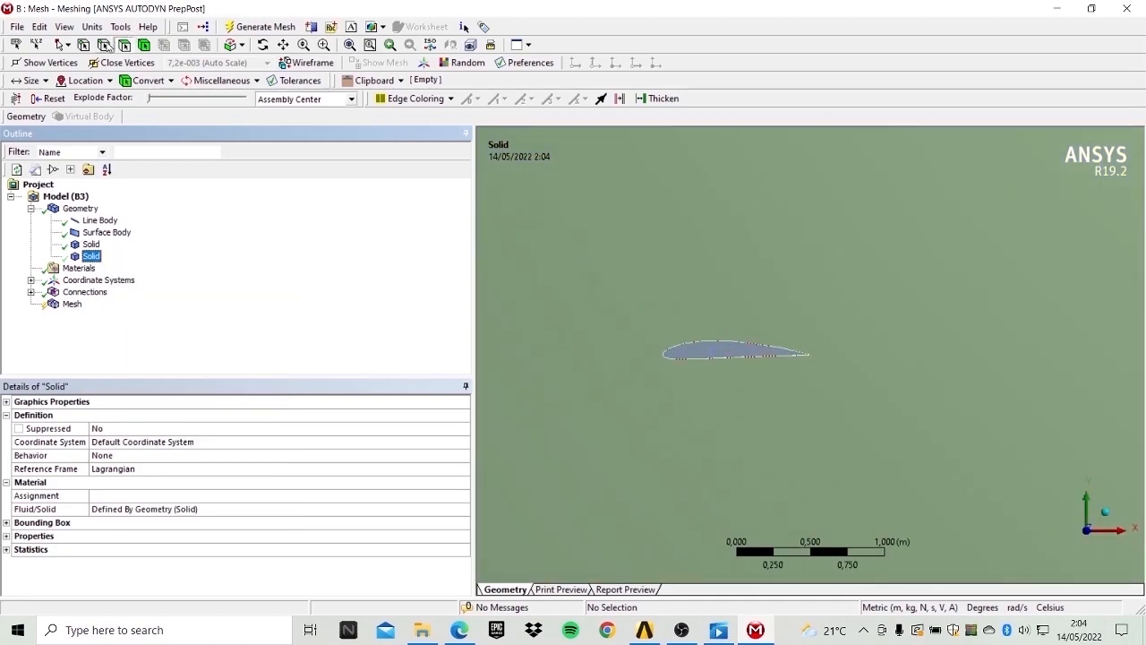
click(125, 47)
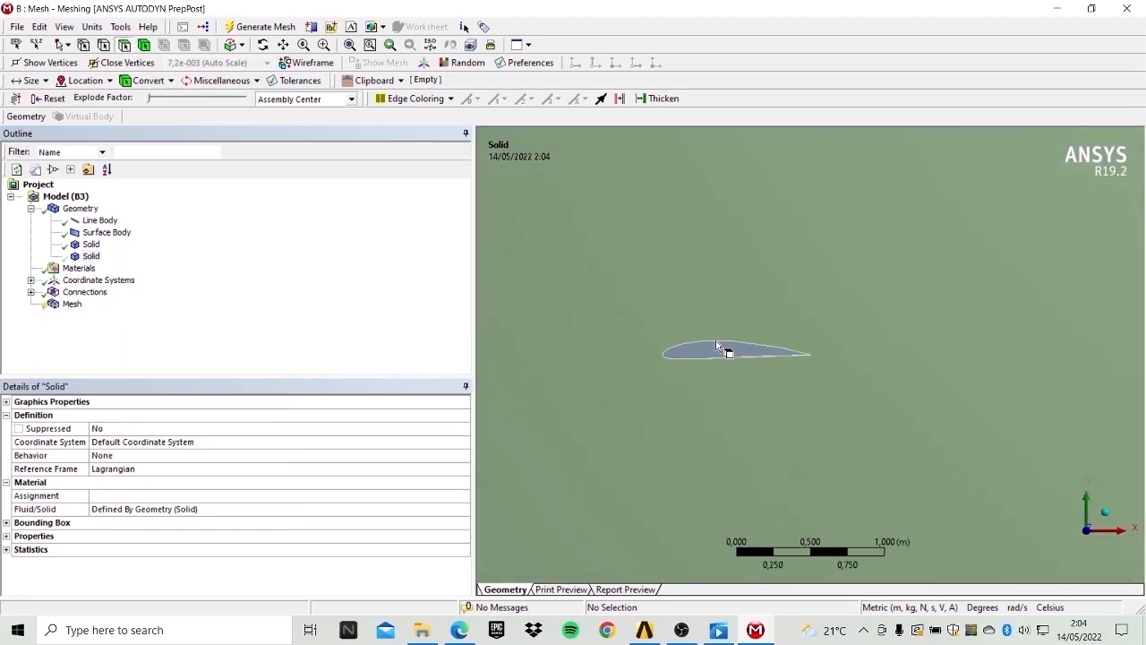
scroll(727, 356, up, 2)
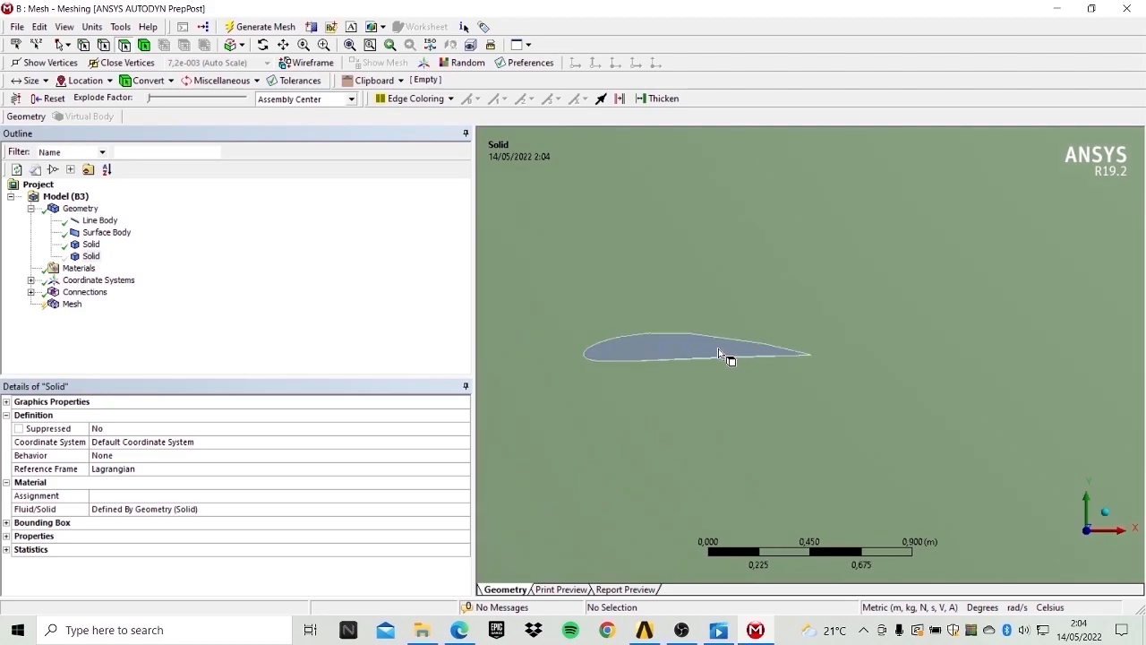
click(676, 348)
right_click(673, 344)
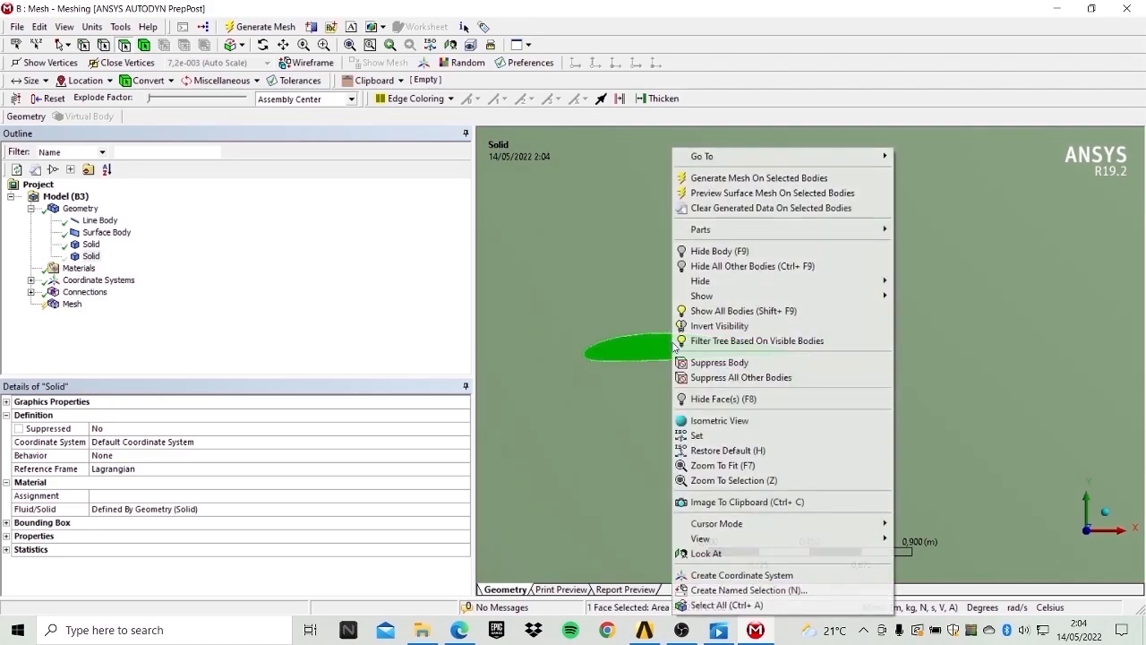
click(761, 362)
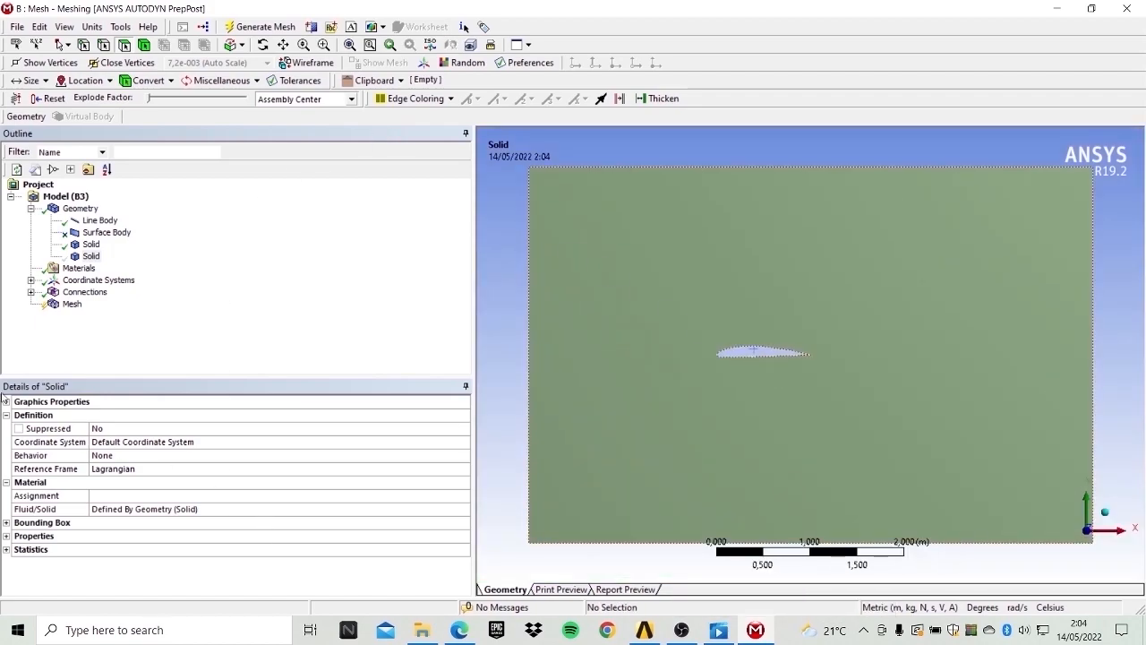
Set the mesh physics preference to CFD and expand the sizing settings.
click(71, 304)
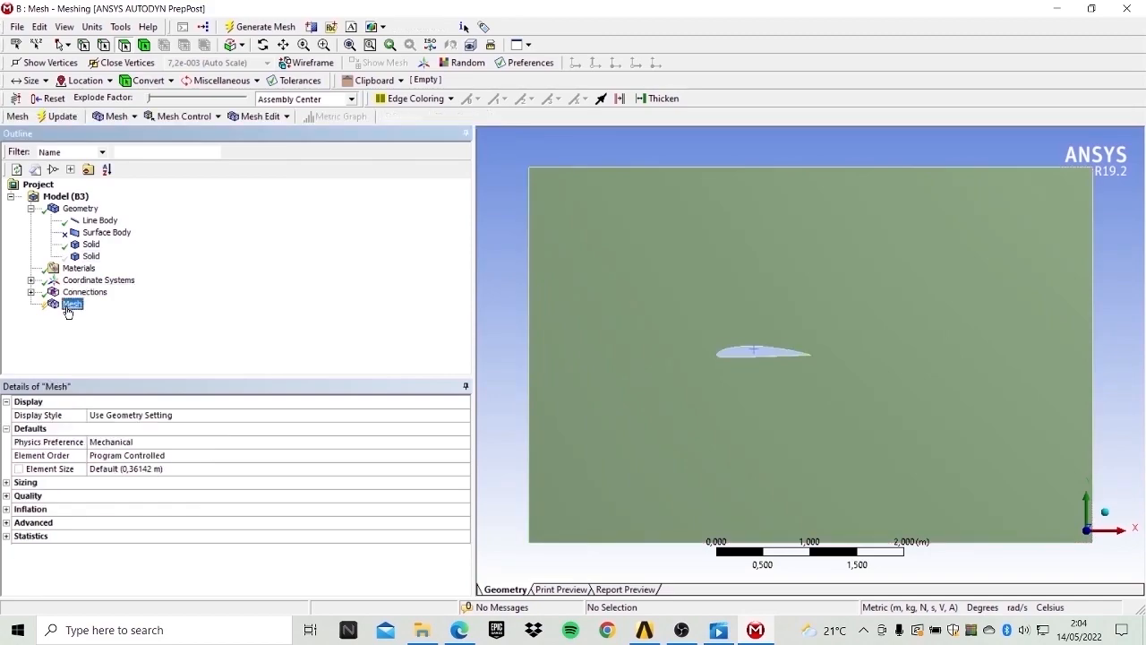
click(135, 444)
click(464, 443)
click(134, 482)
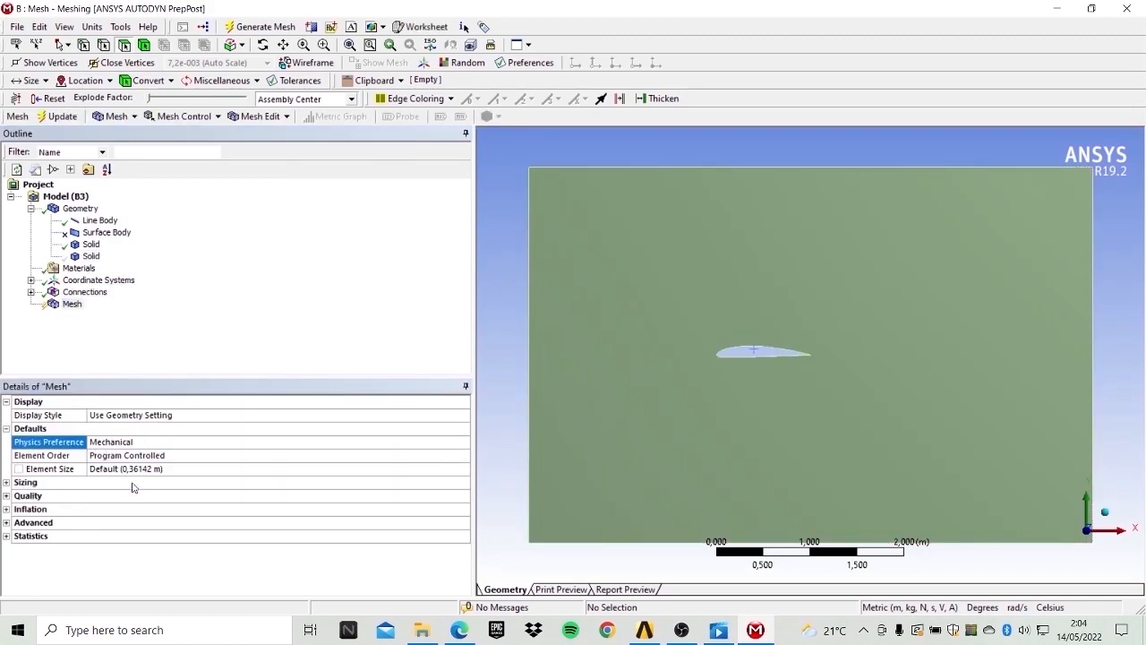
scroll(238, 482, down, 1)
click(7, 509)
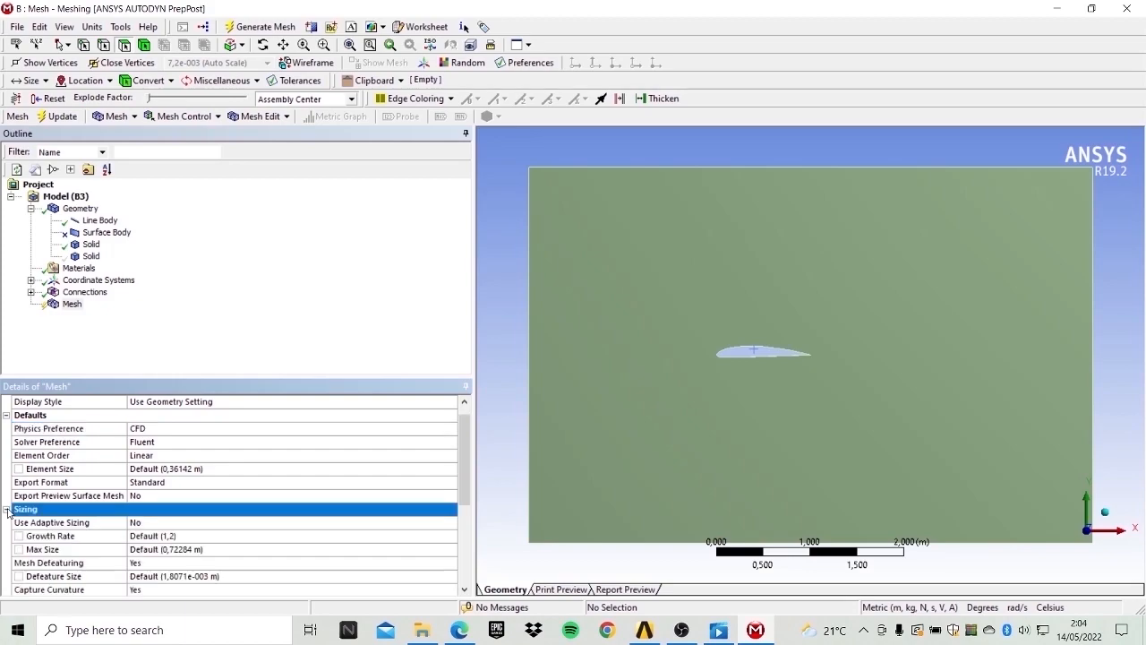
Set the mesh maximum size to 0,1 m.
scroll(237, 532, down, 2)
click(201, 470)
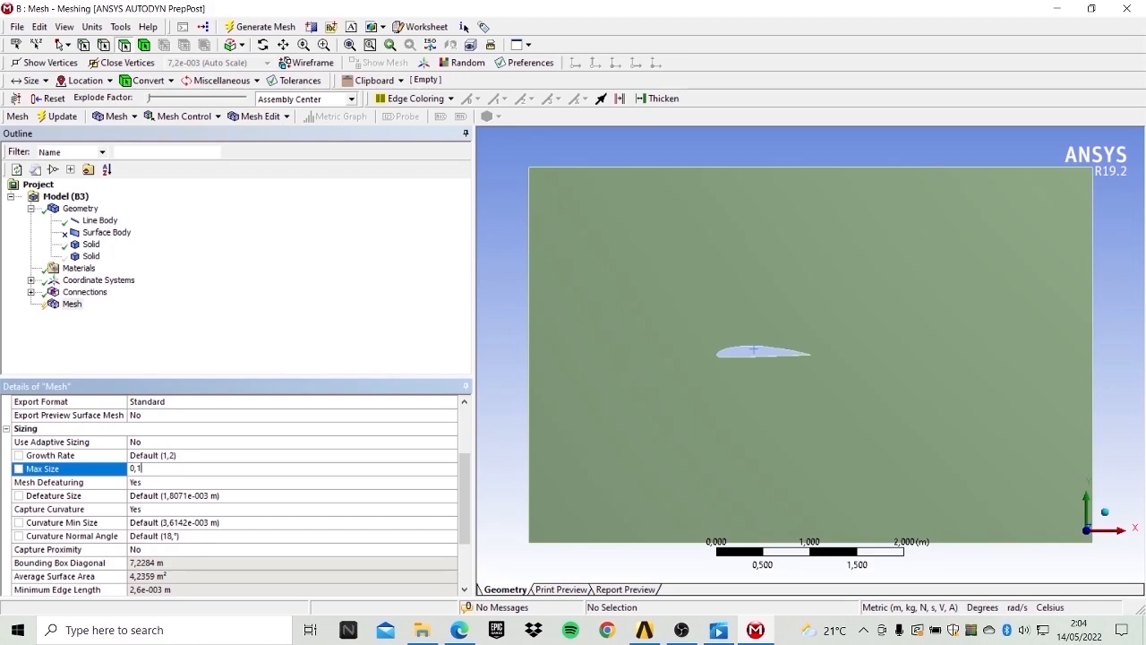
text(0,1)
key(Return)
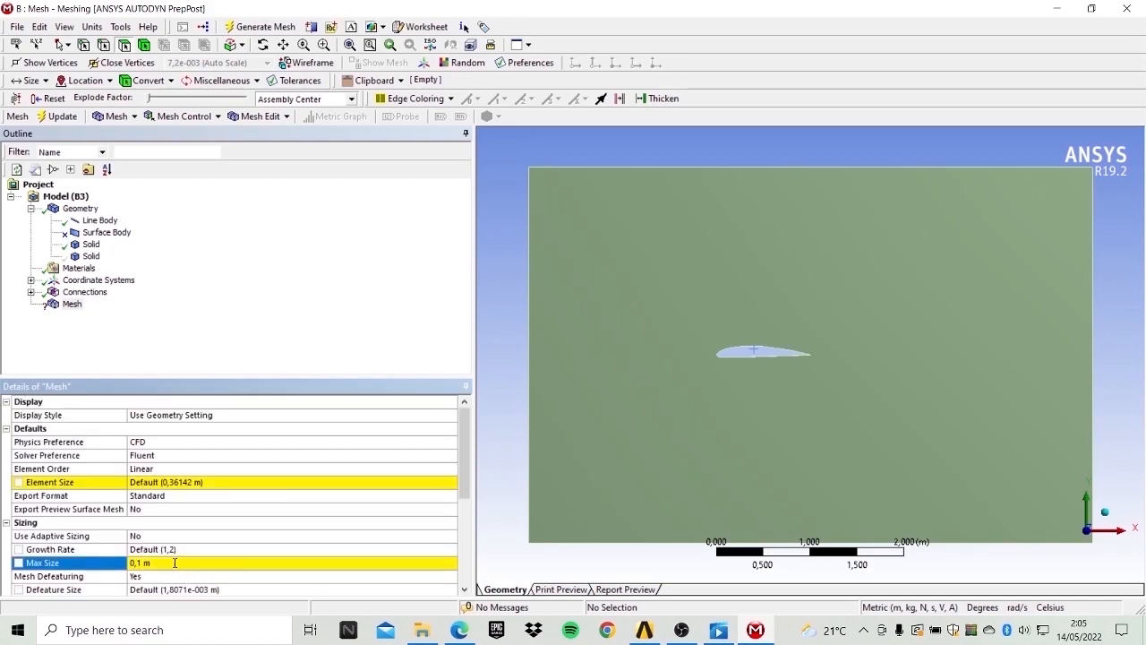
Set the mesh element size to 0,1 m.
click(211, 484)
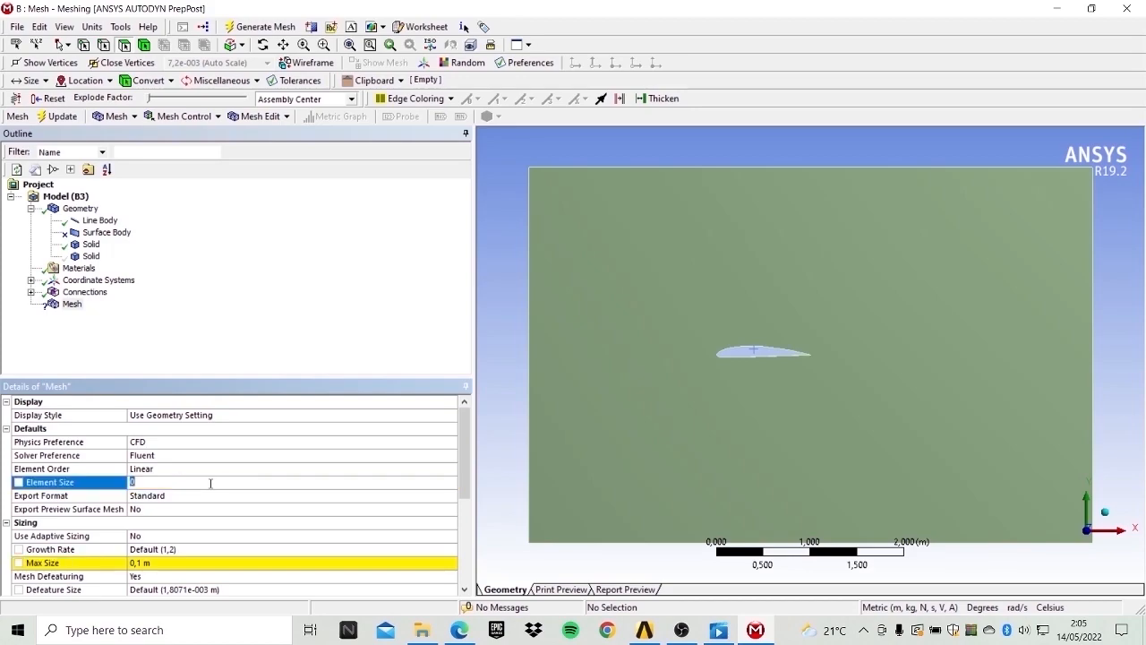
text(0,1)
key(Return)
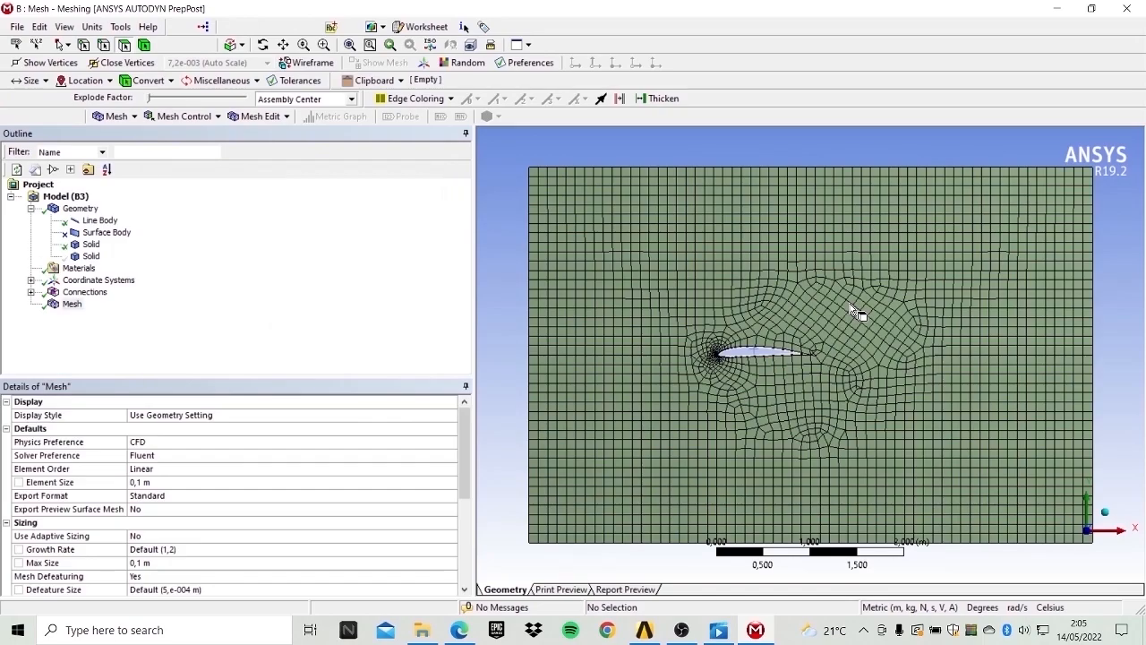
Zoom in on the airfoil mesh and insert a new Sizing control under the mesh.
scroll(854, 311, down, 5)
scroll(854, 311, up, 3)
scroll(855, 311, up, 5)
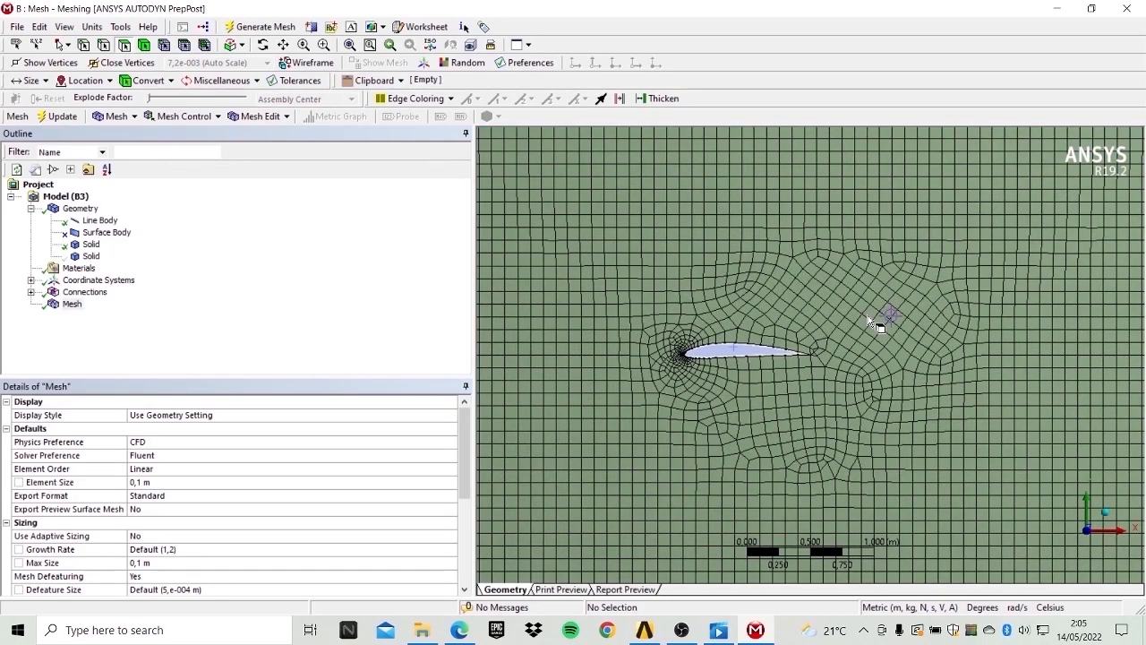
scroll(857, 274, up, 2)
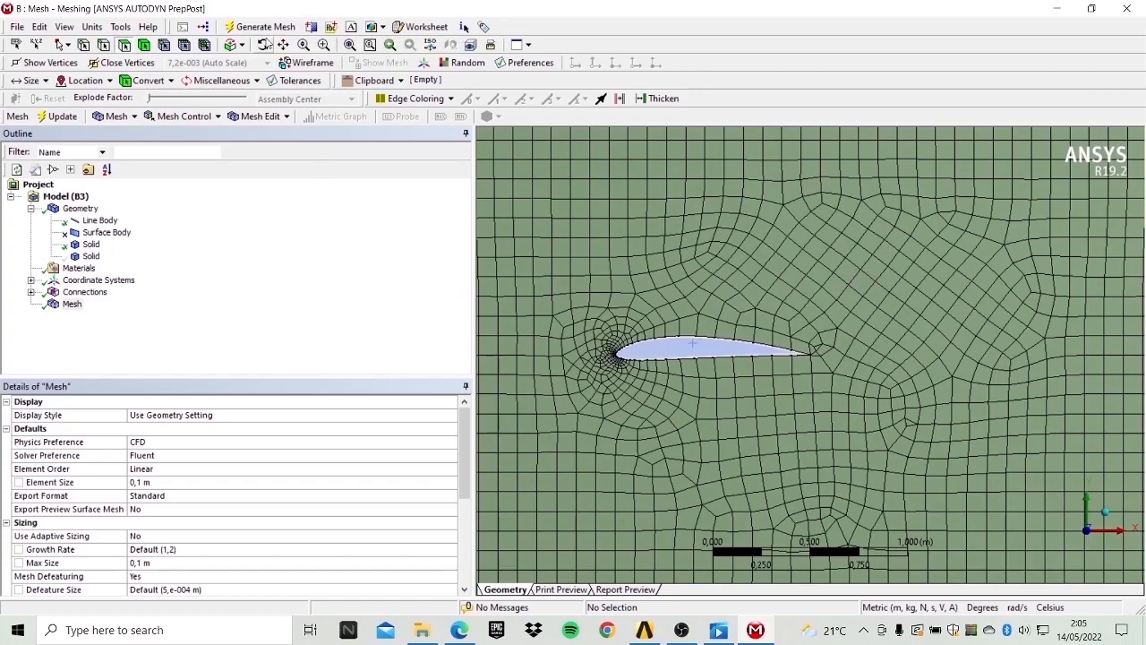
click(262, 44)
drag(748, 236, 784, 275)
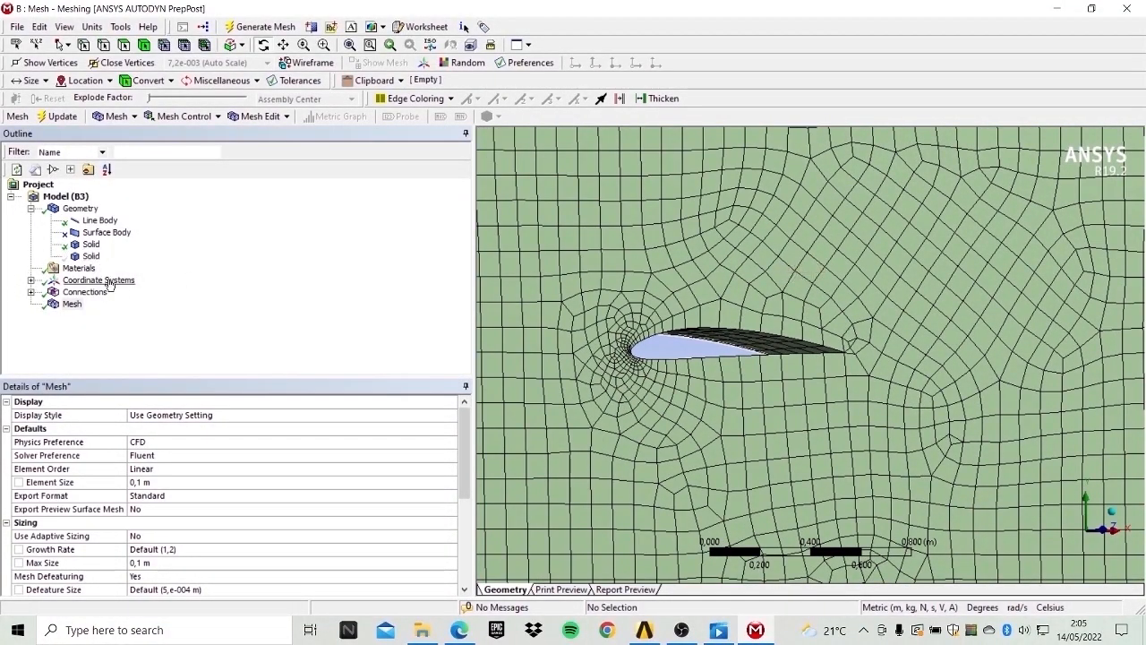
click(72, 306)
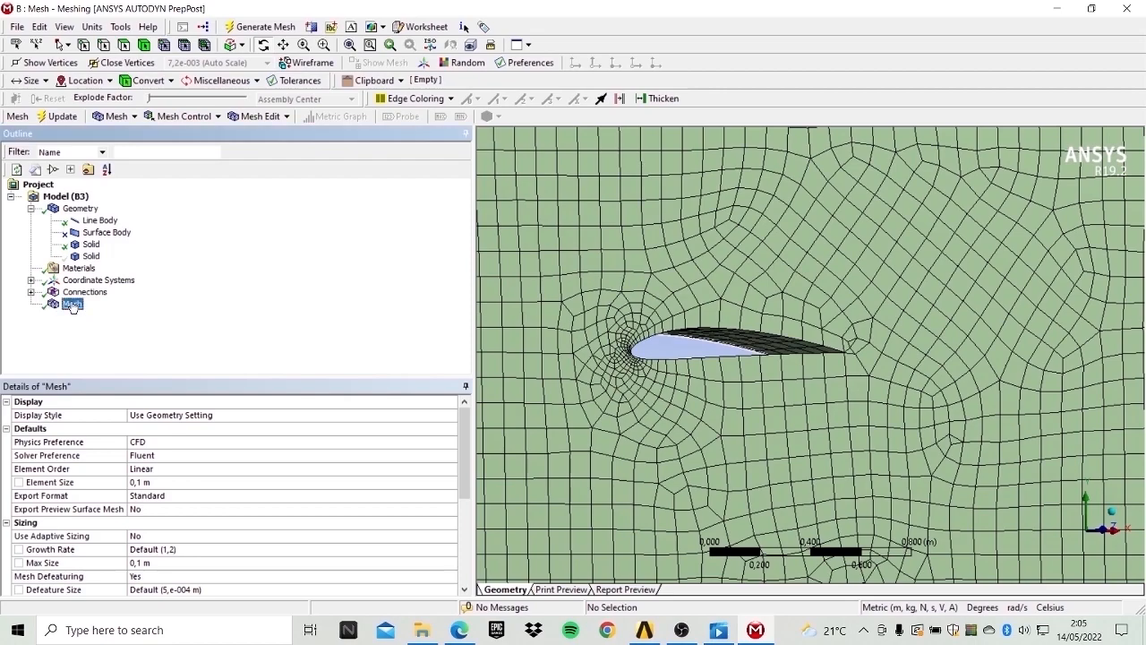
right_click(71, 306)
mouse_move(143, 311)
click(286, 330)
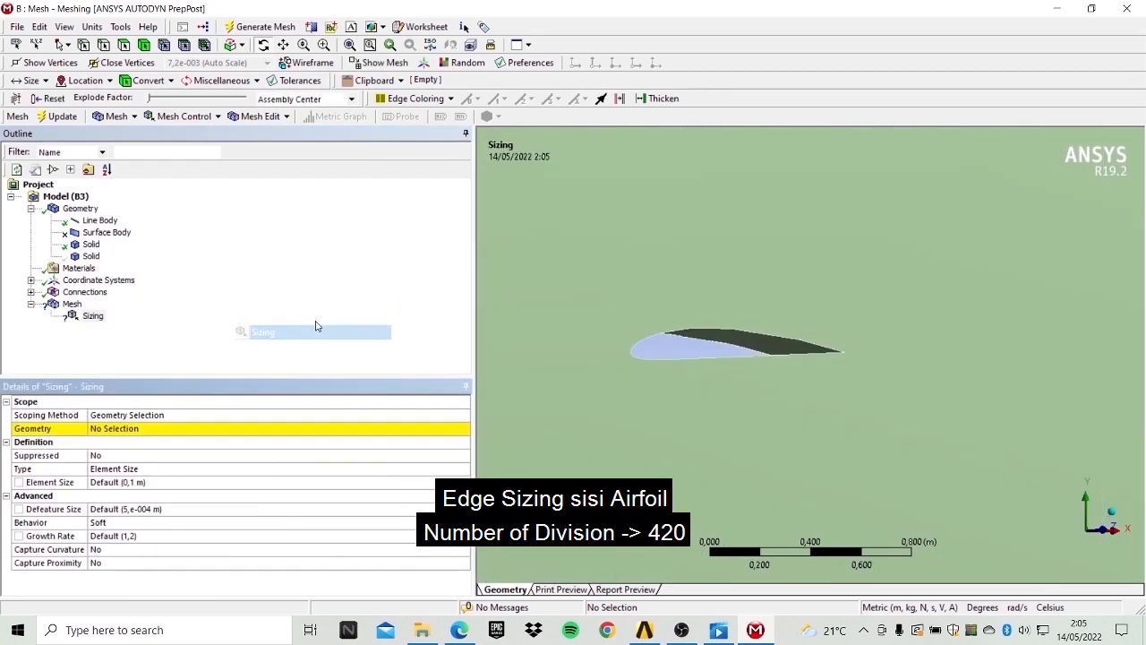
Scope the sizing control to the airfoil's outer edge using edge selection.
scroll(727, 335, up, 5)
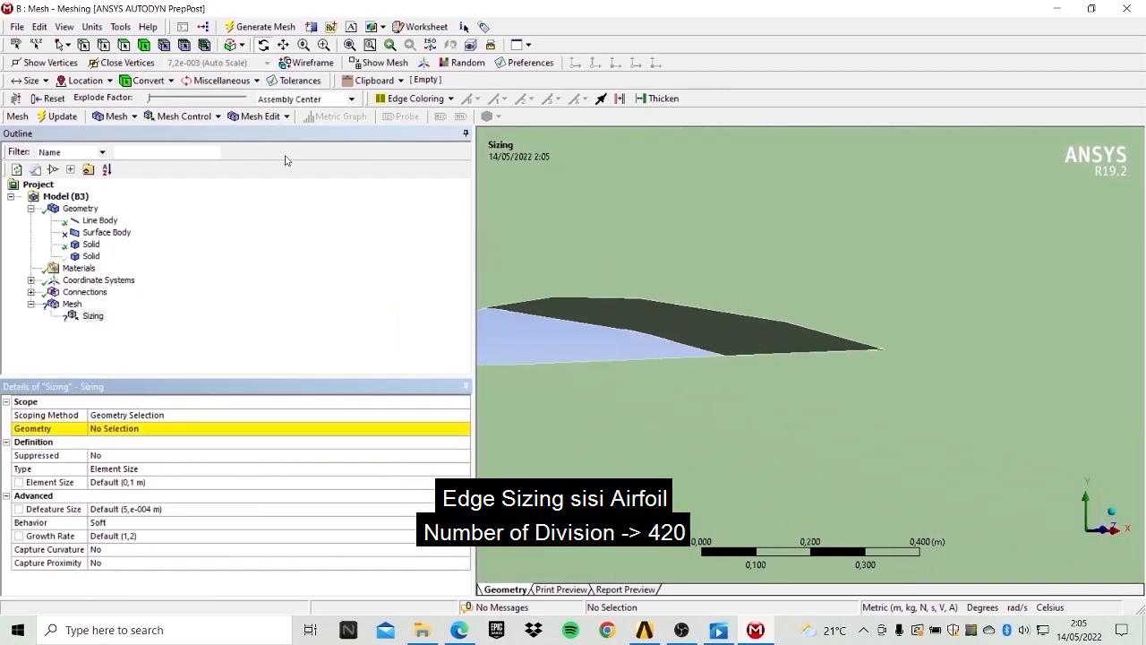
middle_drag(595, 243, 627, 235)
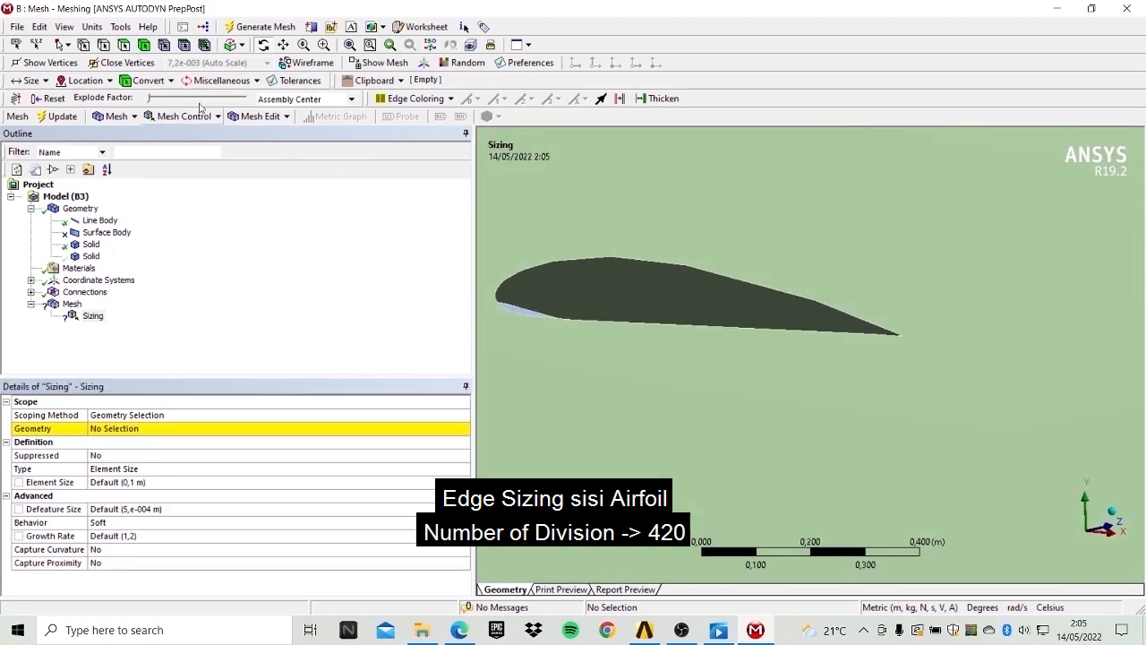
click(106, 47)
click(726, 272)
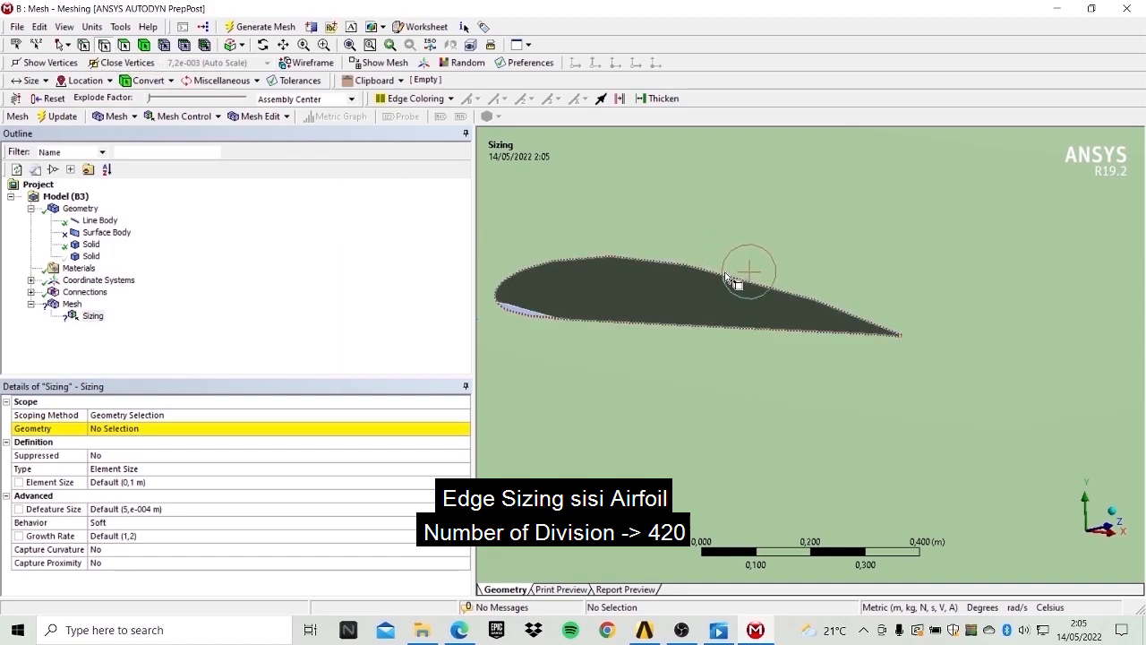
click(172, 427)
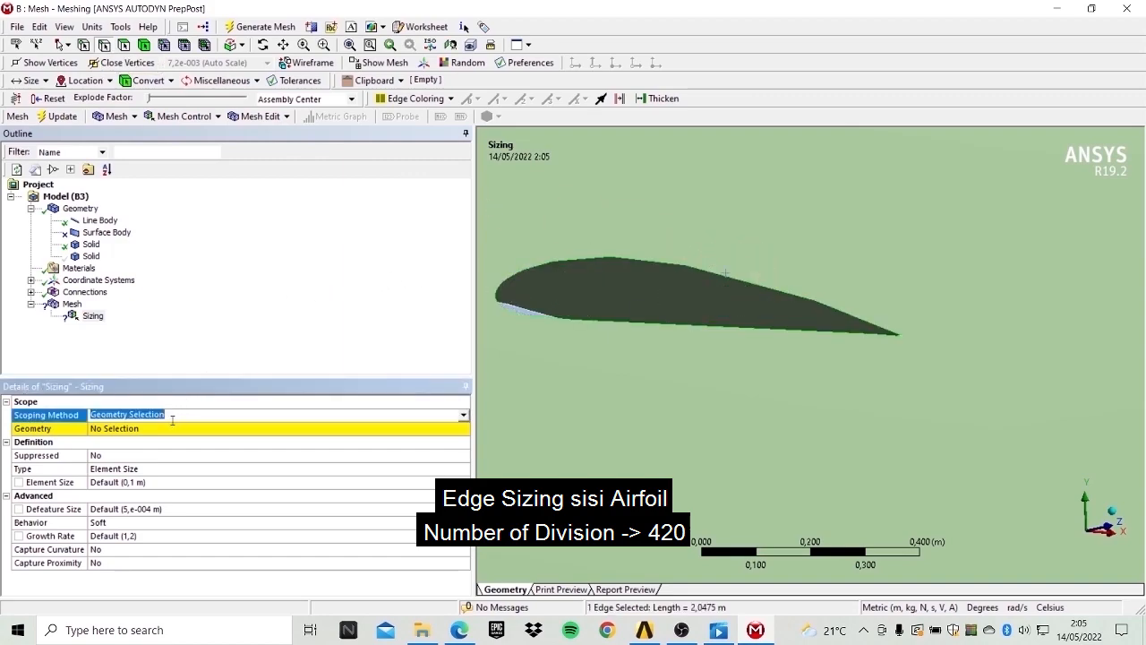
click(184, 429)
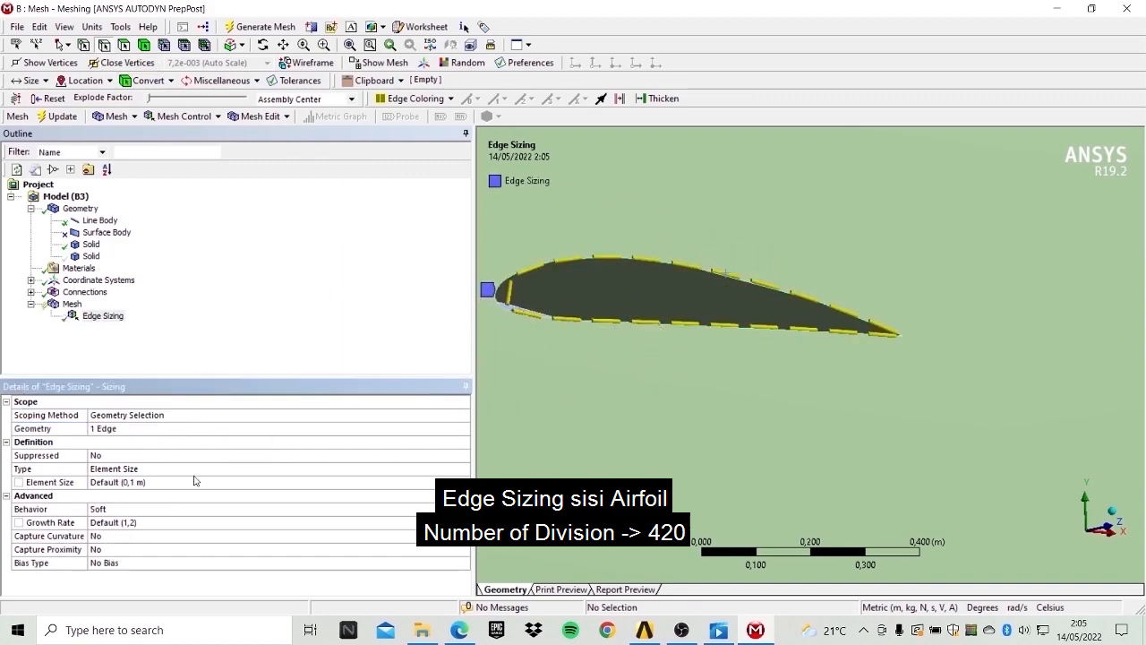
Set the edge sizing type to Number of Divisions with 420 divisions.
click(134, 468)
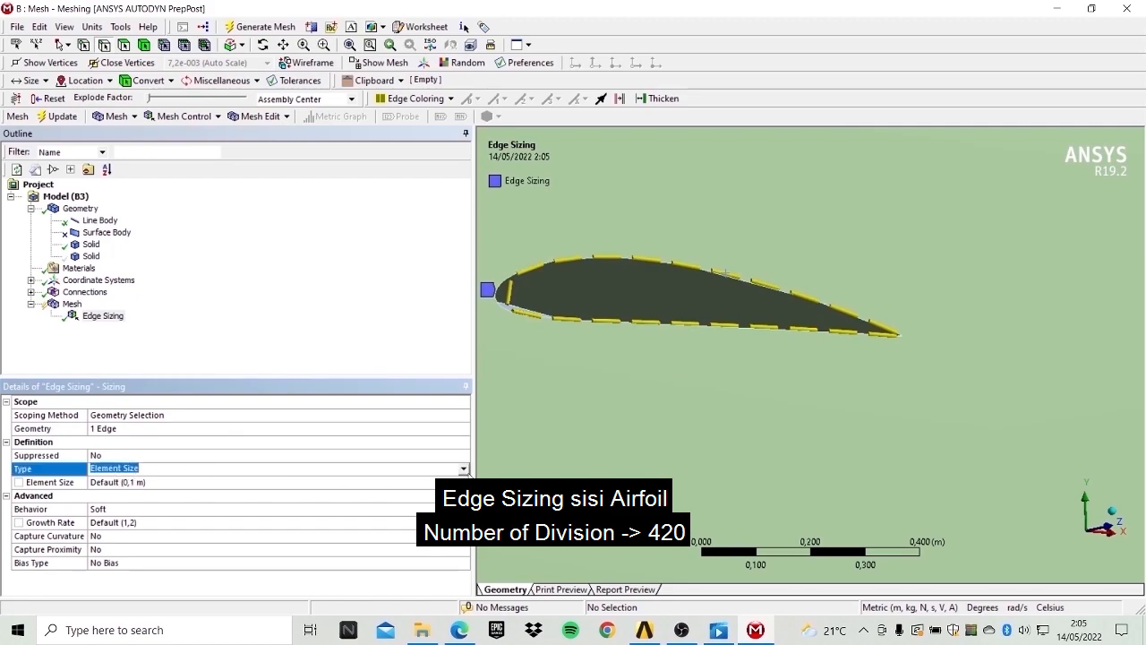
click(134, 468)
click(134, 479)
click(133, 485)
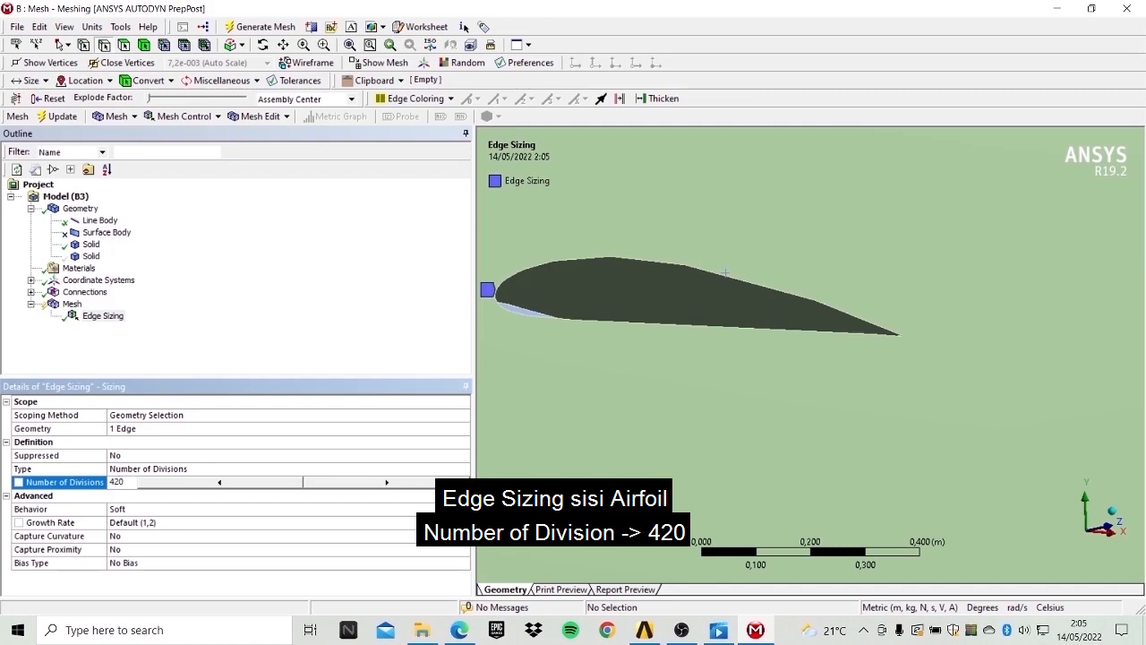
key(Return)
Set the edge sizing behaviour to Hard and generate the mesh.
click(128, 509)
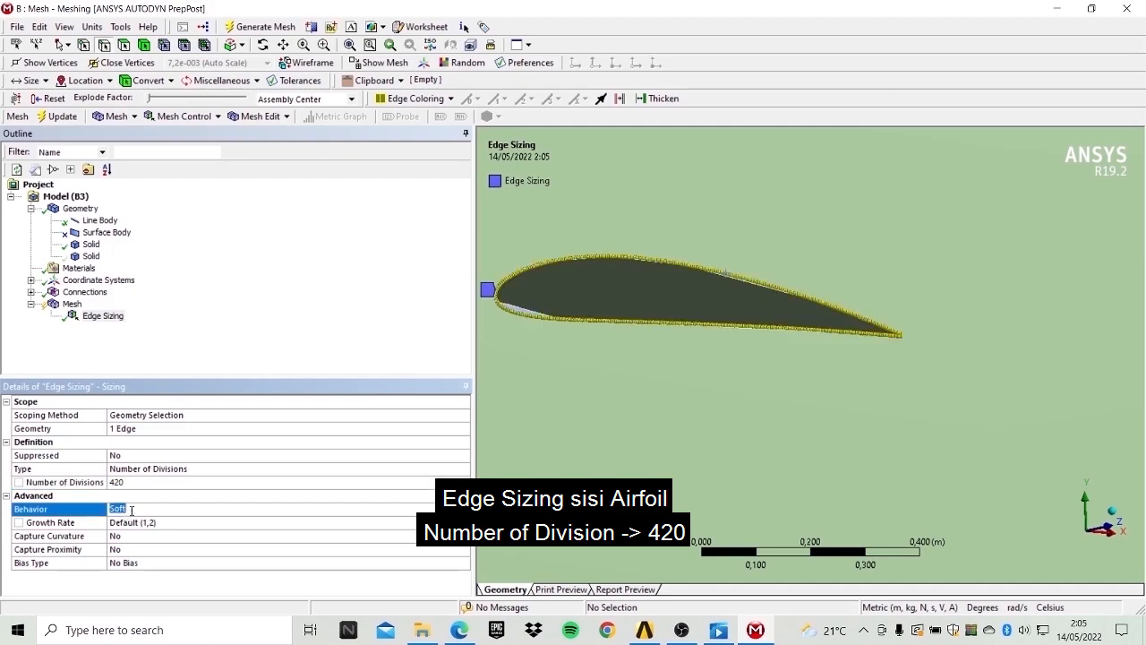
click(128, 509)
click(316, 536)
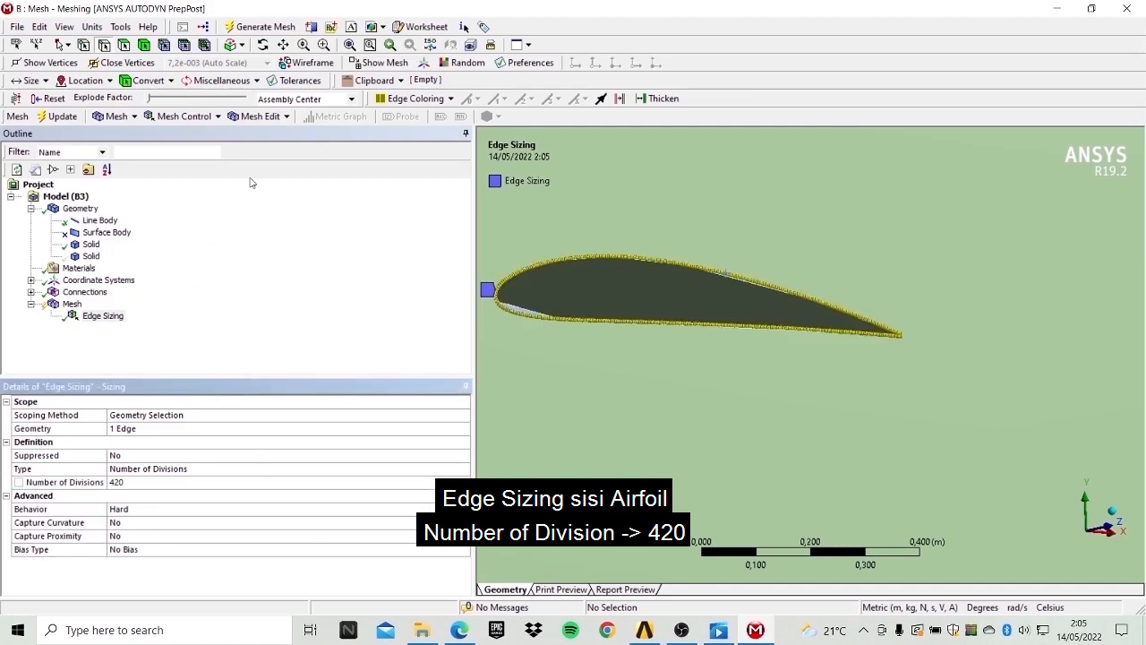
click(254, 29)
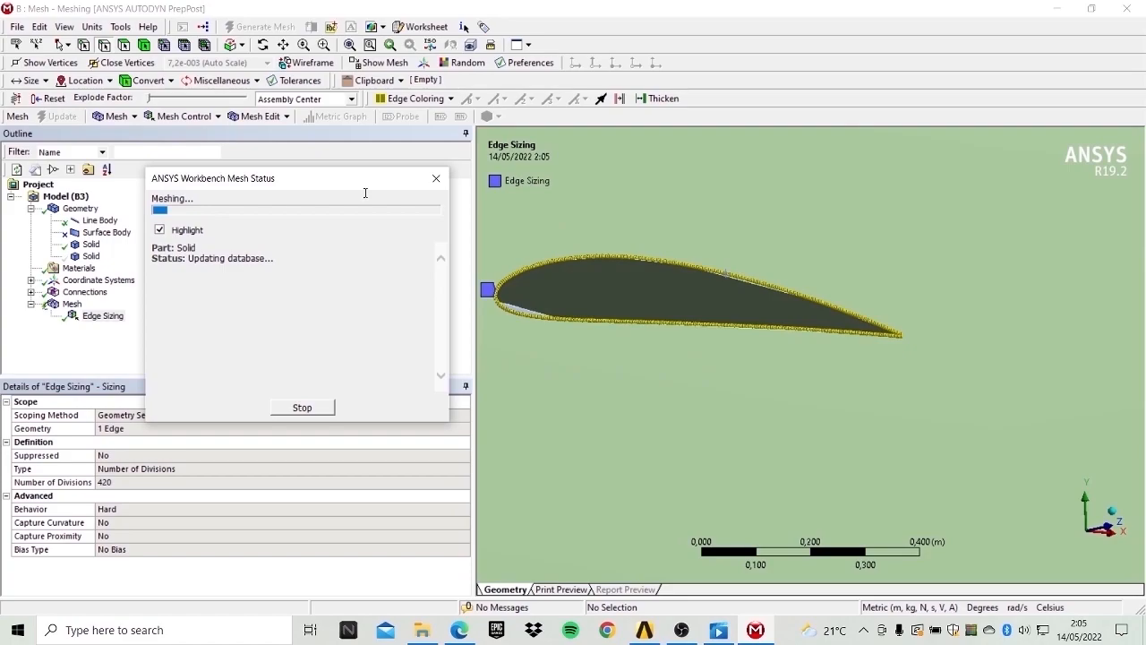
Inspect the refined mesh around the airfoil and insert a second Sizing control under the mesh.
click(72, 303)
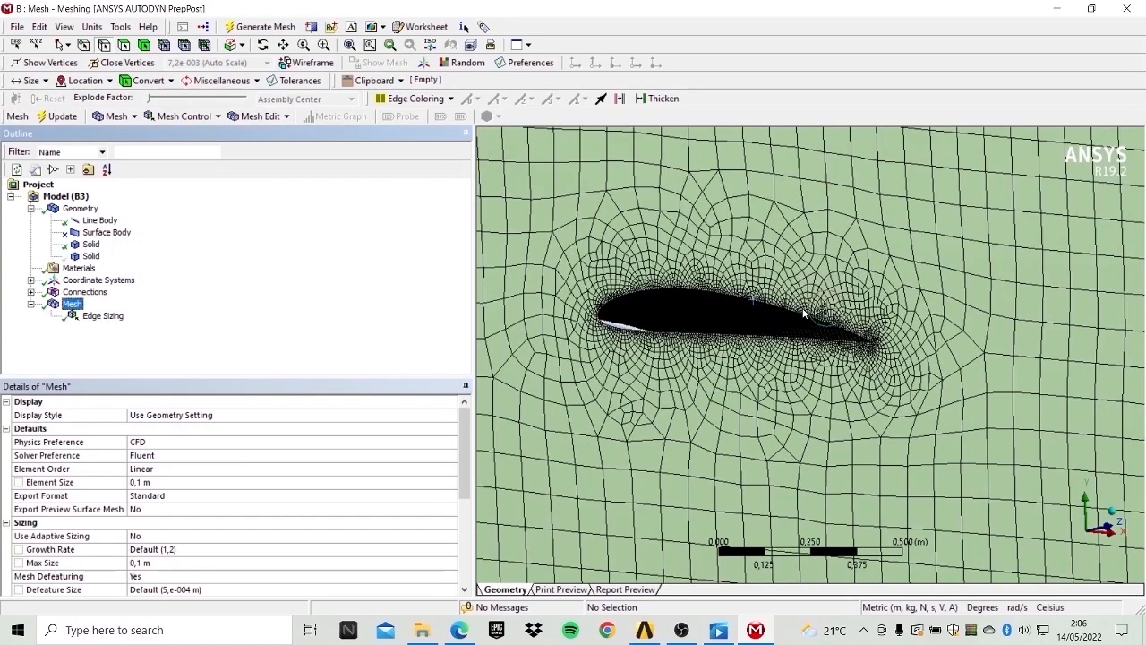
scroll(771, 314, down, 2)
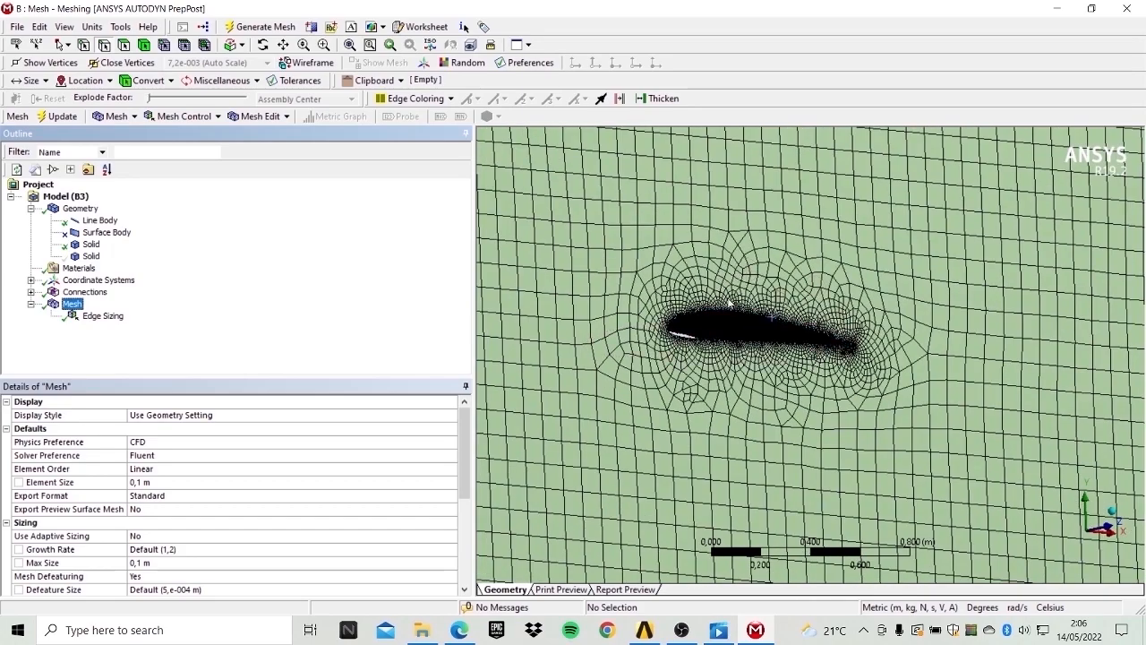
scroll(810, 349, up, 3)
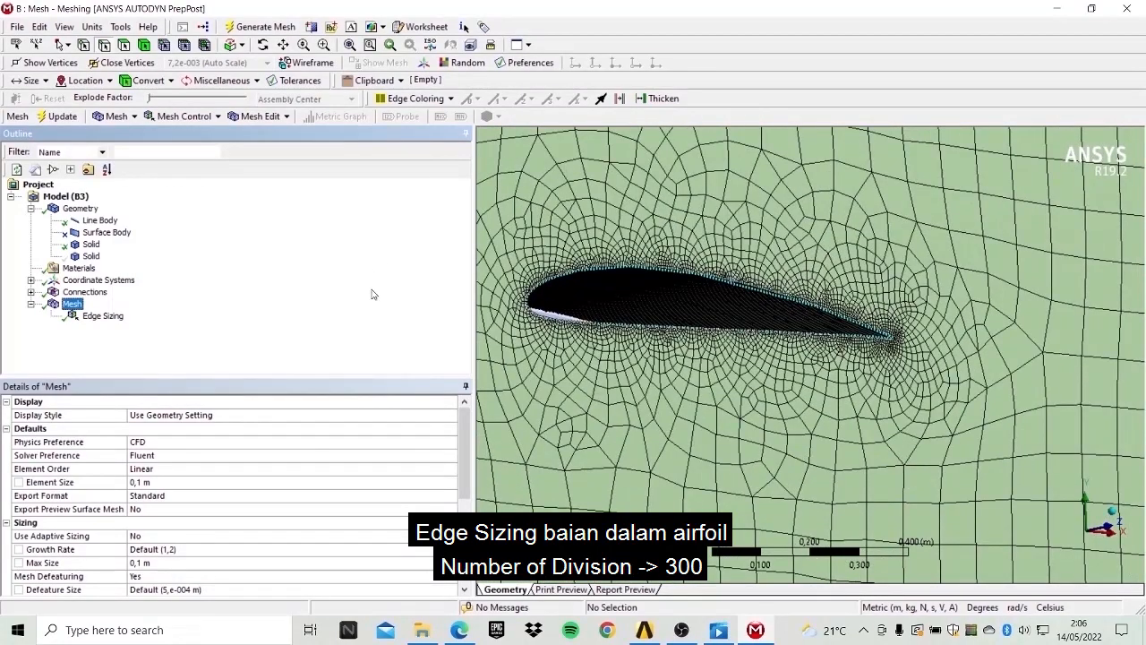
right_click(75, 305)
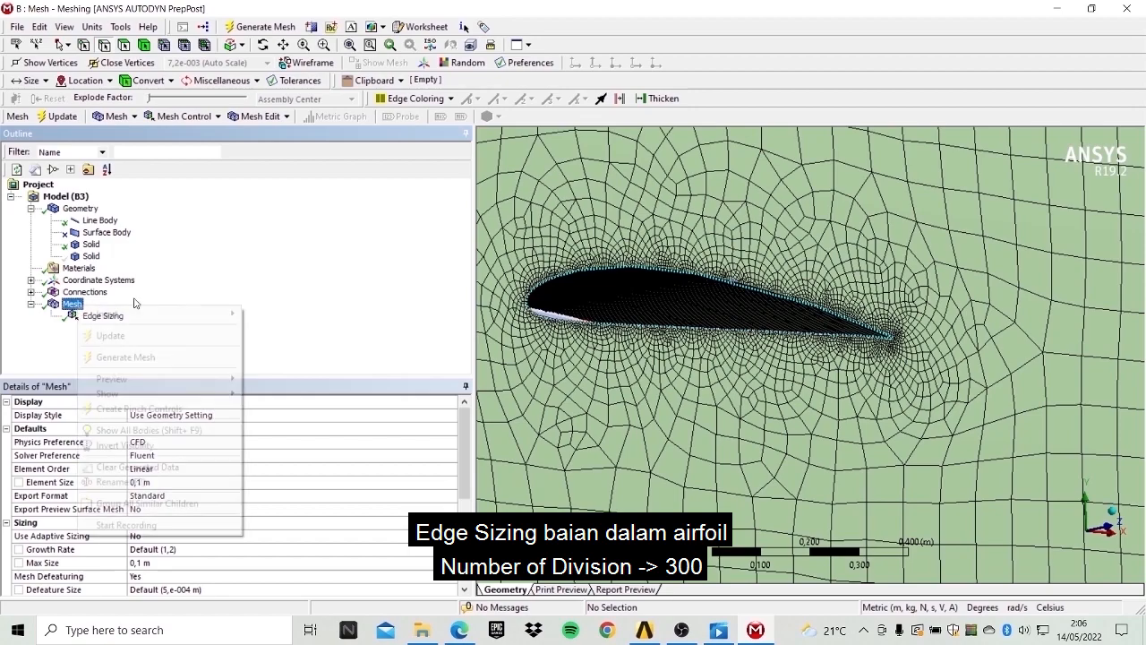
mouse_move(154, 318)
click(280, 334)
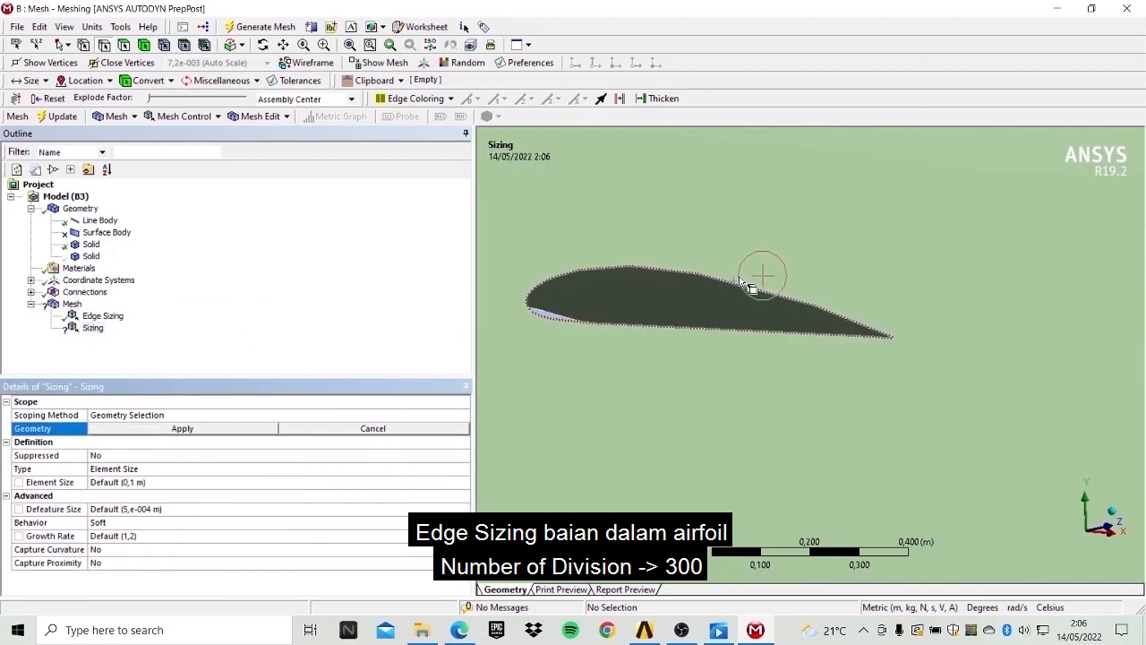
Zoom into the trailing edge and scope the second sizing to the two inner airfoil edges.
click(283, 45)
drag(808, 271, 796, 389)
click(263, 45)
drag(739, 229, 678, 384)
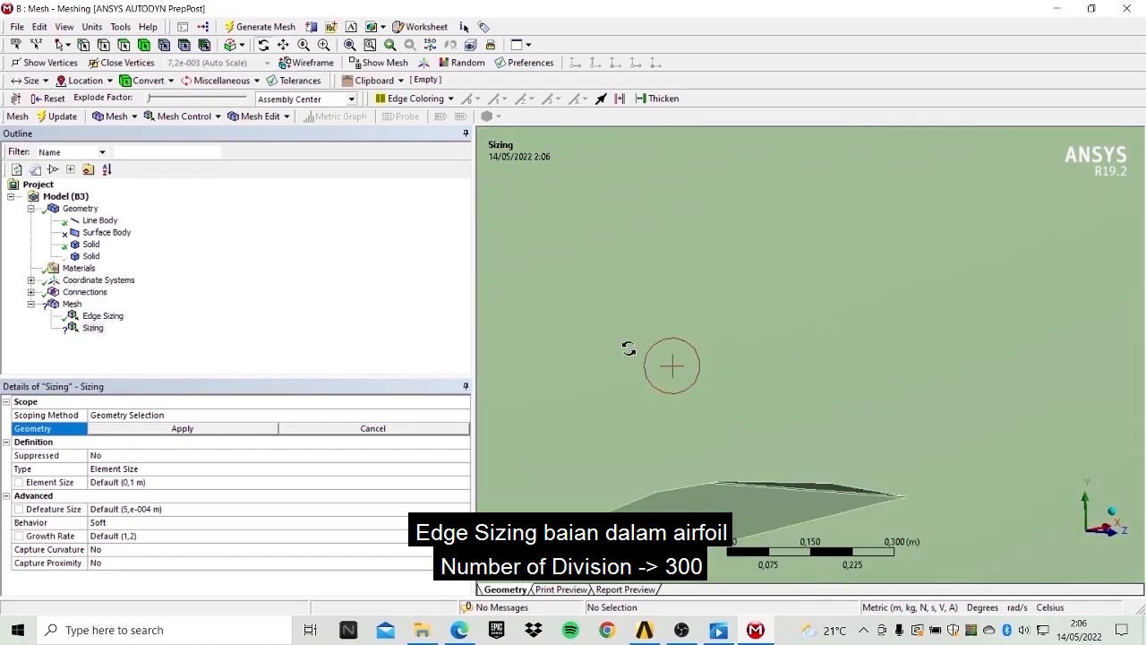
click(302, 45)
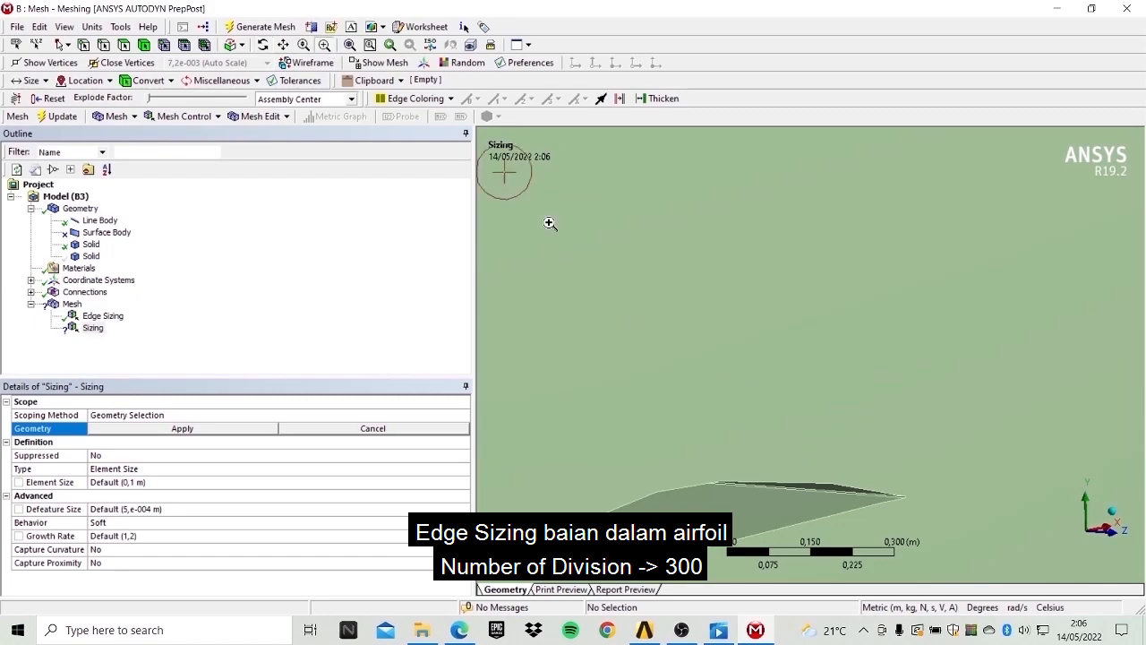
drag(789, 410, 826, 543)
click(285, 45)
drag(928, 402, 723, 213)
scroll(753, 343, up, 5)
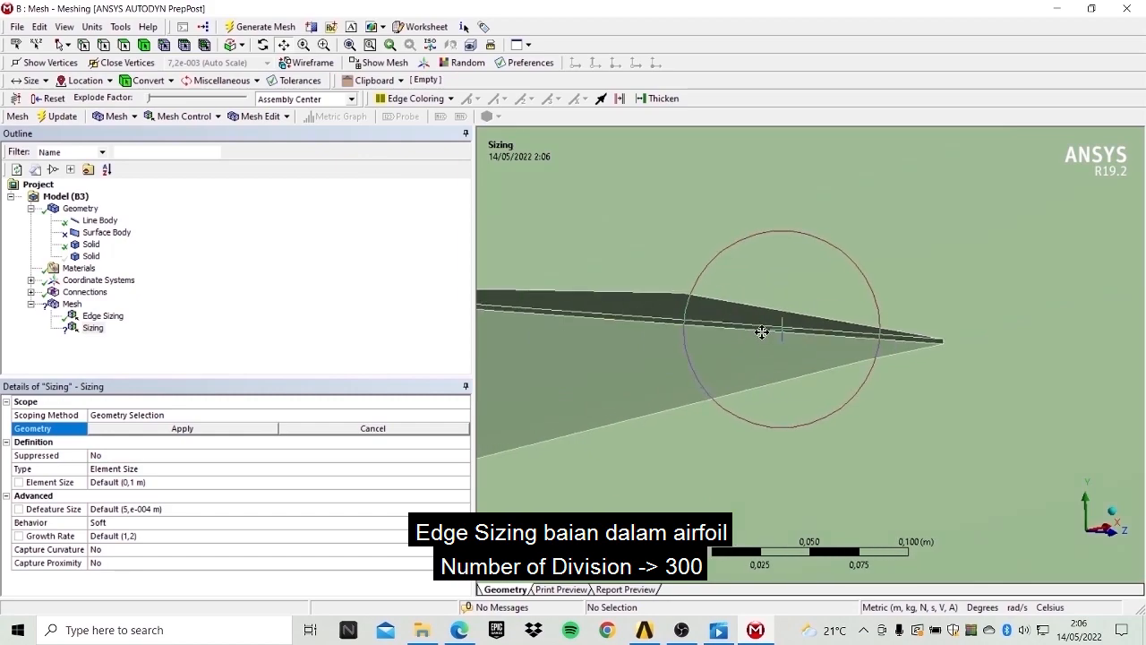
drag(854, 297, 757, 292)
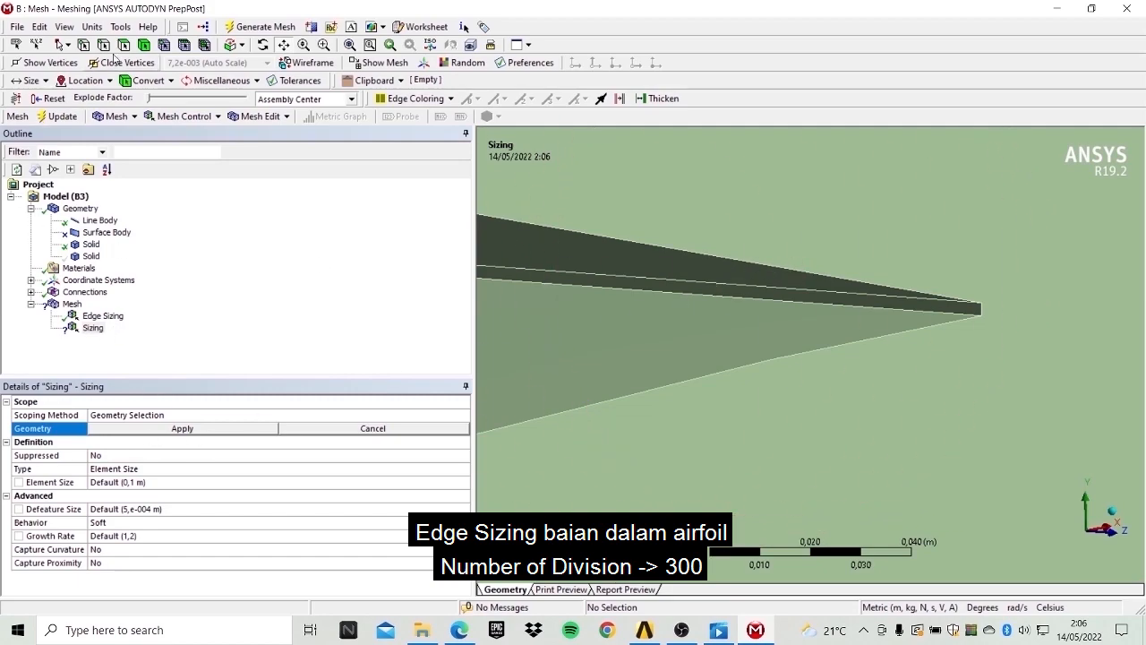
click(771, 299)
ctrl+click(772, 287)
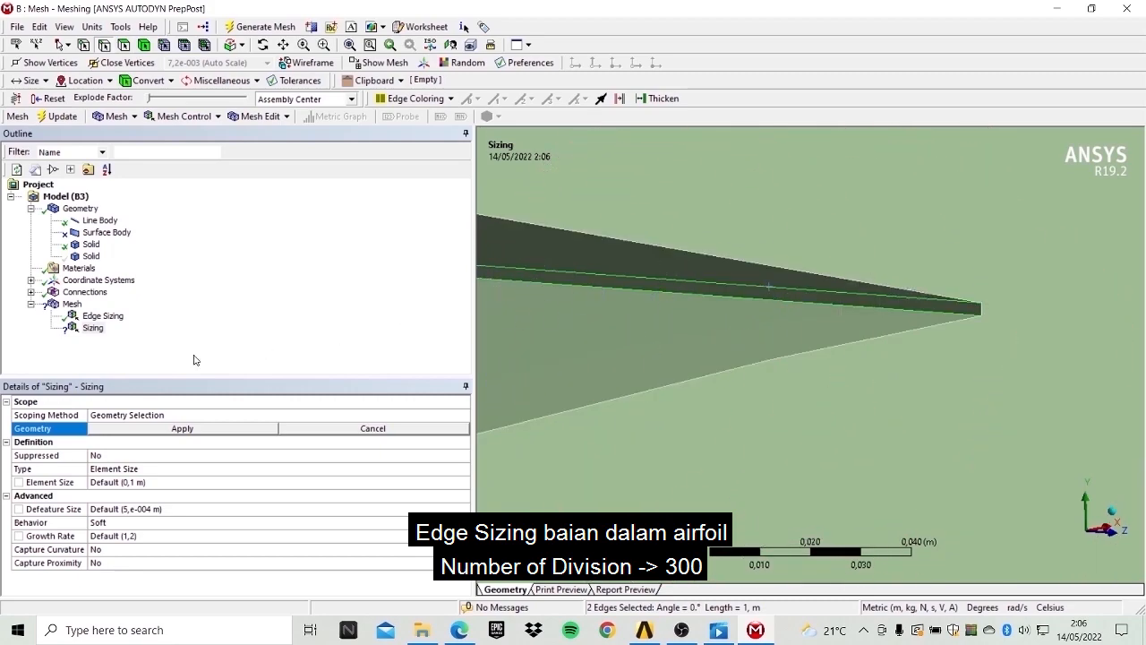
click(224, 431)
Set the second edge sizing type to Number of Divisions with 300 divisions.
click(128, 470)
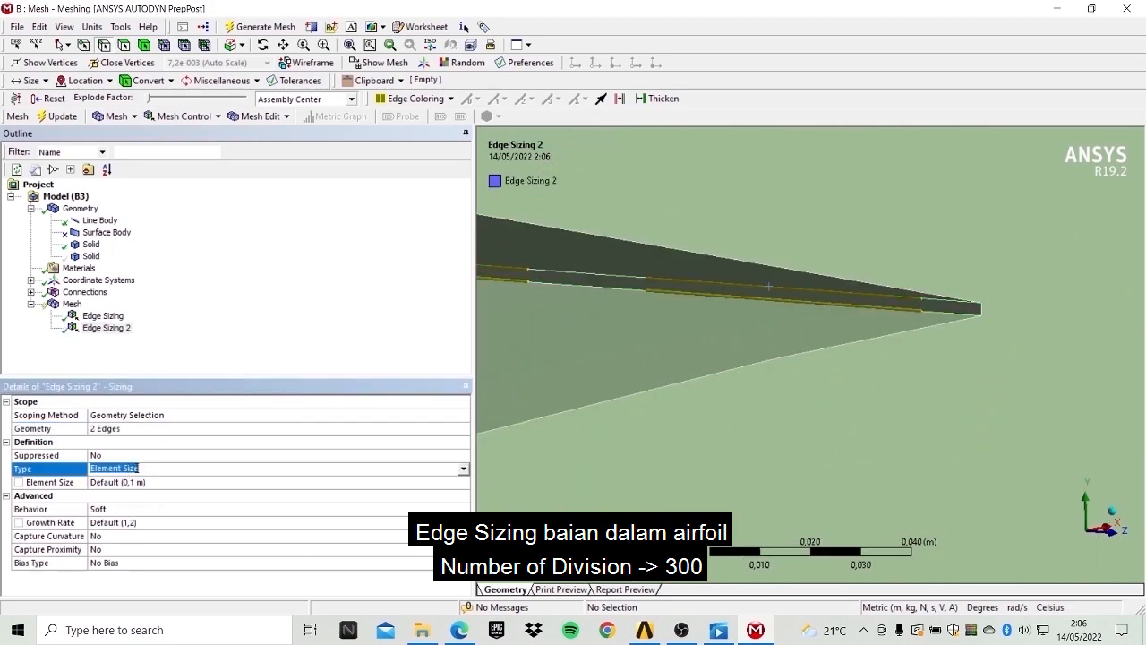
click(128, 470)
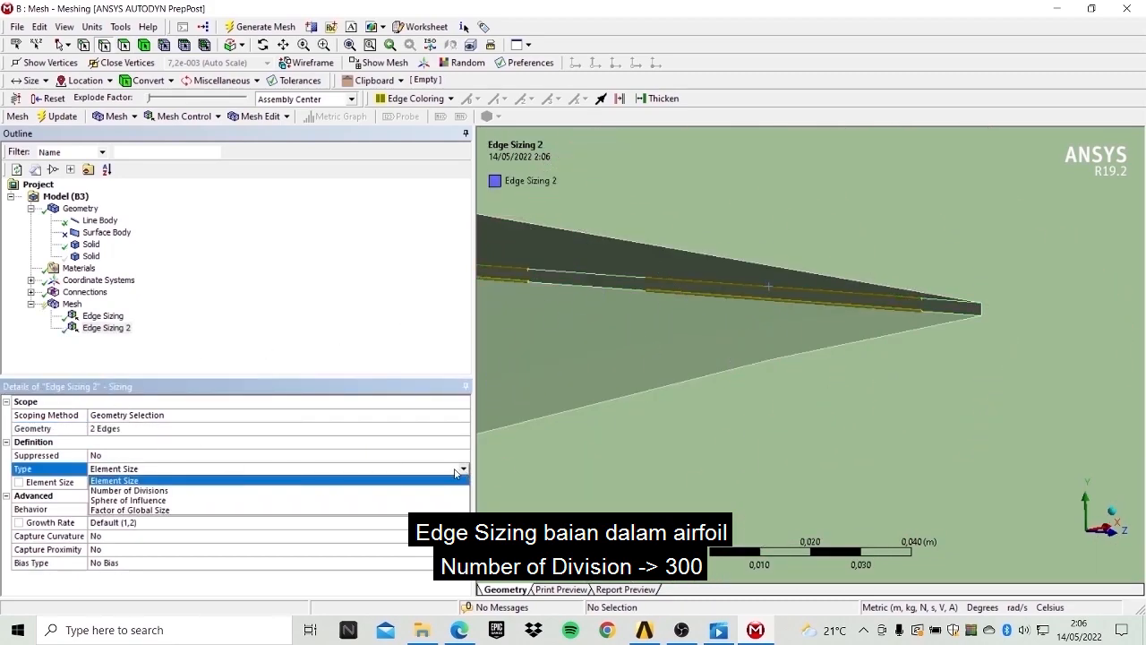
click(180, 491)
click(133, 482)
text(300)
key(Return)
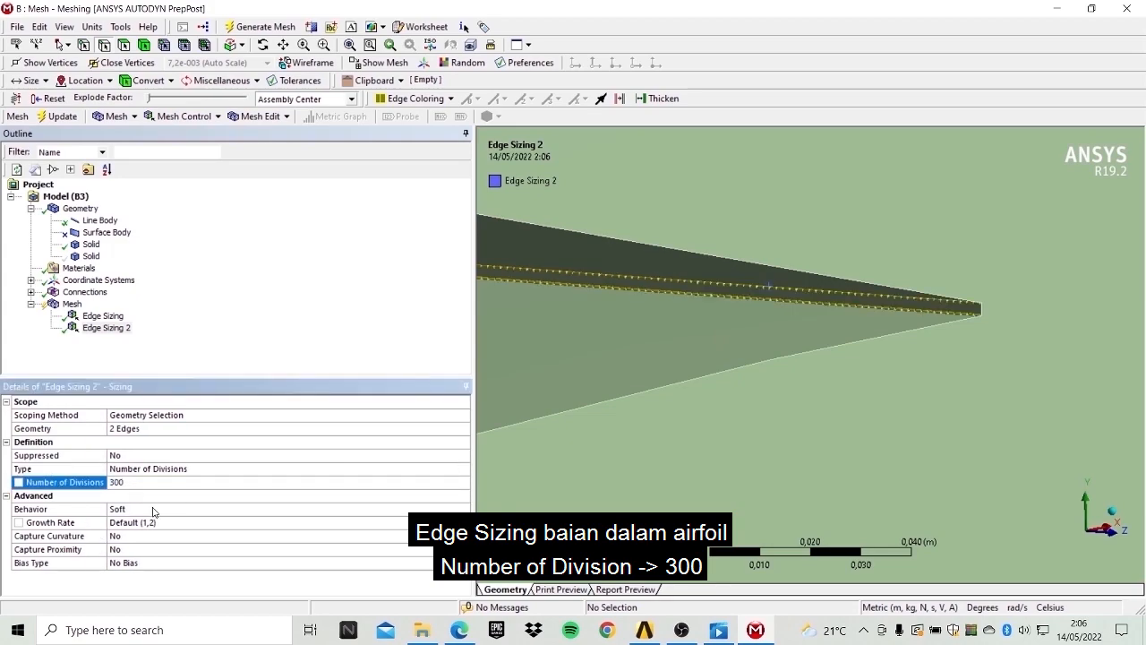
Set the second edge sizing behaviour to Hard and regenerate the mesh.
click(153, 509)
click(240, 508)
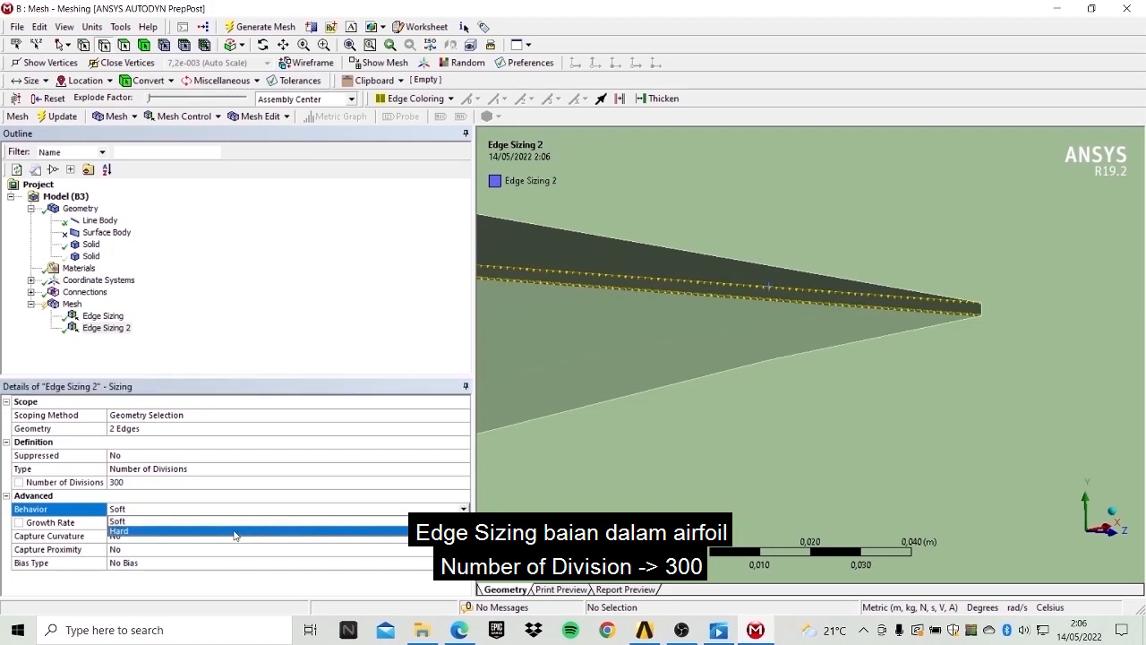
click(235, 532)
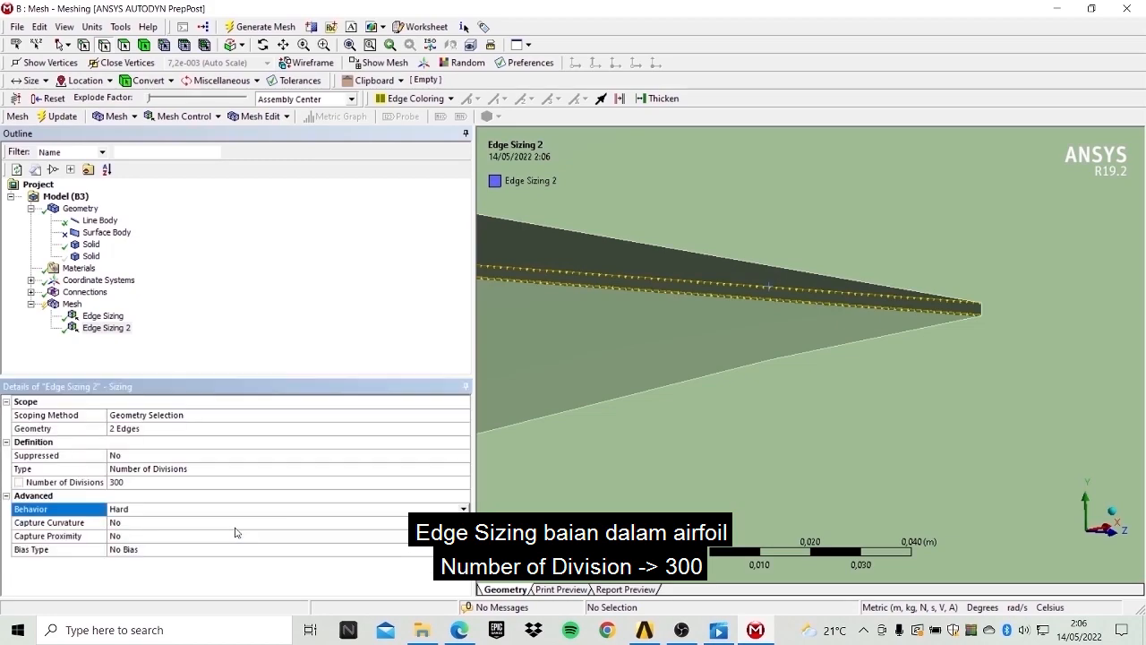
click(257, 27)
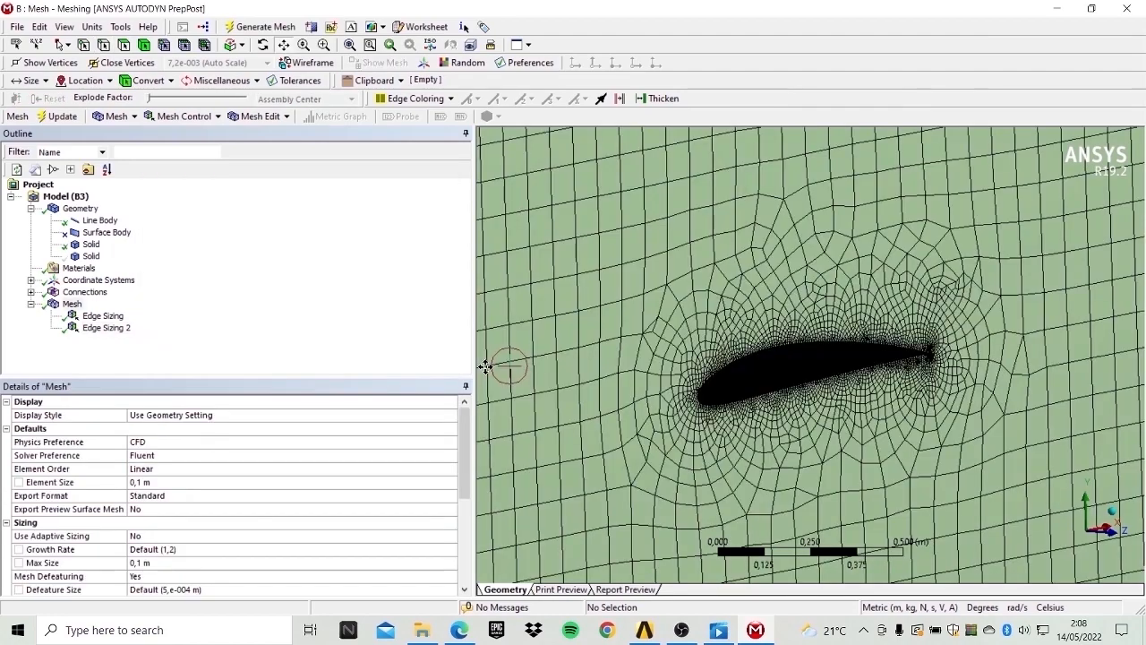
Insert an Inflation control under the mesh.
scroll(752, 322, down, 4)
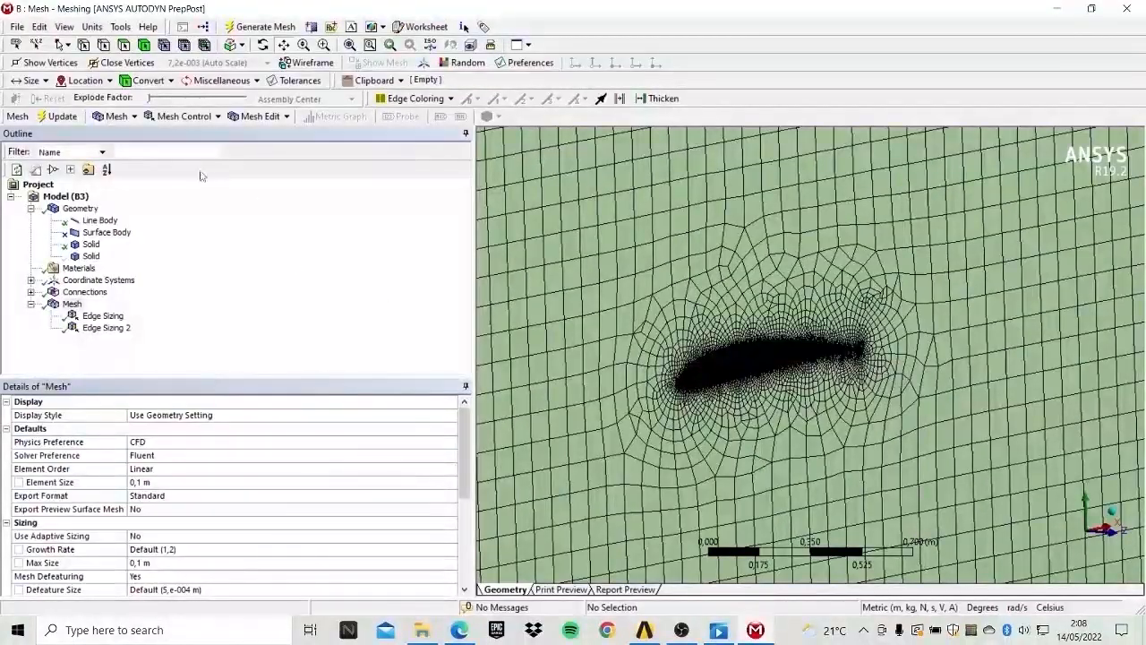
right_click(70, 305)
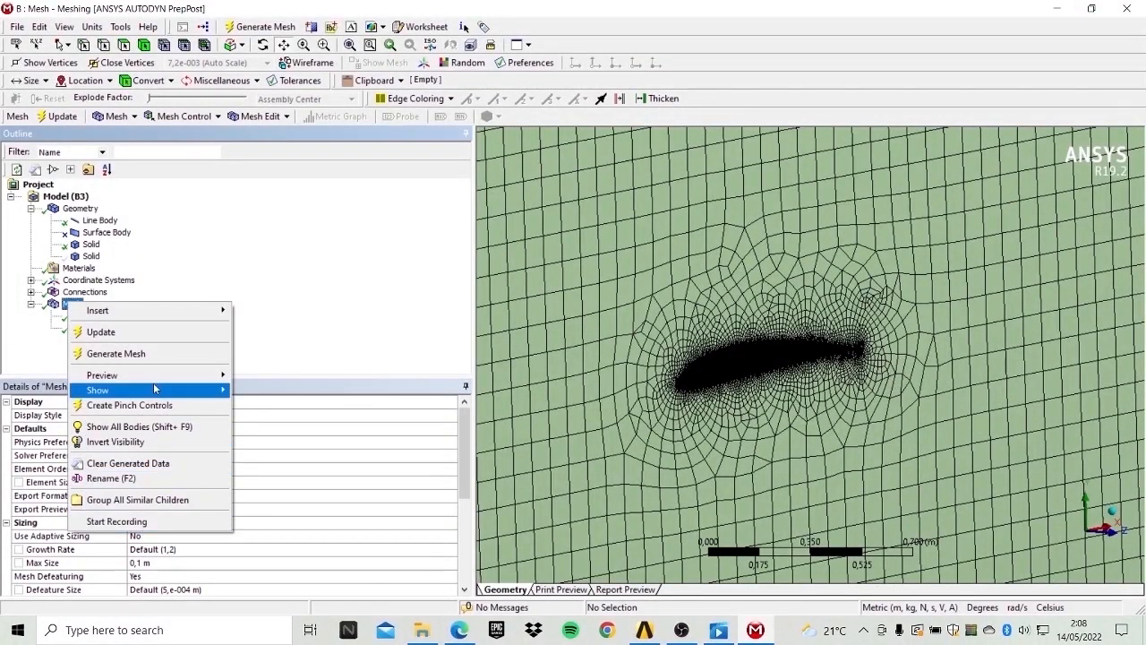
mouse_move(159, 314)
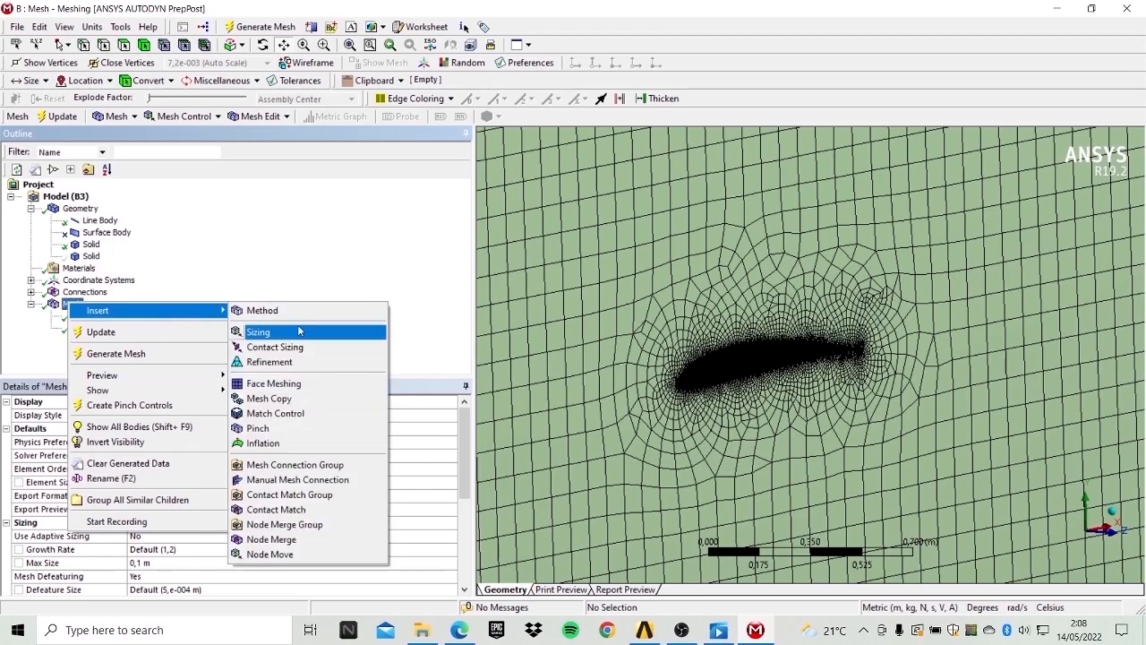
click(281, 443)
scroll(806, 345, up, 5)
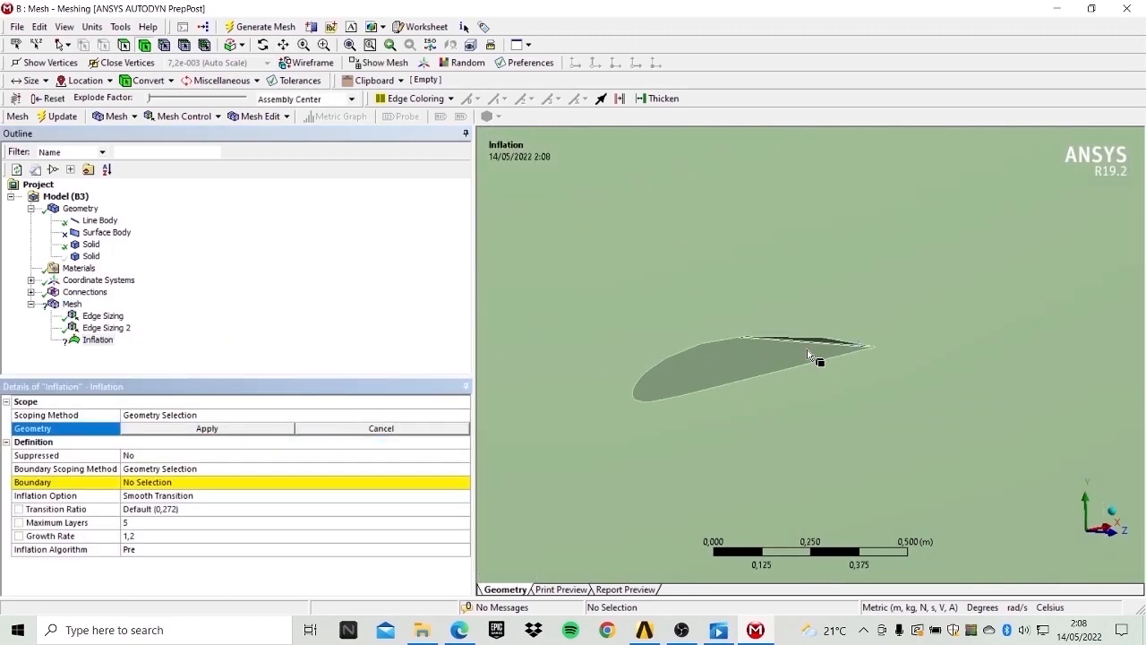
Scope the inflation control's geometry to the fluid domain body.
scroll(825, 352, down, 8)
click(802, 296)
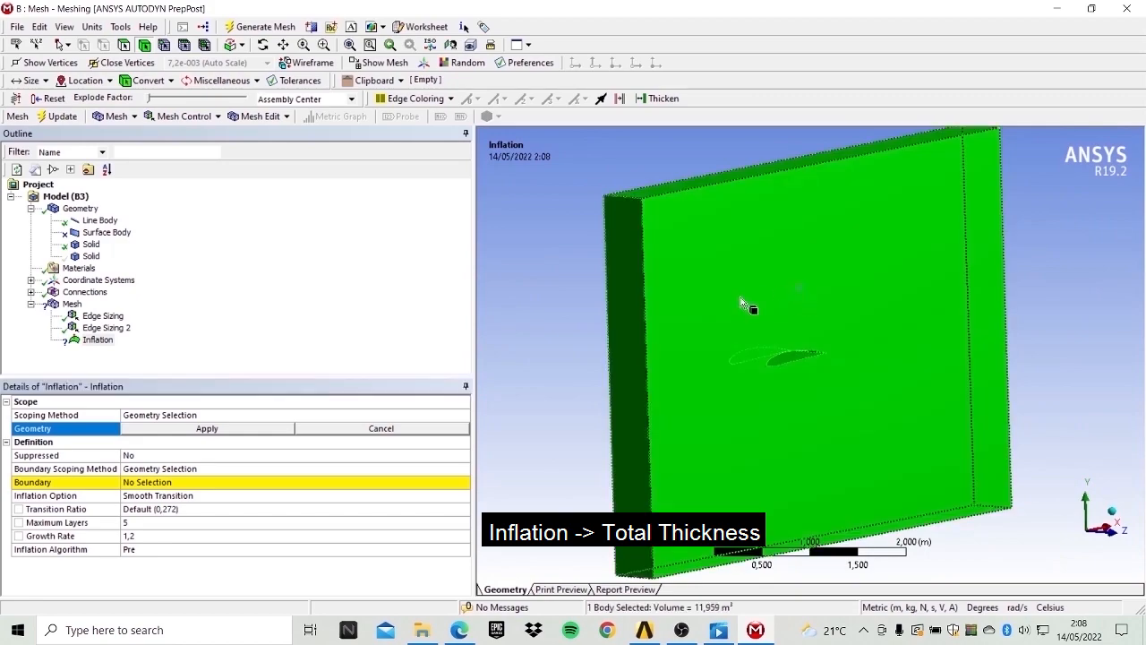
click(257, 431)
click(180, 482)
Set the inflation boundary to the airfoil face.
scroll(797, 358, up, 5)
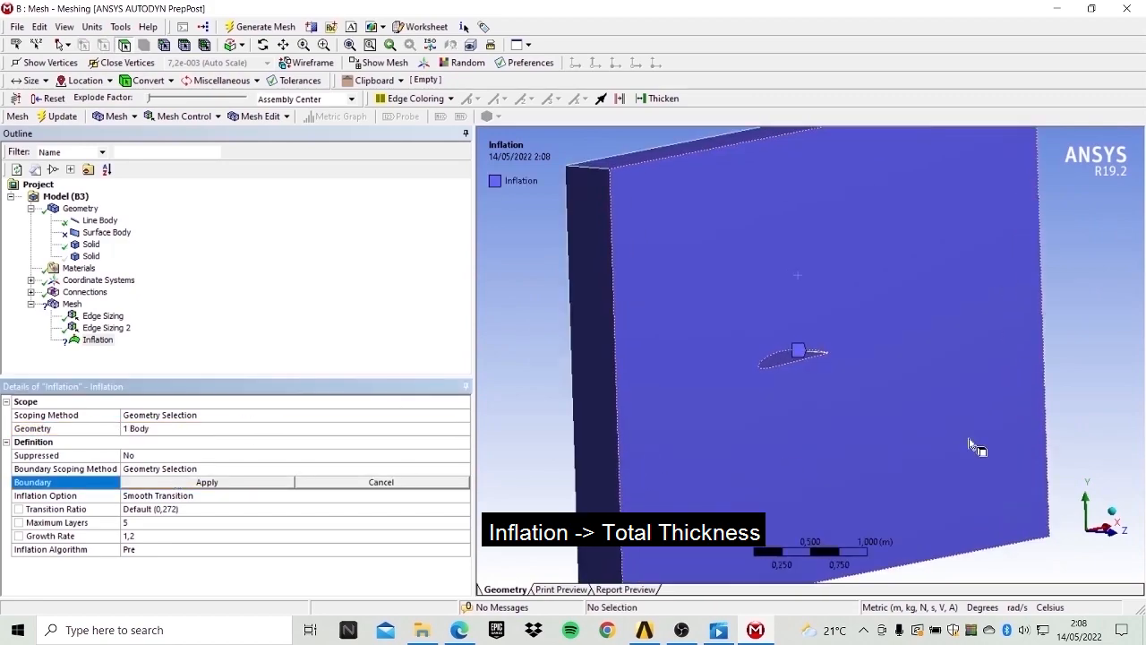
click(778, 361)
scroll(876, 362, up, 4)
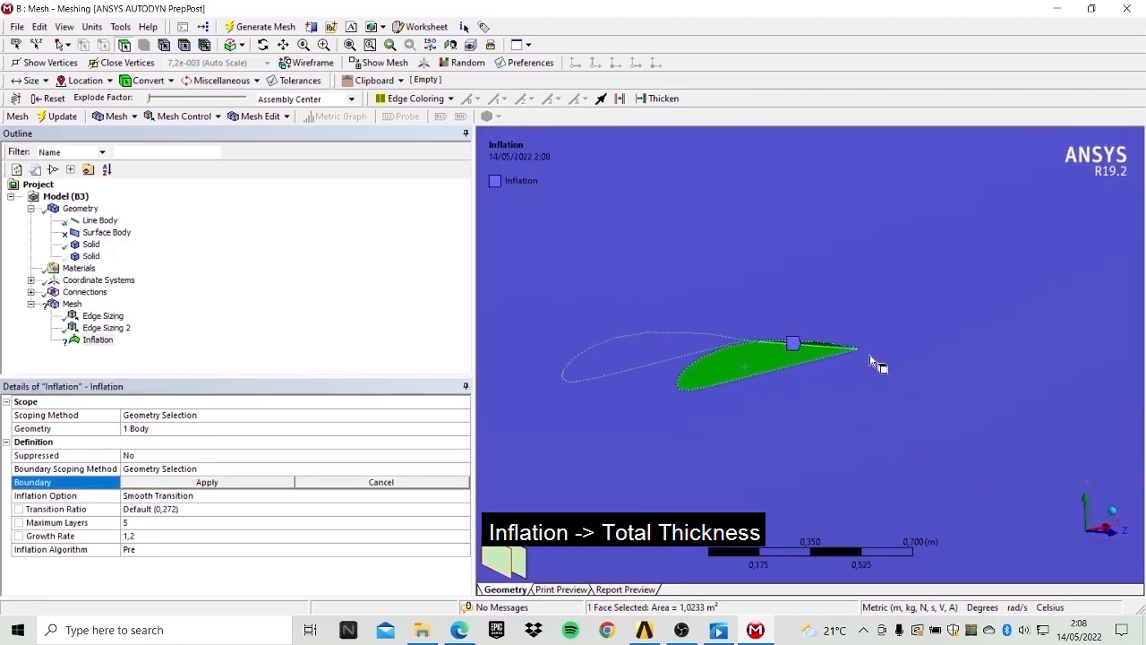
scroll(893, 352, up, 2)
scroll(878, 369, down, 4)
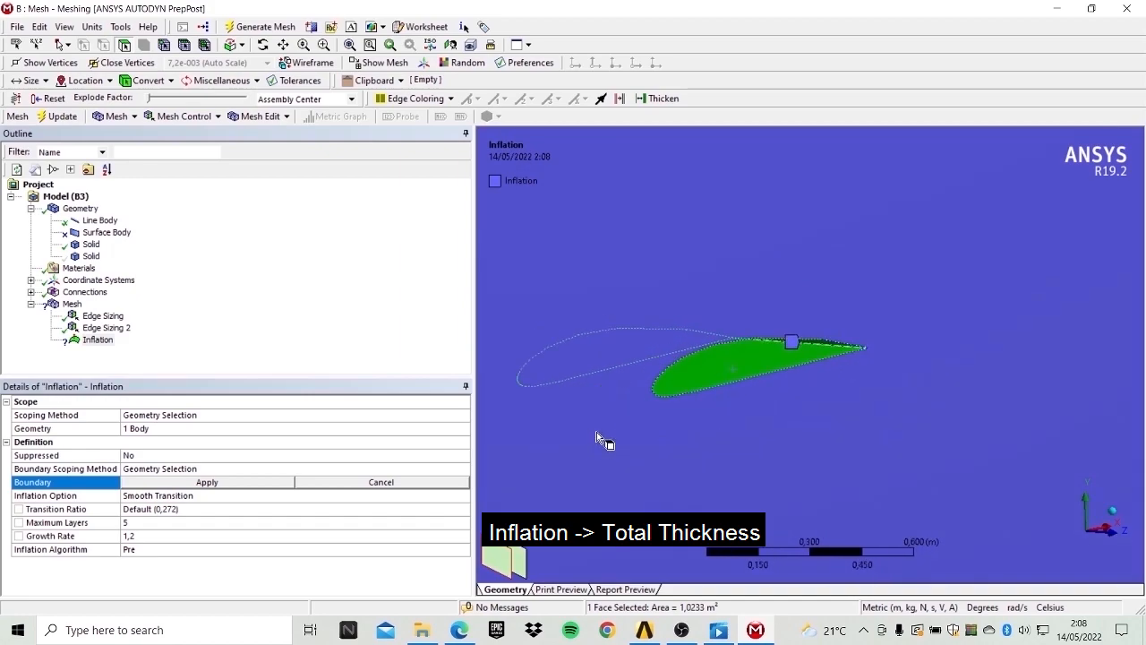
click(207, 481)
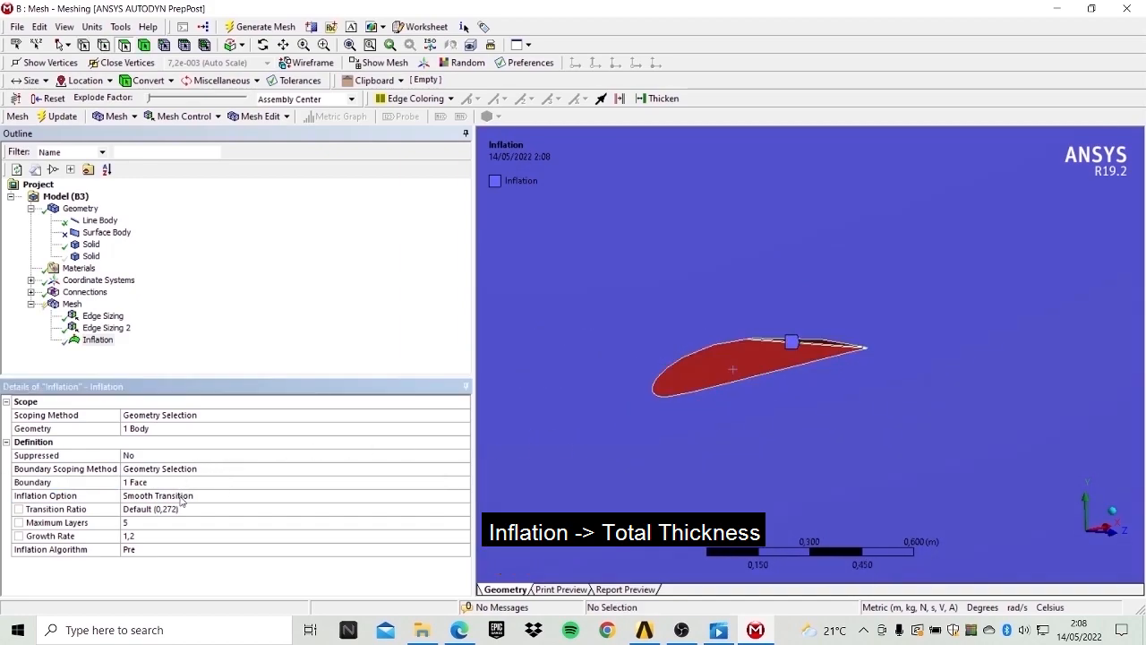
Set the inflation option to Total Thickness with 12 layers and a maximum thickness of 0.16 m.
click(180, 501)
click(463, 495)
click(211, 508)
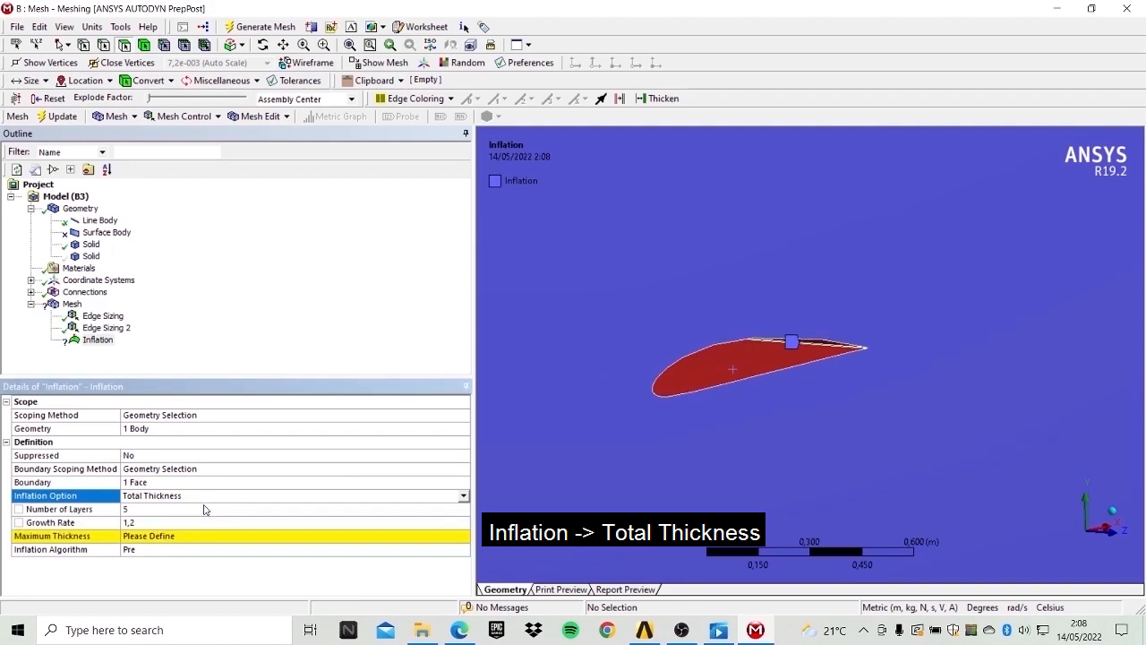
click(144, 510)
text(12)
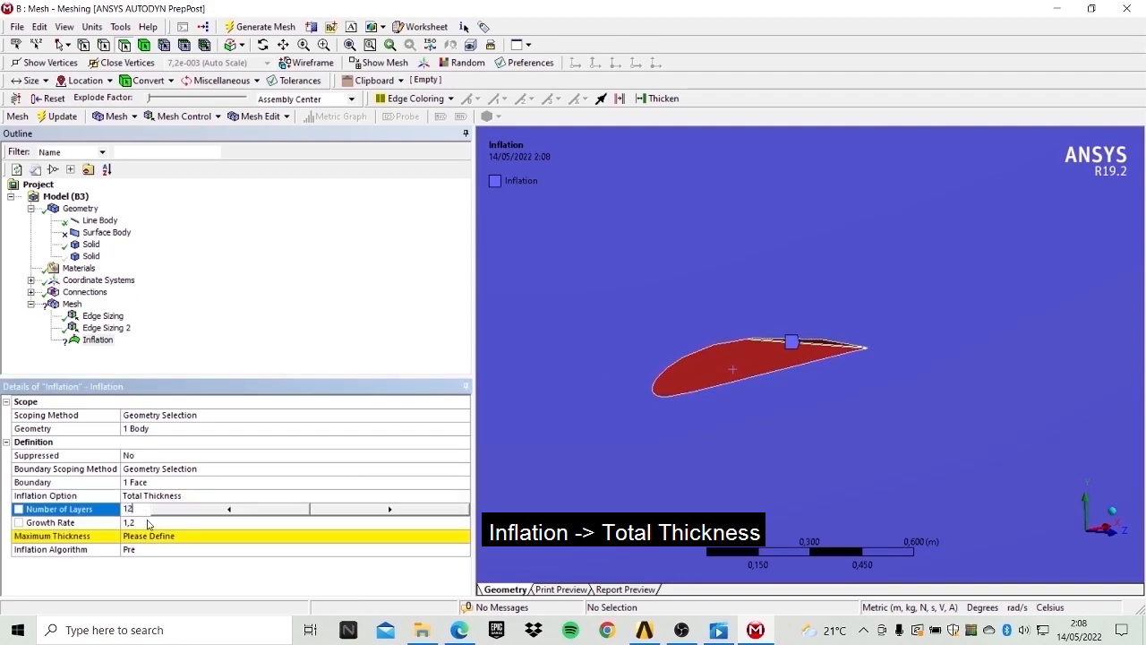
click(156, 537)
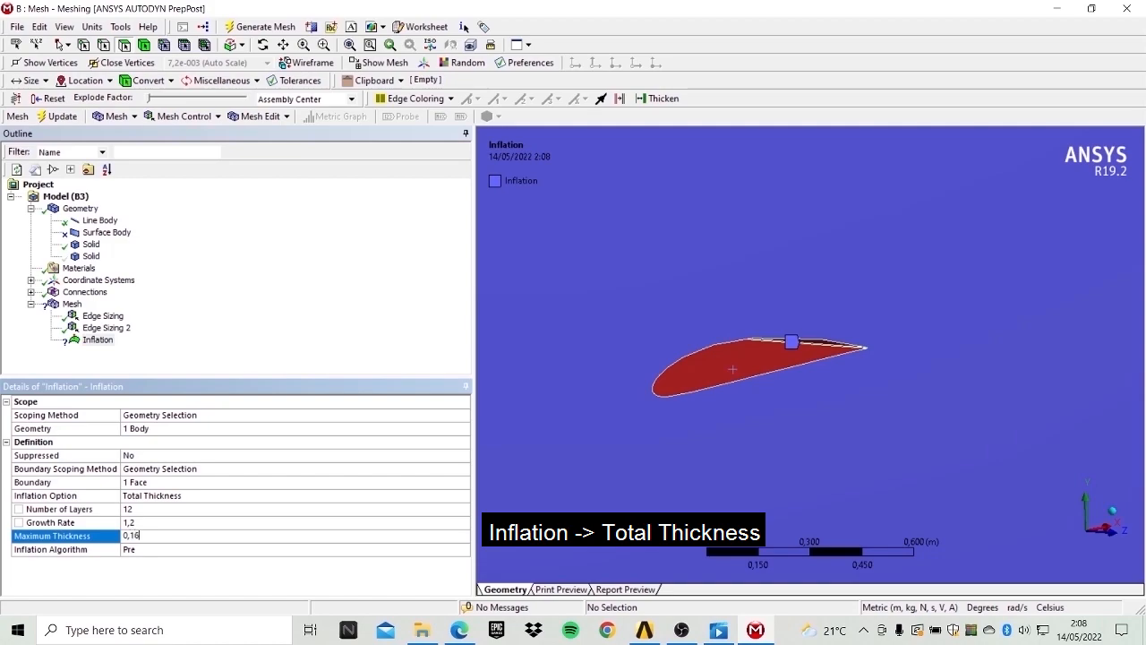
key(Return)
Generate the mesh and display it to inspect the inflation layers around the airfoil.
click(259, 28)
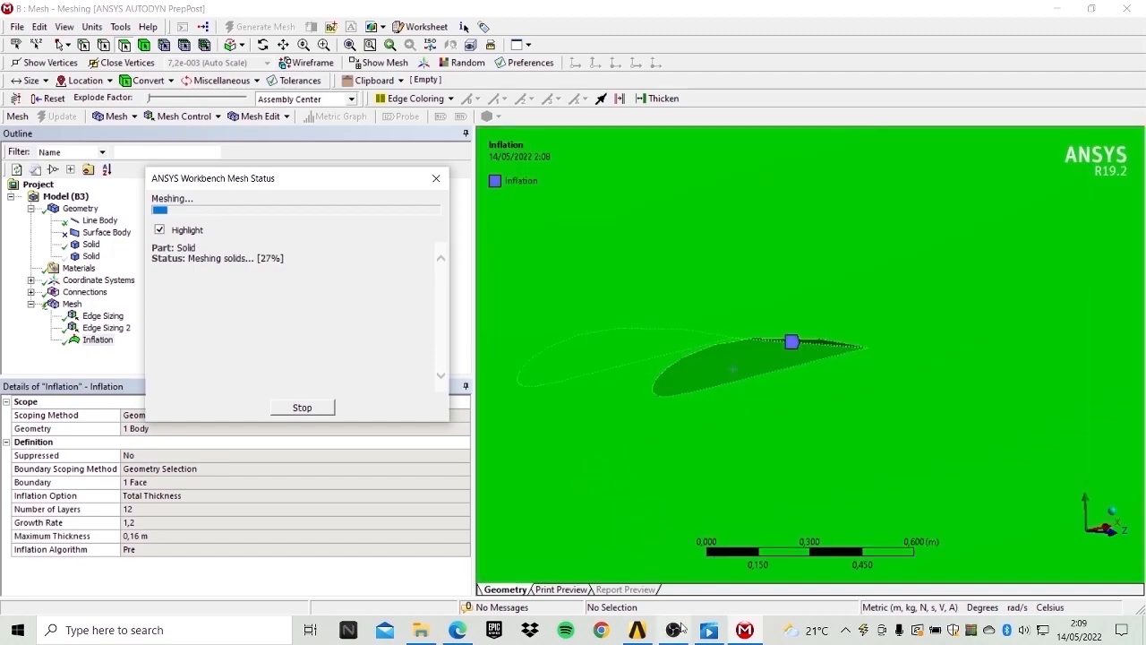
mouse_move(712, 633)
scroll(689, 431, down, 1)
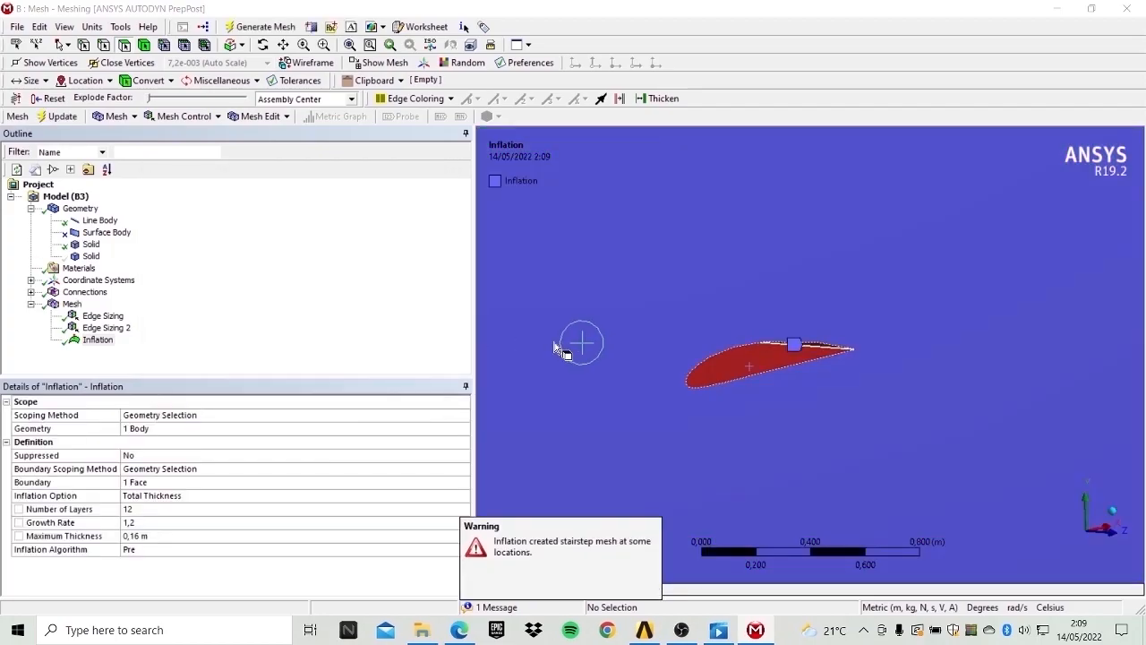
click(71, 305)
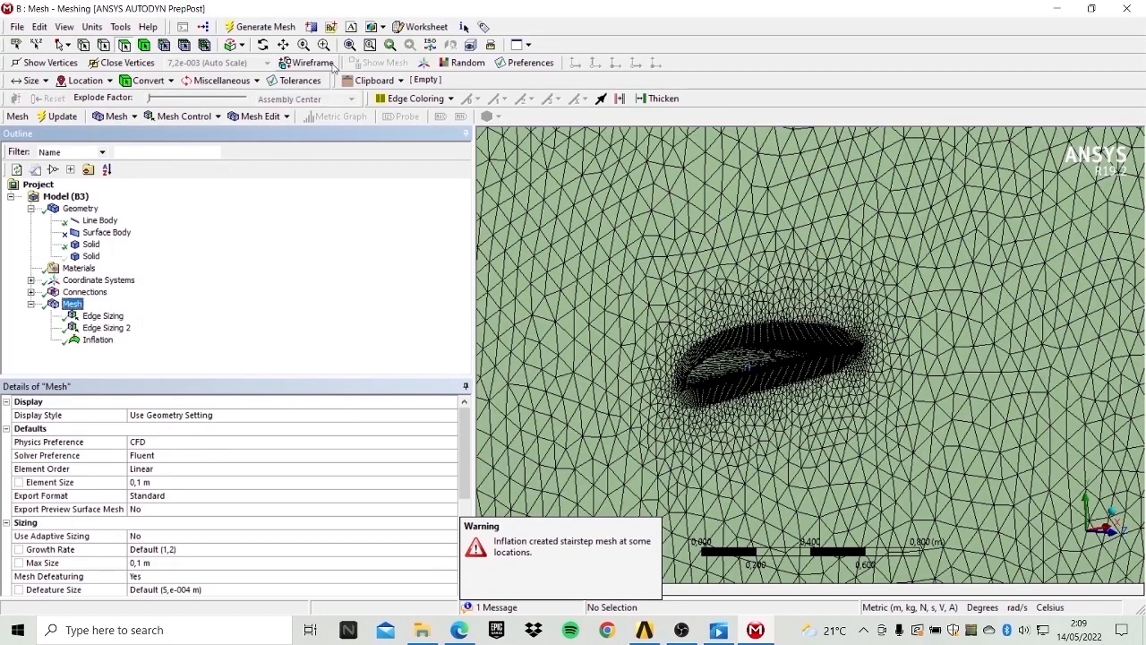
click(264, 45)
drag(855, 309, 697, 321)
scroll(698, 338, up, 3)
scroll(699, 340, up, 6)
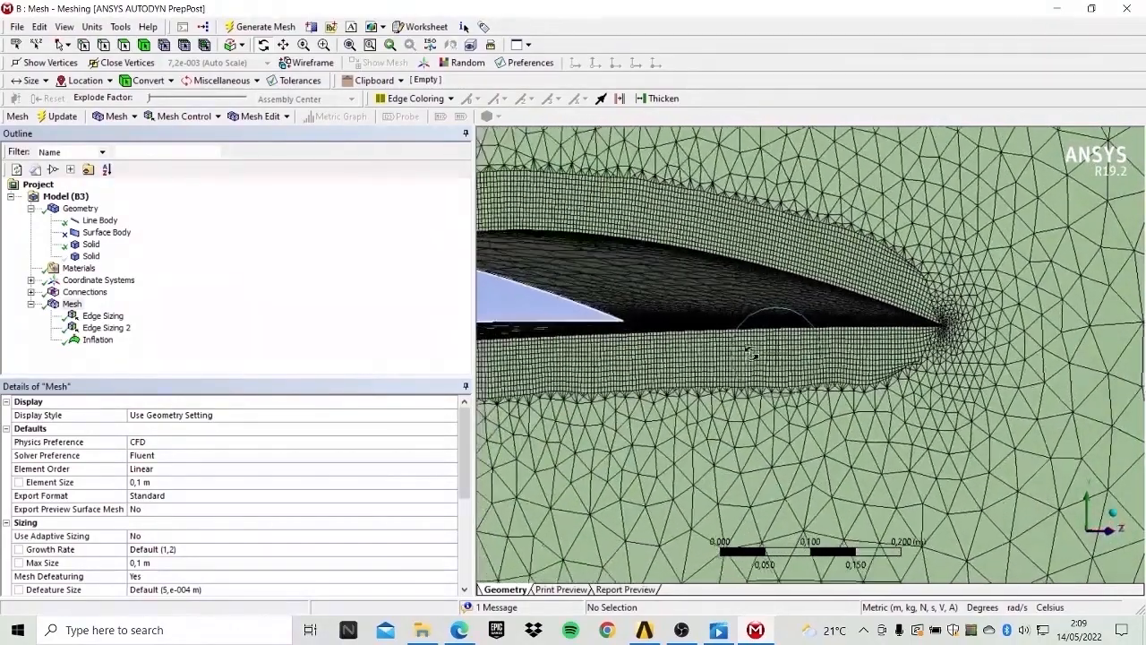
mouse_move(753, 354)
mouse_down()
mouse_move(806, 376)
mouse_move(771, 354)
mouse_up()
Change the inflation maximum thickness to 0.016 m and regenerate the mesh.
click(98, 339)
click(151, 535)
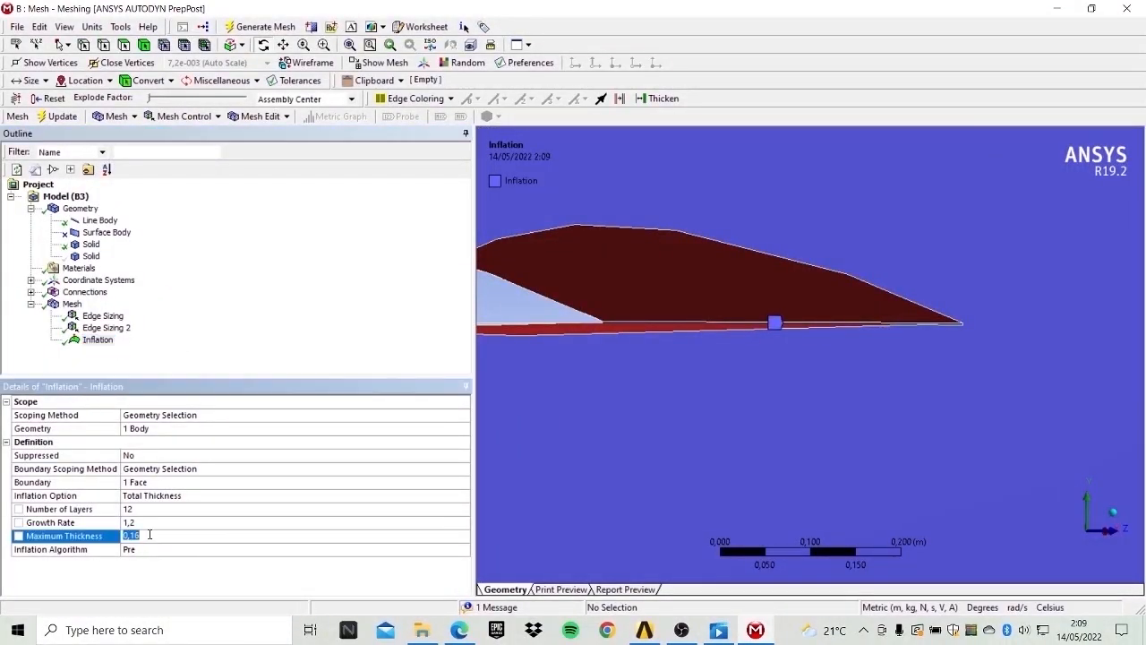
text(0,016)
key(Return)
click(260, 26)
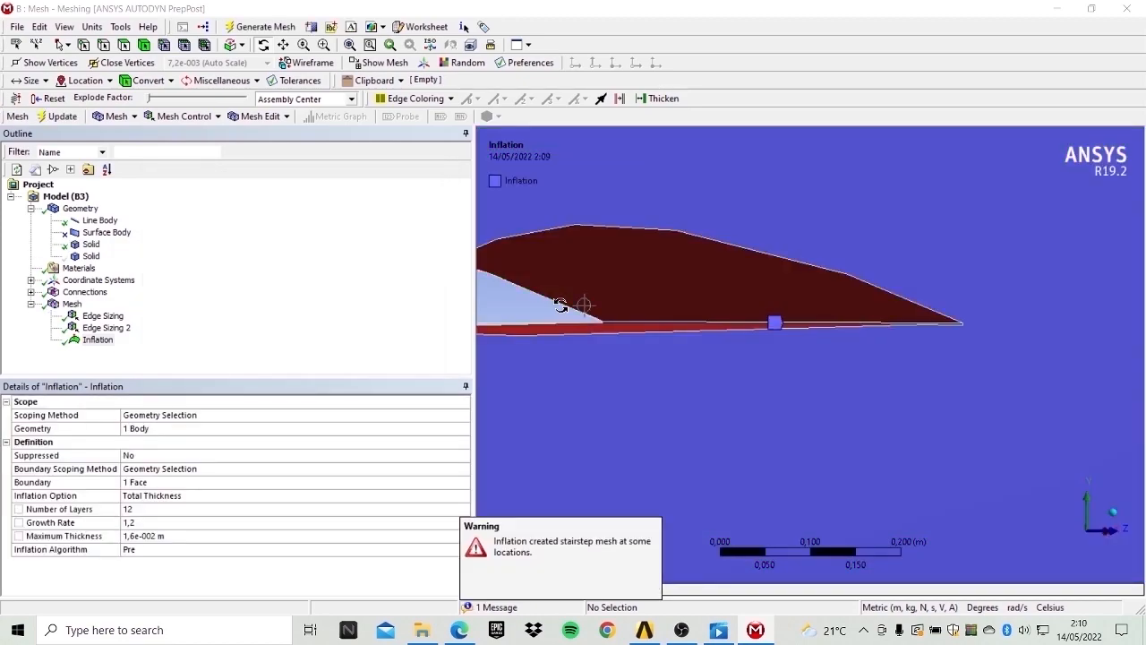
Display the regenerated mesh and inspect it around the airfoil.
click(72, 304)
scroll(717, 300, down, 3)
drag(724, 337, 691, 348)
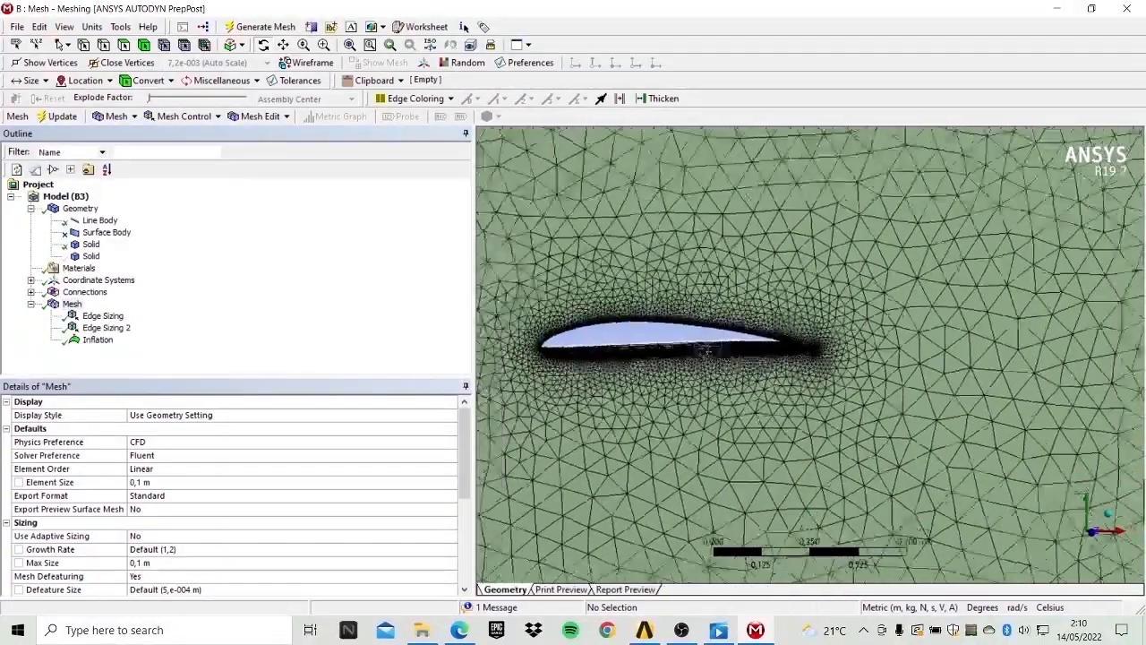
scroll(707, 350, down, 3)
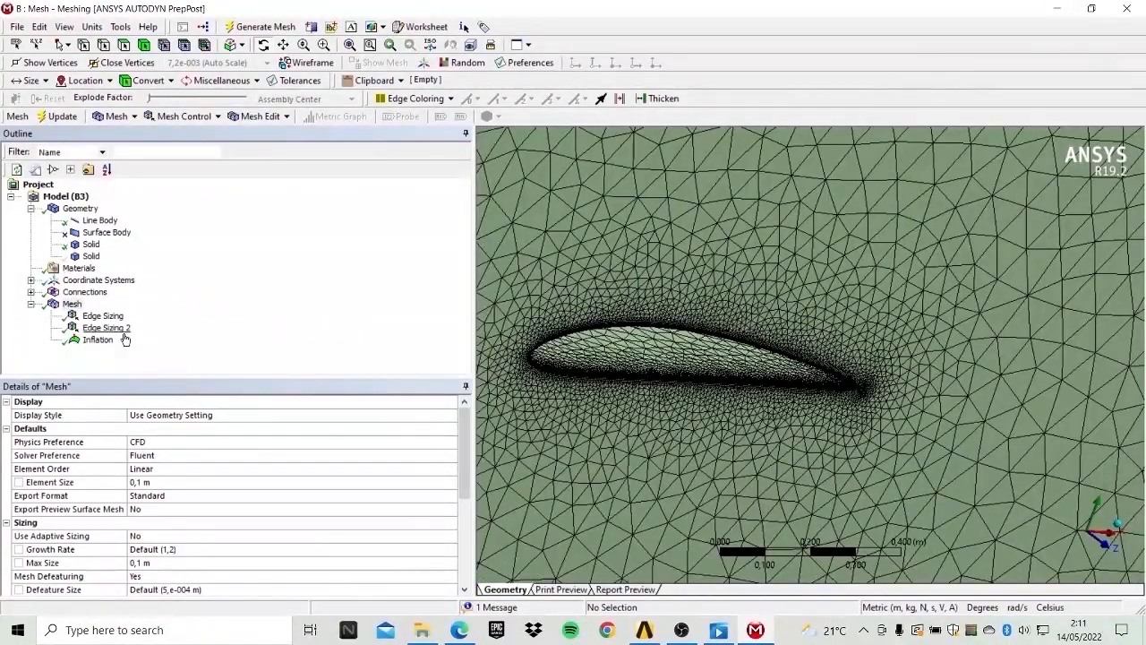
drag(759, 353, 727, 364)
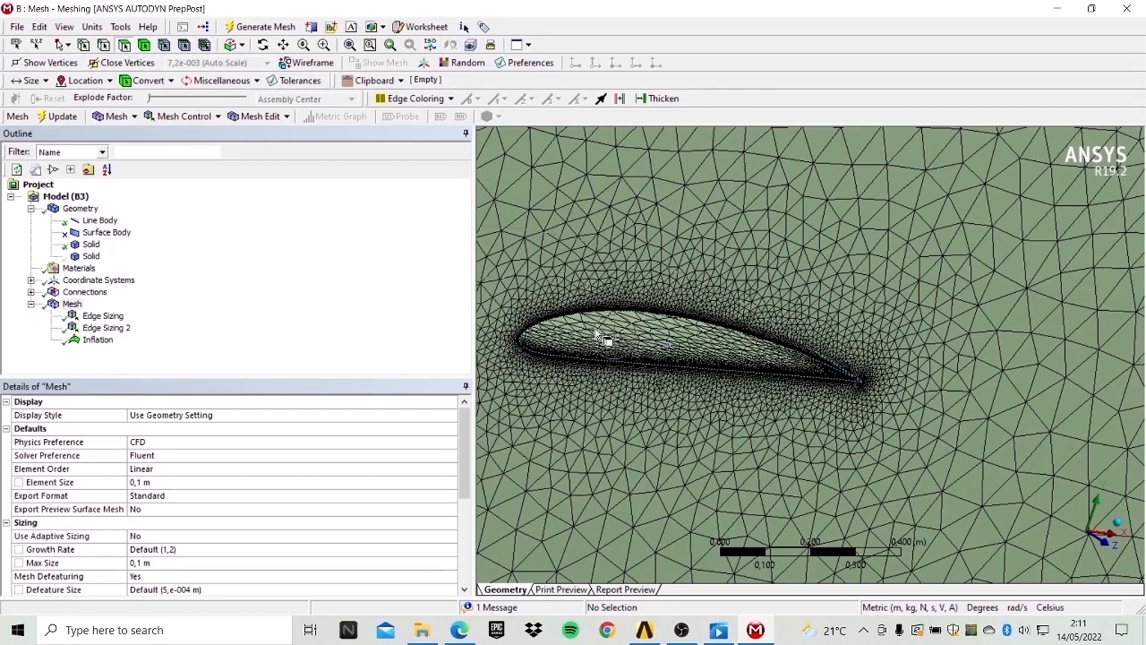
Insert a face sizing on the airfoil face with an element size of 0.05 m.
scroll(627, 339, up, 3)
click(617, 350)
scroll(688, 349, down, 4)
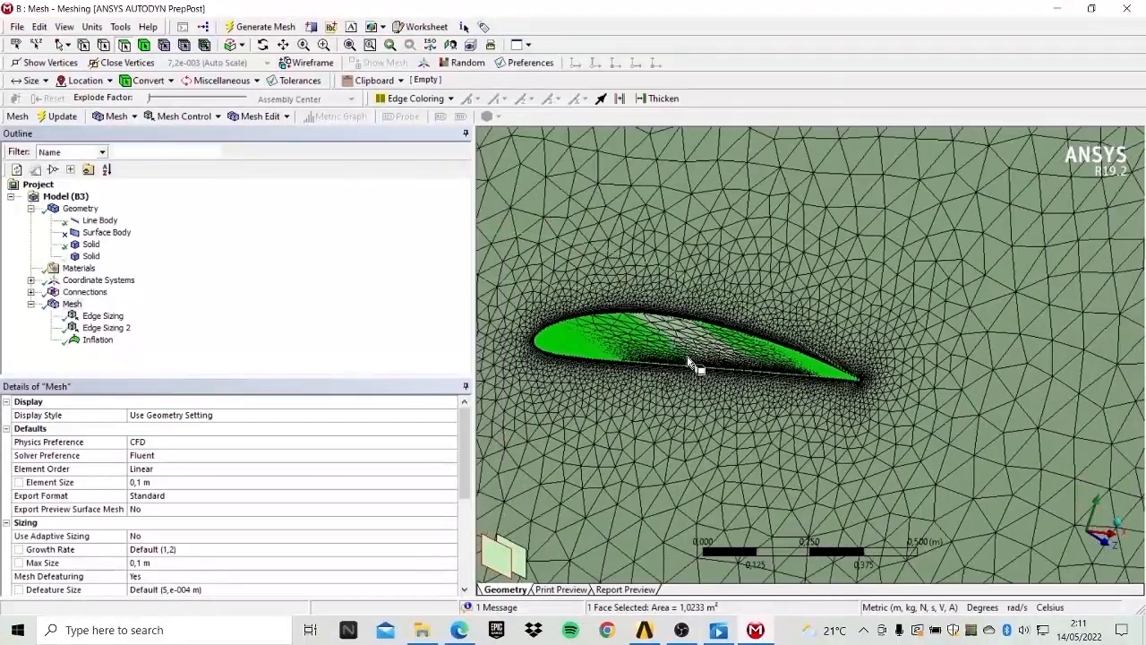
right_click(674, 341)
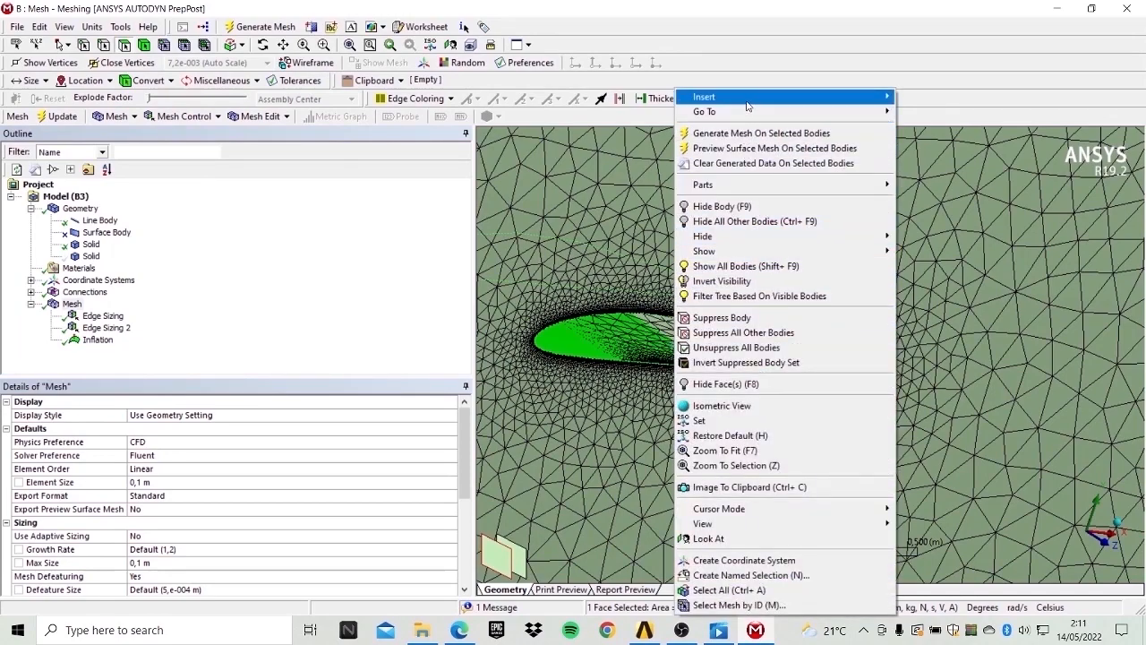
mouse_move(747, 98)
click(918, 99)
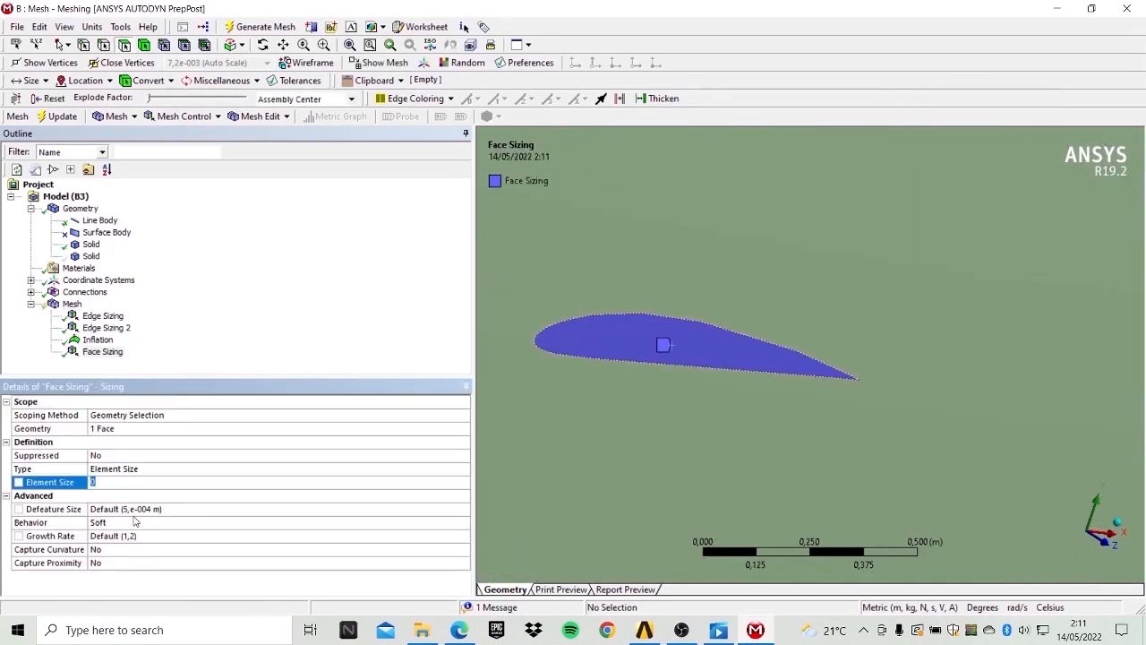
text(0)
click(186, 470)
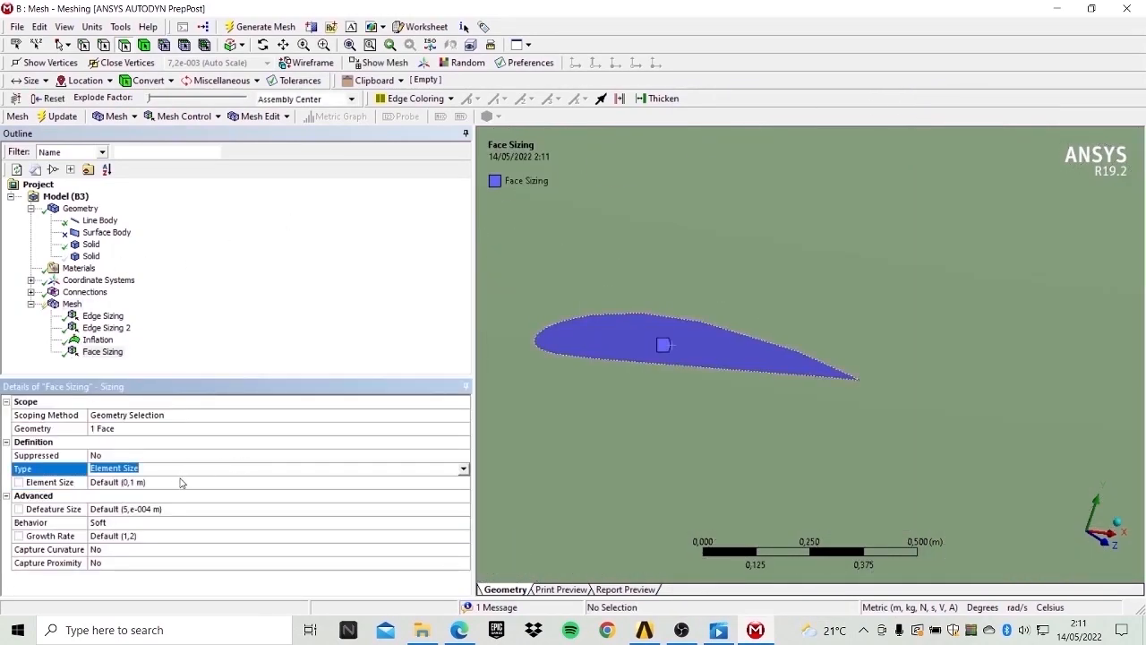
click(172, 482)
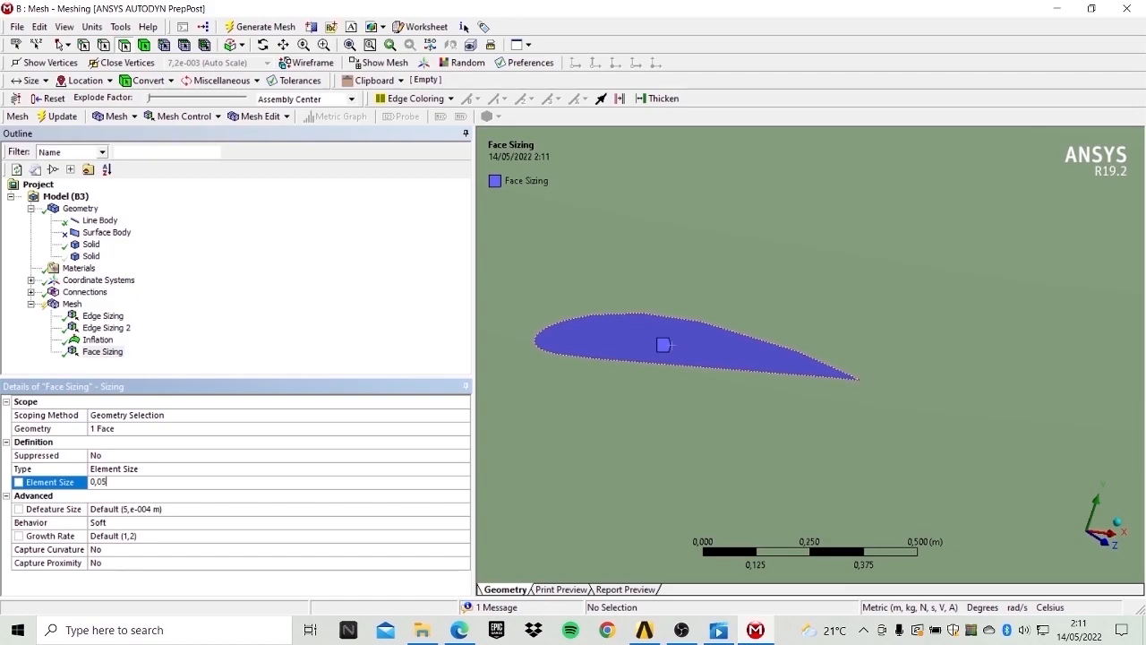
Set the face sizing behaviour to Hard and regenerate the mesh.
click(126, 522)
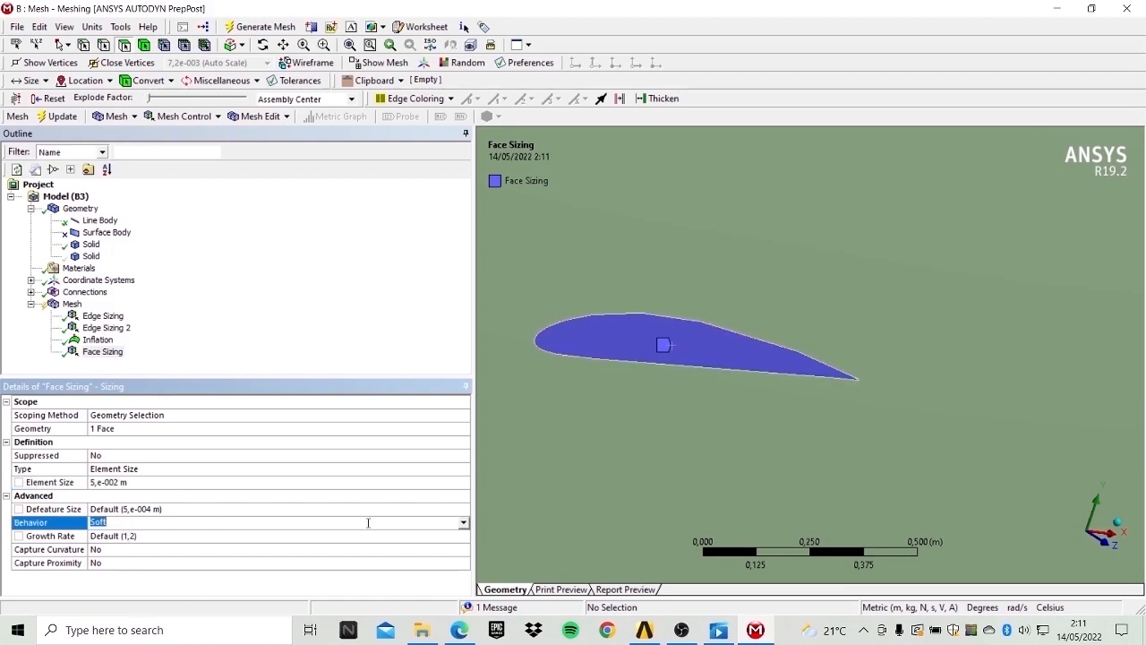
click(459, 522)
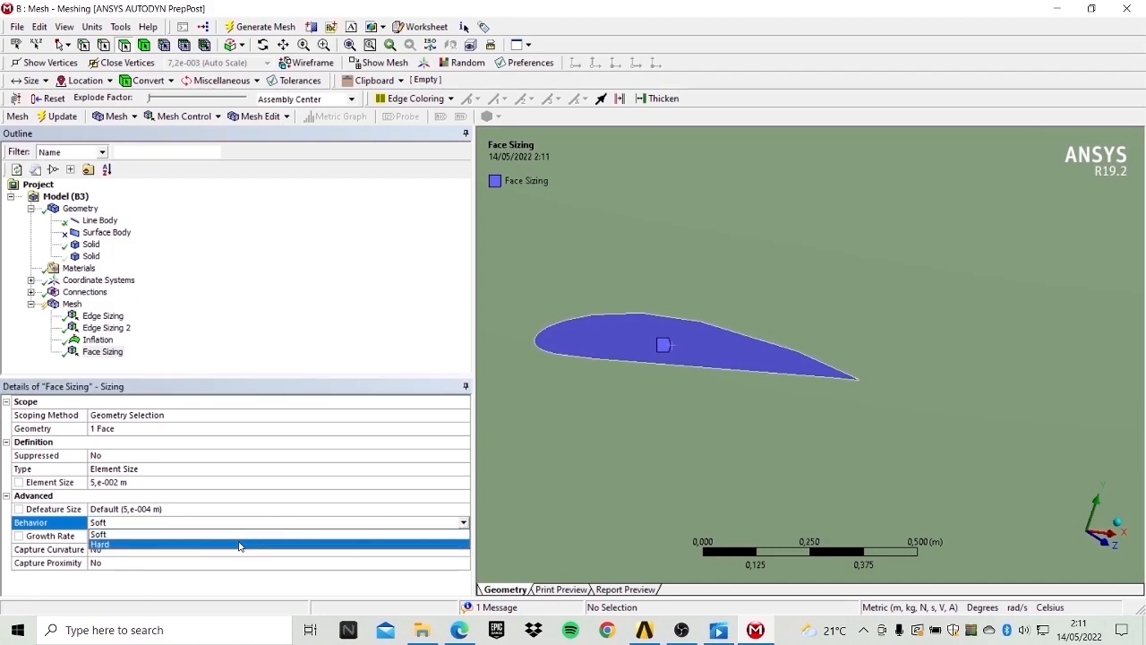
click(242, 543)
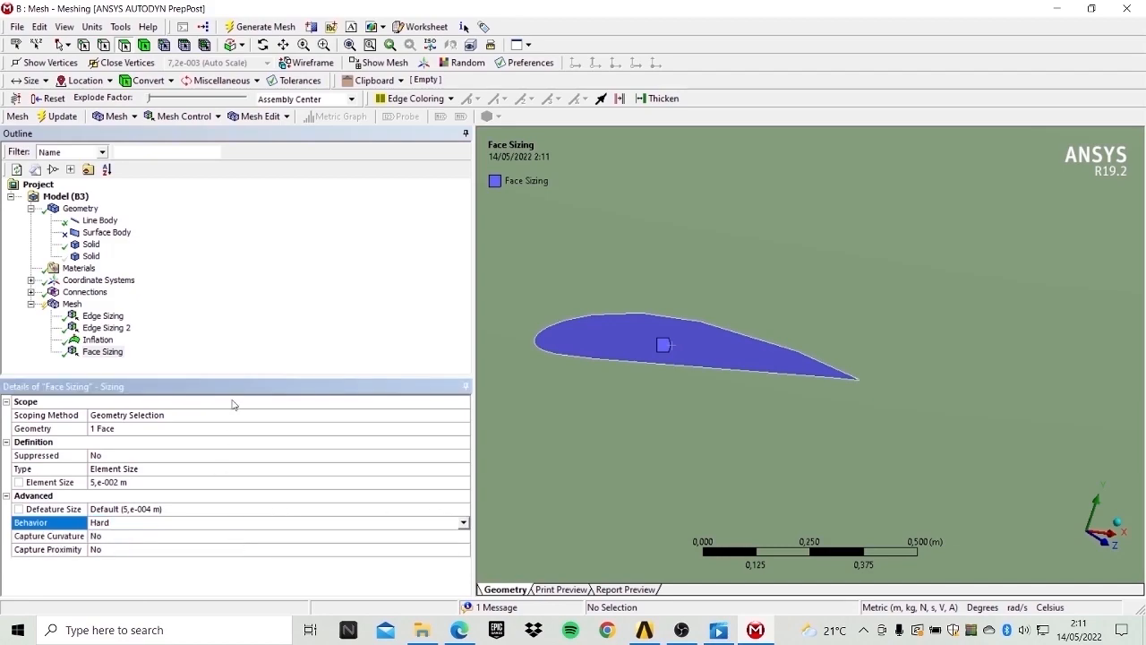
click(265, 27)
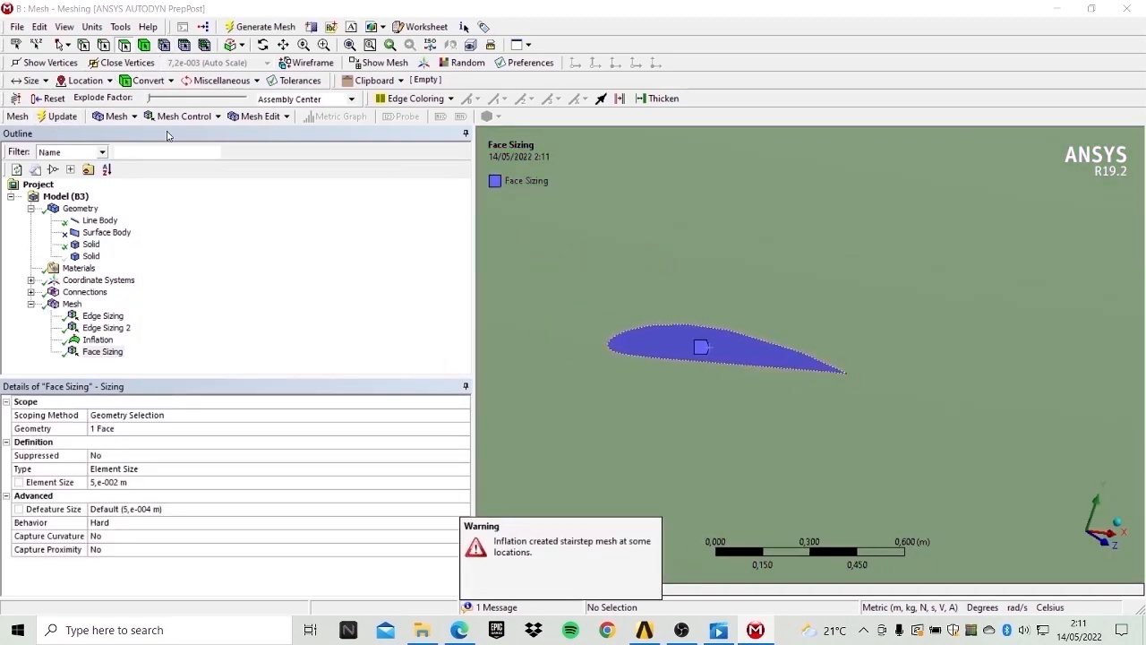
Display the mesh with all bodies shown and inspect the whole fluid domain.
click(71, 304)
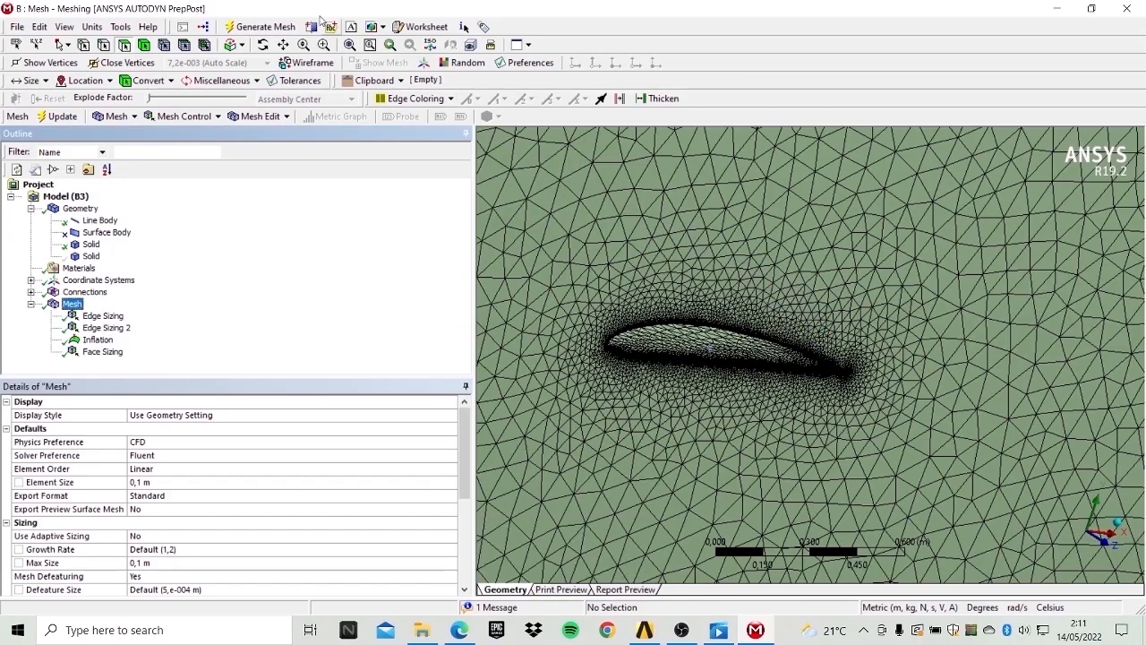
scroll(724, 358, down, 3)
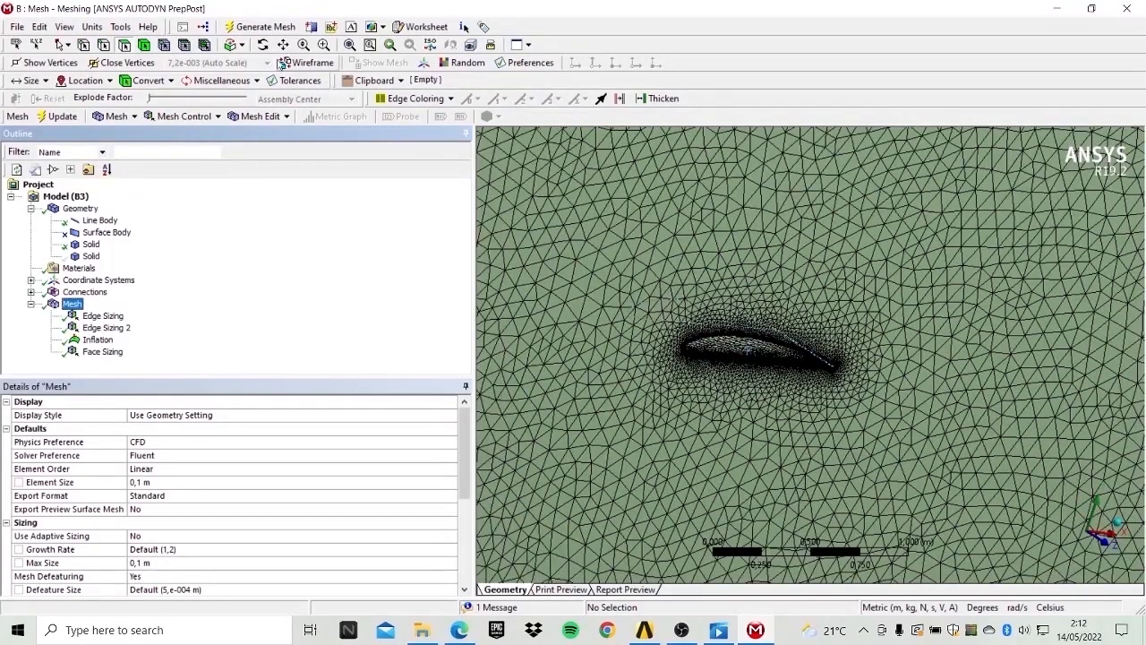
click(263, 45)
drag(761, 246, 873, 353)
scroll(878, 357, down, 5)
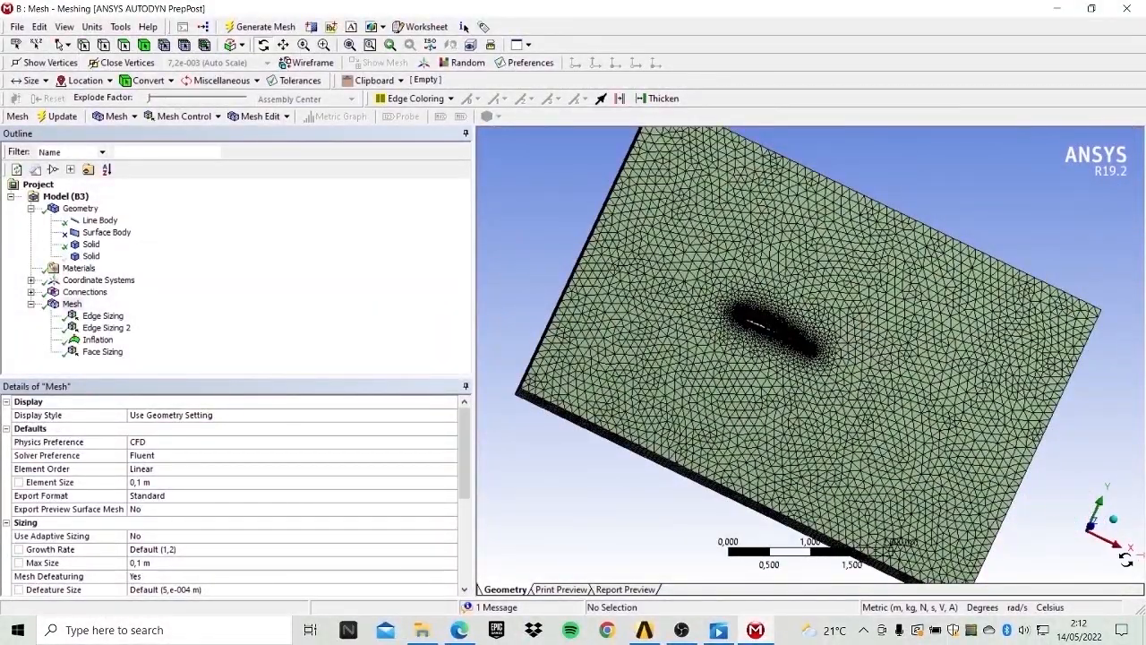
click(1094, 527)
scroll(724, 385, down, 2)
right_click(566, 296)
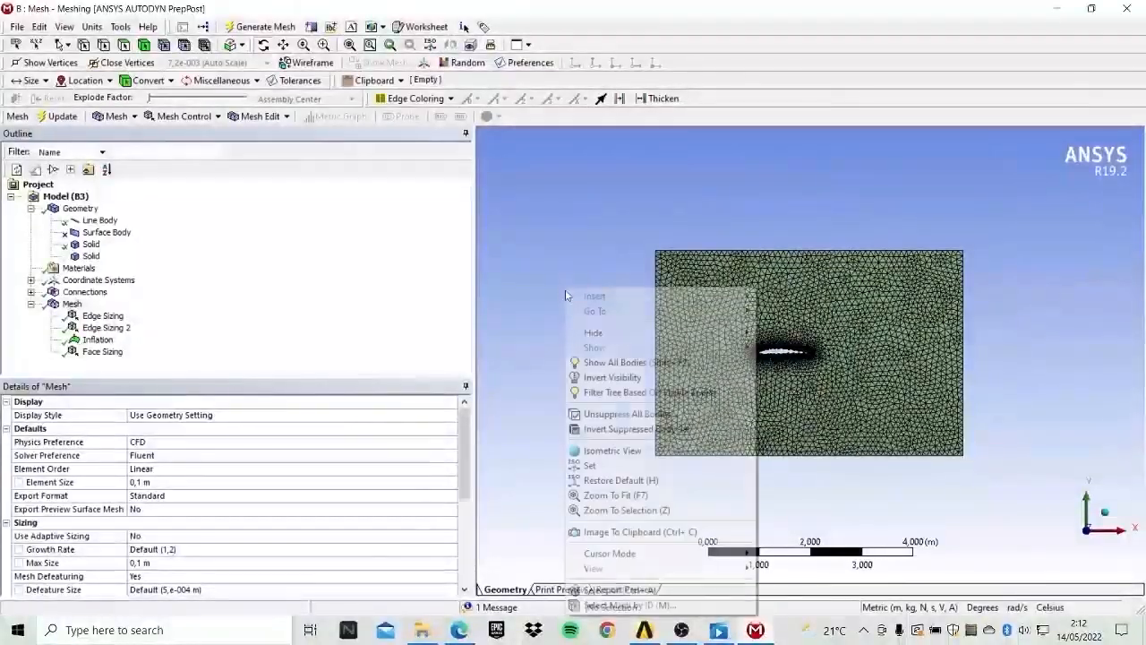
click(629, 366)
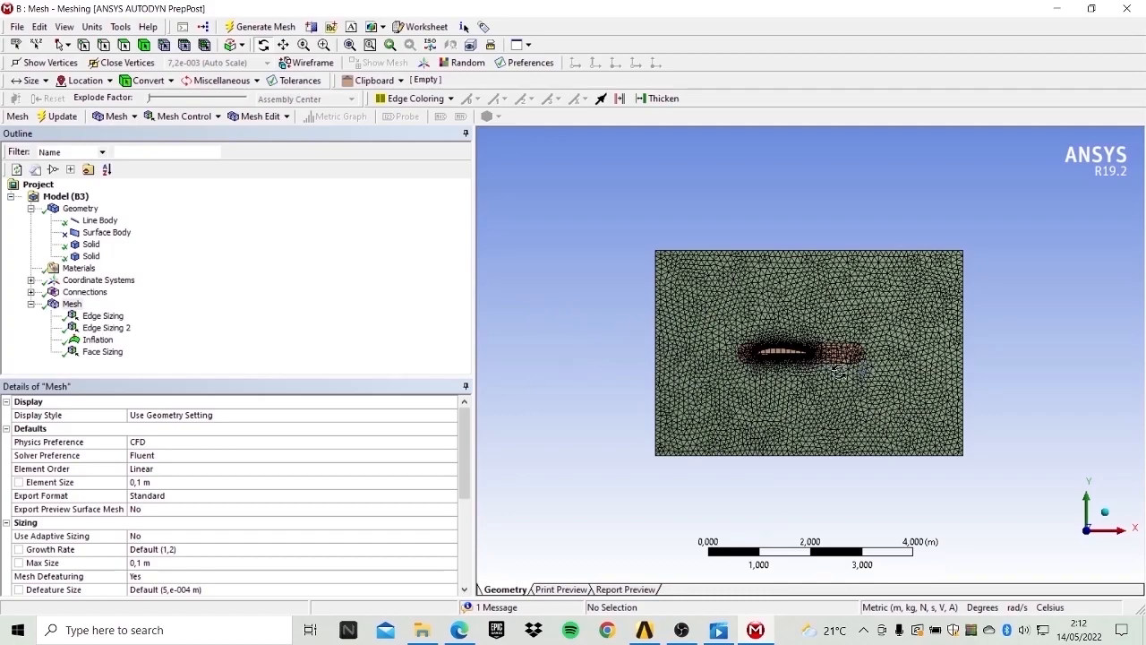
scroll(839, 372, up, 2)
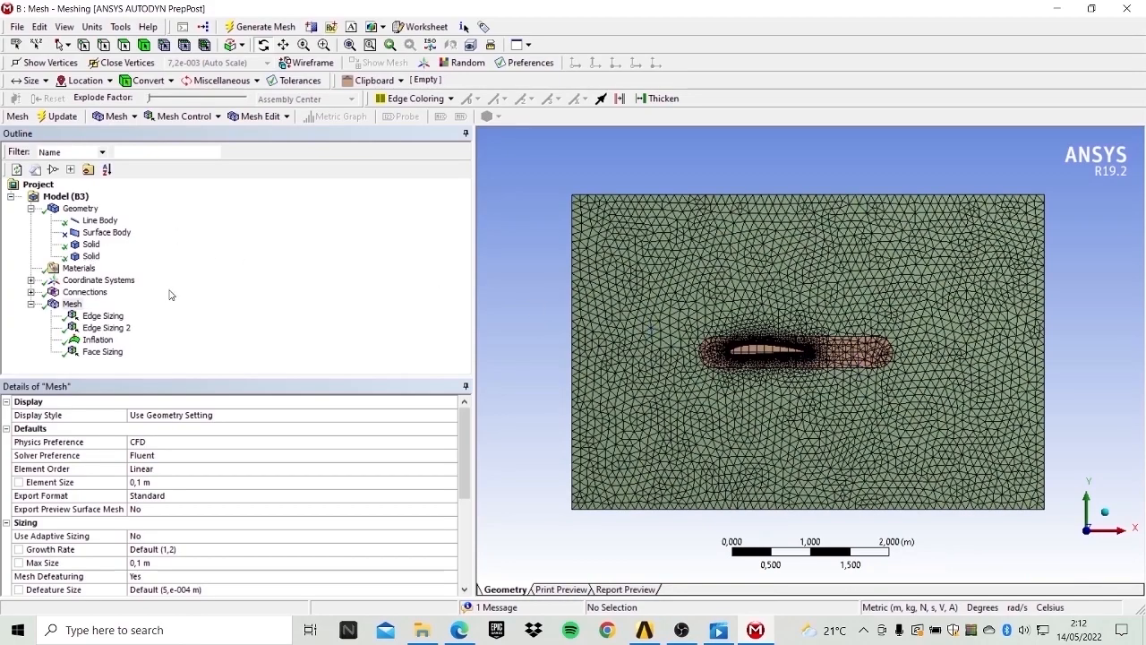
scroll(759, 325, down, 1)
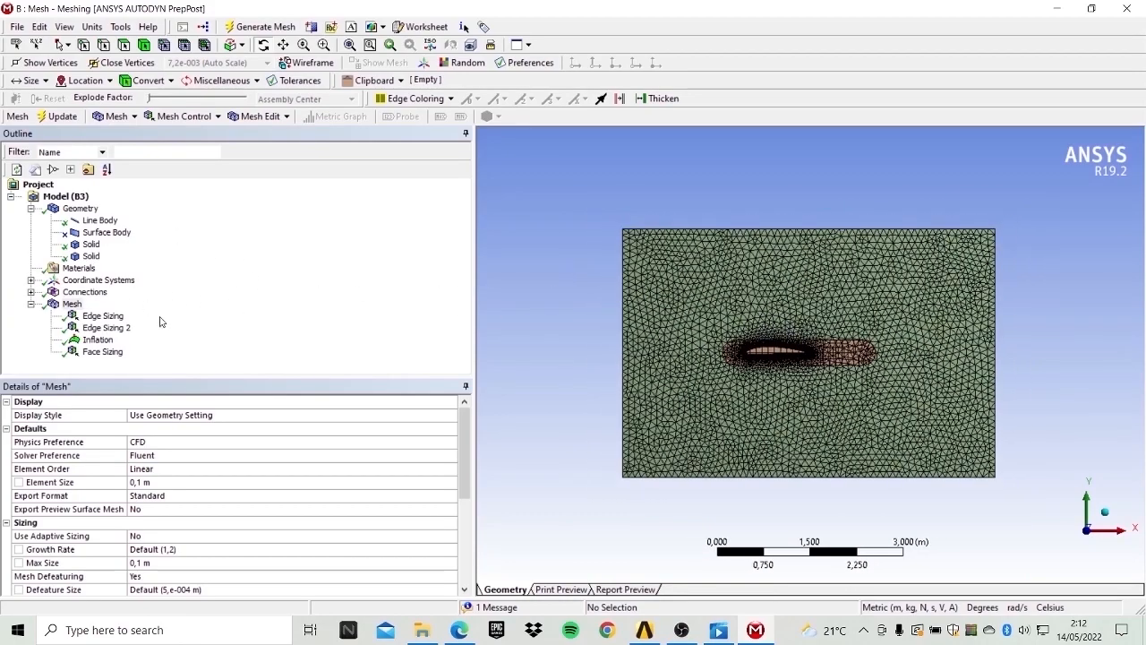
right_click(72, 305)
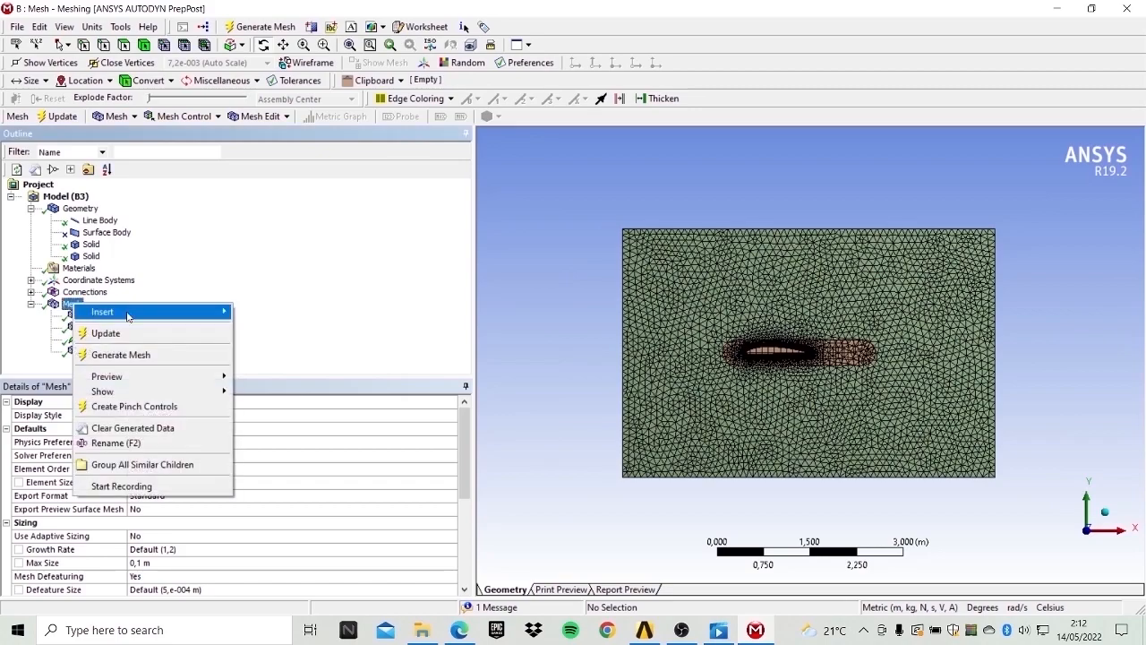
mouse_move(127, 316)
click(290, 332)
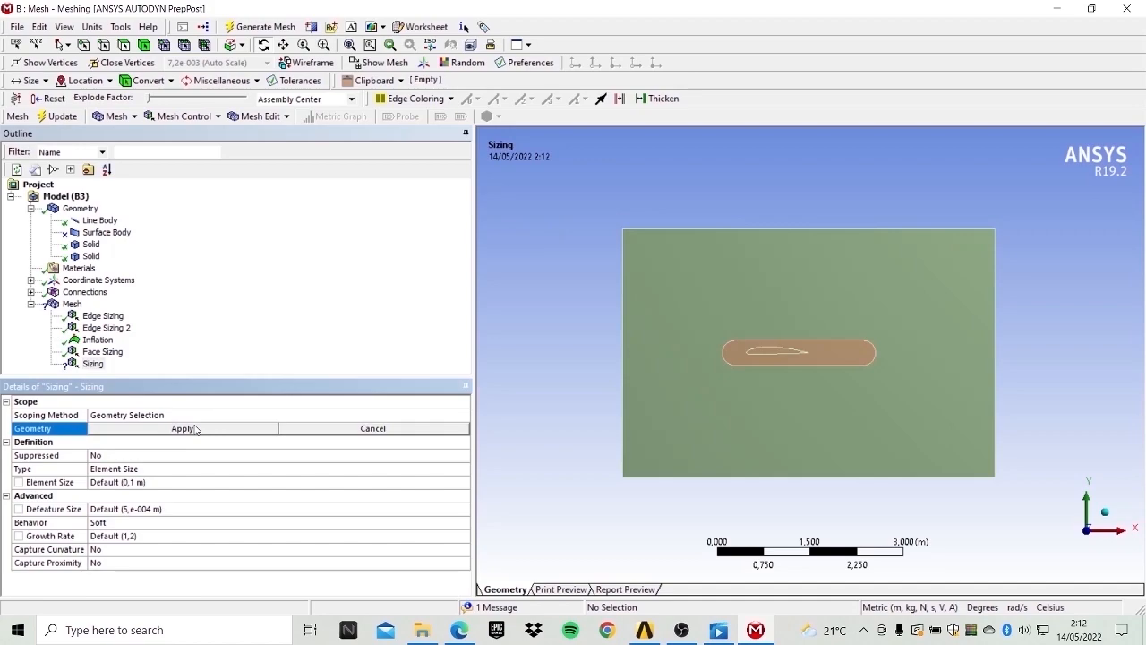
click(375, 457)
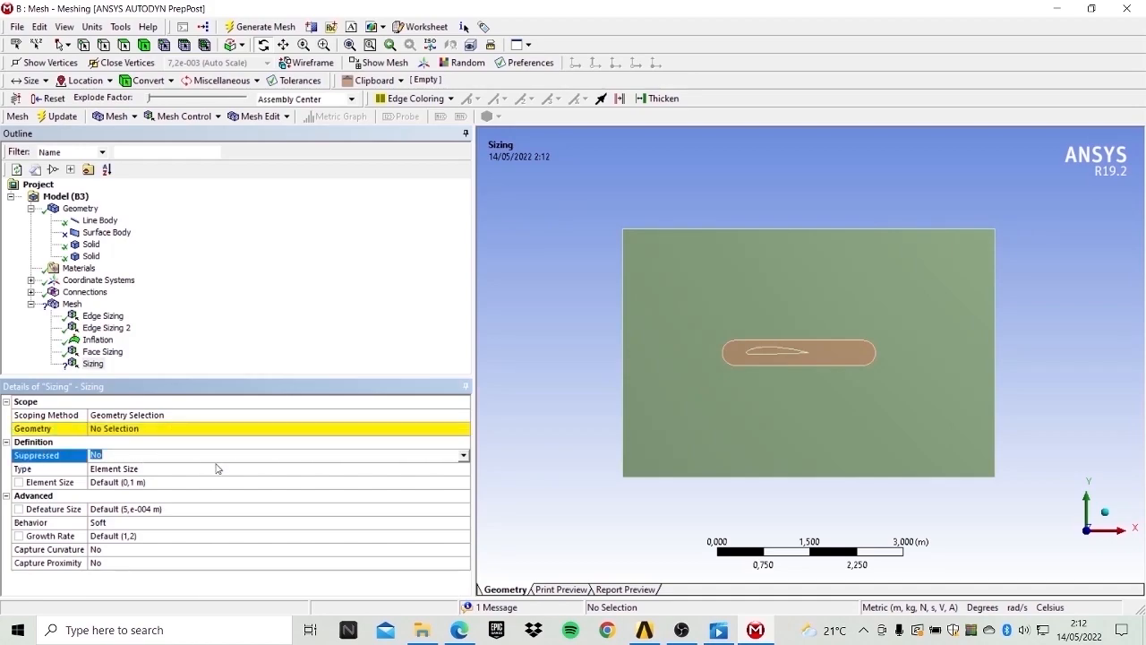
click(206, 469)
click(463, 469)
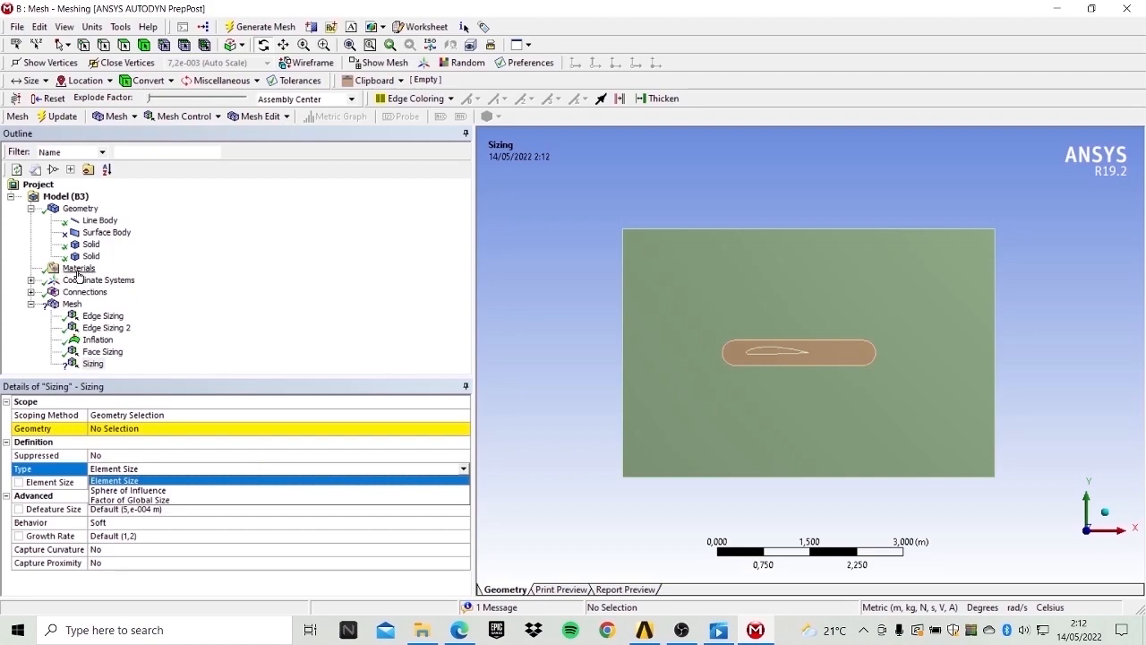
click(93, 362)
right_click(95, 362)
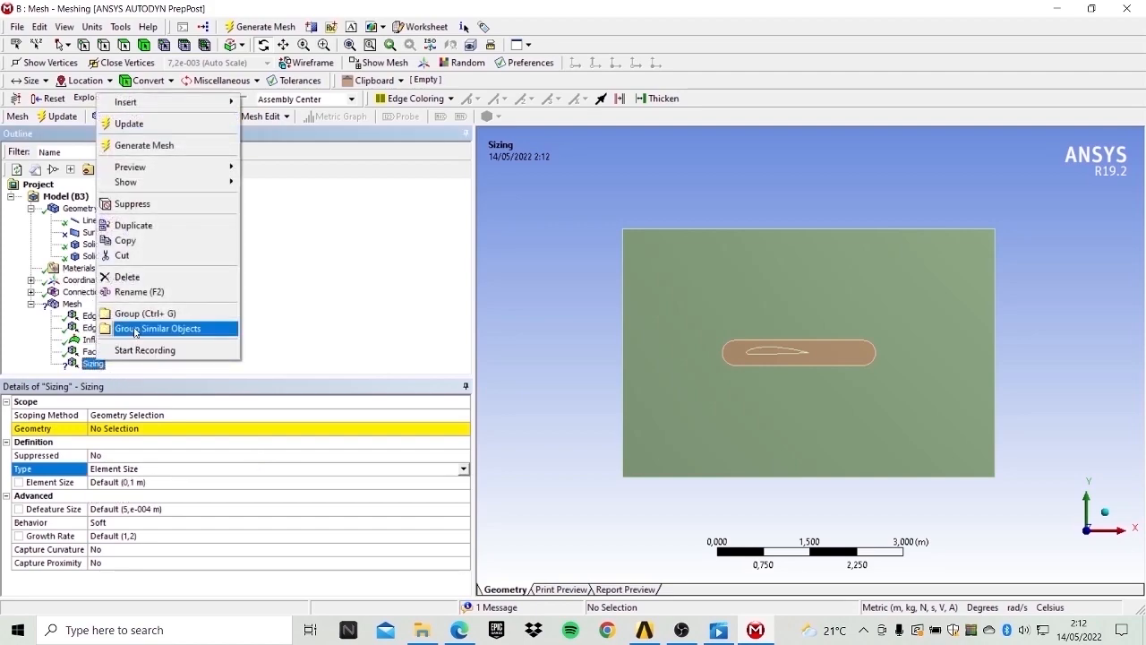
click(126, 276)
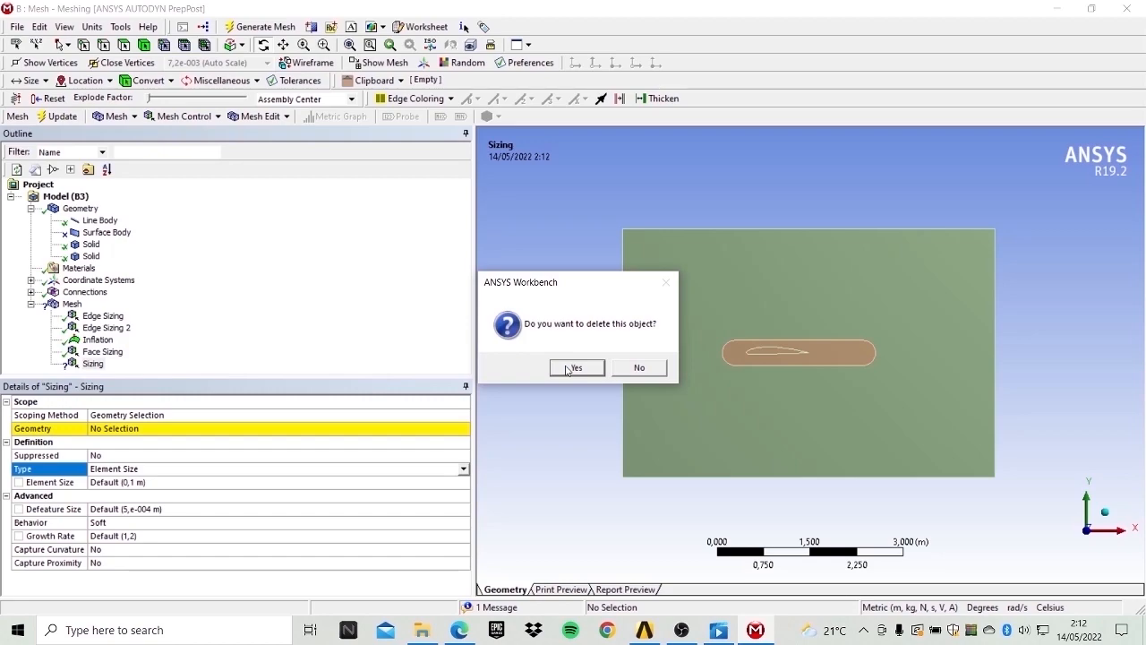
click(568, 369)
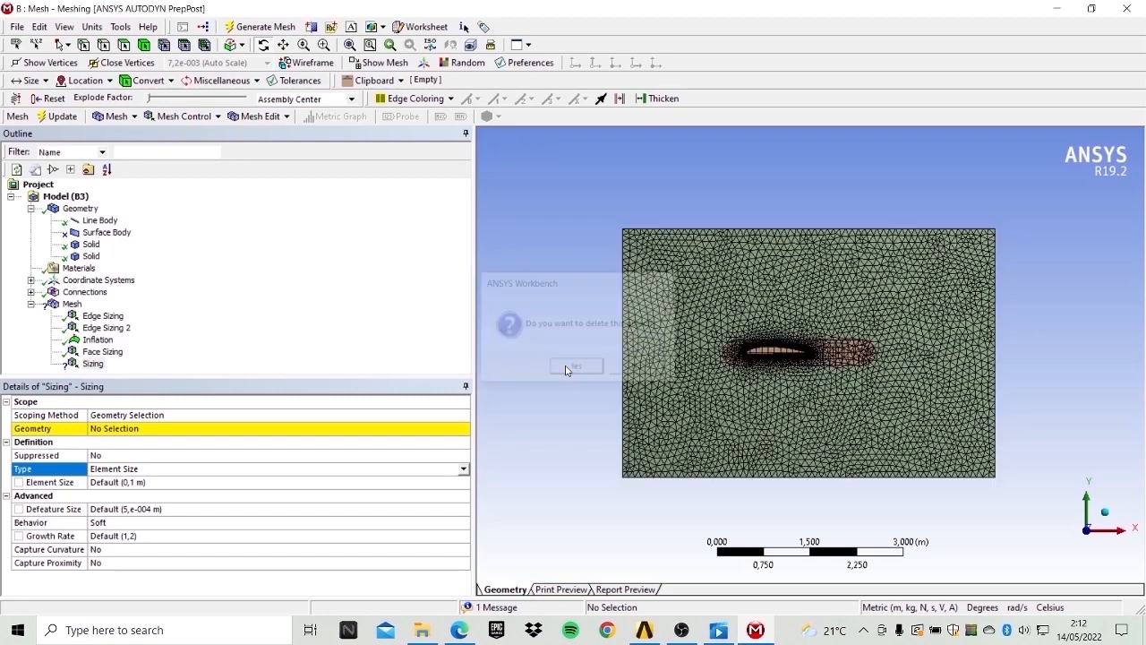
right_click(77, 304)
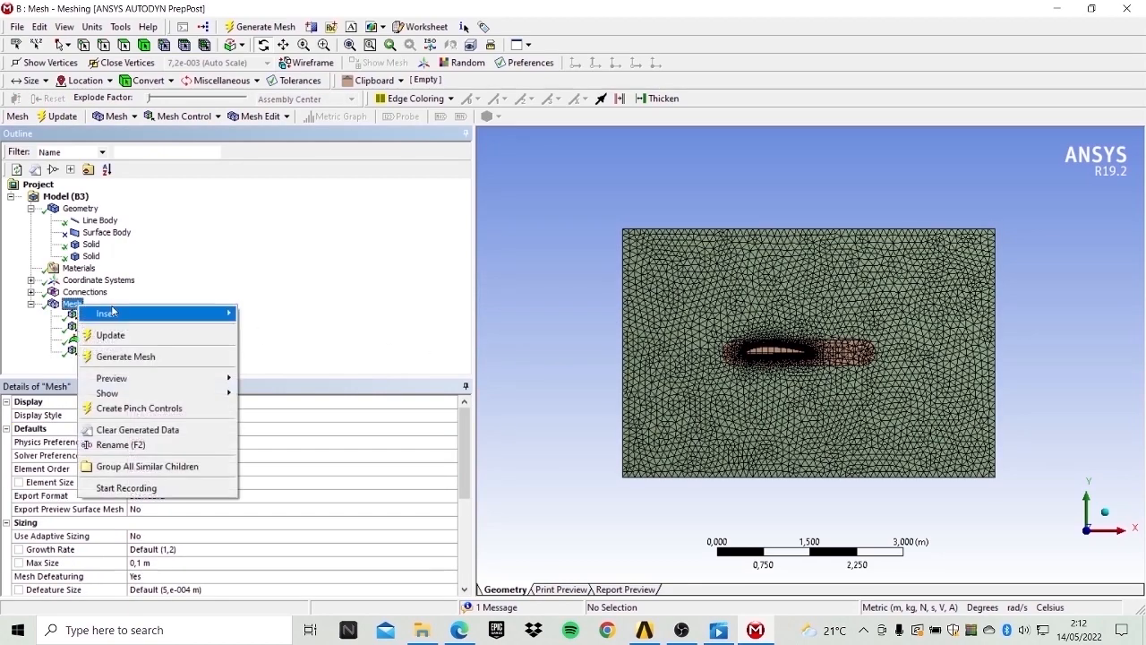
mouse_move(111, 313)
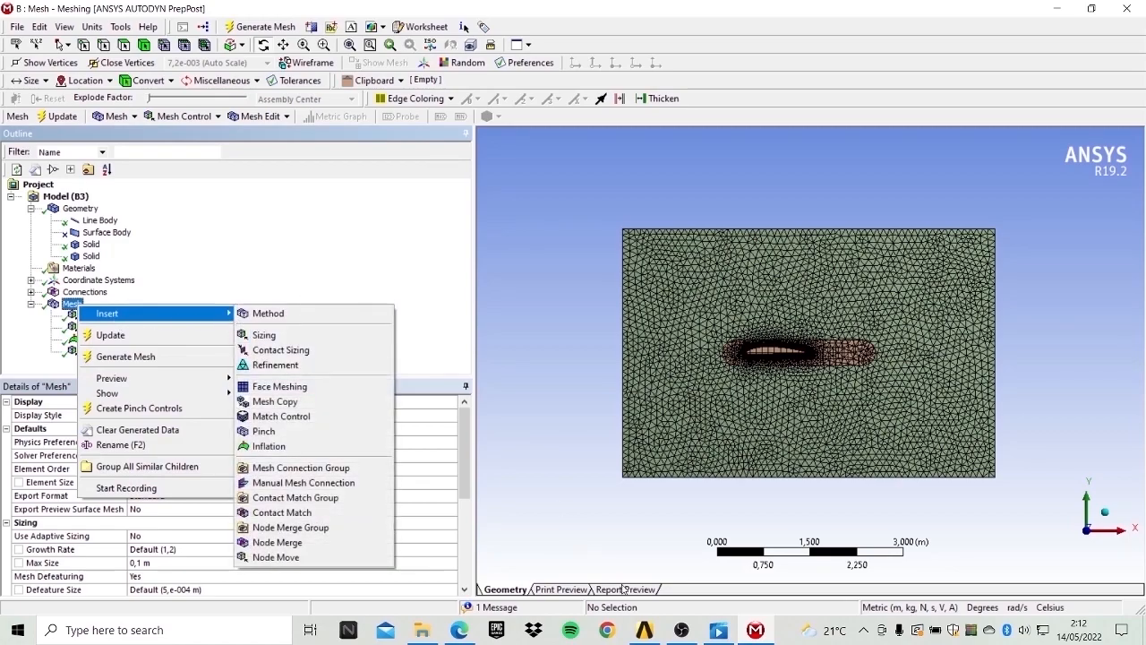
click(682, 630)
key(alt+Tab)
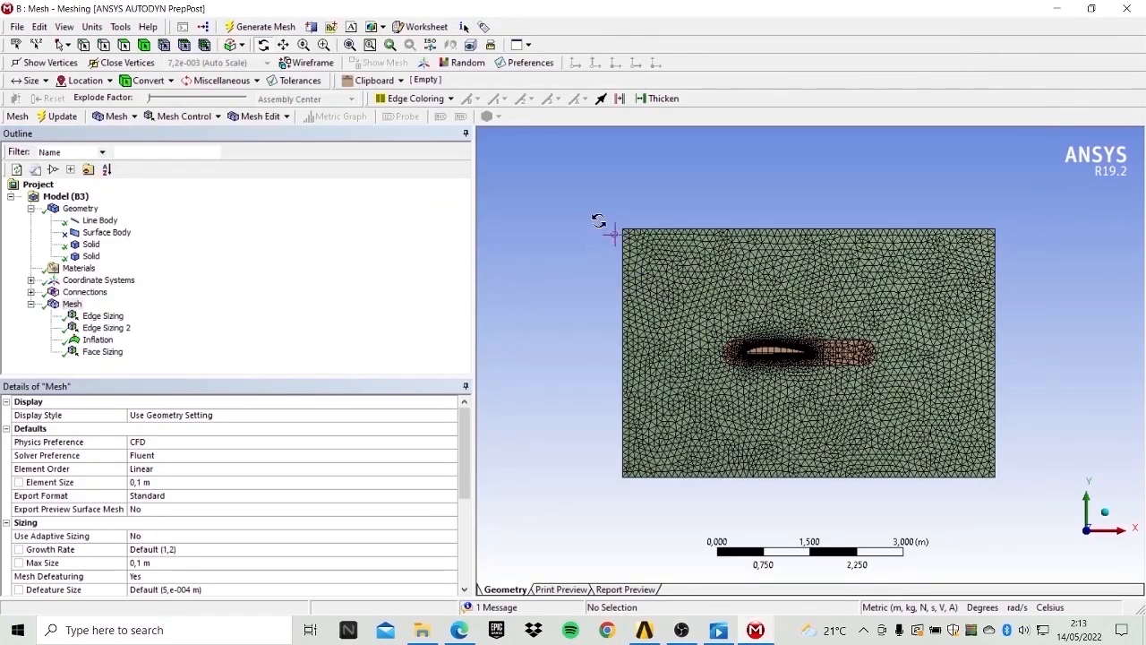
scroll(845, 343, down, 1)
scroll(845, 344, up, 1)
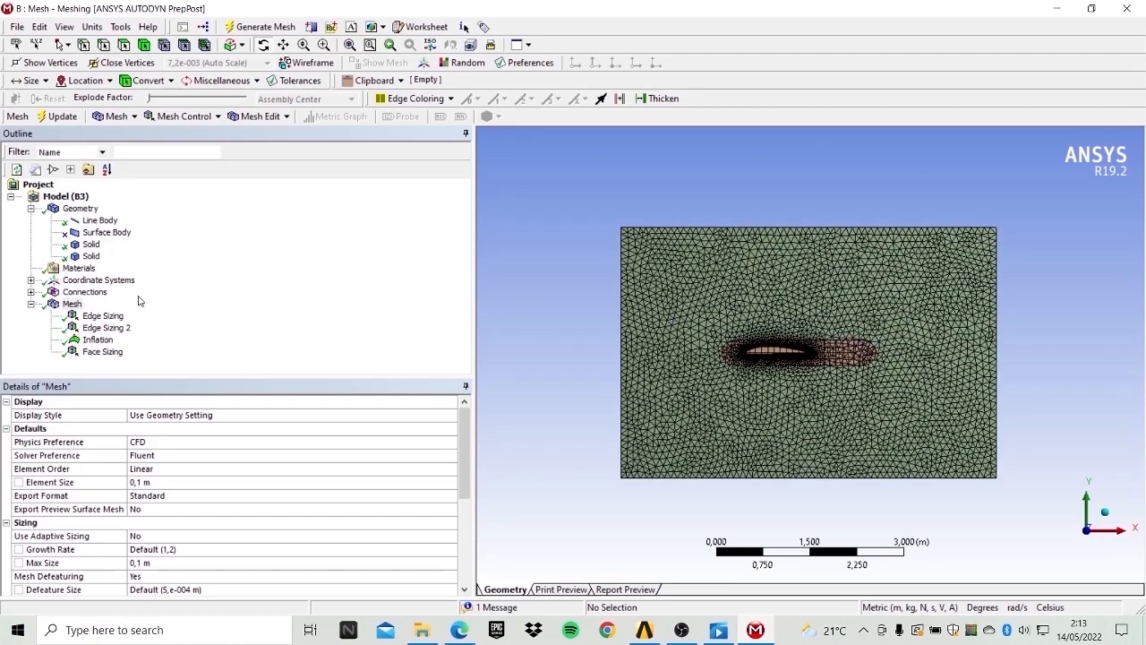
Insert a body sizing scoped to the fluid domain body and set its type to Body of Influence.
click(75, 304)
right_click(76, 305)
mouse_move(126, 309)
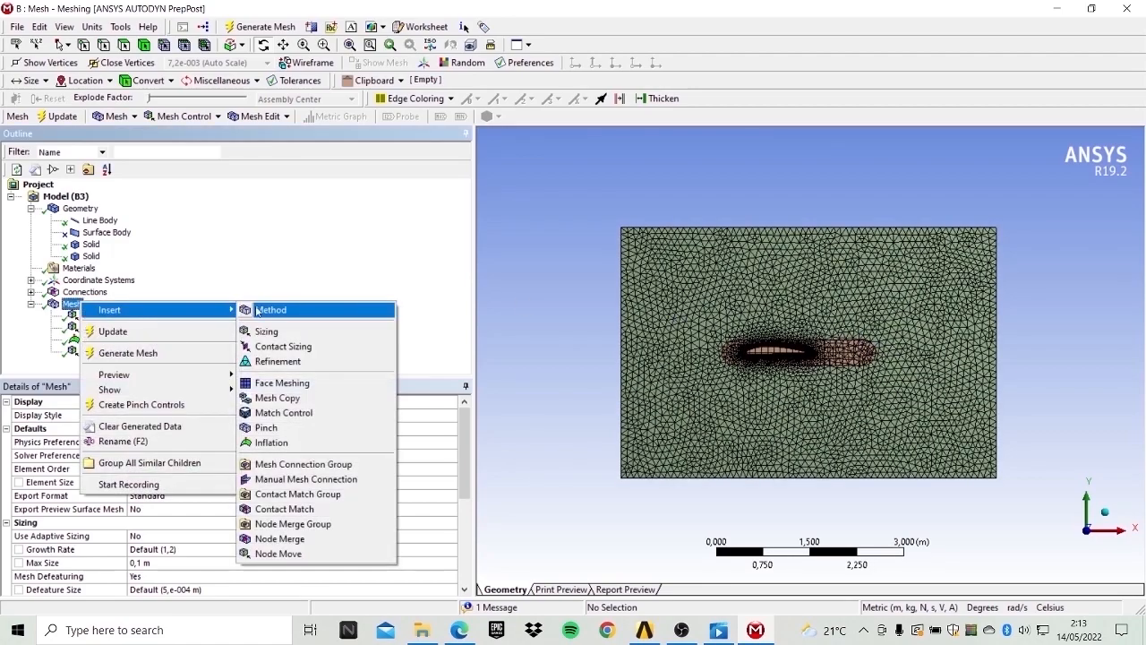
click(278, 331)
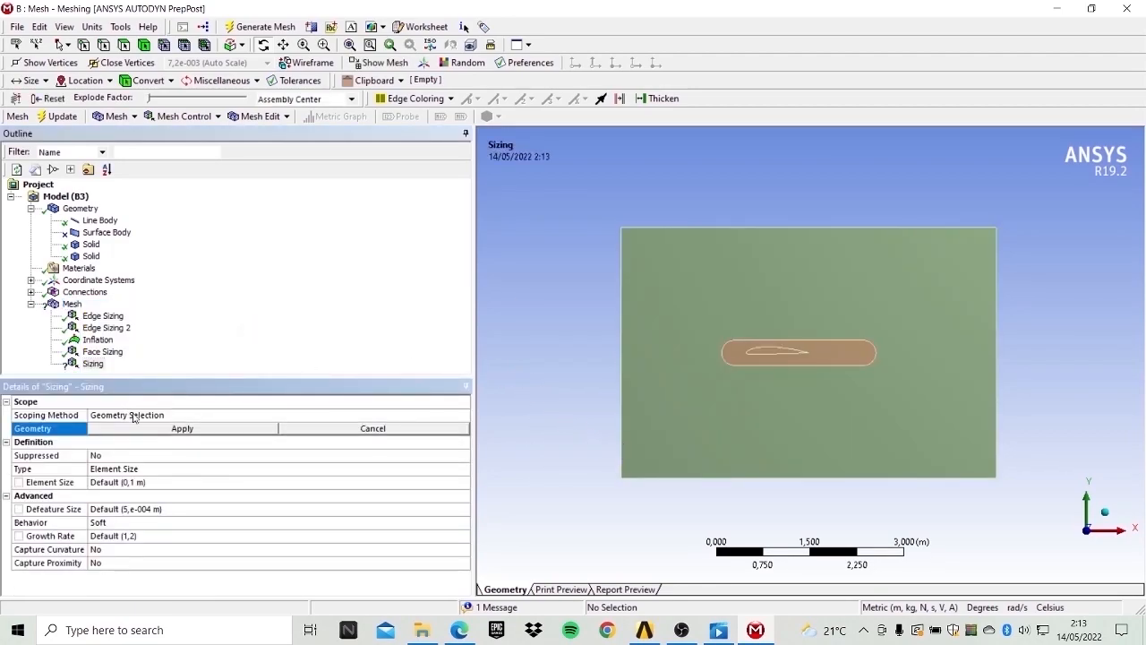
click(665, 254)
click(211, 431)
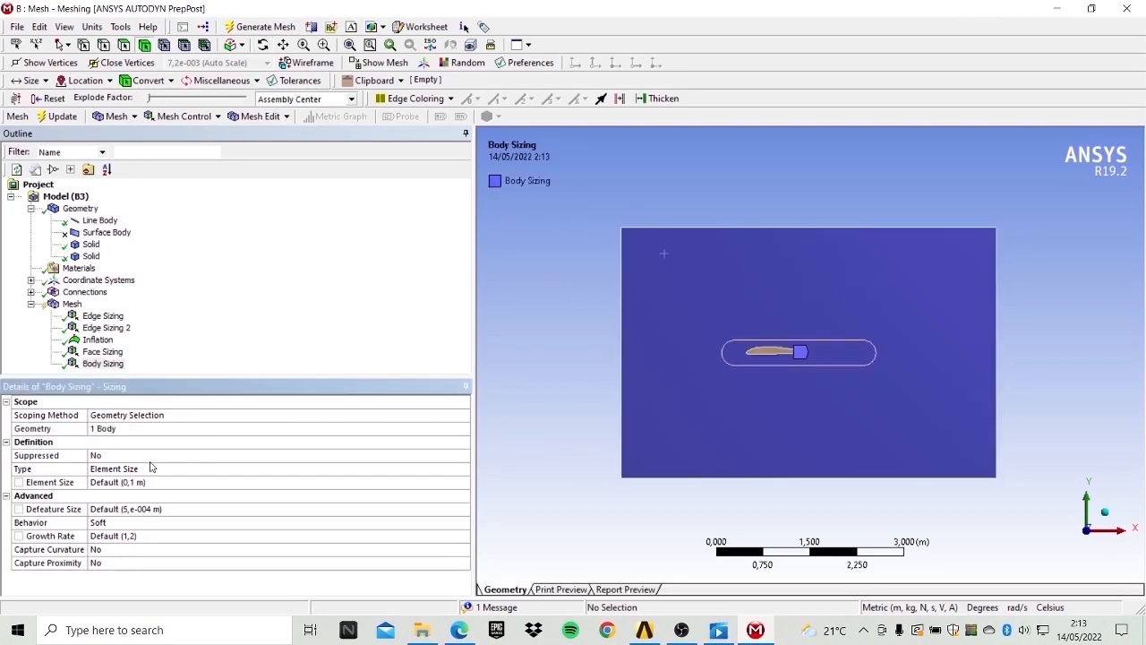
click(192, 466)
click(463, 470)
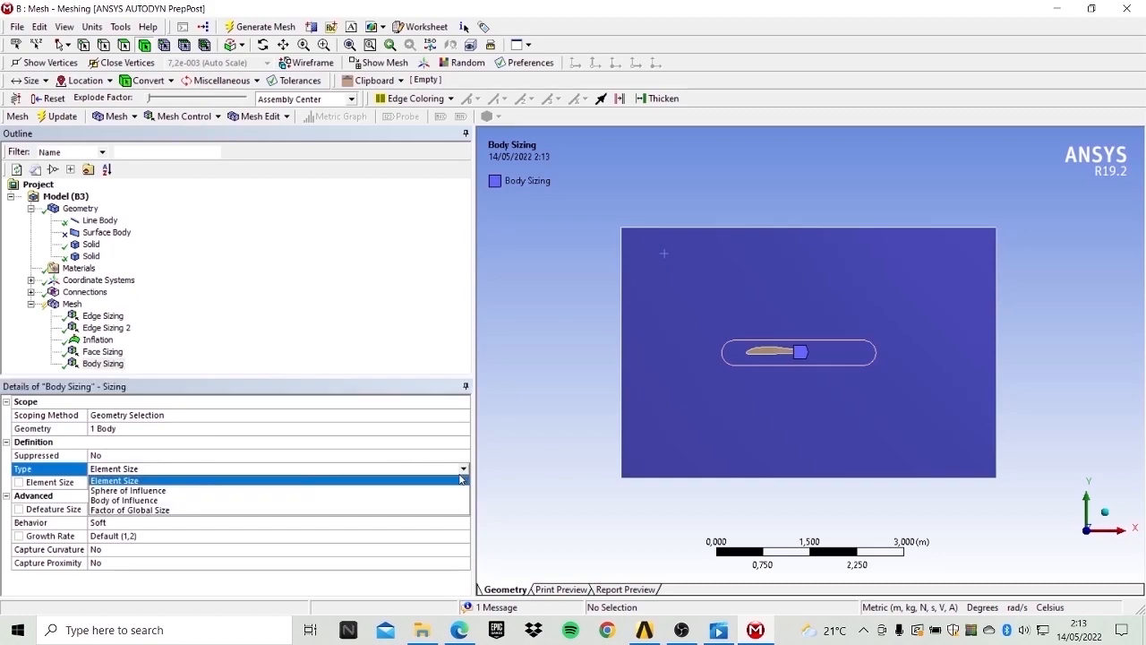
click(178, 501)
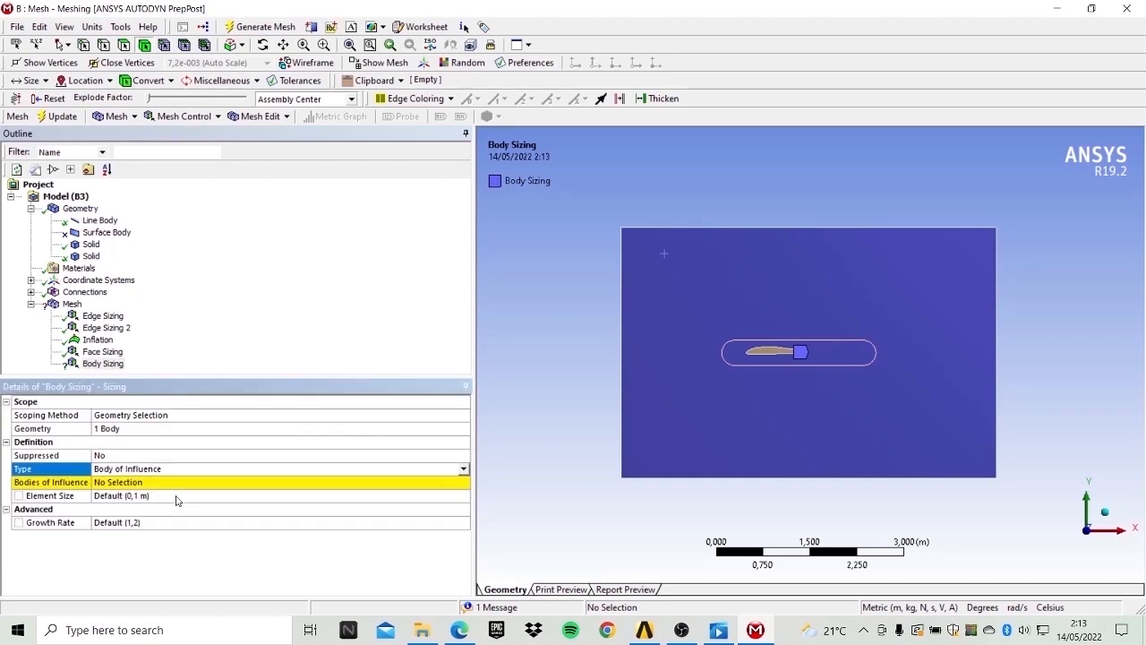
Assign the meshing-aid oval body as the sizing's body of influence.
click(126, 484)
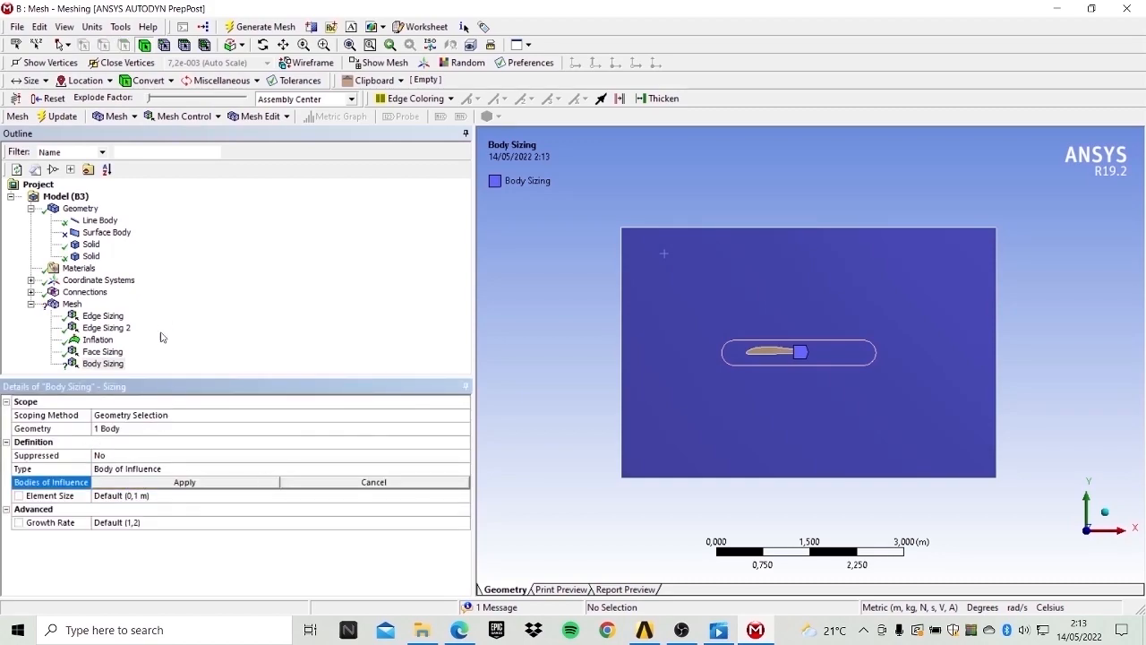
click(95, 256)
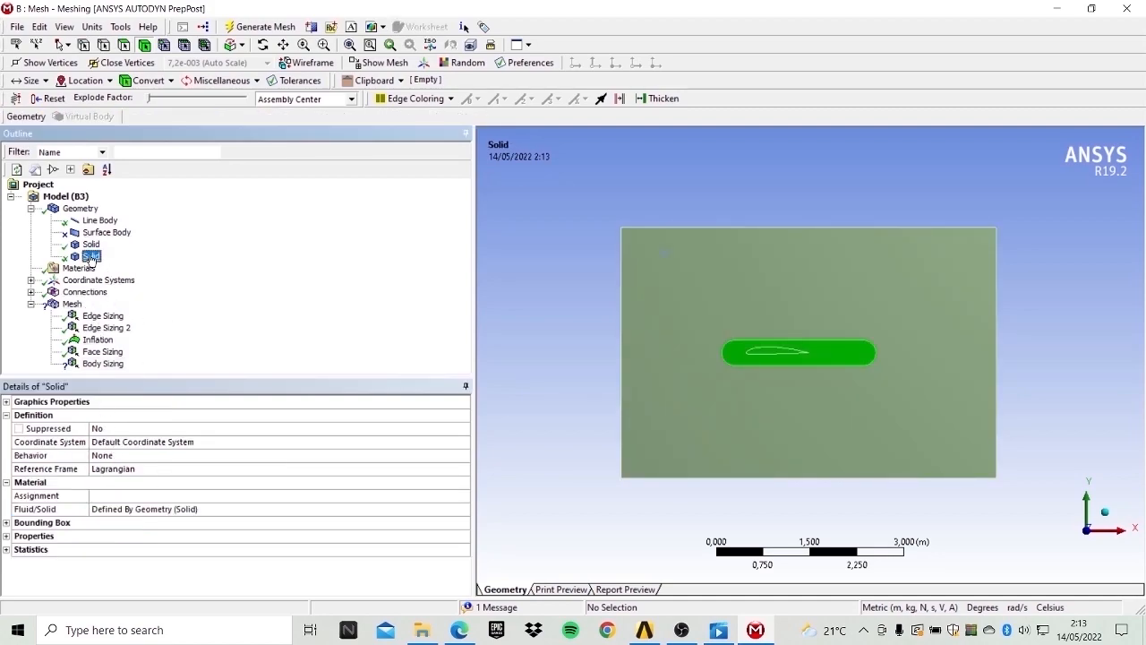
click(103, 362)
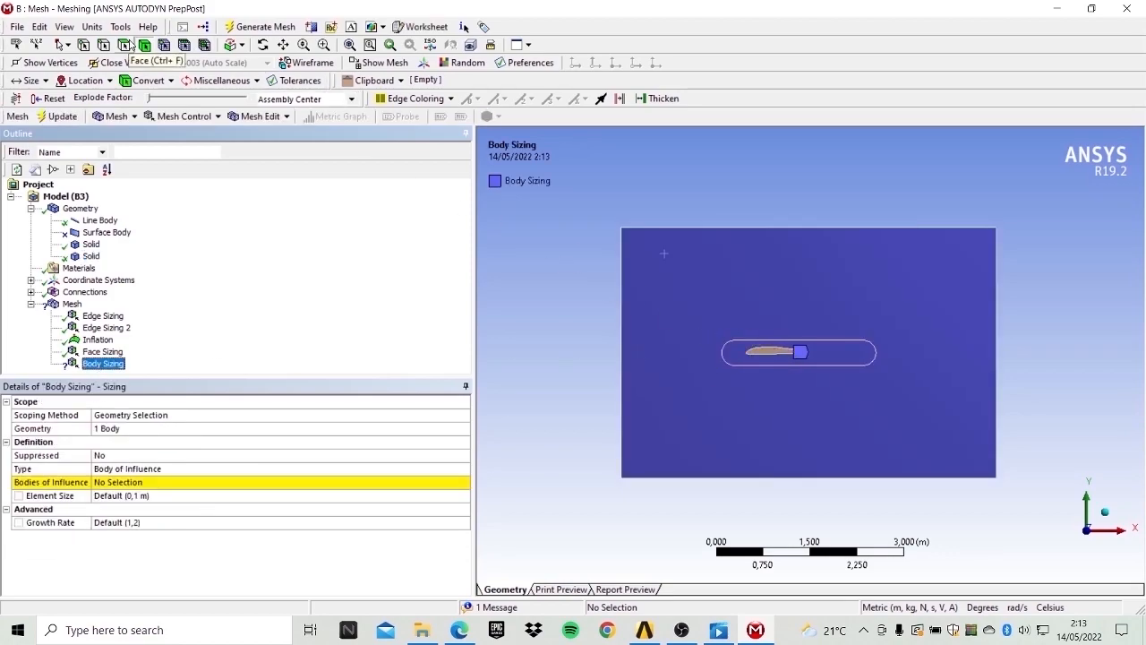
click(737, 360)
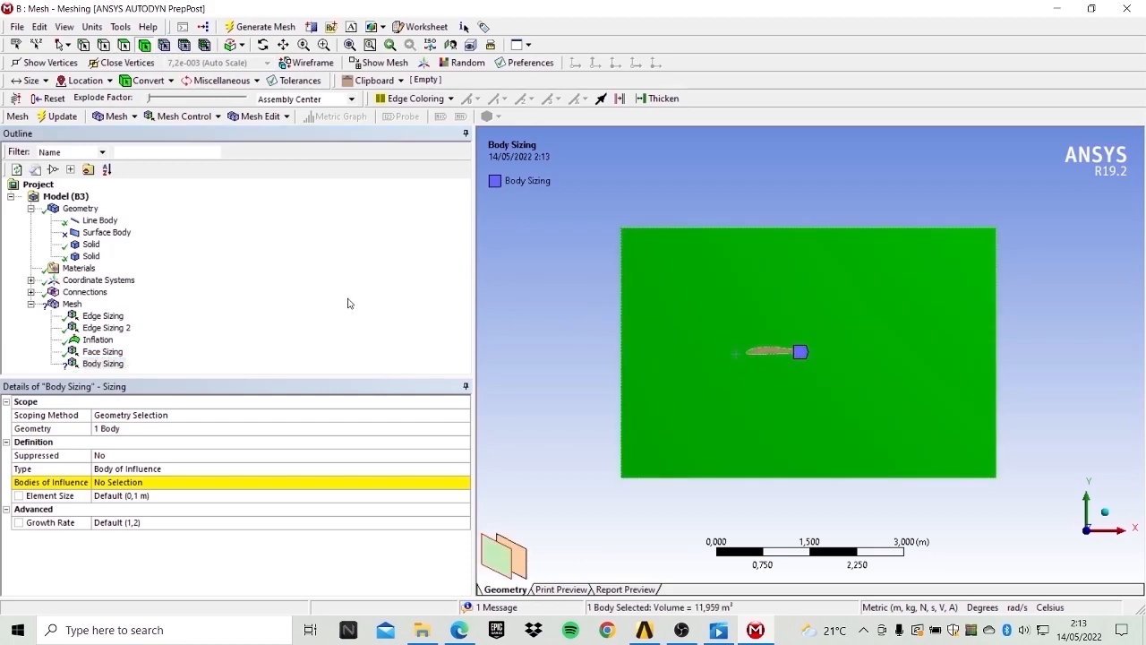
click(112, 484)
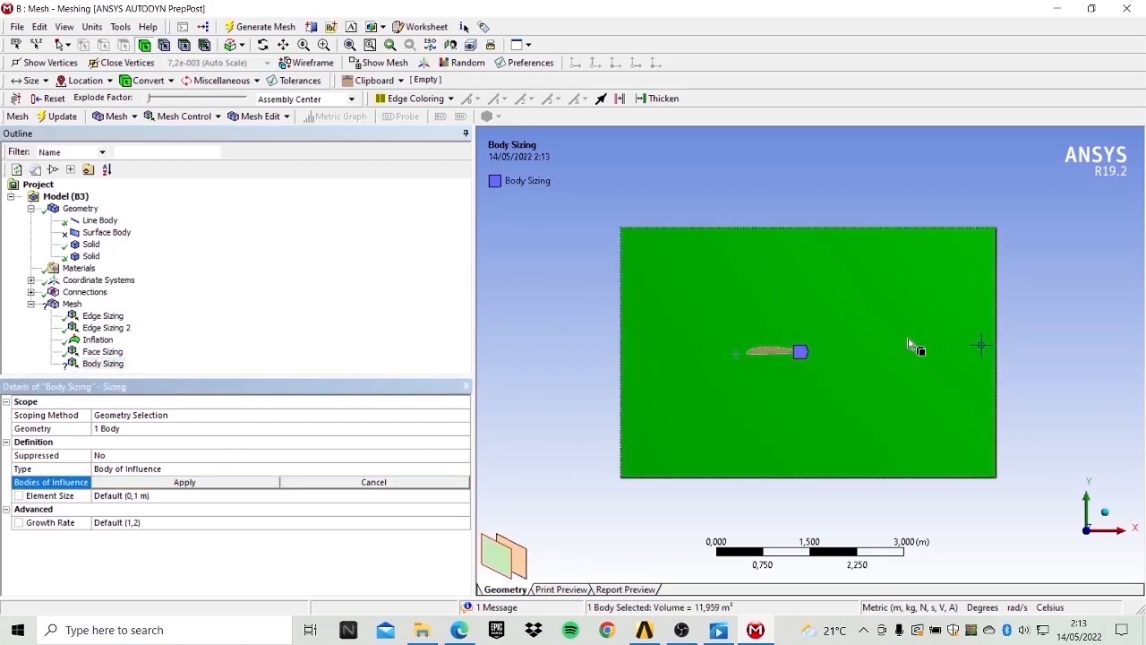
click(779, 351)
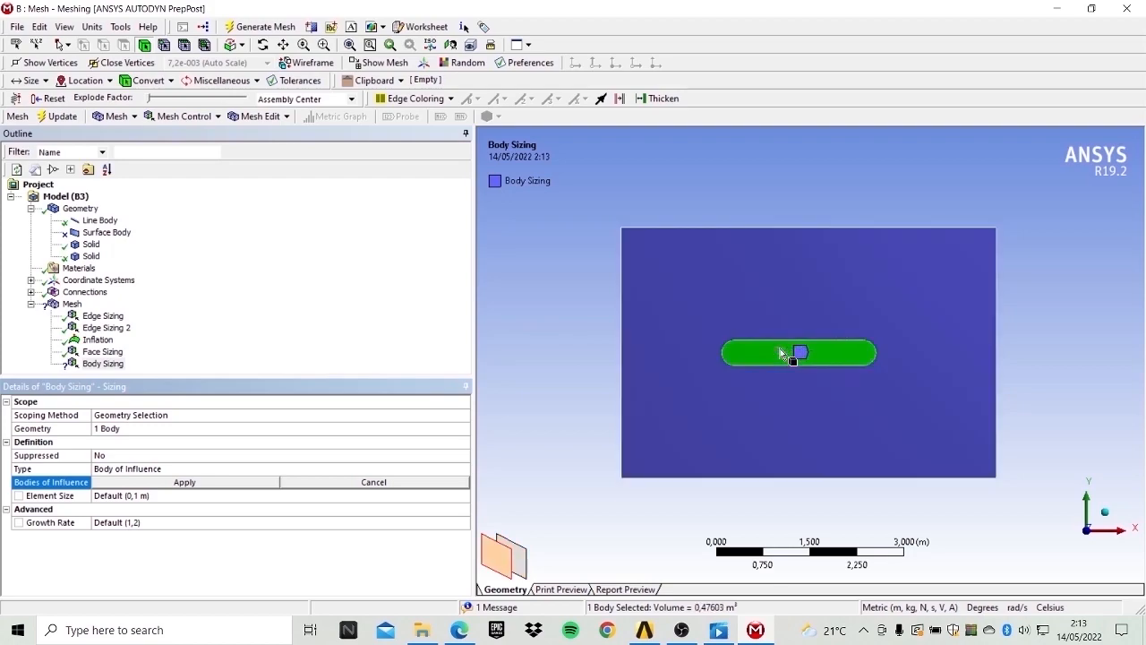
click(113, 483)
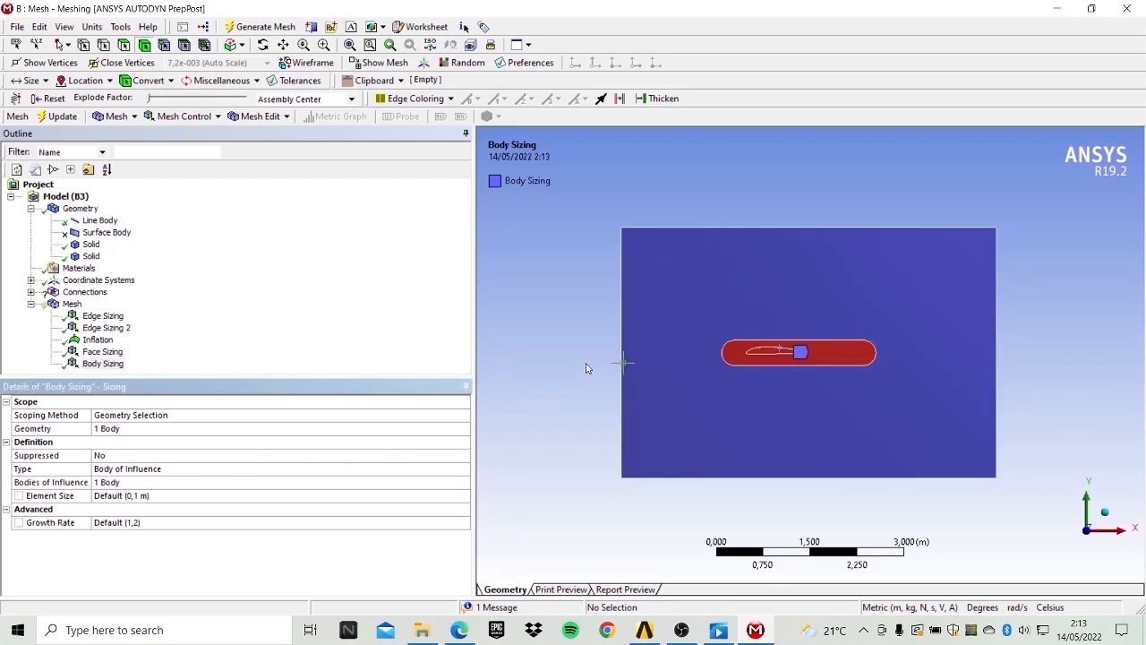
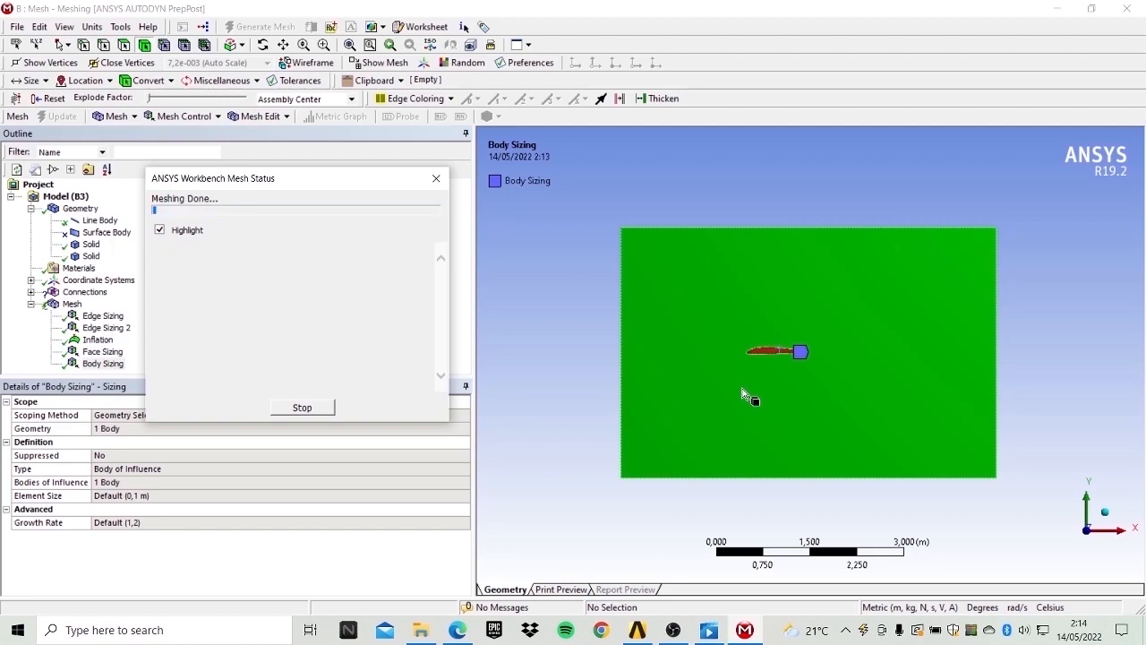
Inspect the regenerated mesh around the airfoil and across the whole fluid domain from several angles.
click(72, 304)
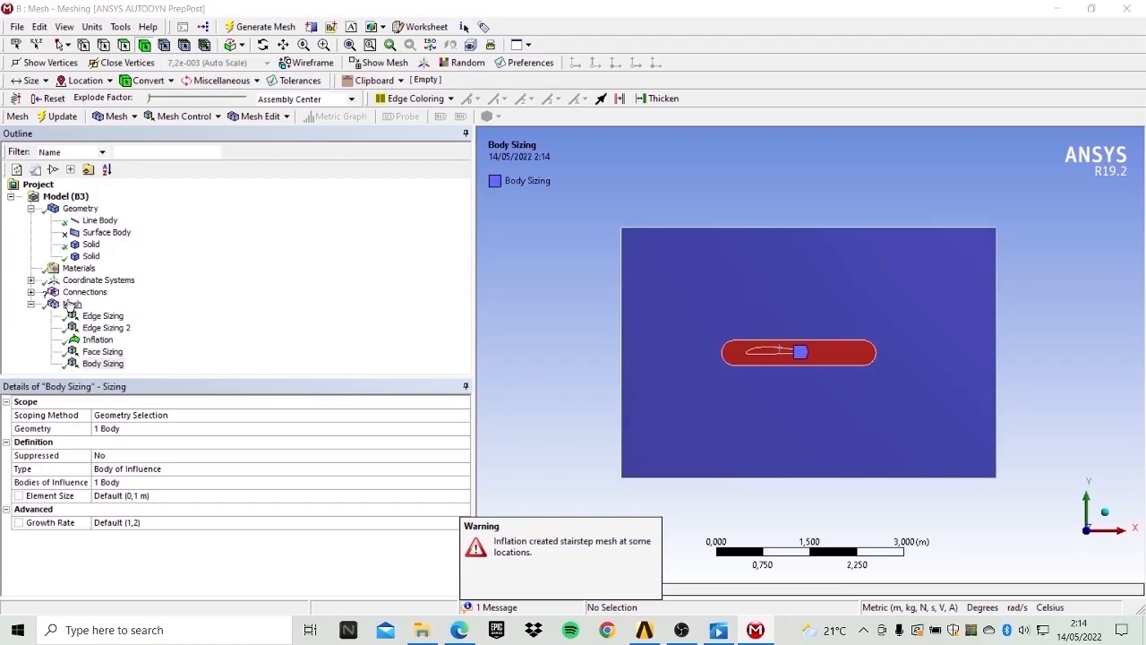
click(261, 46)
mouse_move(975, 278)
mouse_down()
mouse_move(1026, 281)
mouse_move(899, 314)
mouse_move(1016, 289)
mouse_move(985, 292)
mouse_up()
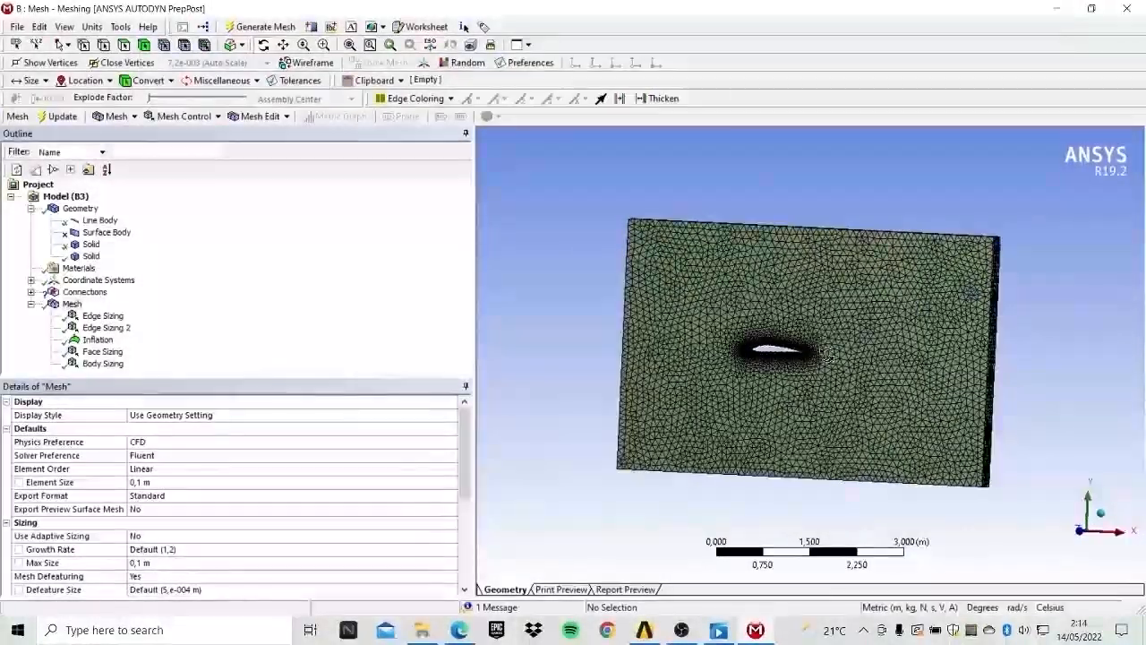
scroll(878, 378, up, 3)
scroll(878, 379, up, 5)
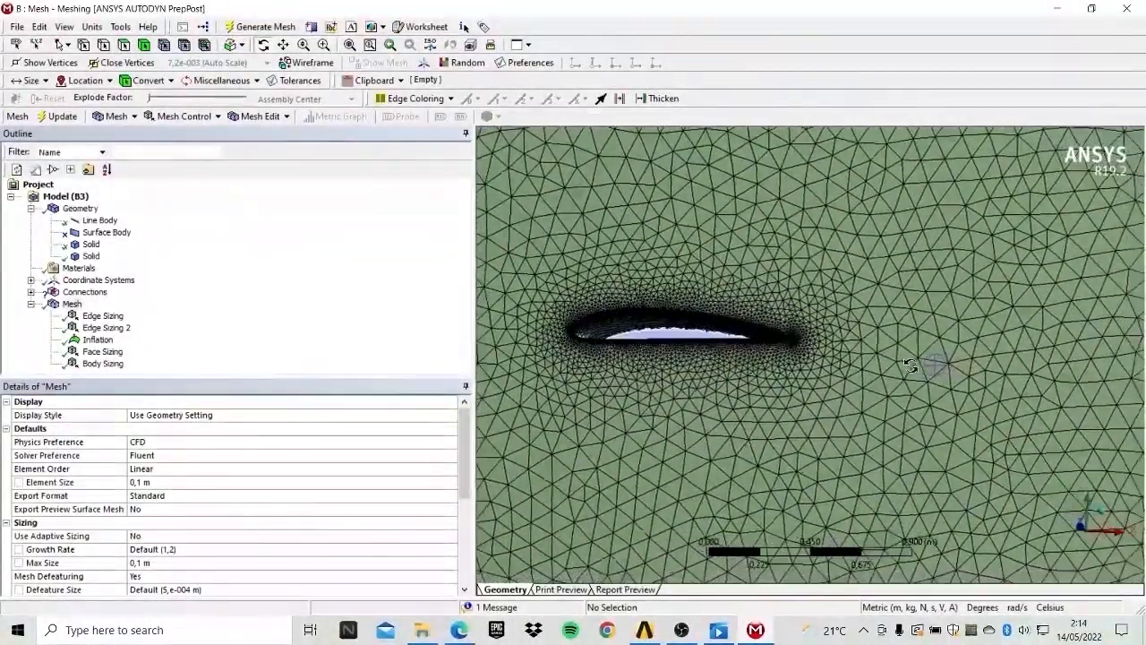
drag(910, 366, 934, 374)
scroll(934, 374, down, 5)
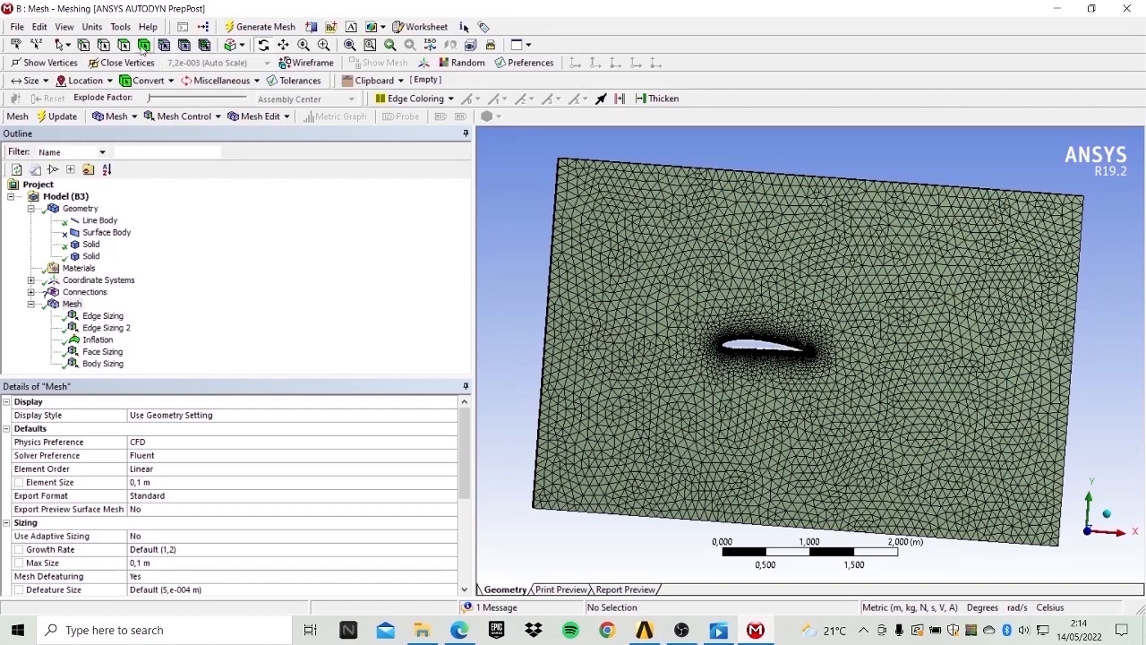
click(262, 45)
drag(688, 210, 743, 242)
scroll(744, 242, down, 5)
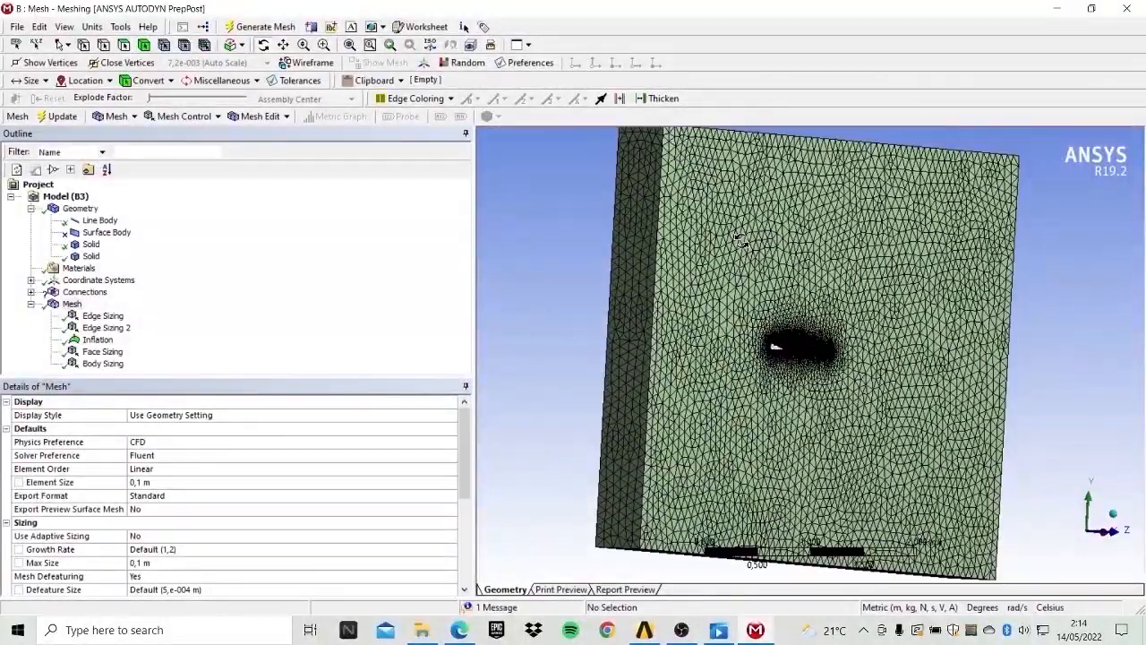
Create a named selection called inlet on the fluid domain's upstream end face.
click(126, 46)
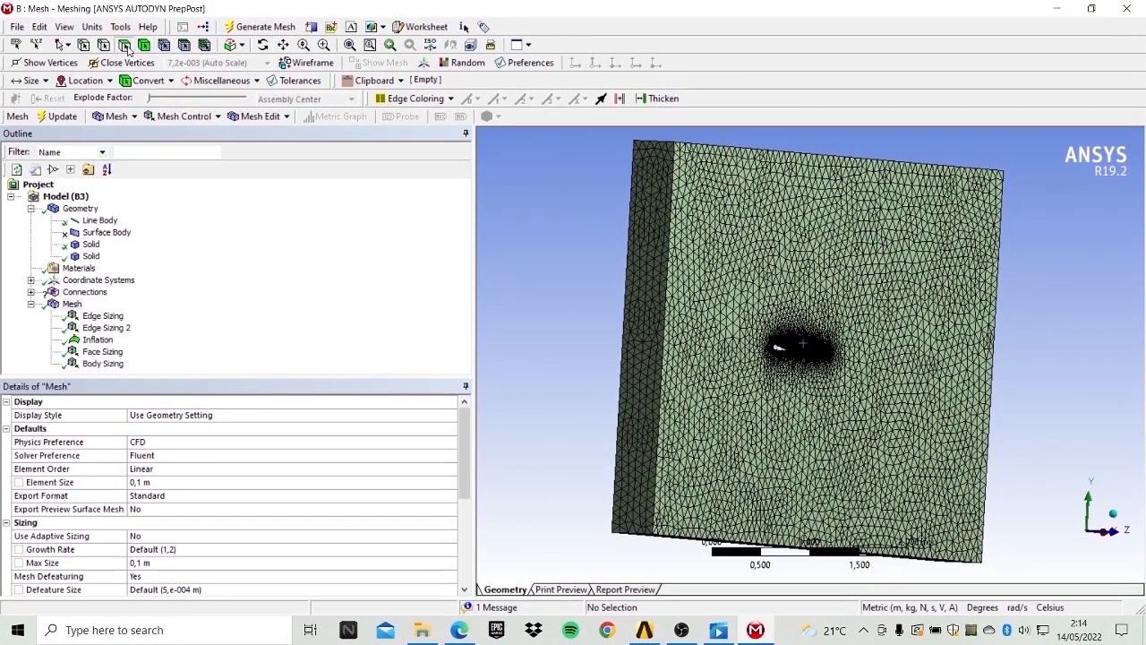
click(659, 255)
right_click(660, 251)
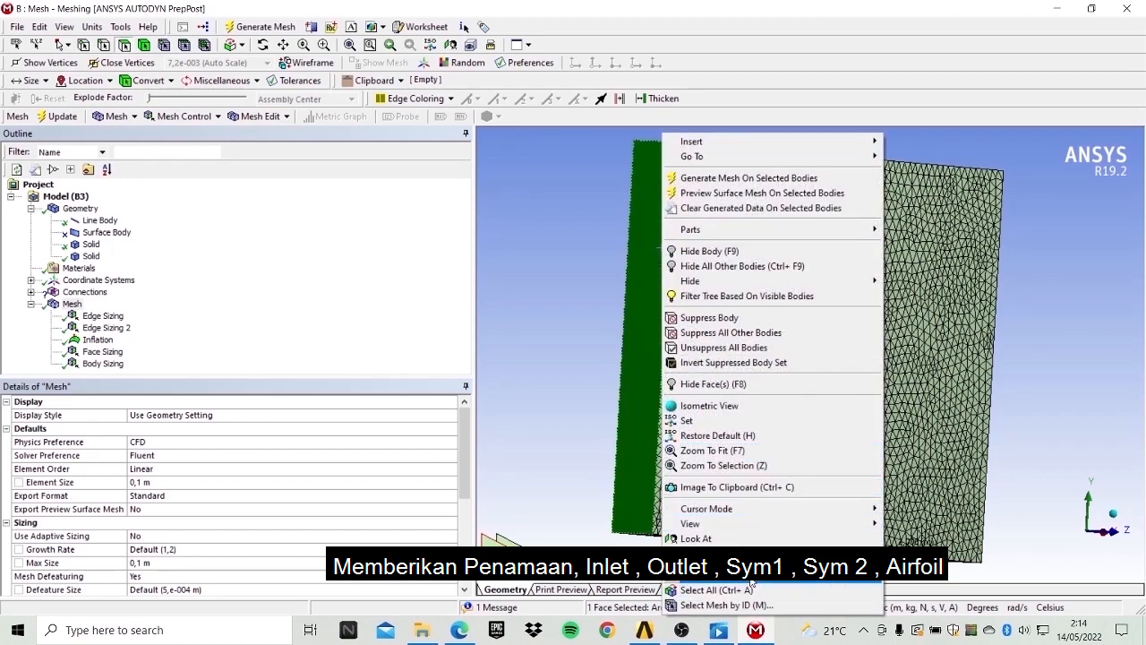
click(717, 555)
text(inlet)
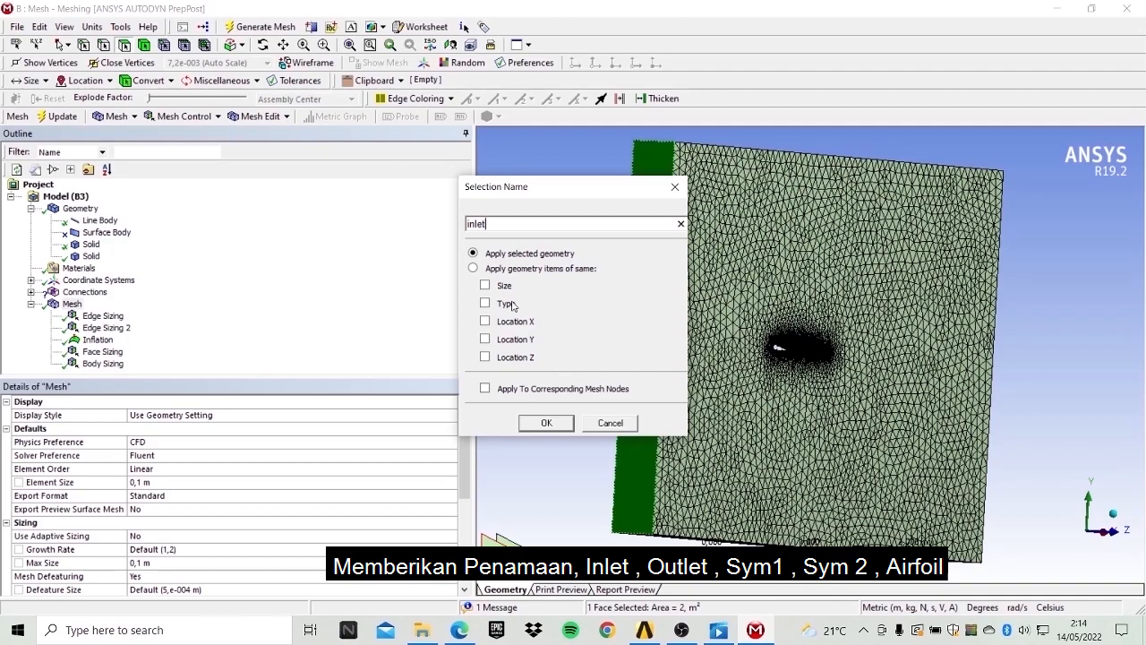
key(Return)
Create a named selection called outlet on the fluid domain's opposite downstream end face.
click(262, 46)
drag(824, 315, 615, 319)
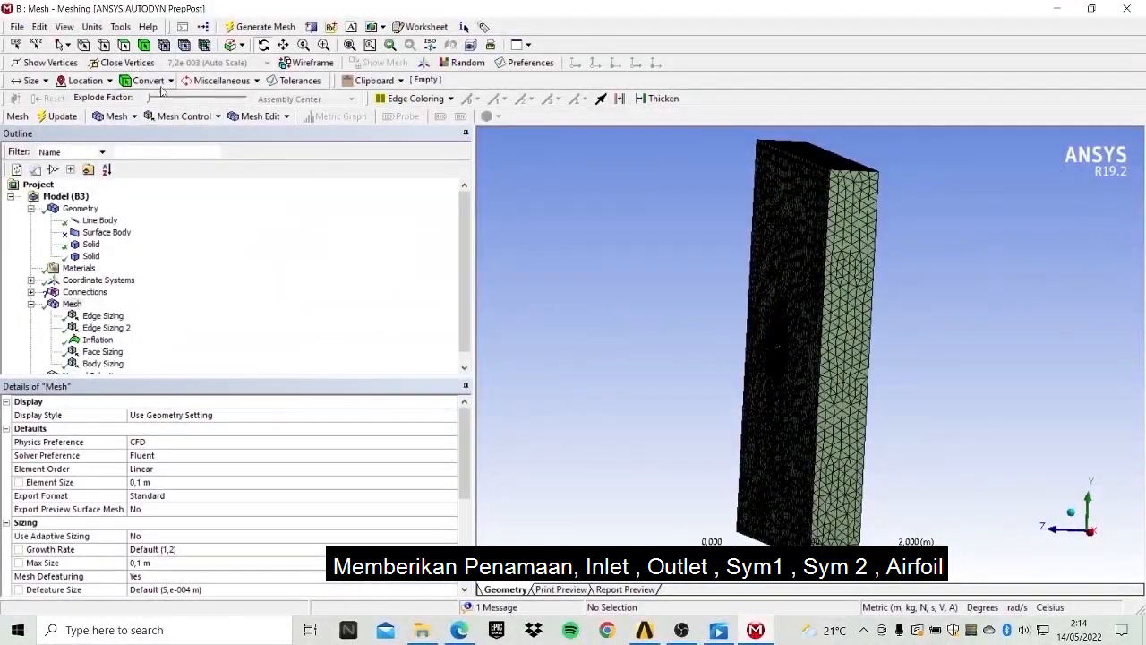
click(124, 45)
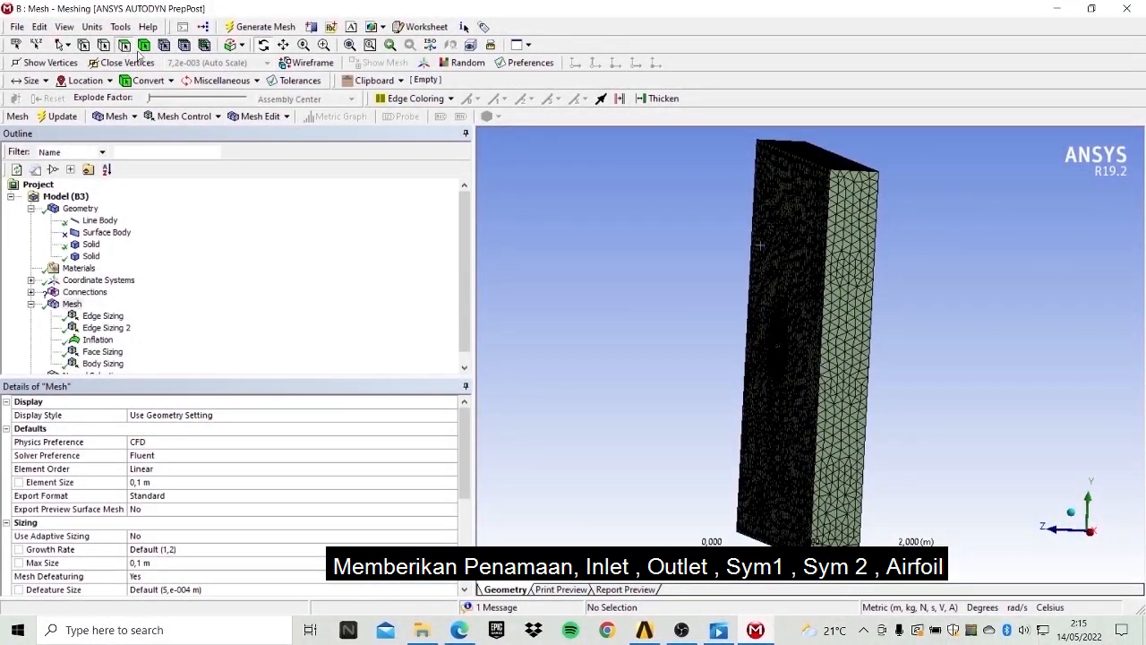
click(847, 269)
right_click(847, 269)
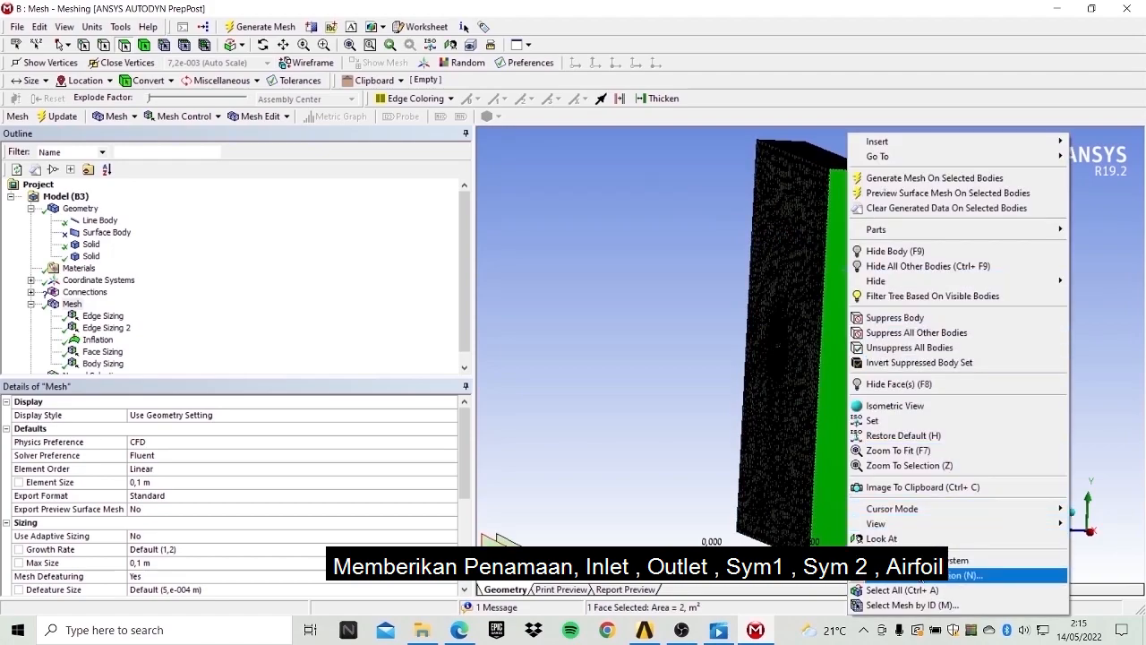
click(922, 578)
text(outlet)
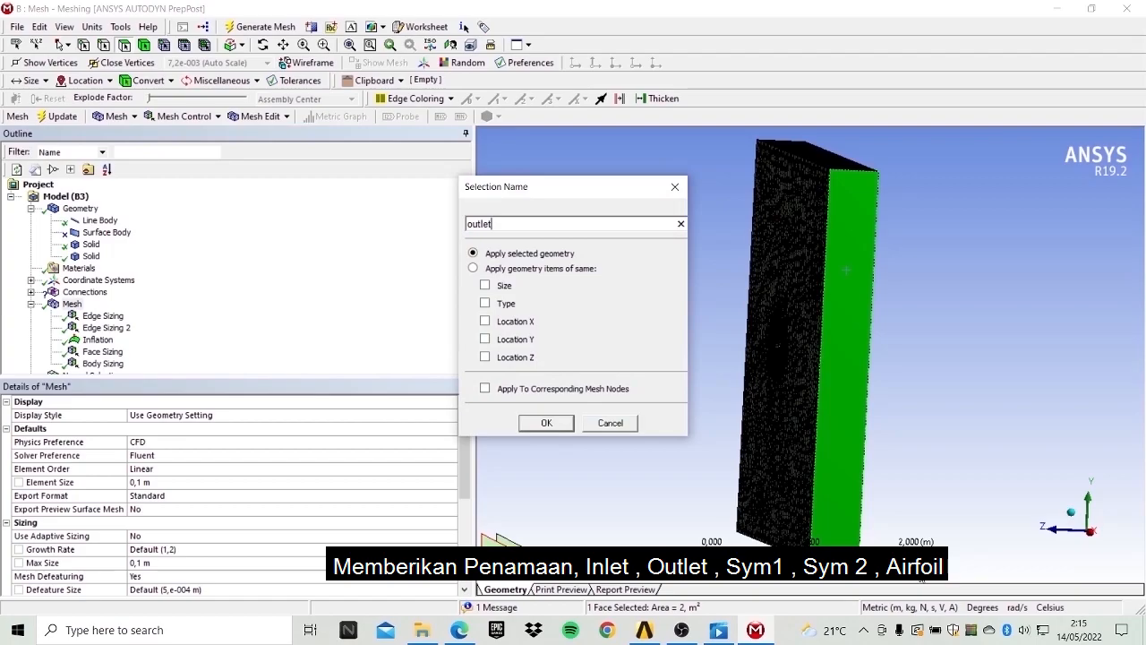
key(Return)
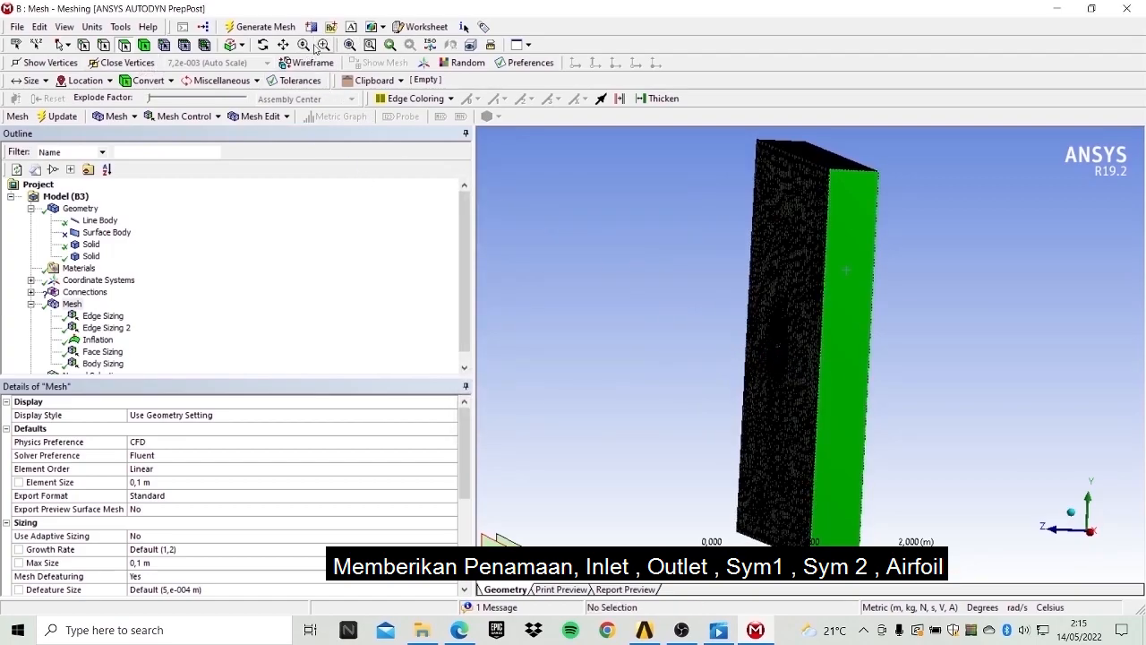
click(262, 47)
drag(716, 300, 904, 300)
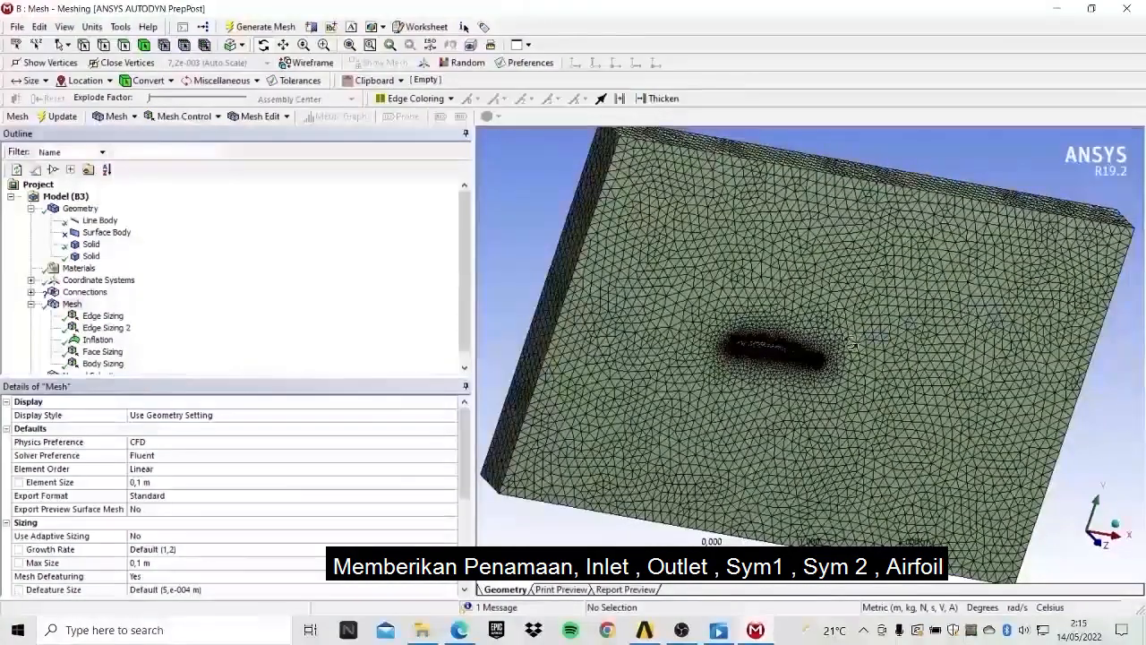
scroll(818, 321, up, 4)
click(123, 45)
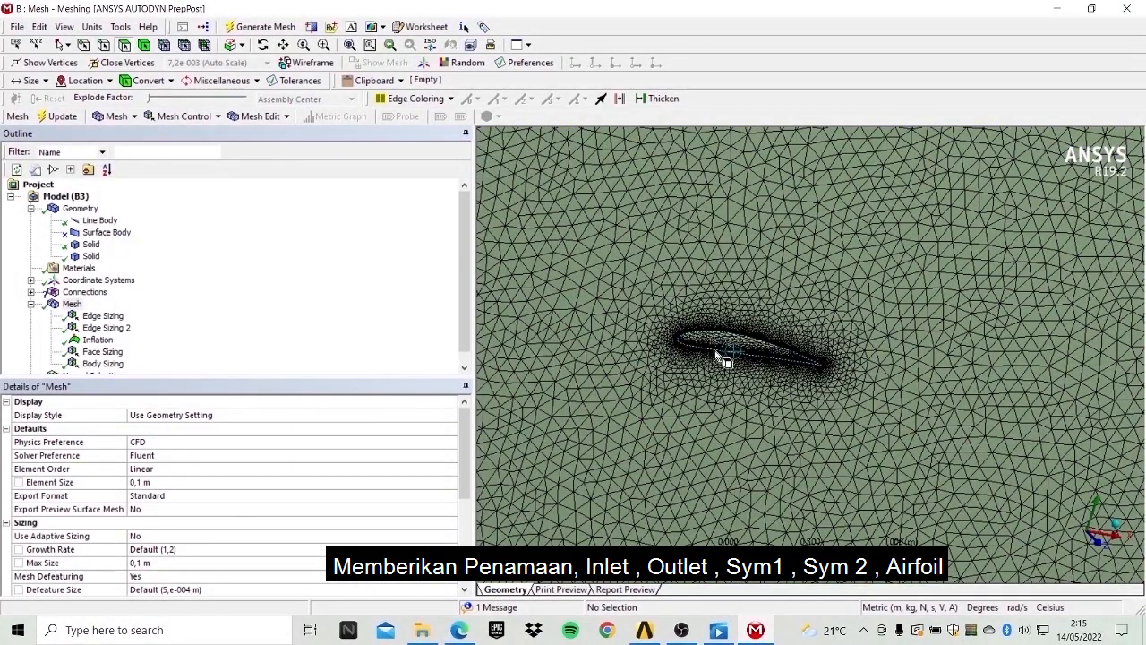
click(742, 359)
right_click(742, 360)
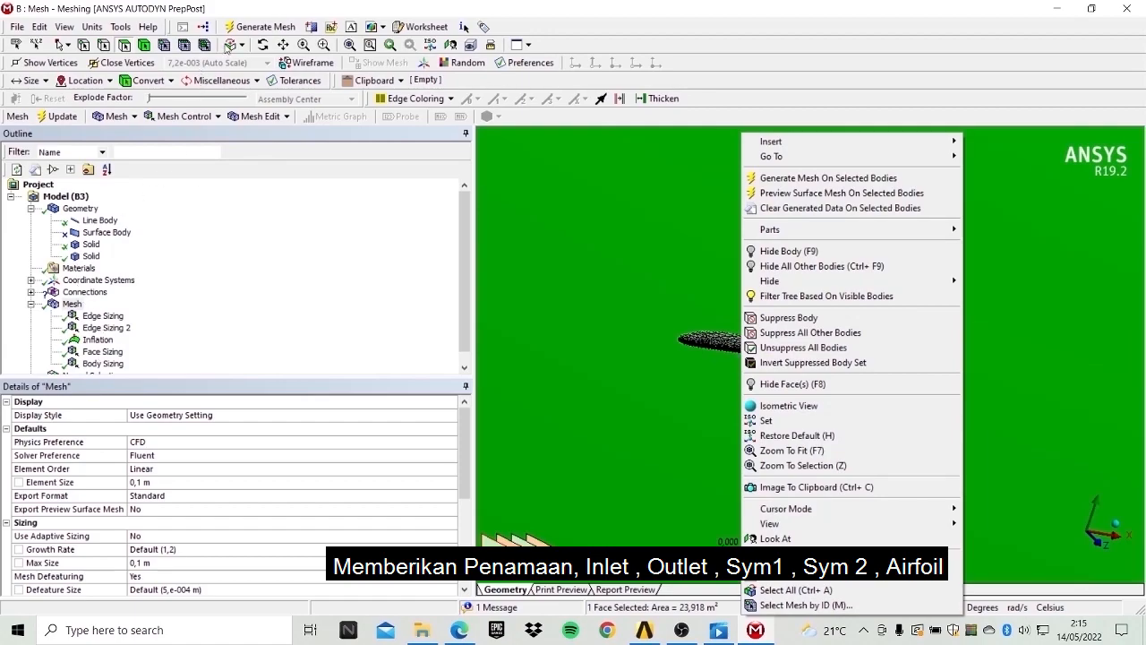
click(837, 7)
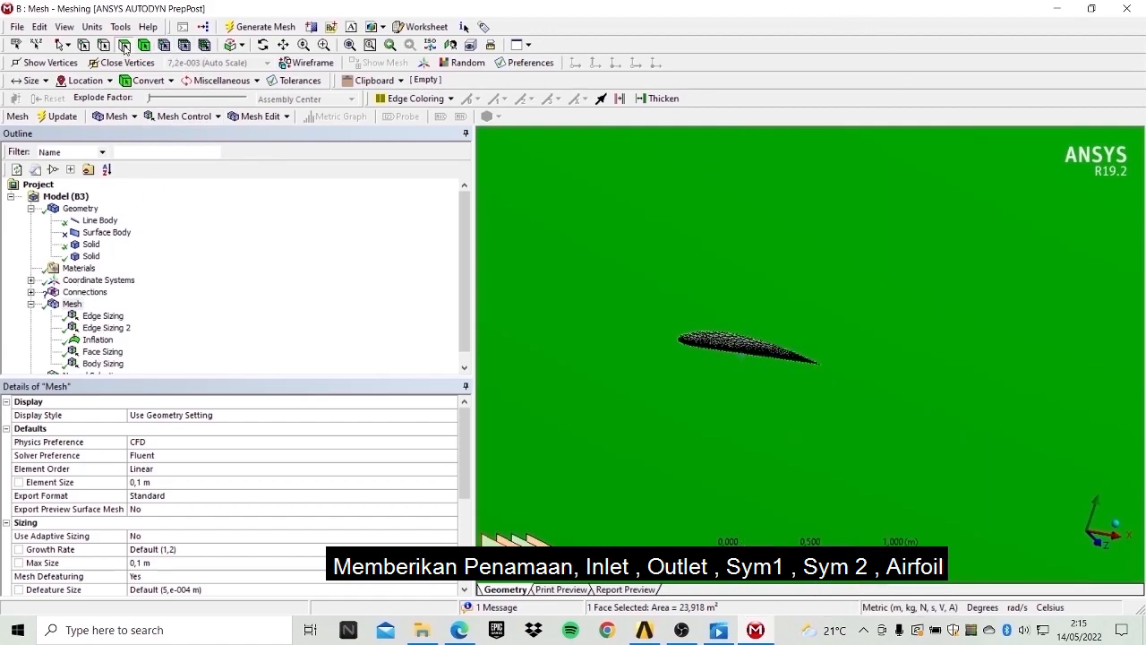
Hide the meshing-aid oval body so the airfoil surface can be picked.
scroll(724, 358, up, 2)
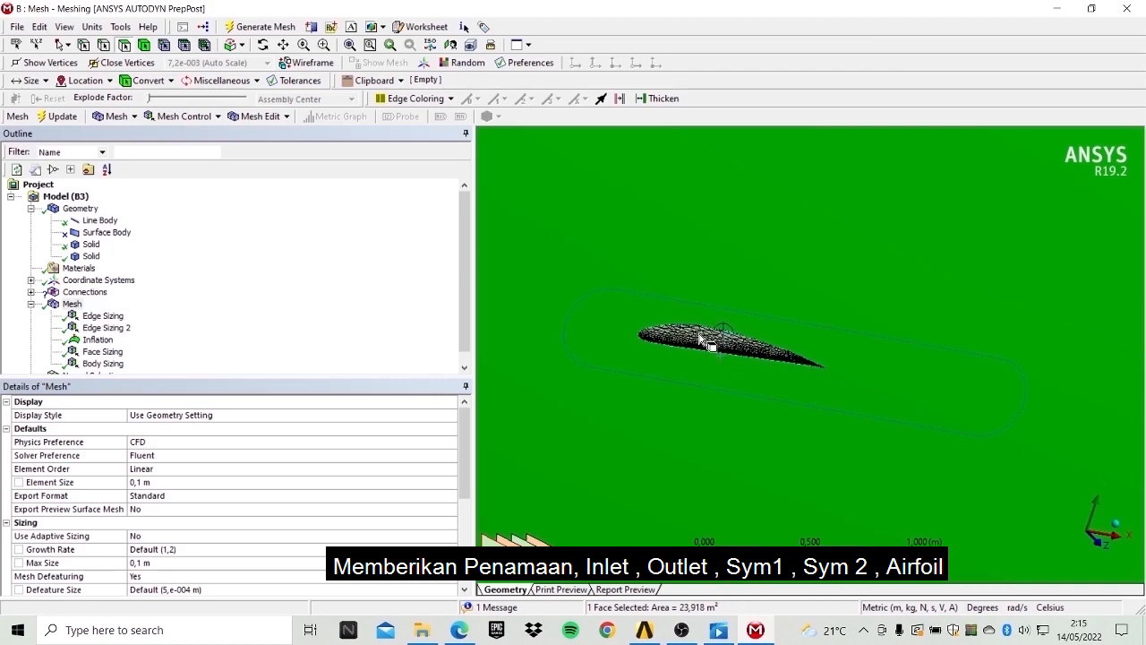
scroll(694, 333, down, 5)
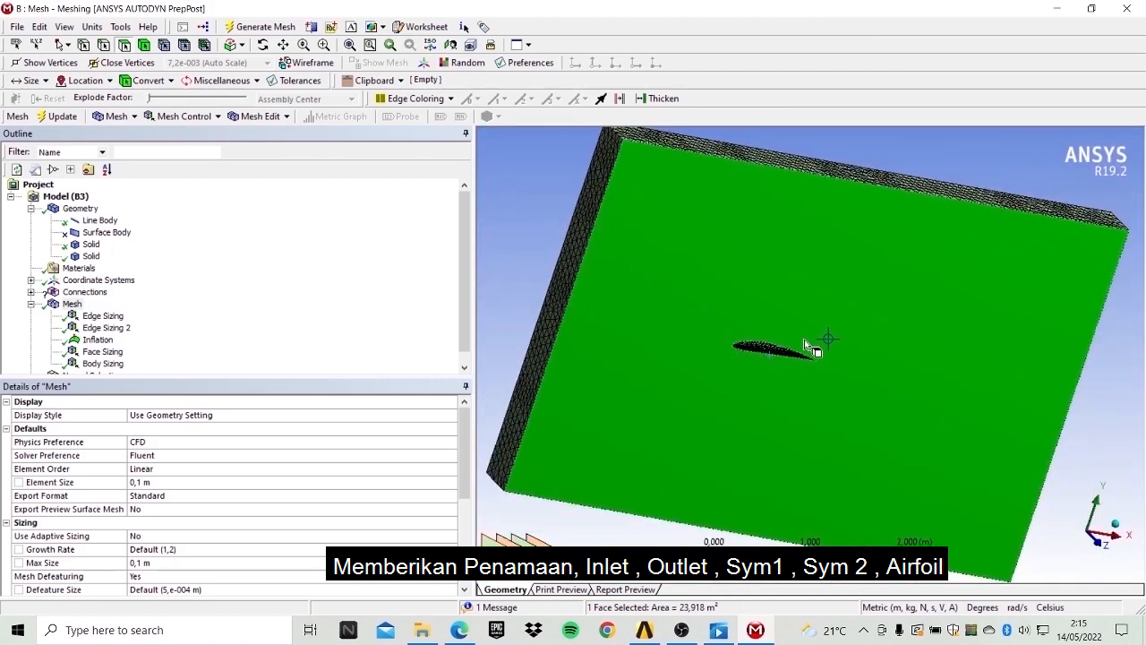
scroll(771, 348, up, 4)
scroll(770, 349, up, 2)
click(687, 341)
scroll(690, 336, up, 6)
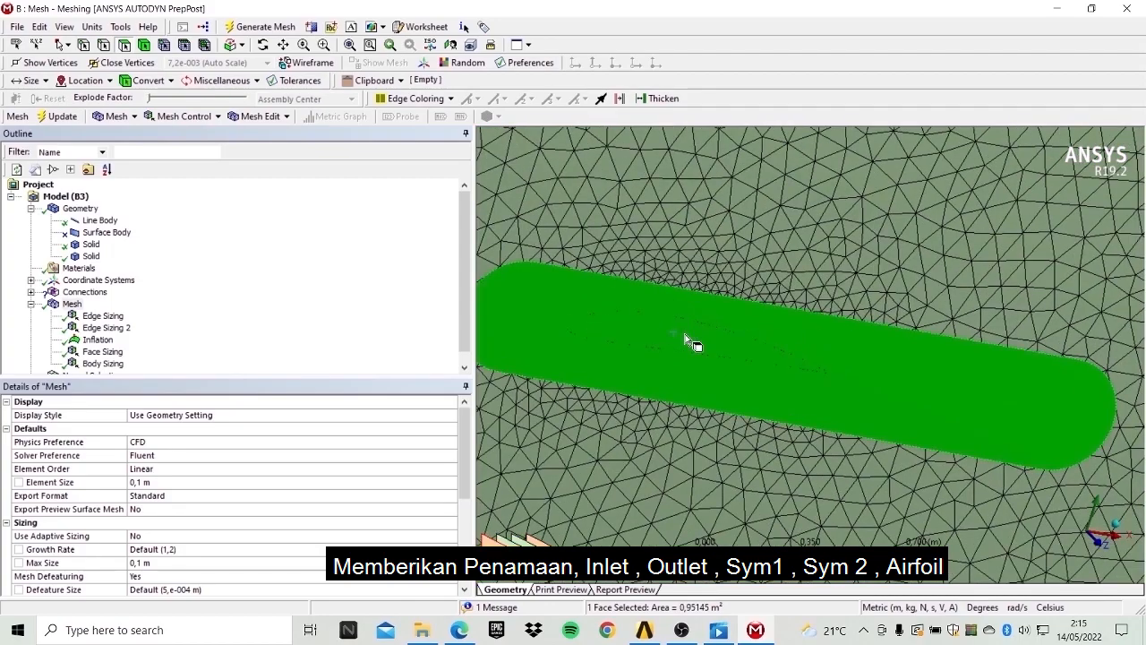
scroll(708, 351, down, 3)
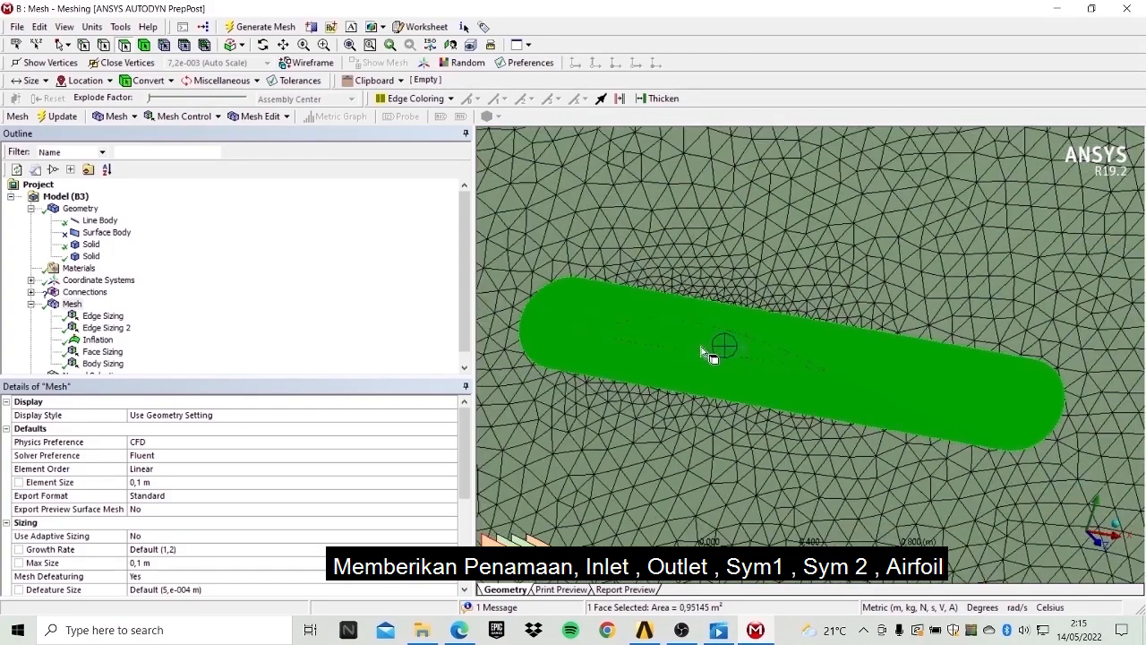
click(93, 257)
right_click(93, 256)
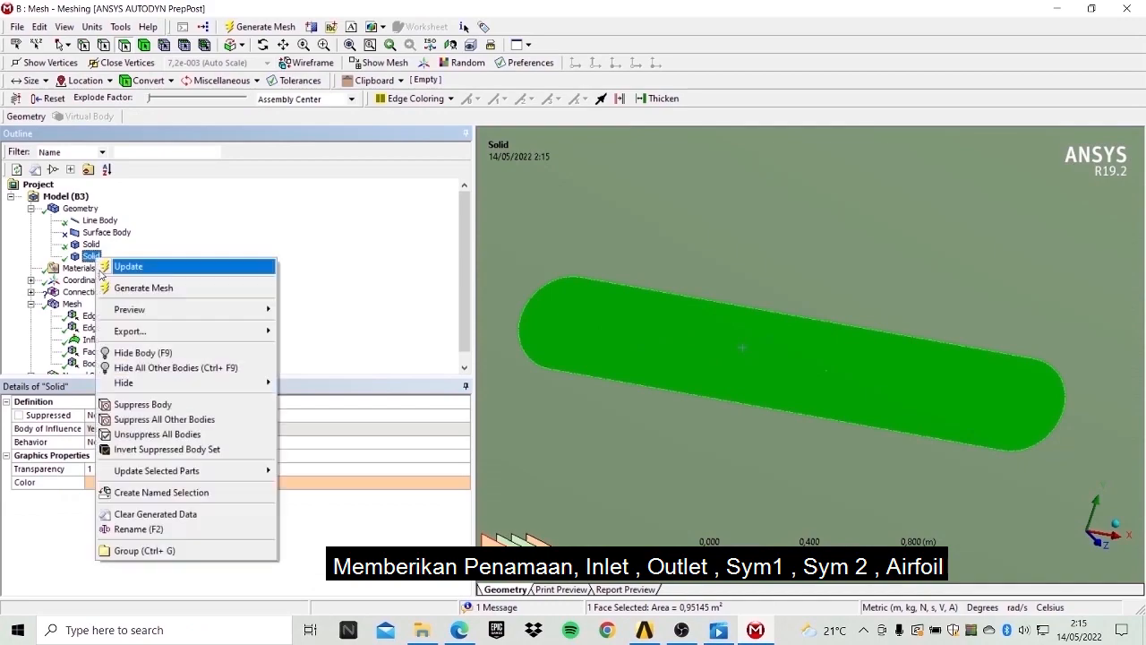
click(136, 353)
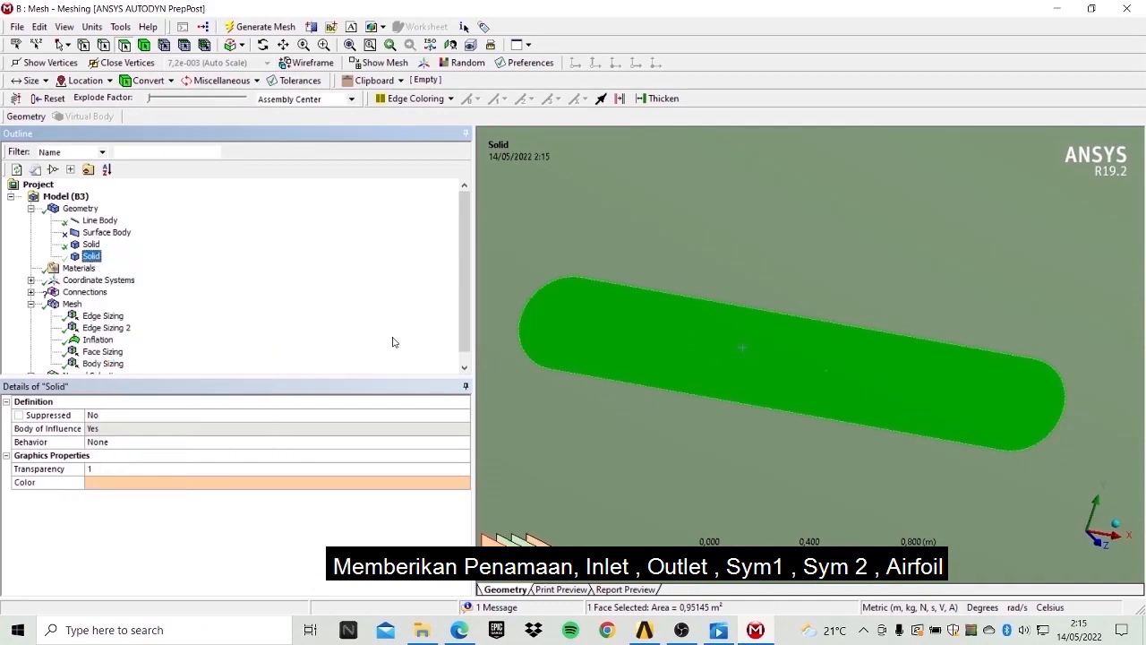
Create a named selection on the airfoil's surface face.
scroll(98, 344, down, 1)
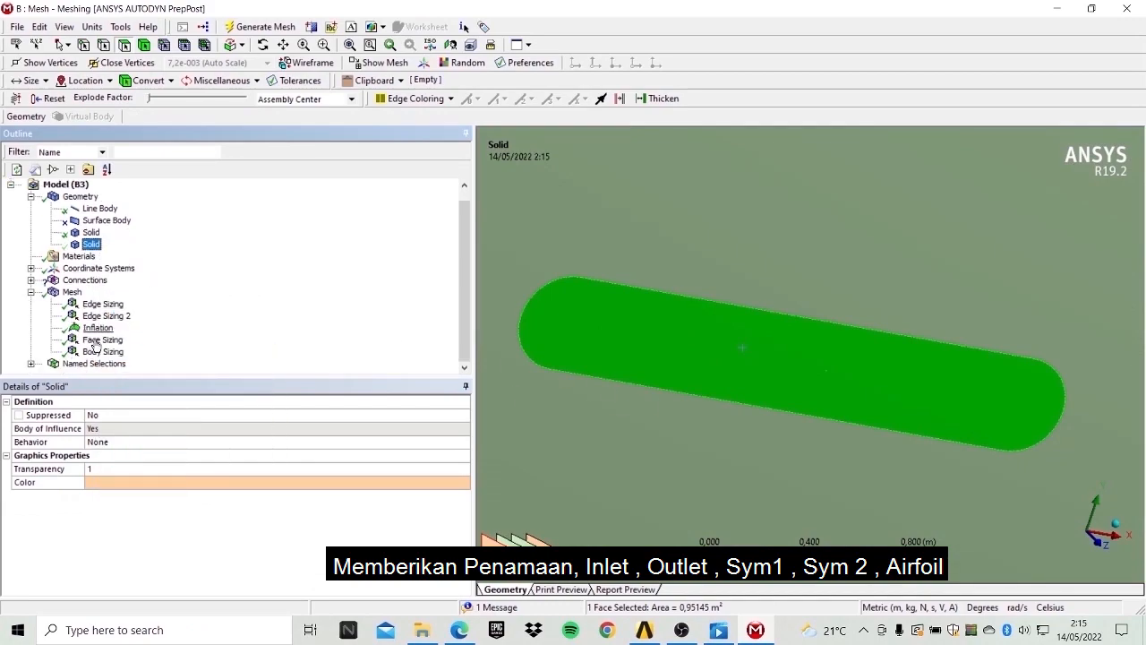
click(71, 292)
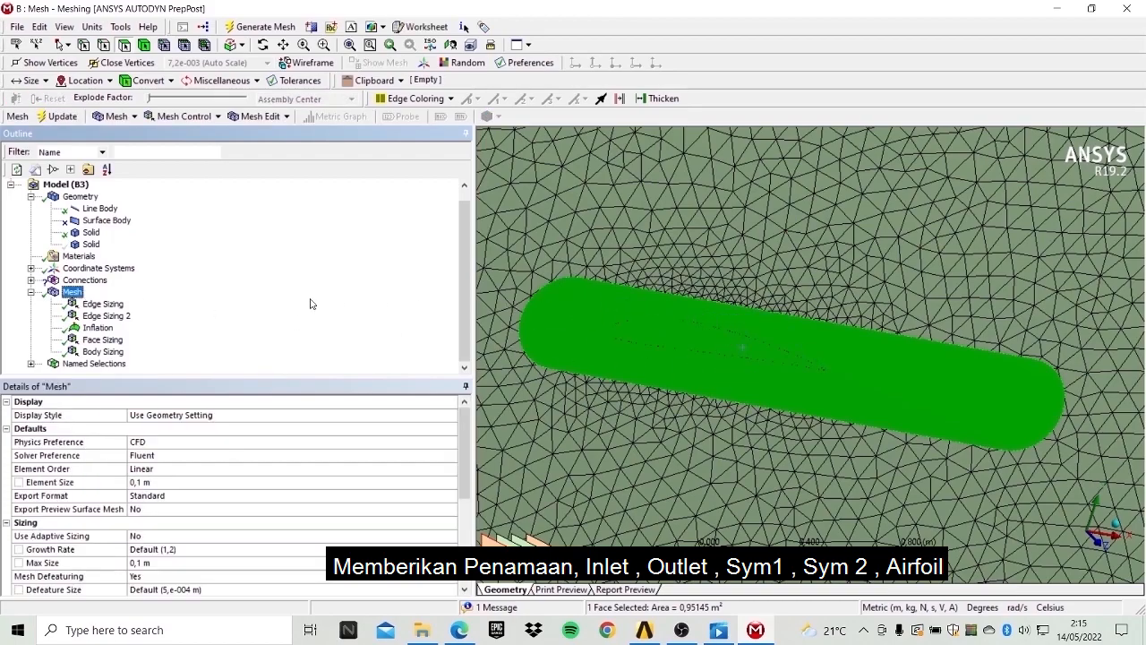
click(723, 337)
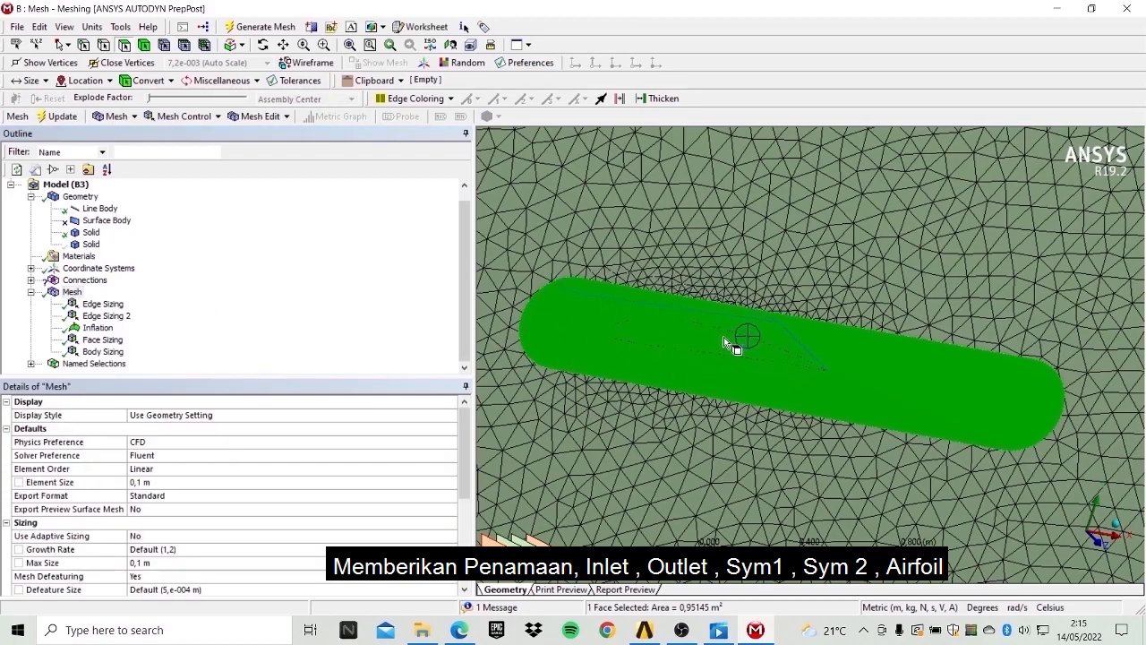
scroll(674, 345, up, 3)
right_click(670, 343)
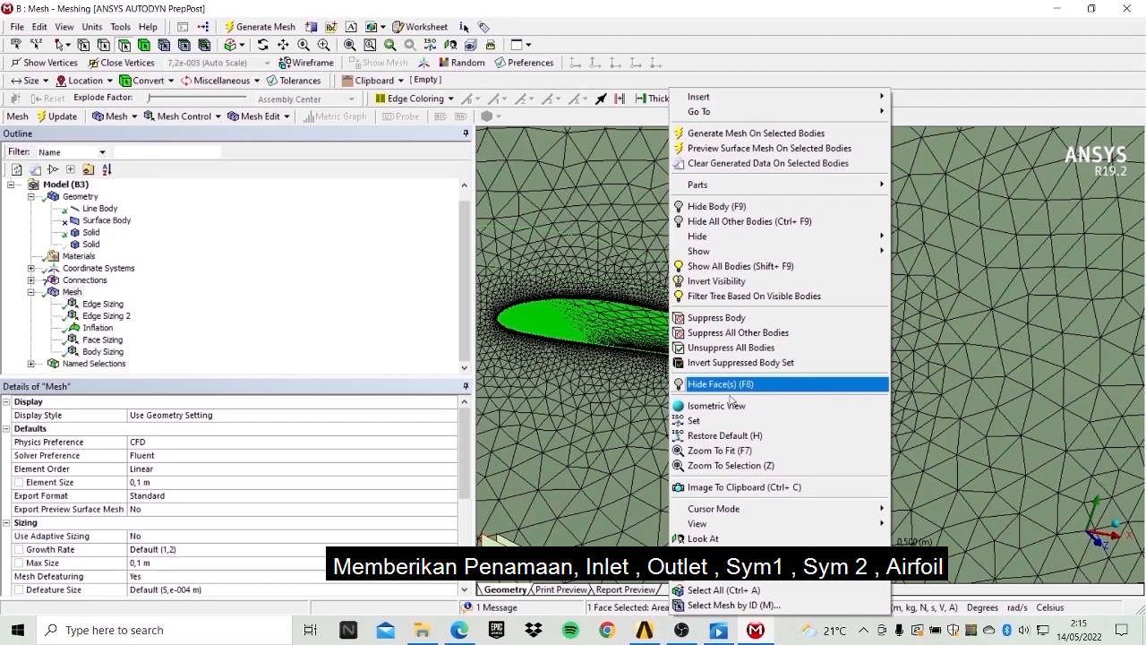
click(748, 581)
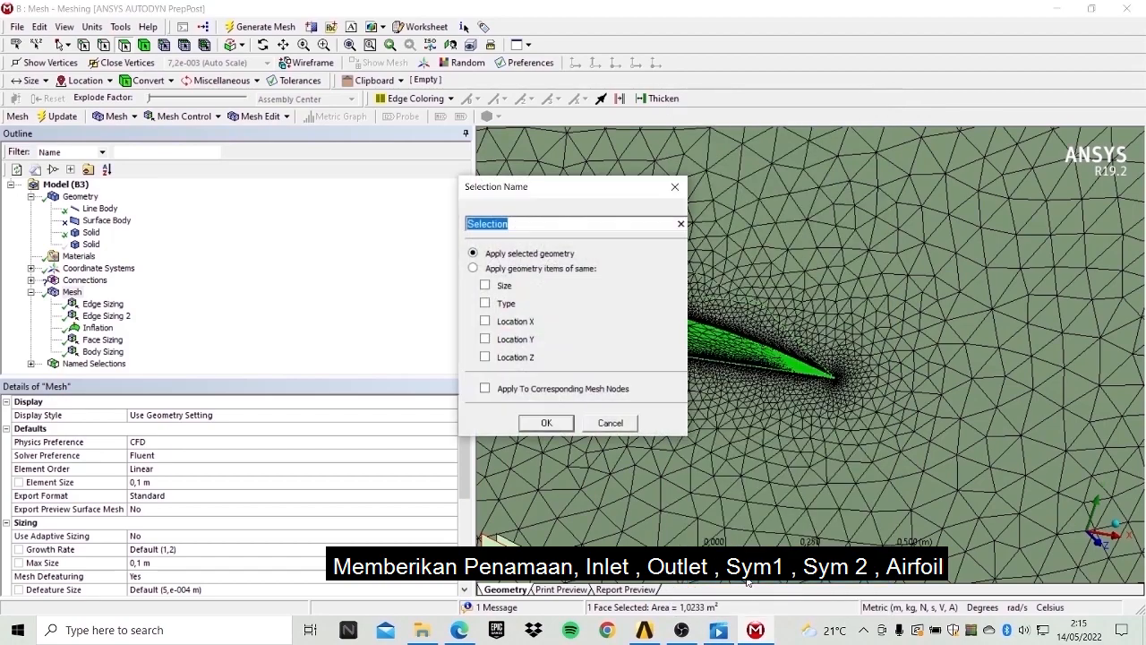
text(airfoli)
key(Return)
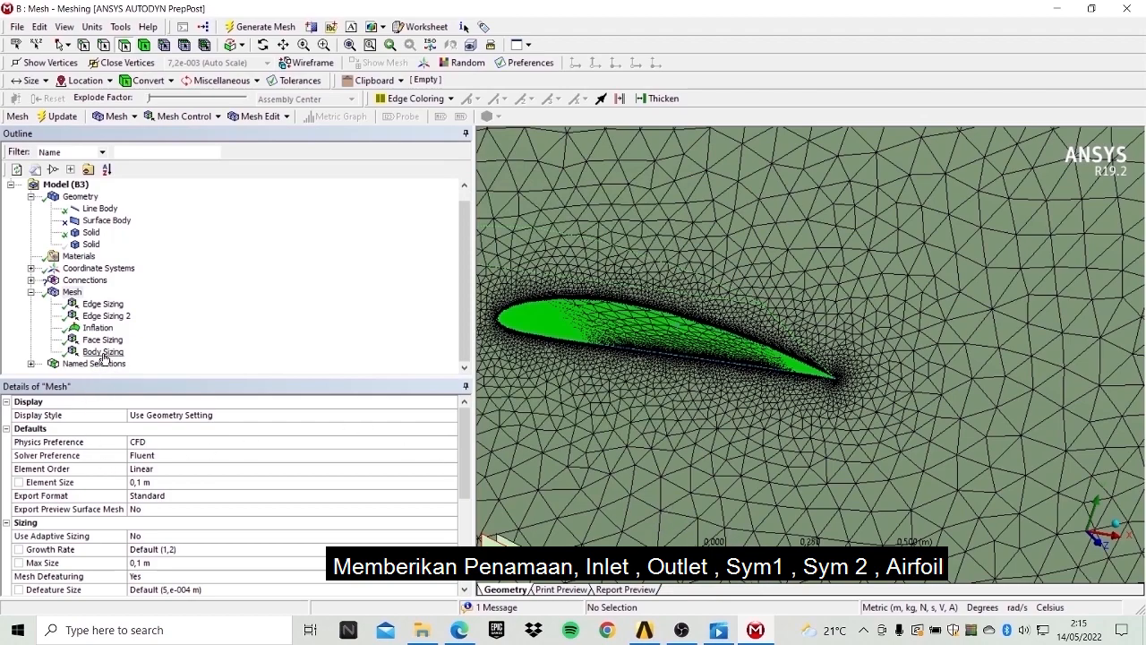
Rename the airfoil face's named selection to airfoil.
click(30, 363)
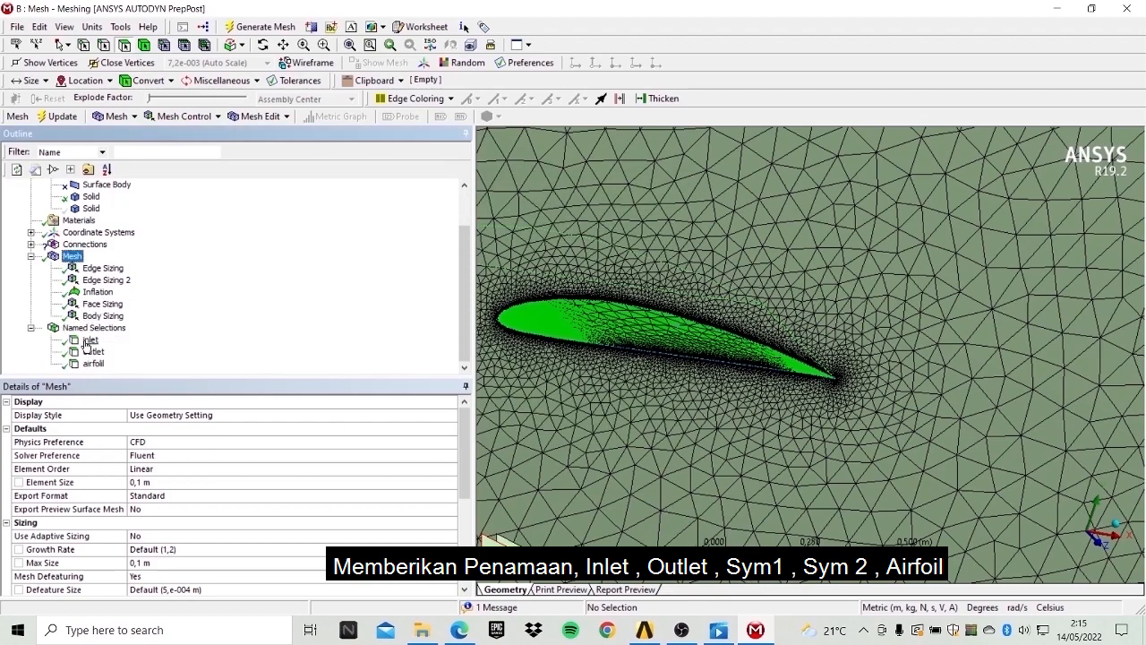
click(93, 364)
right_click(100, 366)
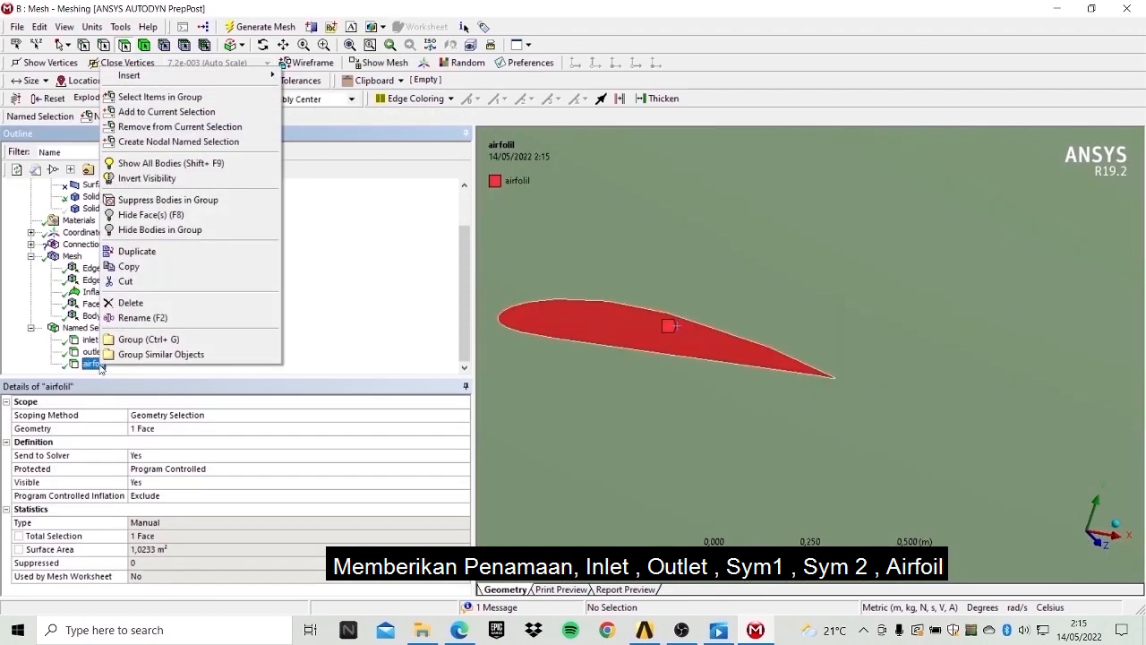
click(143, 317)
text(a)
key(Return)
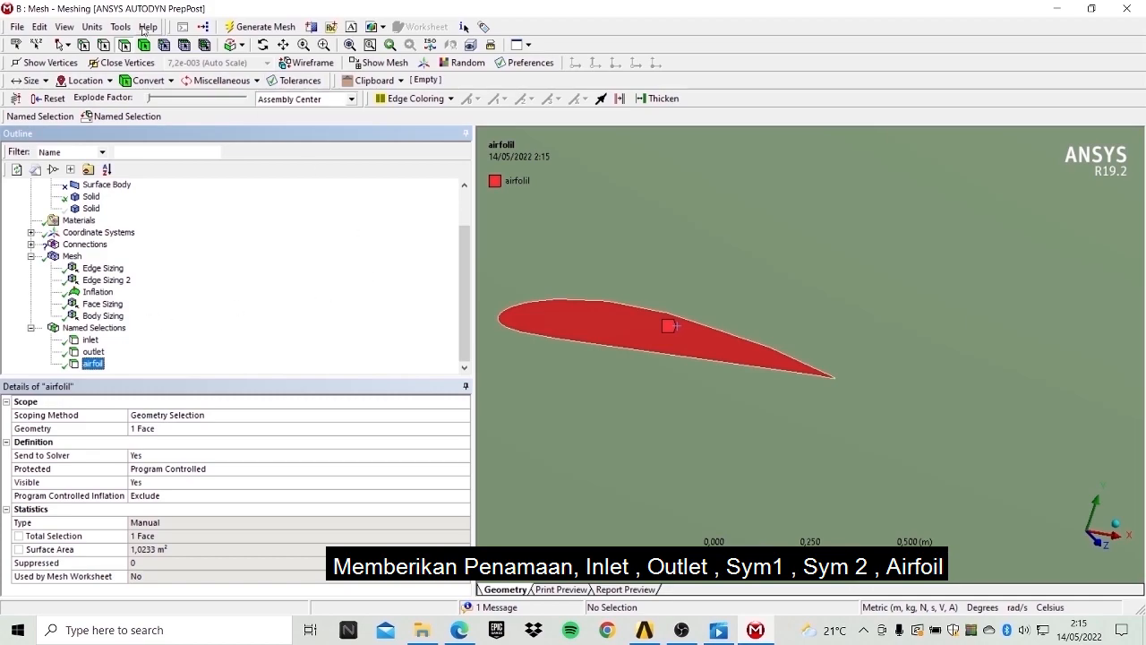
Create a named selection called sym1 on the fluid domain's large flat side face.
scroll(793, 403, down, 6)
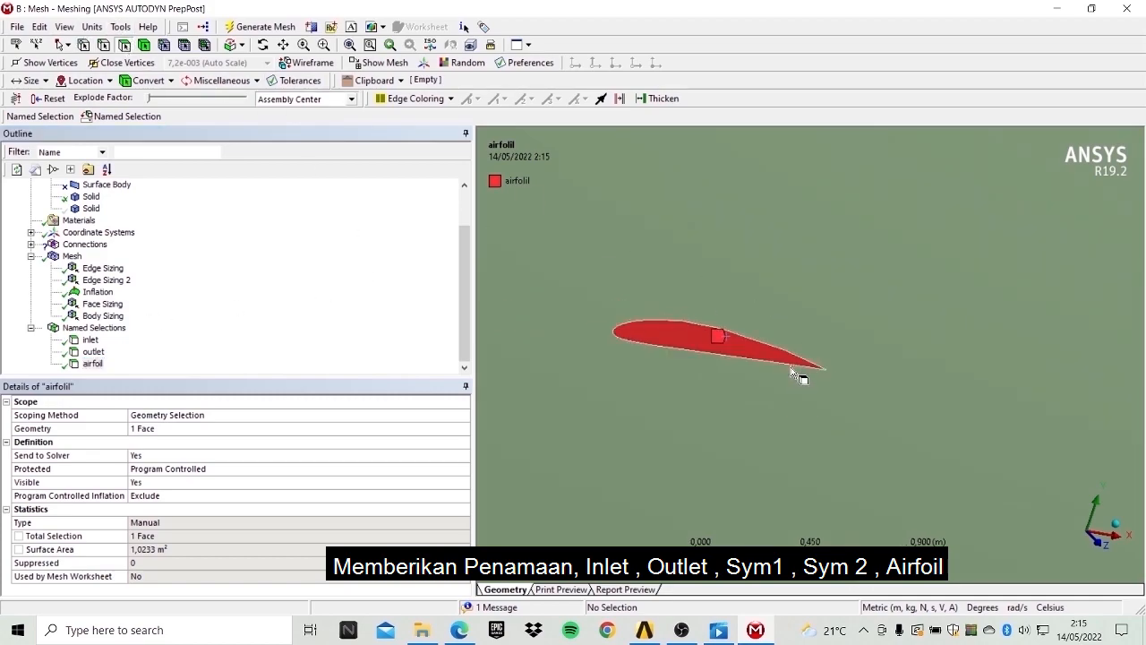
click(717, 280)
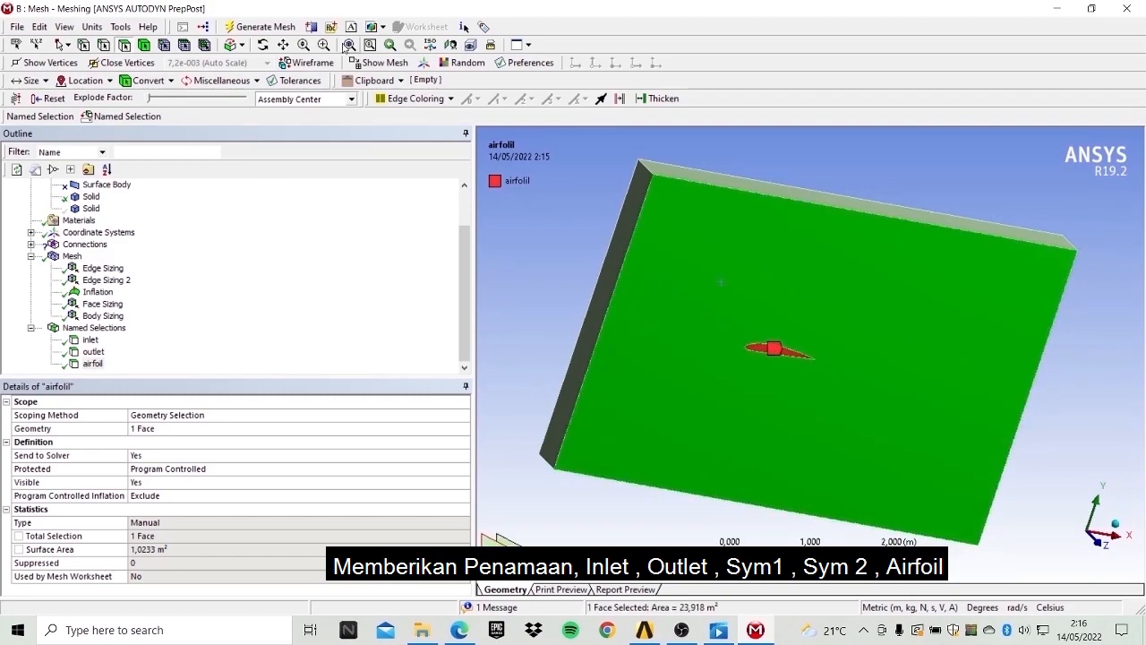
click(263, 46)
drag(747, 299, 923, 363)
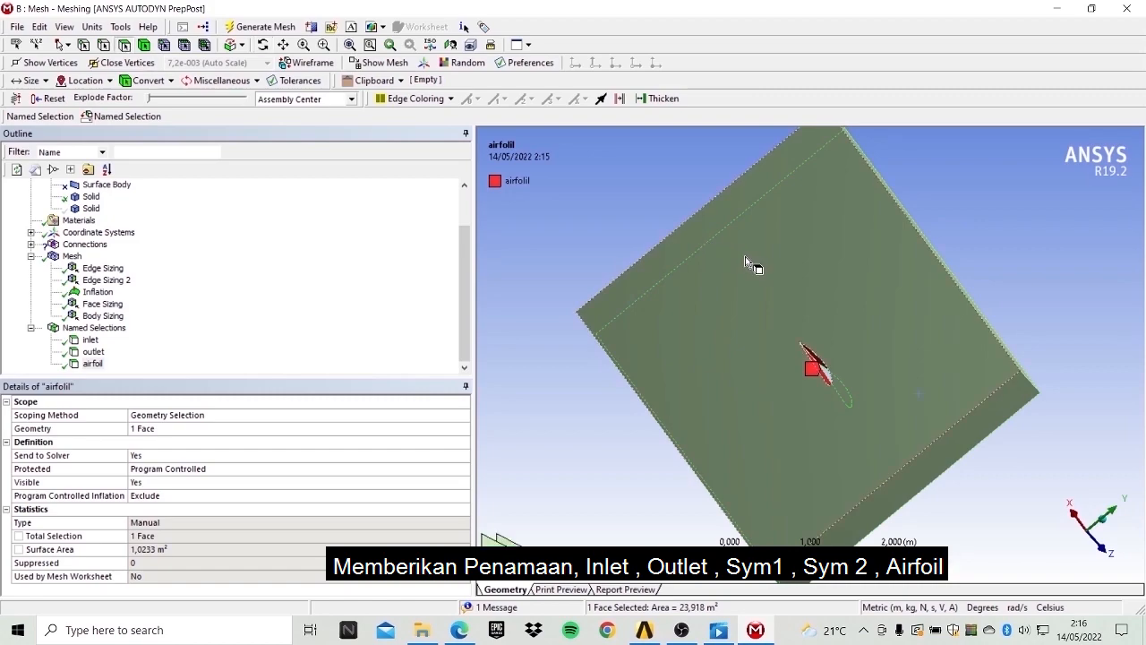
ctrl+click(745, 257)
right_click(749, 257)
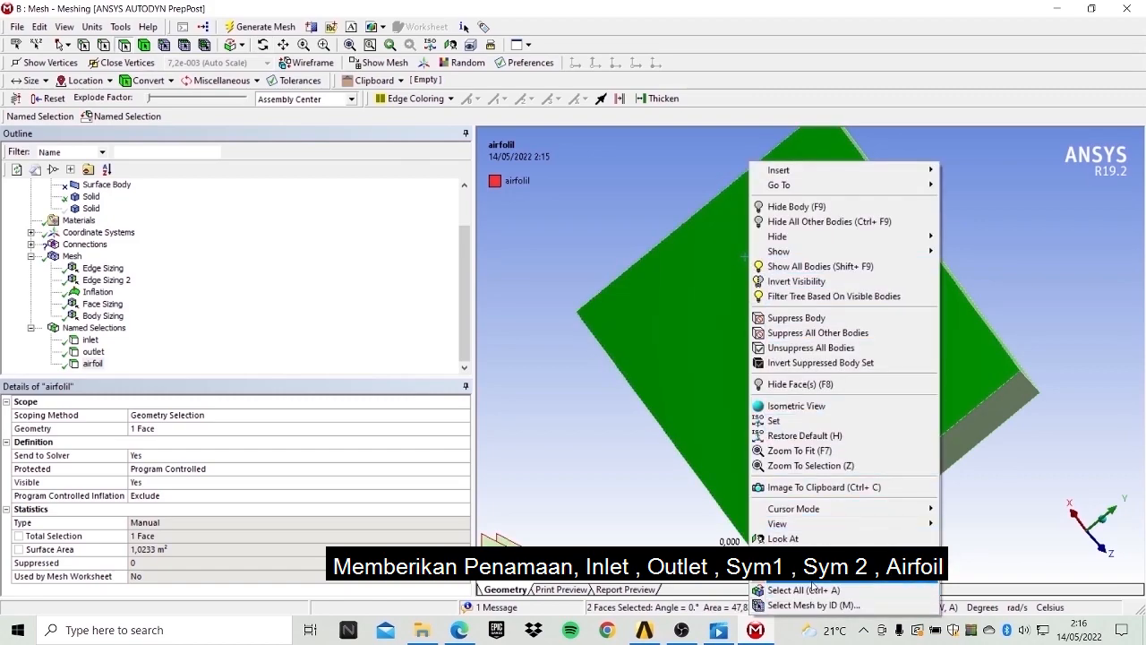
click(812, 582)
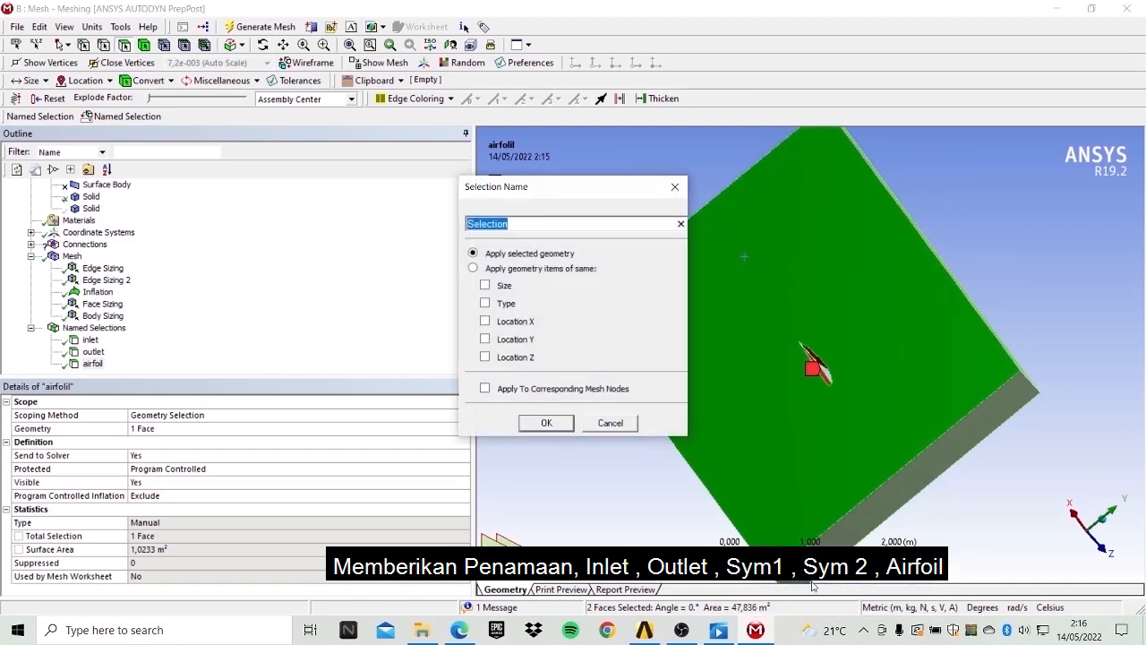
text(sym1)
key(Return)
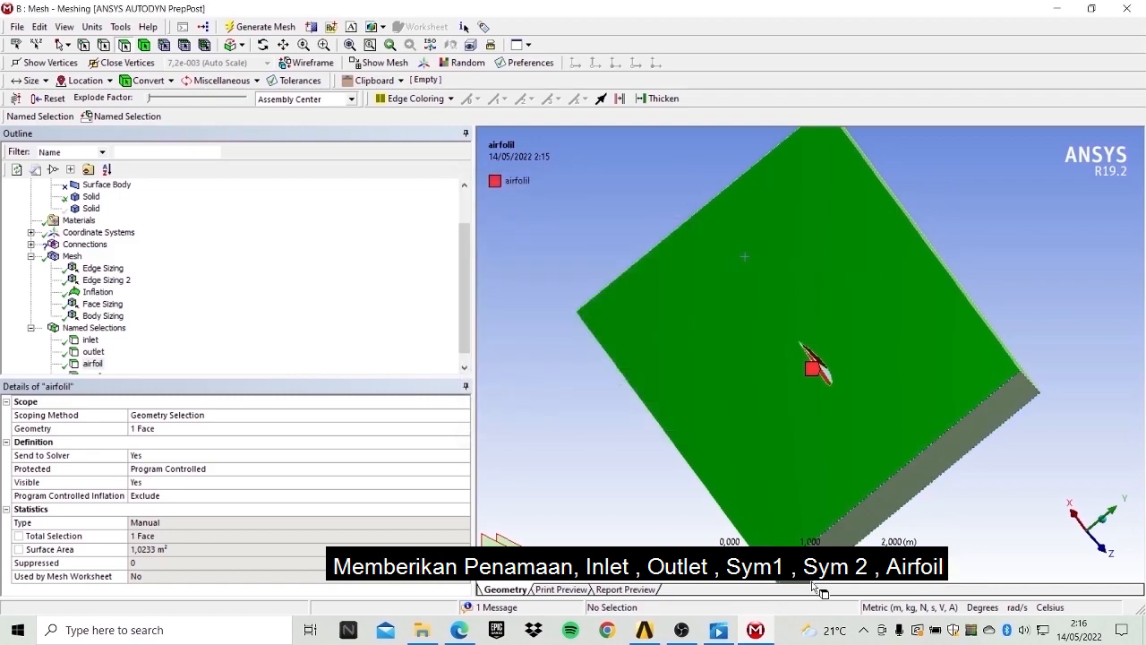
Create the second symmetry named selection on the domain's opposite side faces.
click(264, 46)
drag(909, 327, 679, 257)
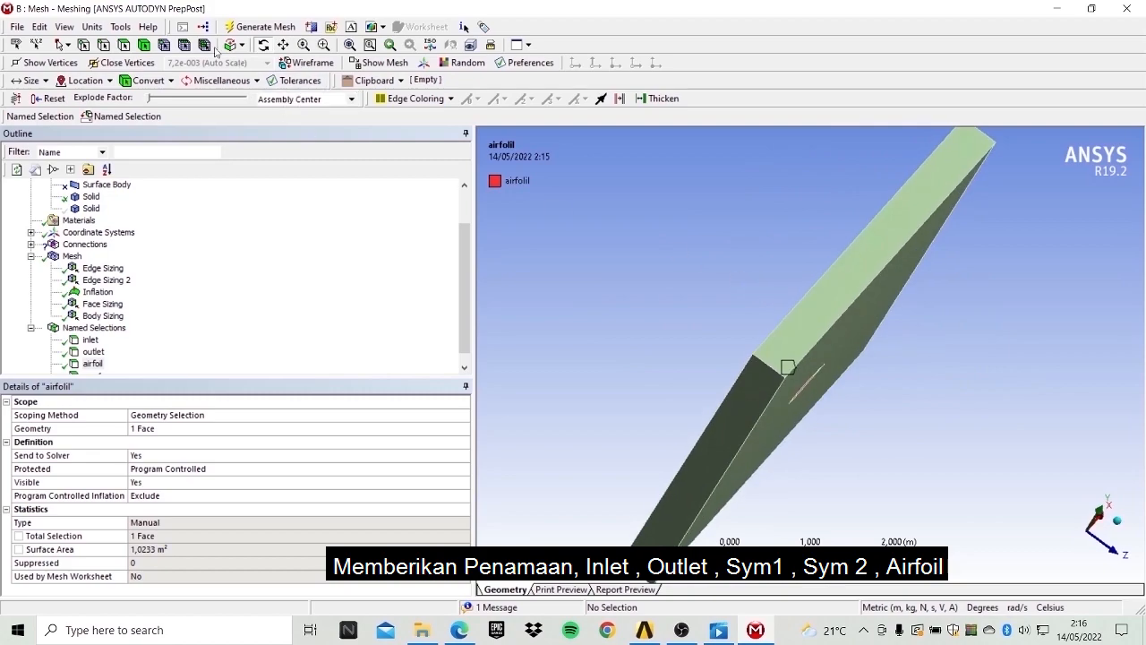
click(132, 46)
click(909, 238)
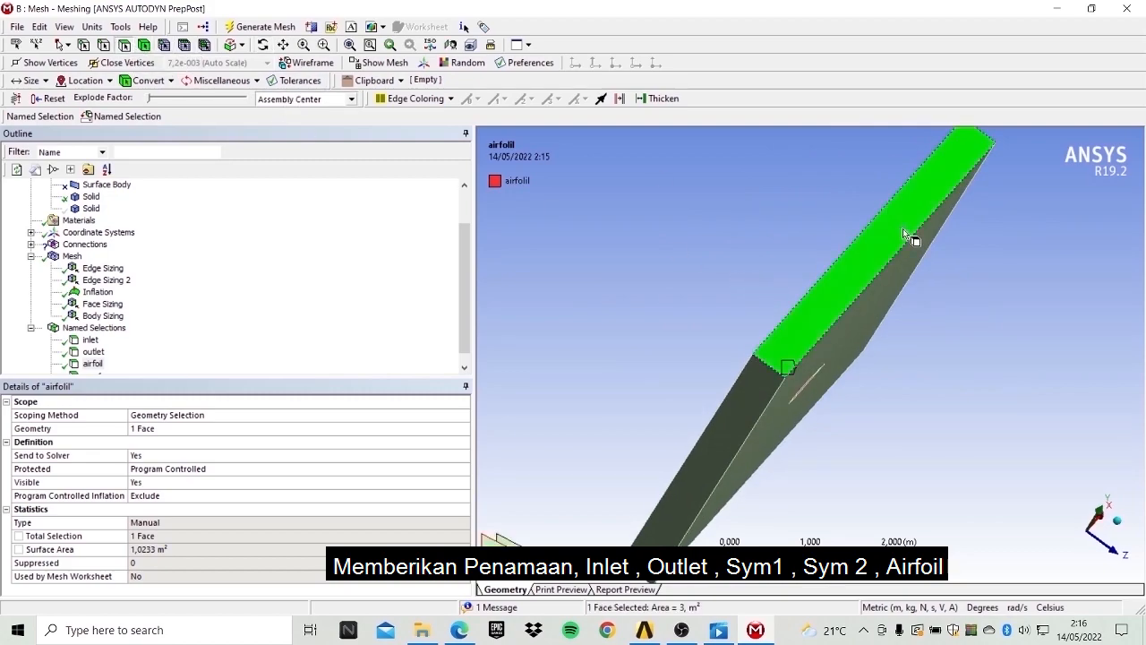
click(262, 45)
drag(747, 215, 840, 239)
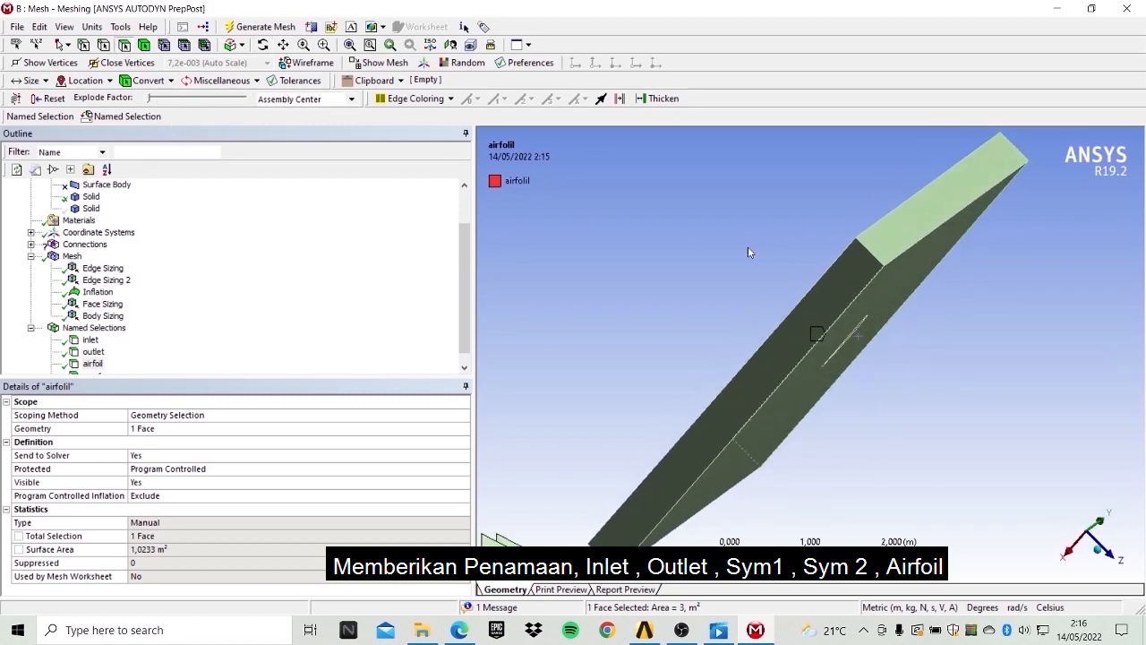
ctrl+click(847, 292)
right_click(846, 287)
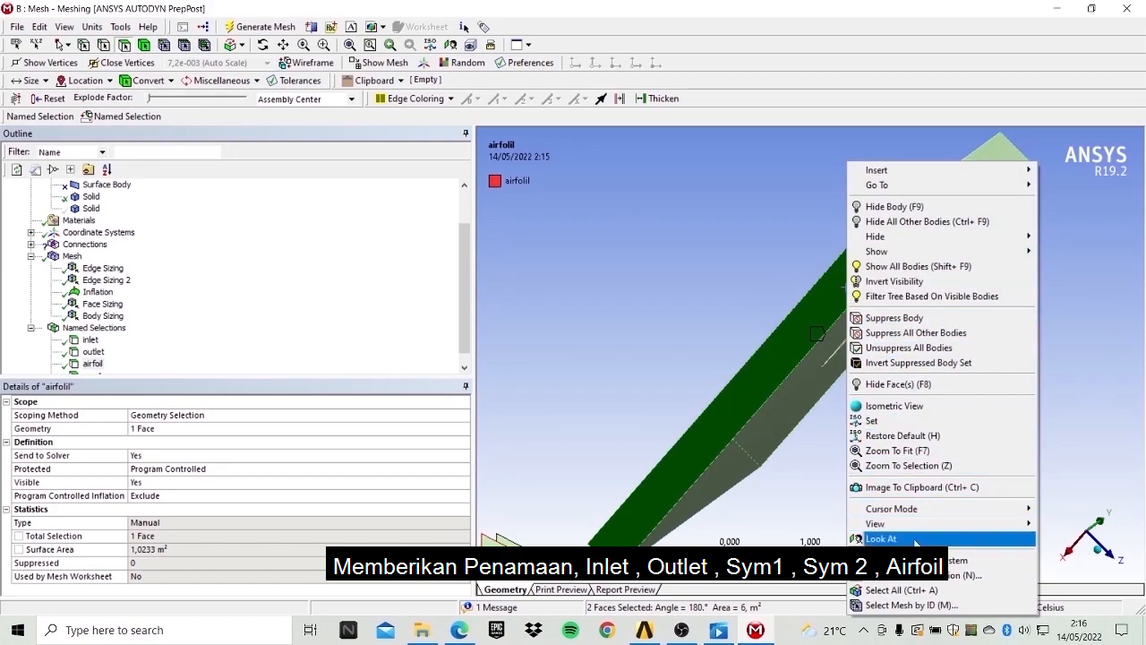
click(915, 577)
text(sym2)
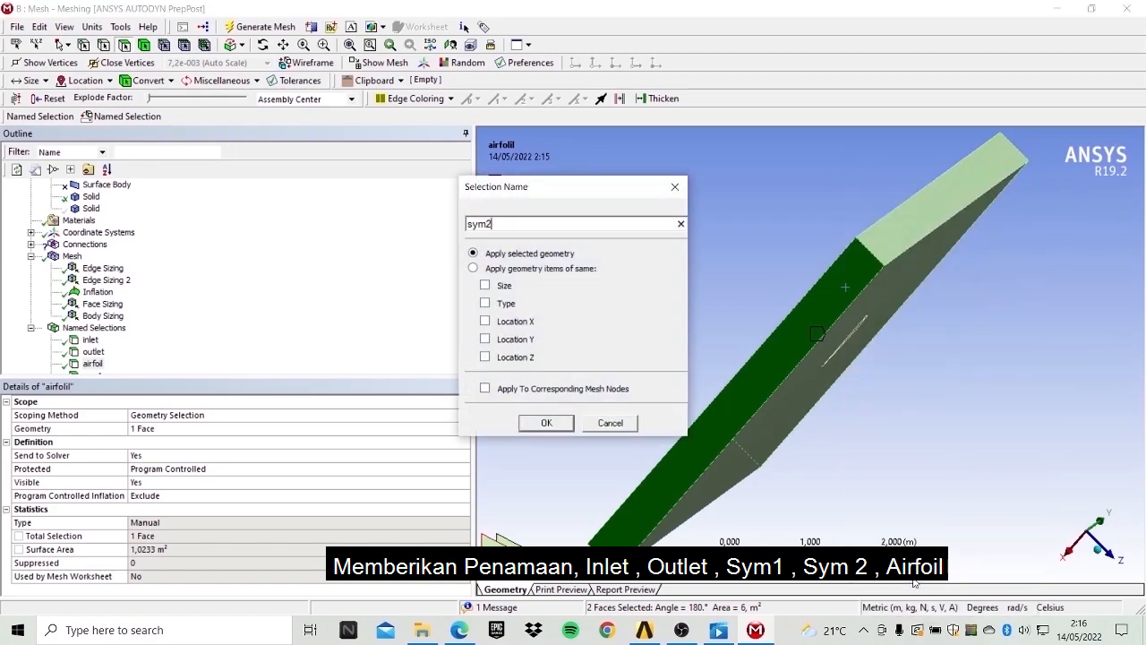
key(Return)
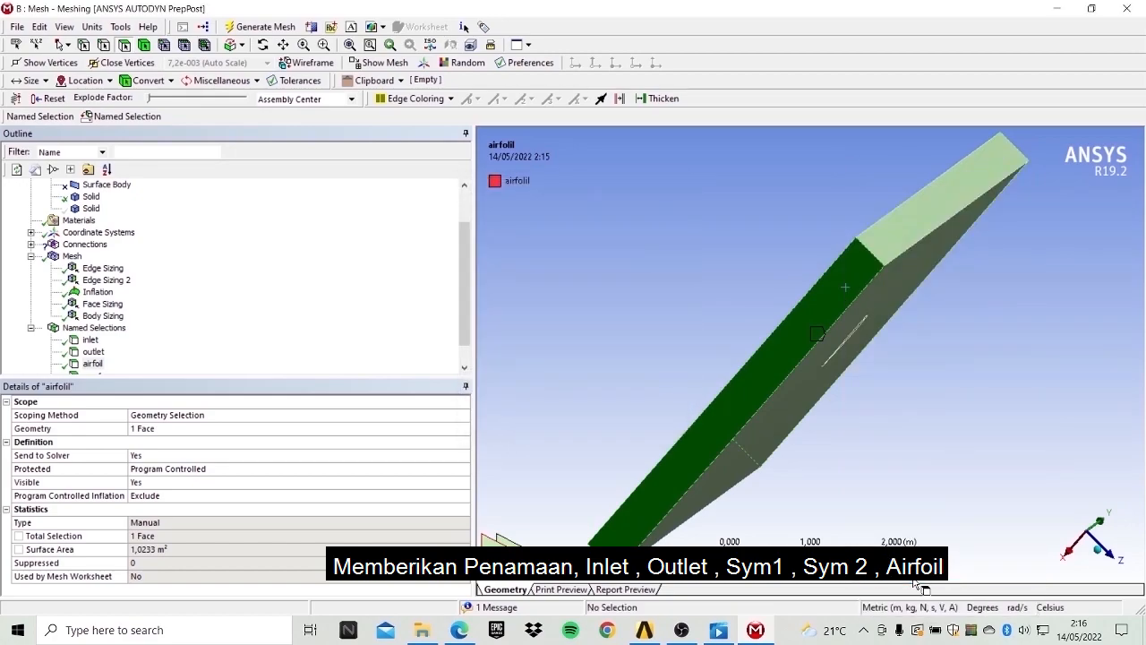
Display the mesh and examine the element distribution around the airfoil.
scroll(171, 255, up, 2)
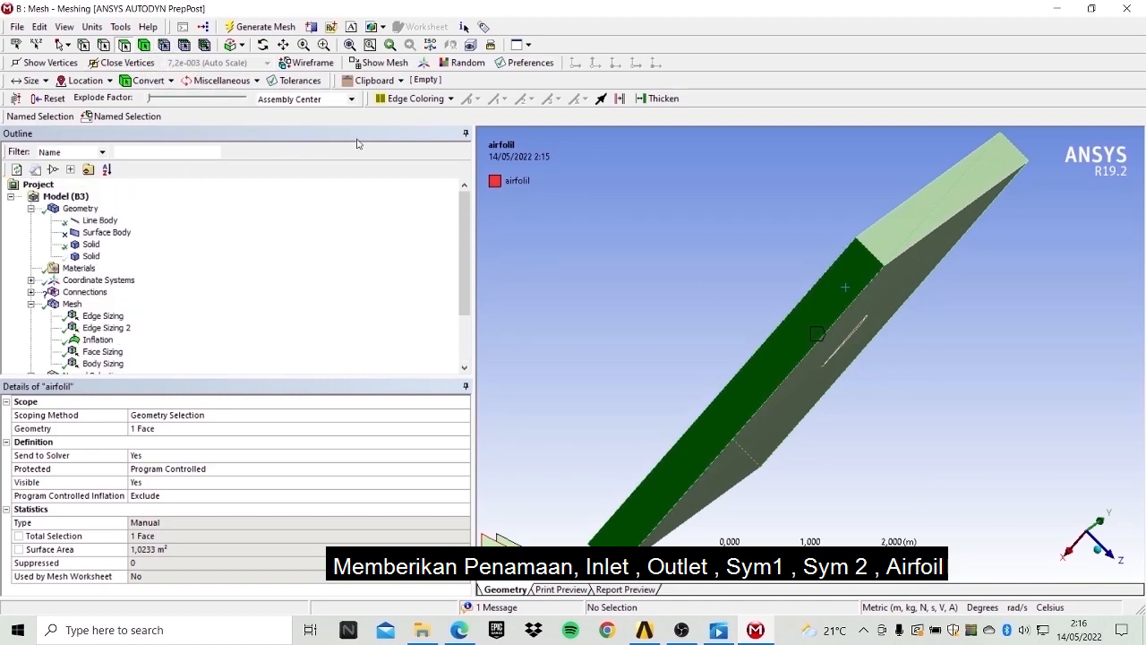
click(263, 45)
drag(874, 280, 805, 255)
drag(724, 248, 723, 243)
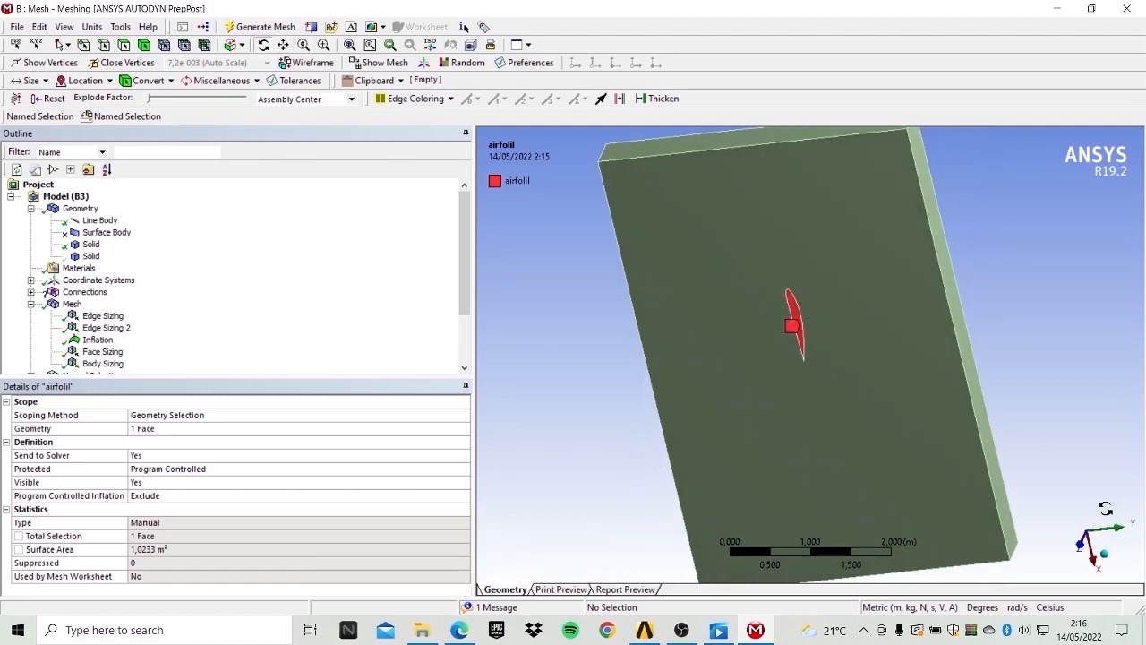
click(1080, 547)
drag(638, 245, 466, 169)
drag(465, 27, 1012, 341)
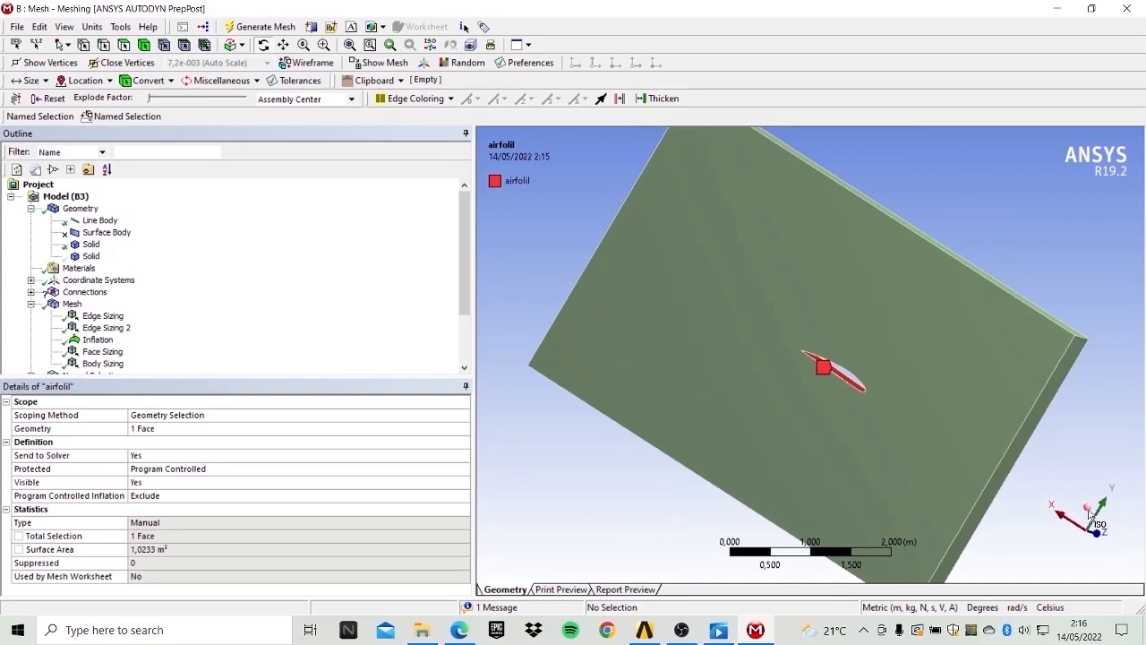
click(1088, 514)
click(1064, 541)
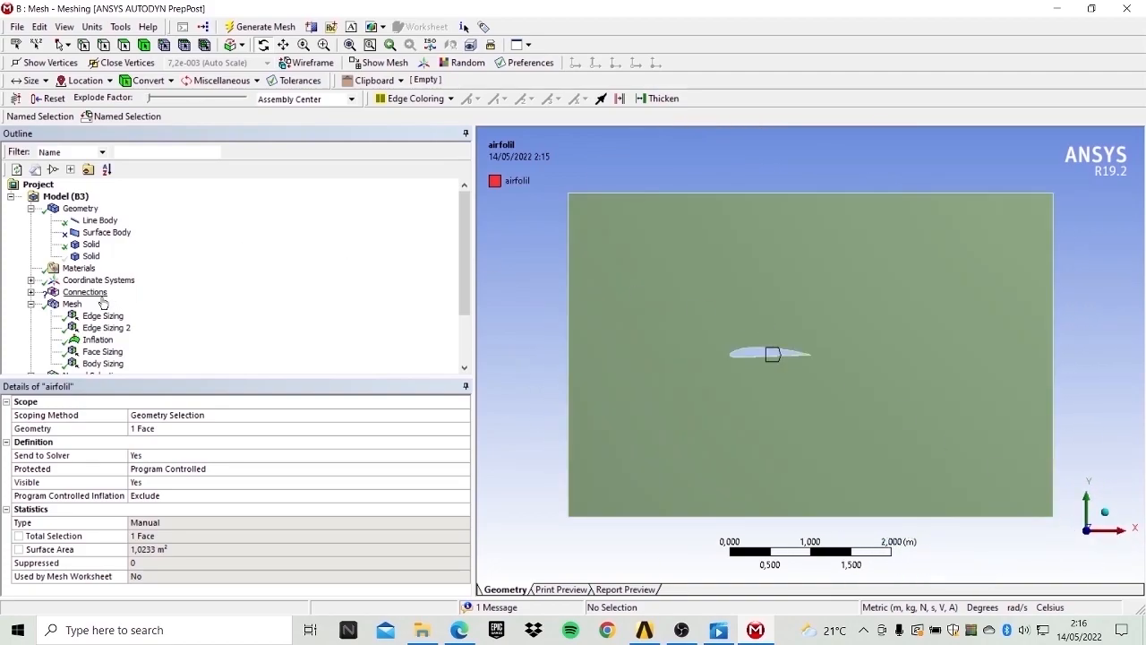
click(72, 303)
scroll(850, 326, up, 5)
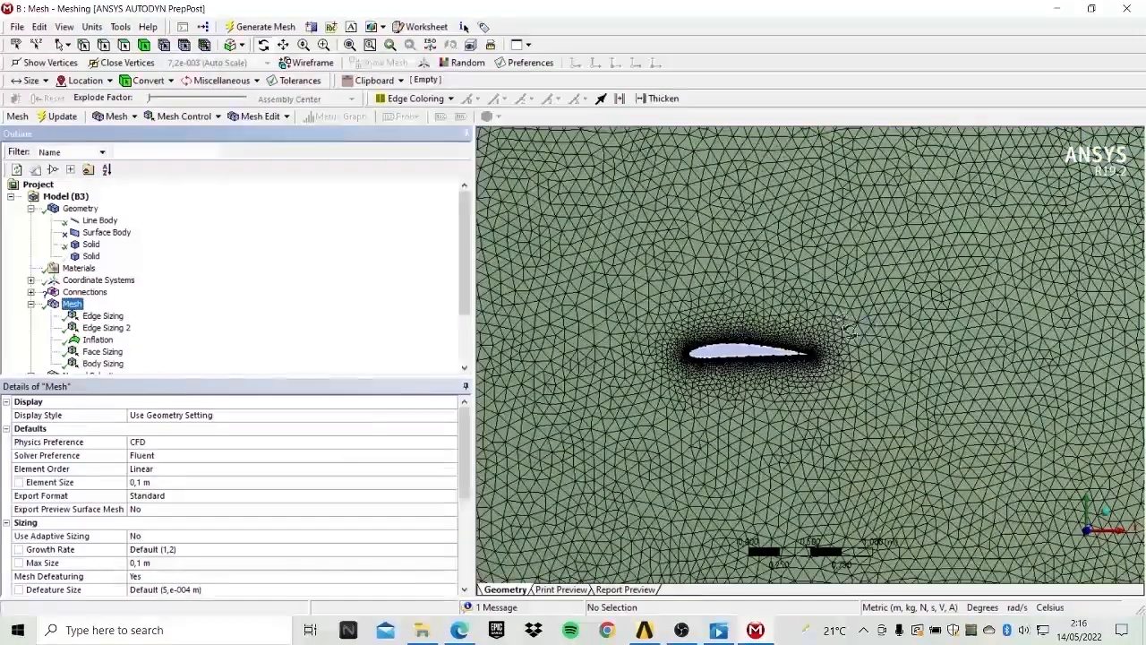
scroll(851, 326, down, 4)
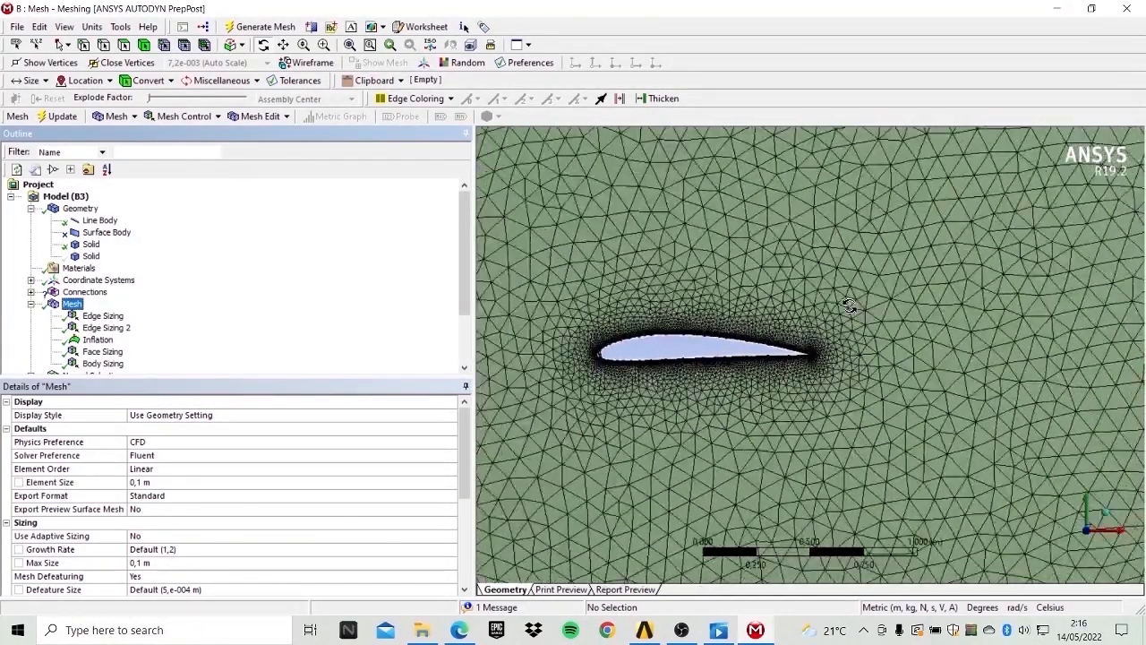
scroll(922, 326, down, 6)
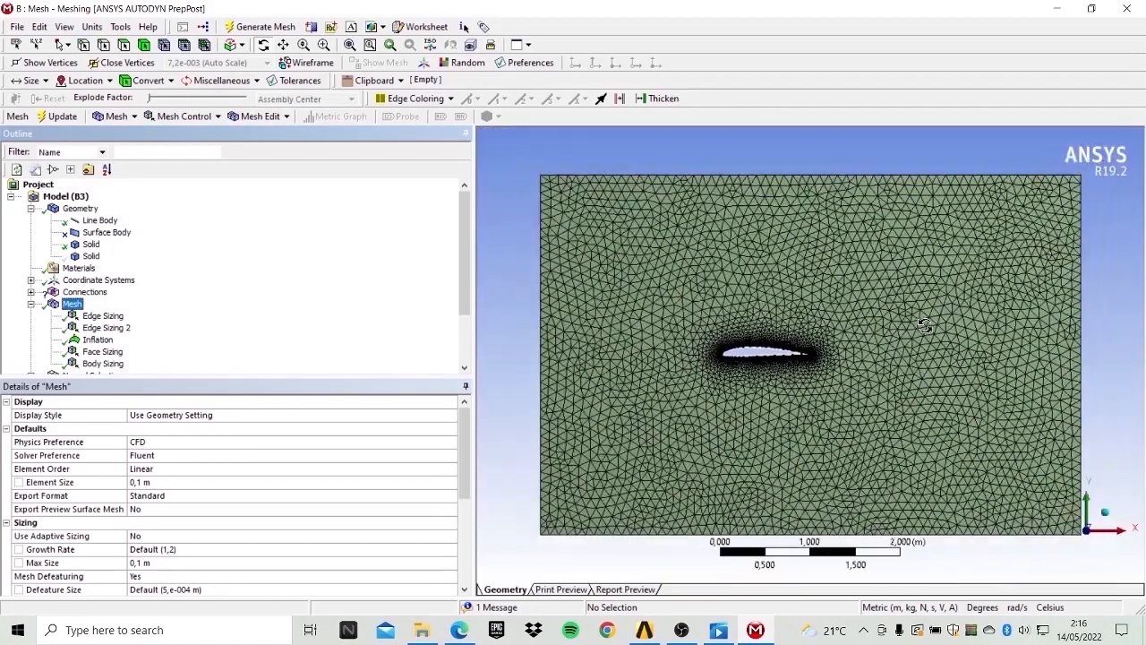
scroll(923, 326, up, 3)
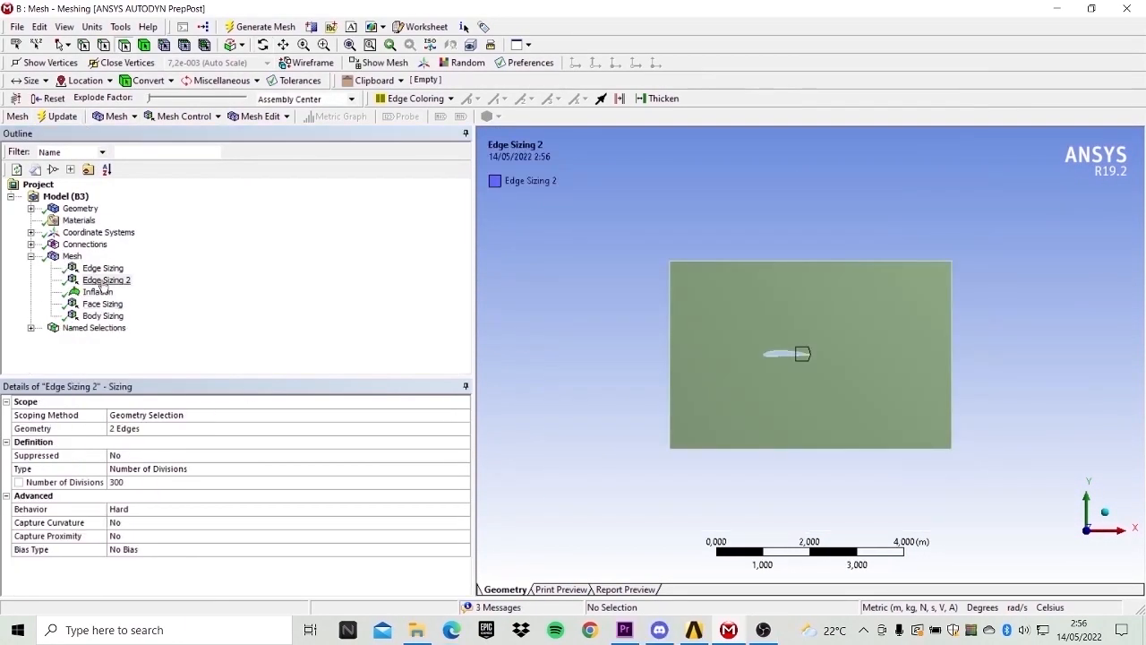
Review the settings of each mesh control: both edge sizings, inflation, face sizing and body sizing.
click(103, 268)
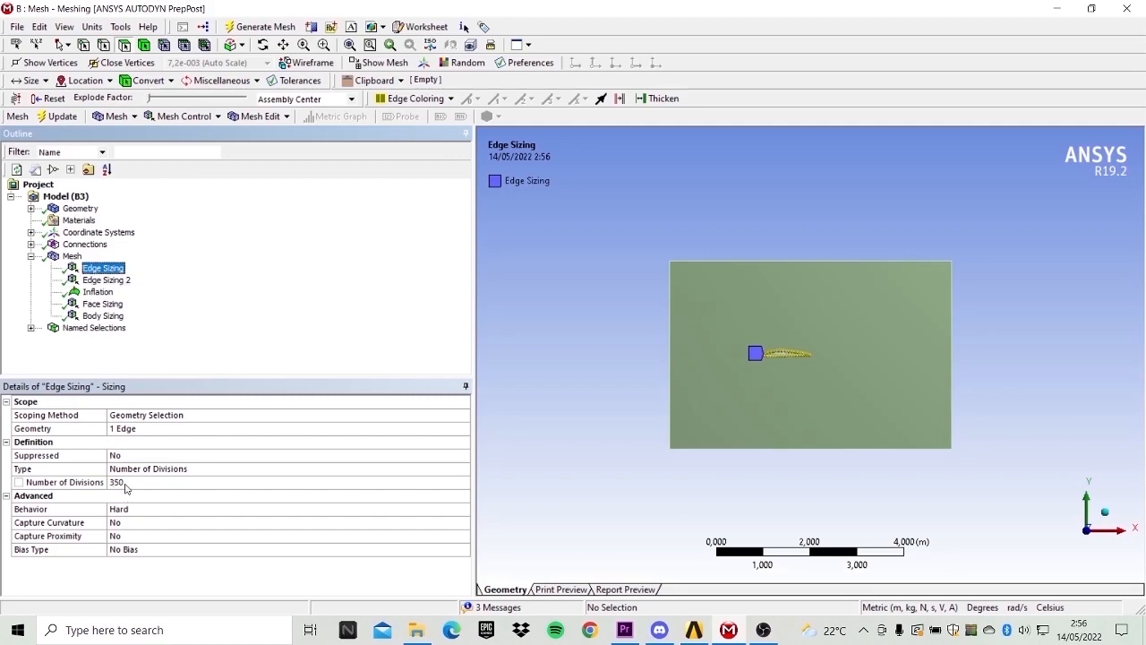
click(109, 282)
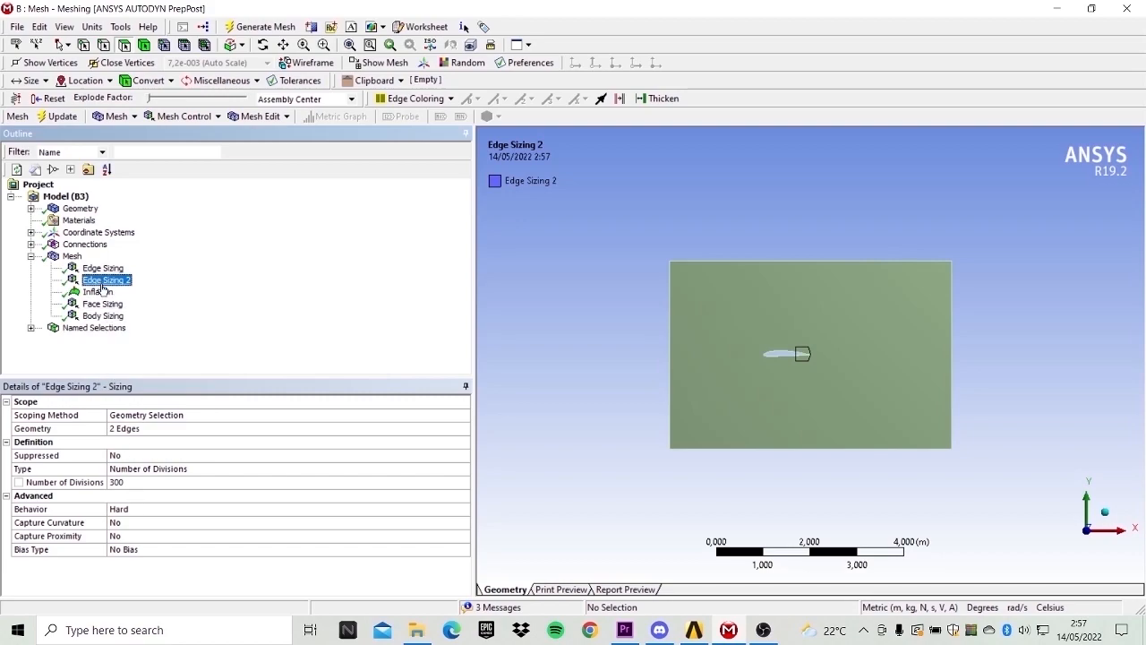
click(99, 292)
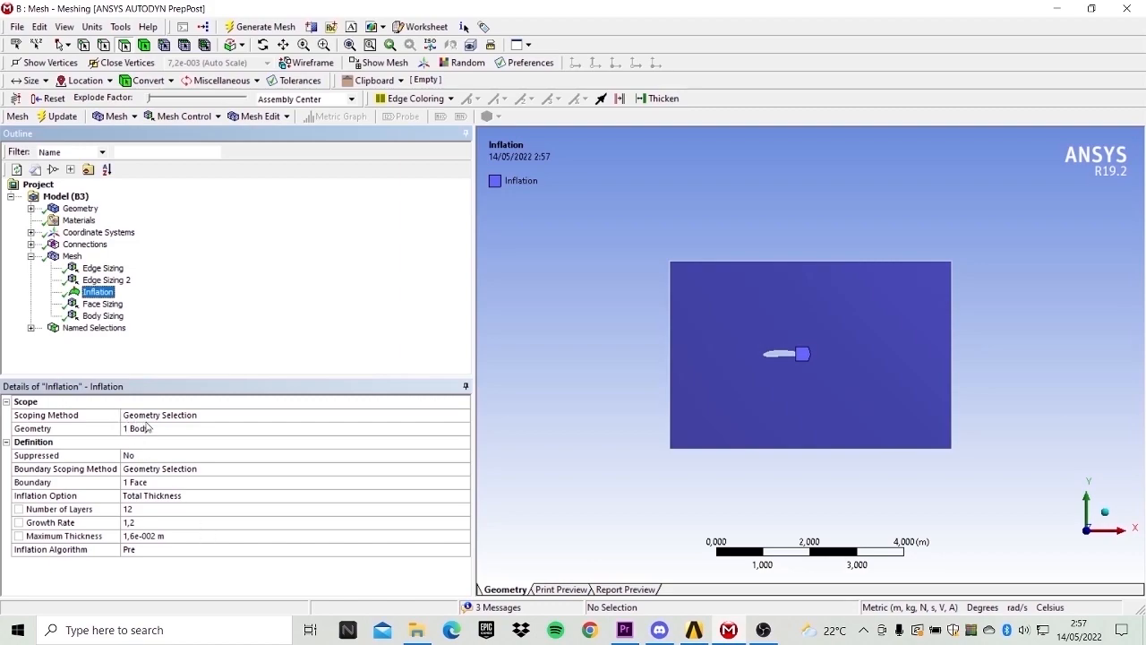
click(103, 304)
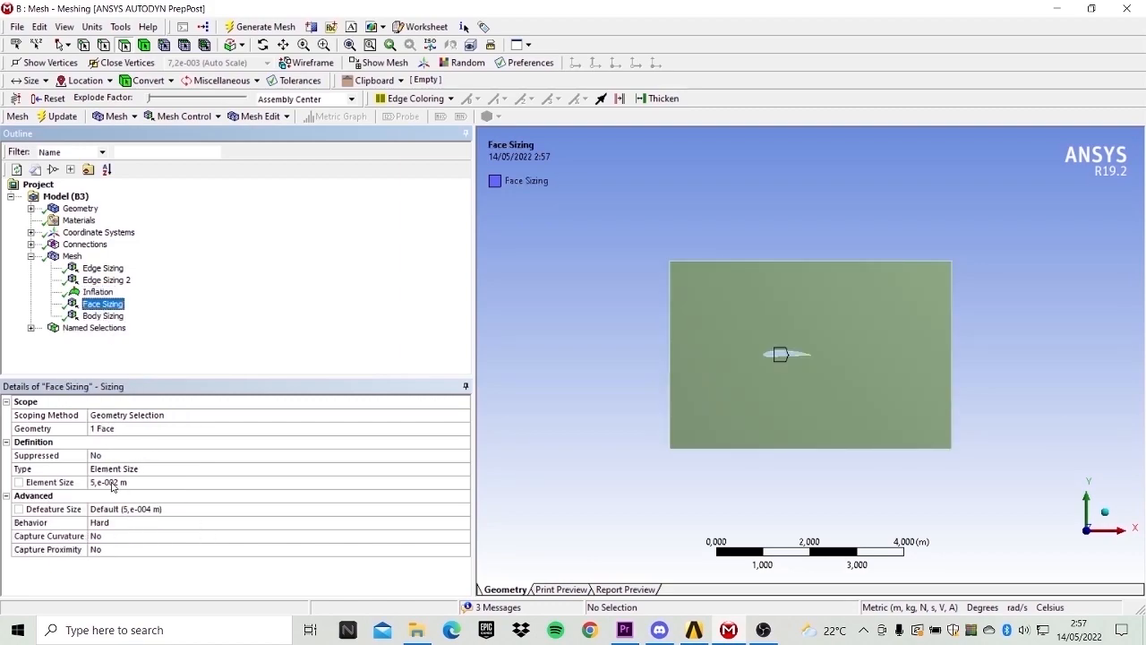
click(103, 316)
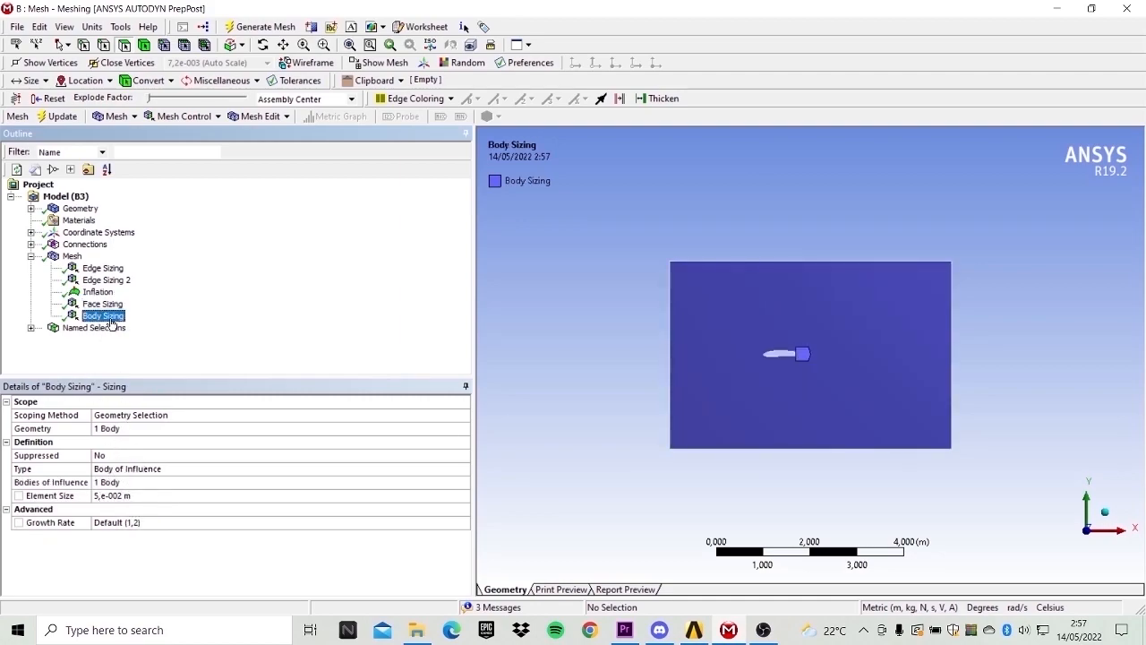
click(31, 244)
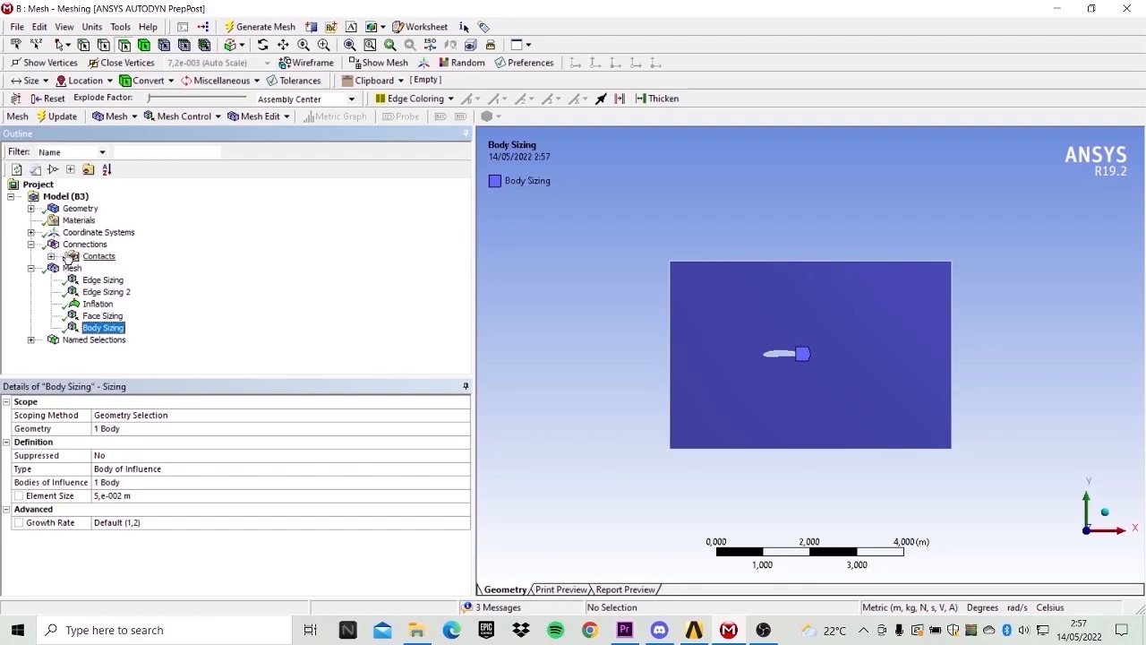
click(31, 245)
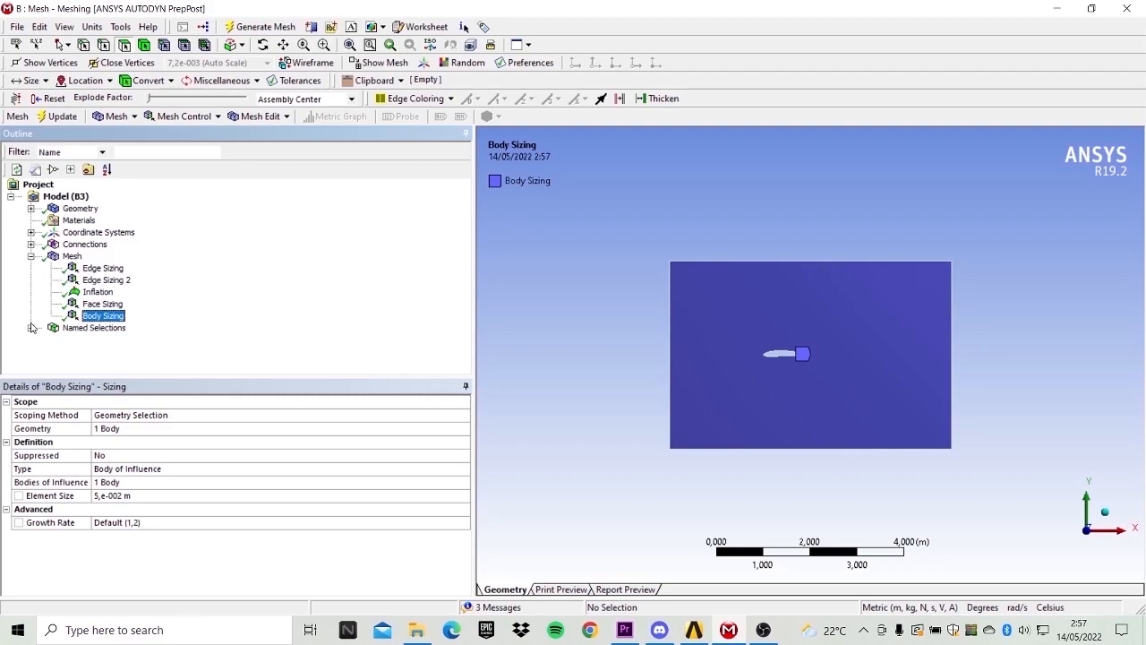
click(31, 256)
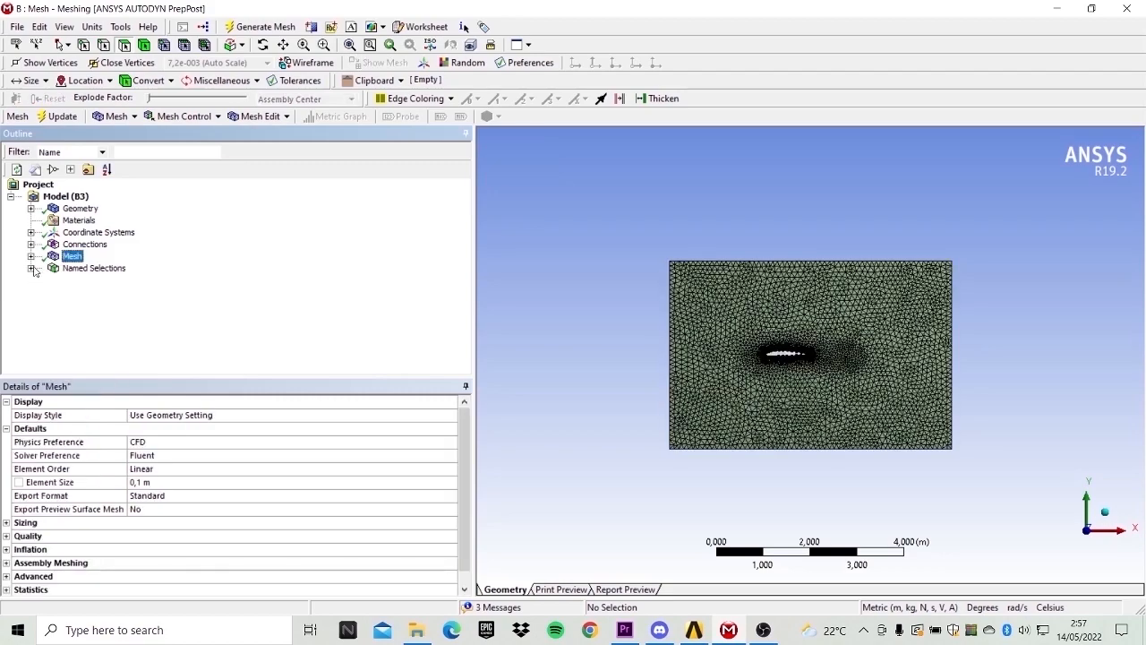
click(90, 268)
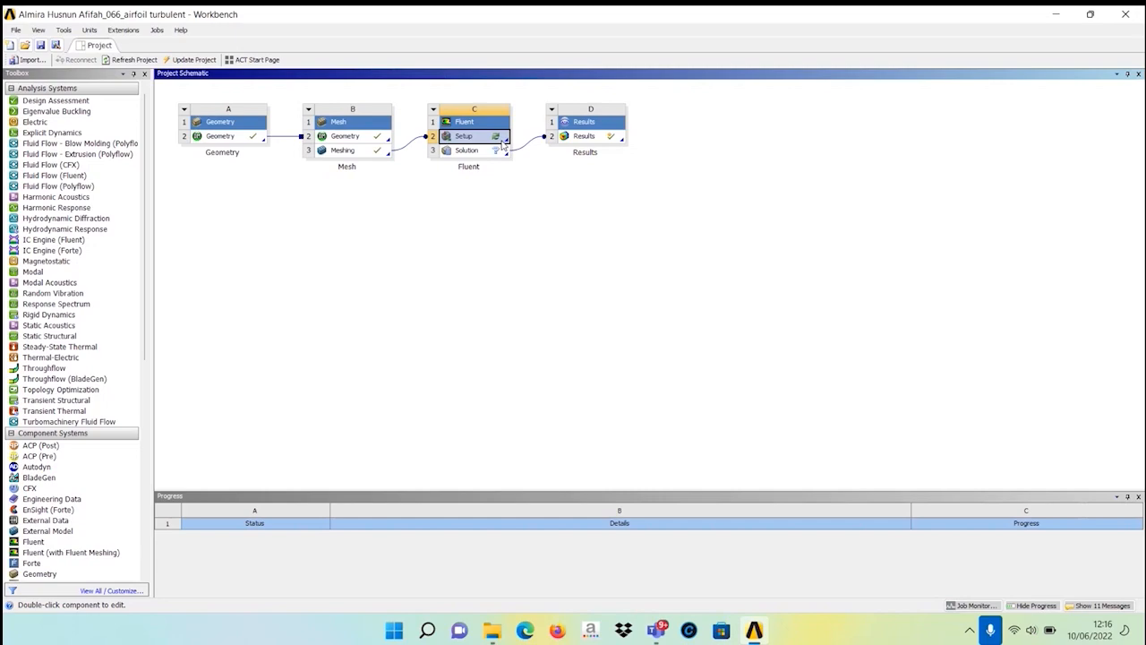
Open the Fluent setup cell for editing from the project schematic and confirm the notice.
right_click(503, 145)
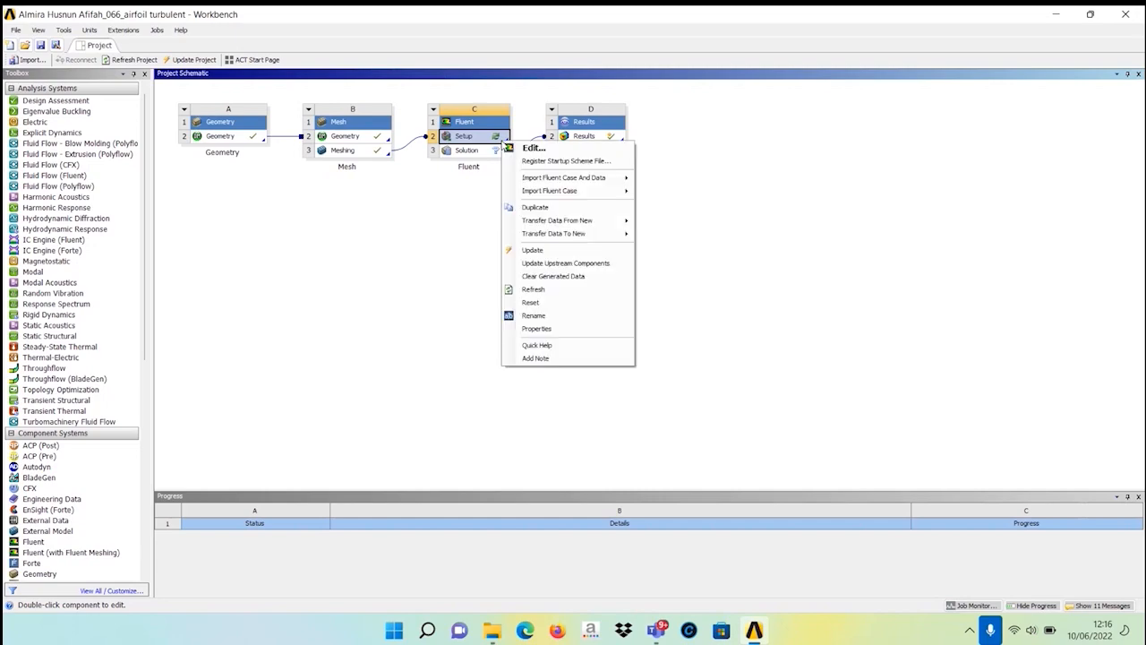
click(523, 148)
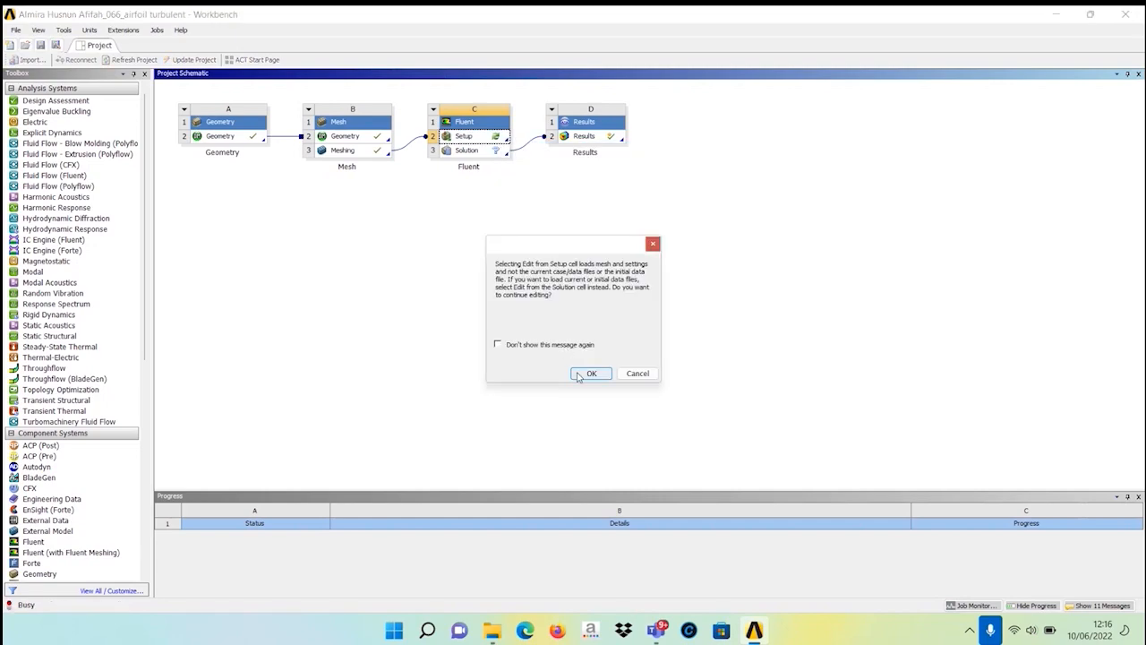
click(590, 373)
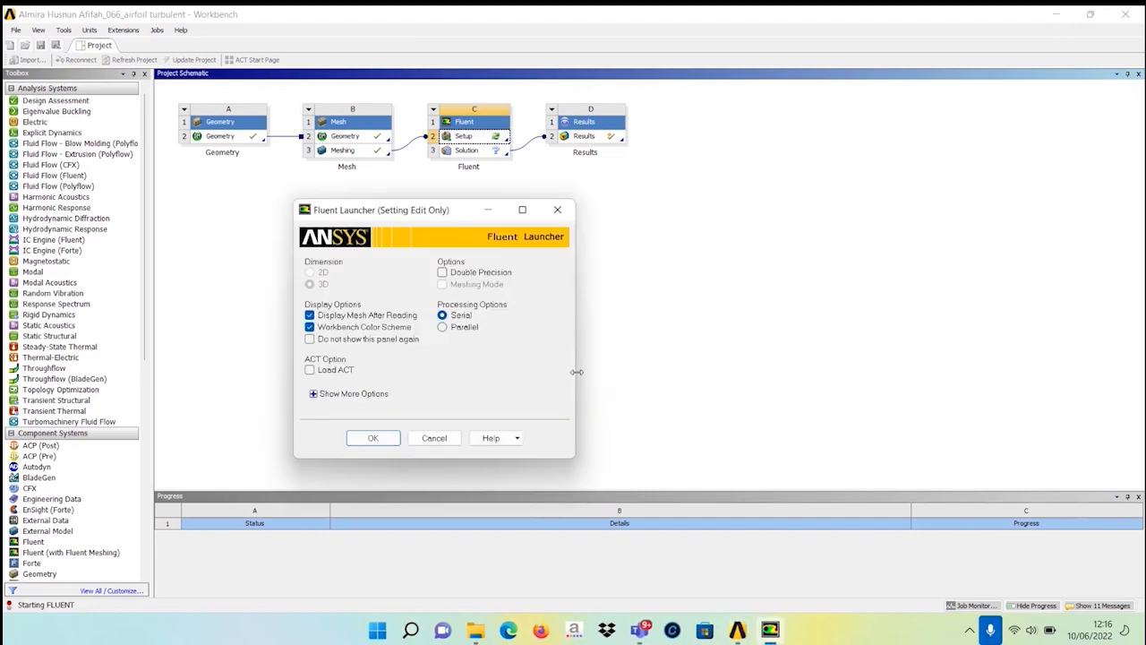
In the Fluent launcher, enable double precision and parallel processing with 16 processes.
click(441, 277)
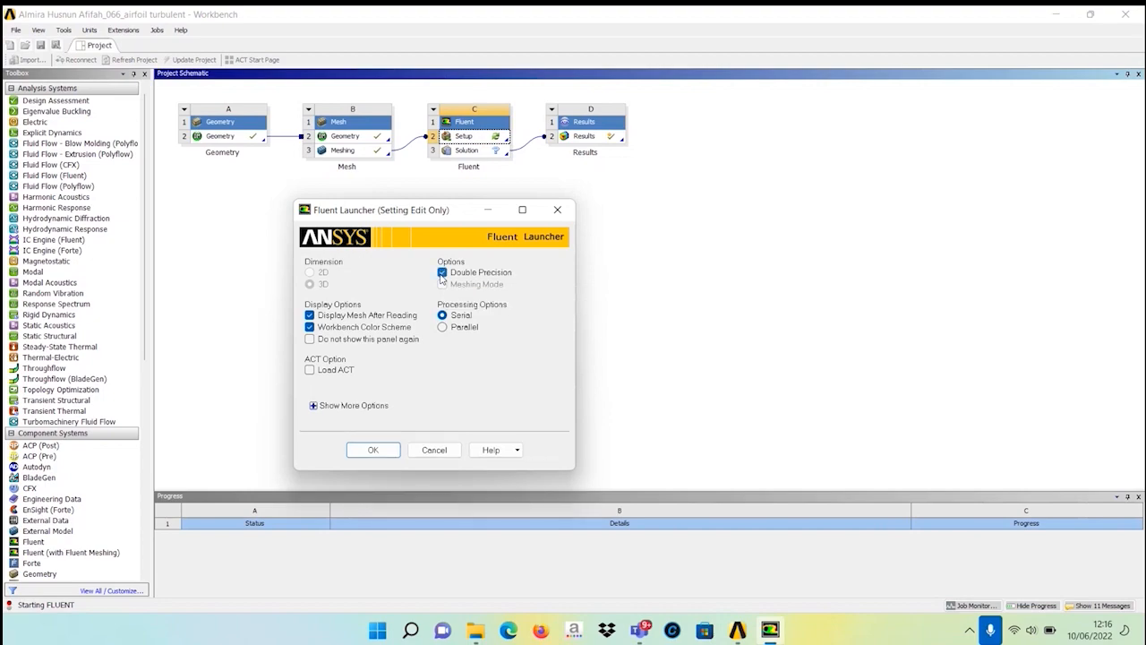
click(442, 329)
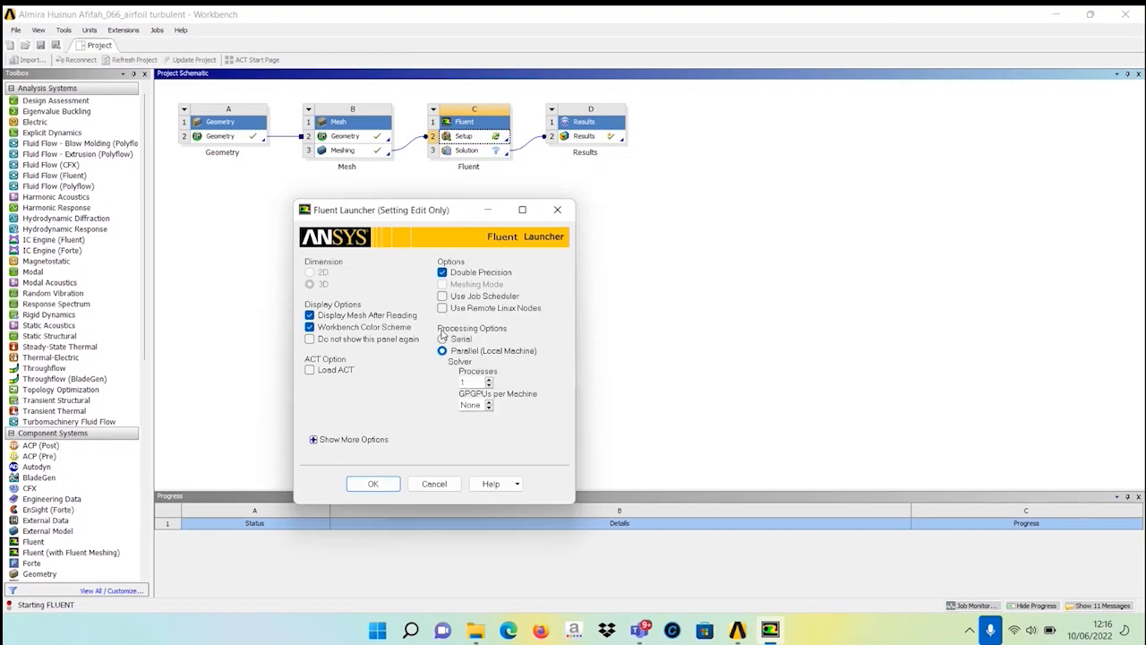
double_click(469, 383)
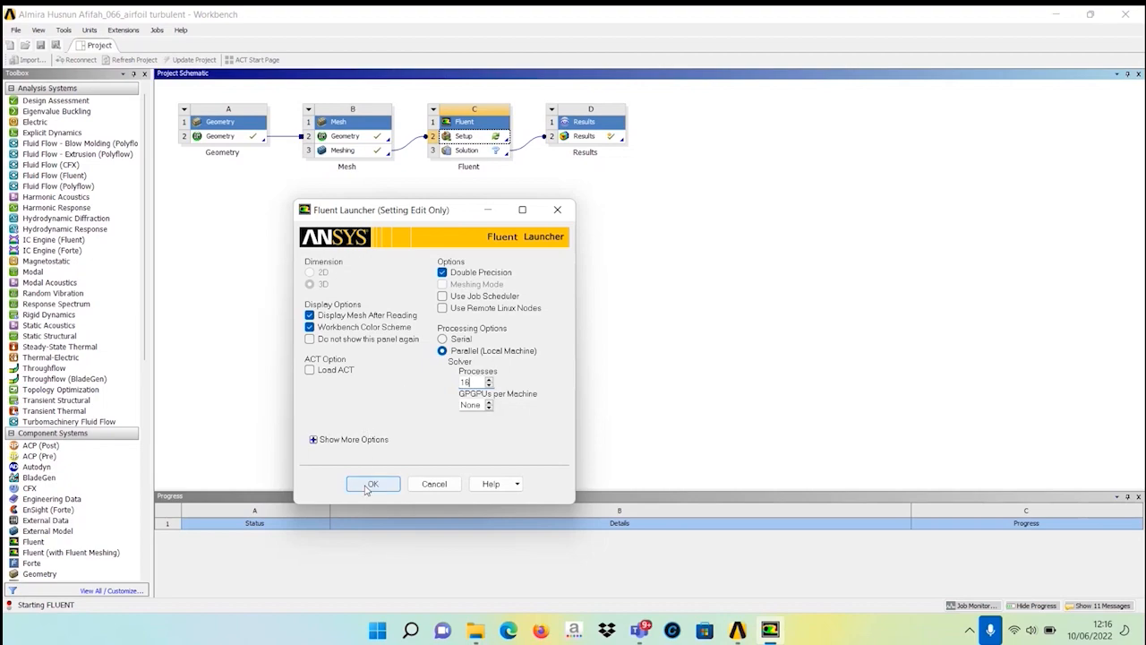
Start Fluent from the launcher with the chosen settings.
click(371, 484)
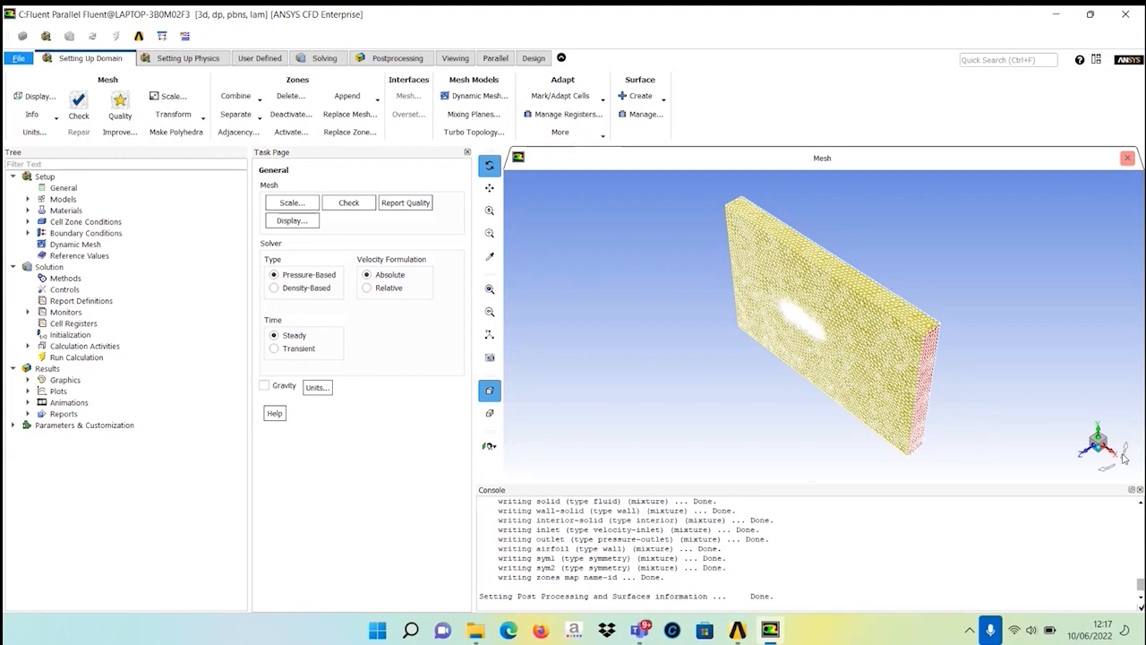
drag(1125, 459, 943, 358)
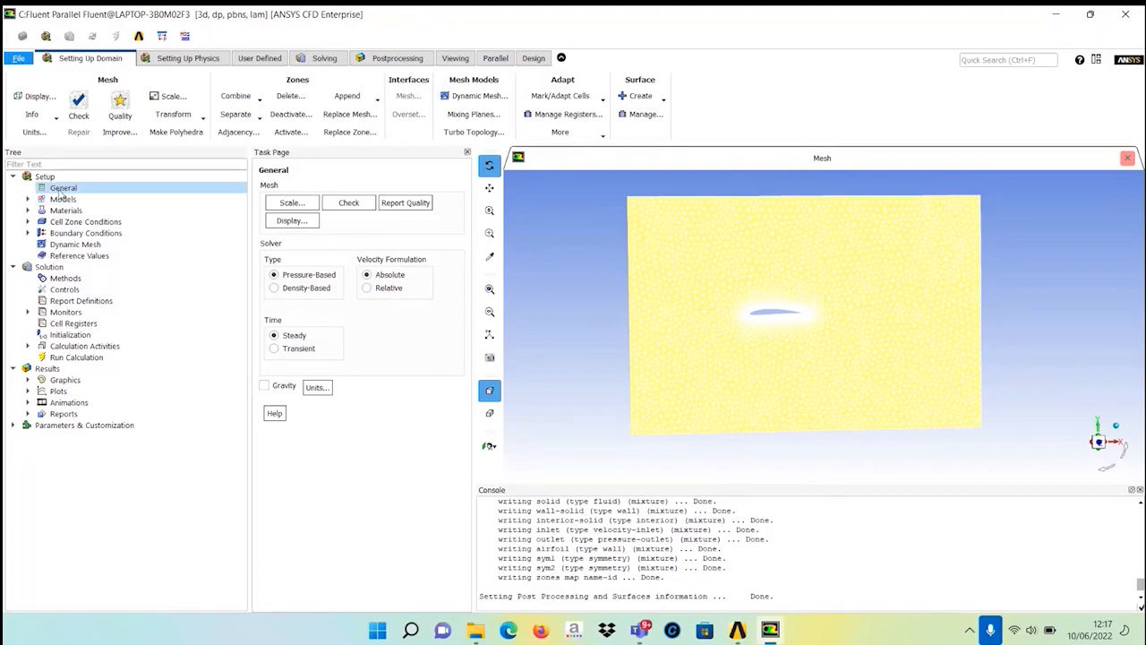
Set the viscous model to k-omega with the SST formulation.
double_click(64, 201)
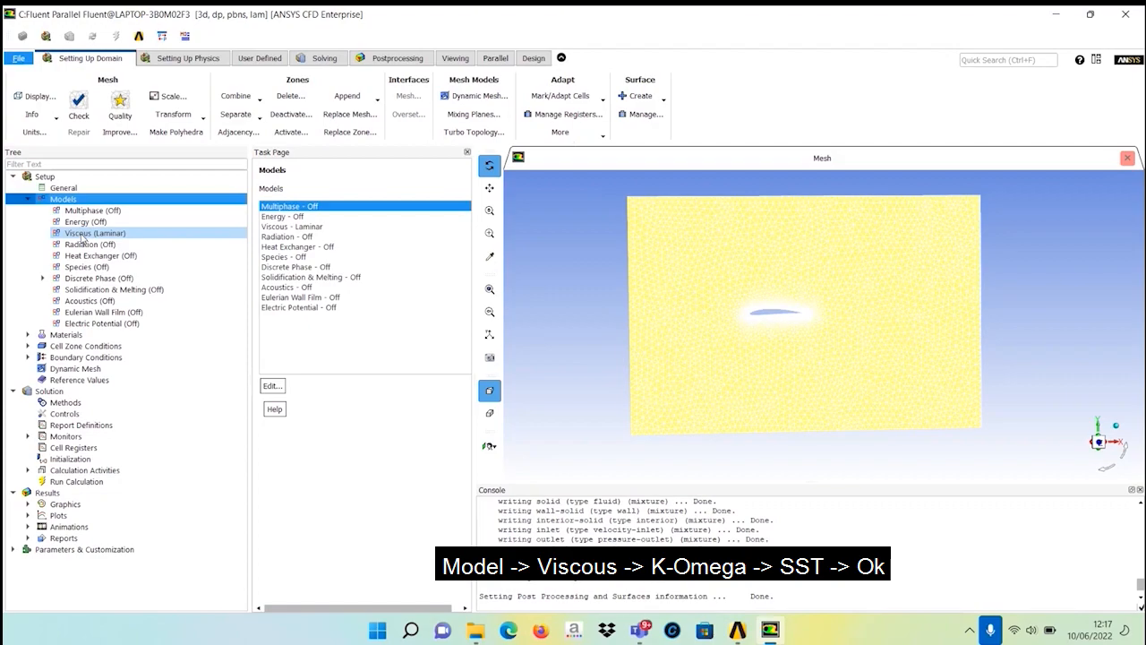
click(82, 235)
double_click(81, 235)
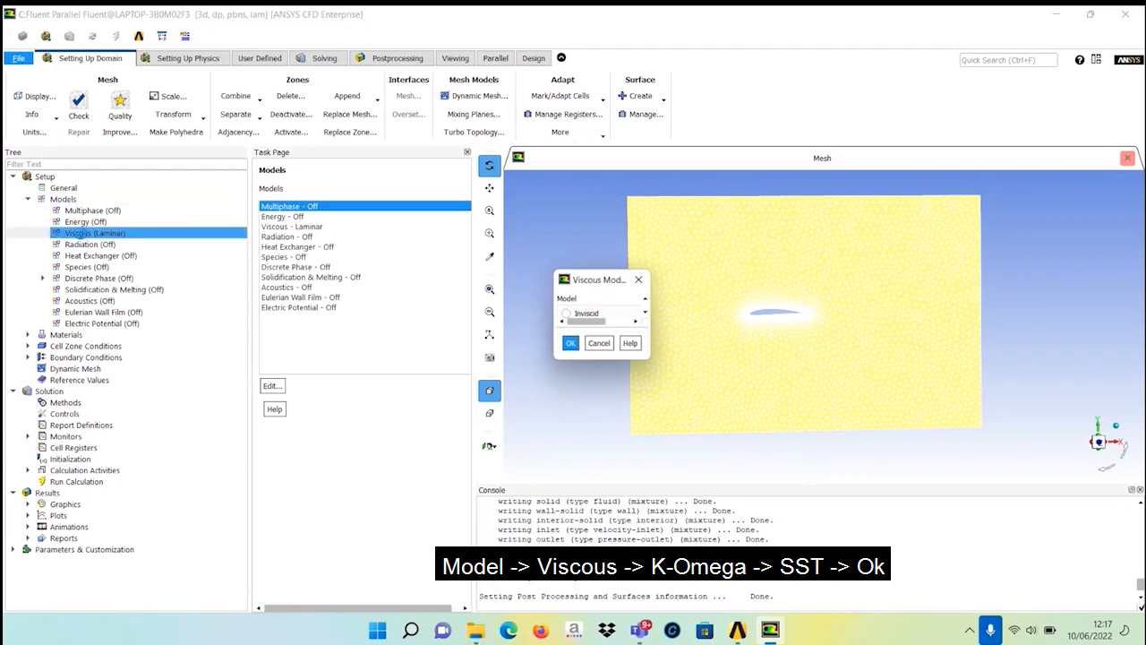
click(568, 367)
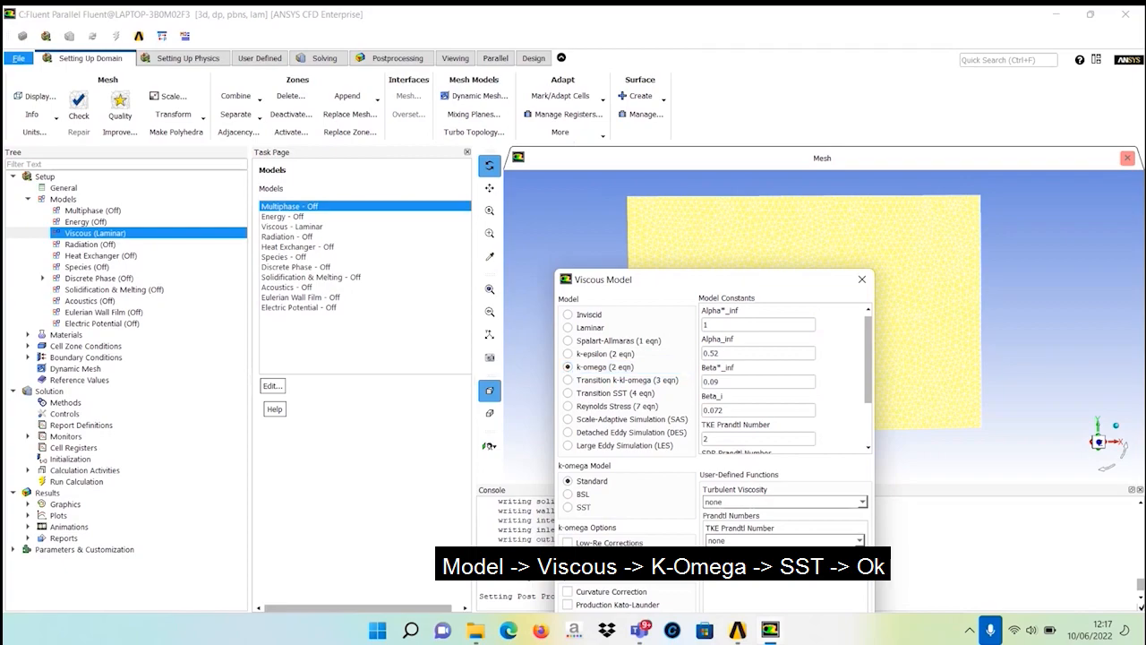
click(583, 374)
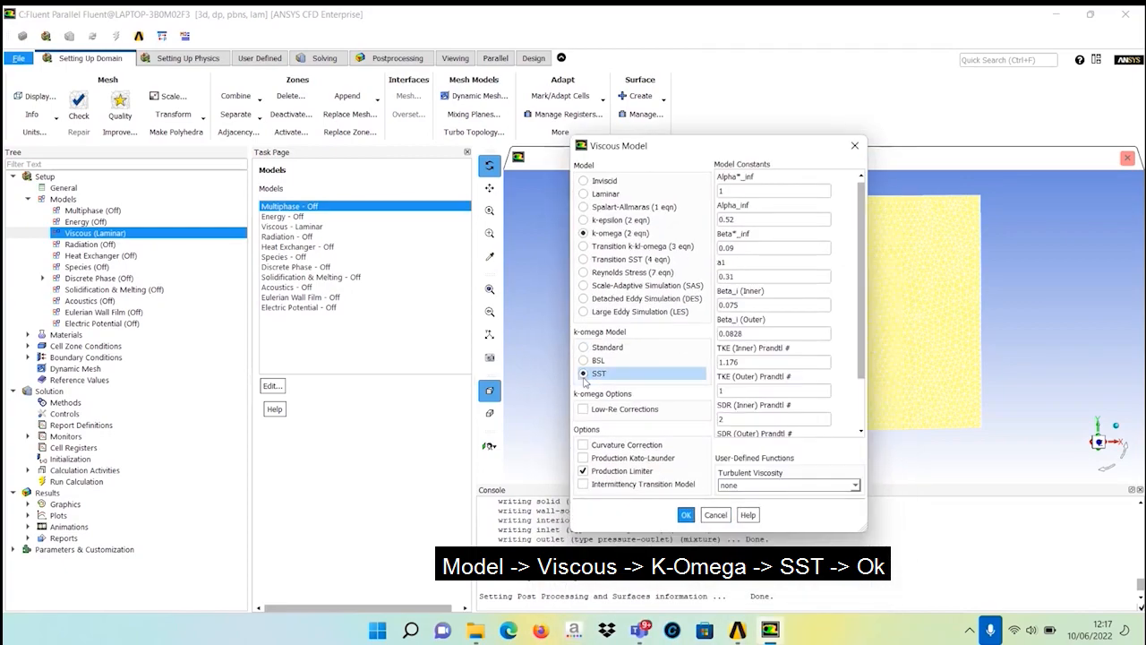
click(686, 516)
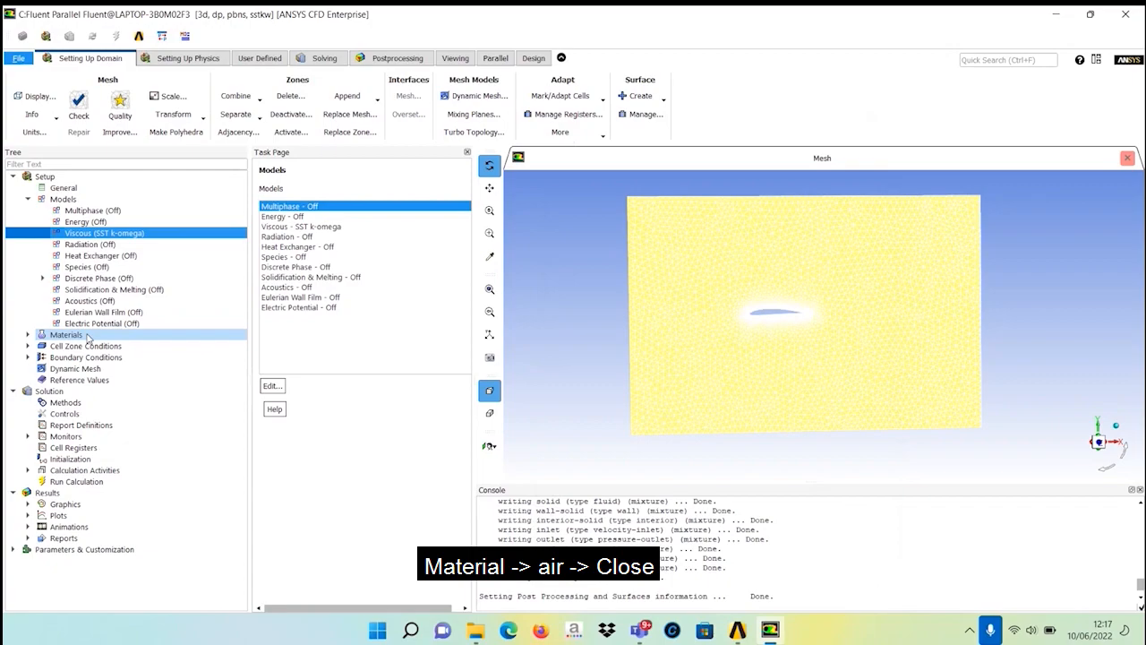
Open the air fluid material's properties and close them without changes.
double_click(87, 335)
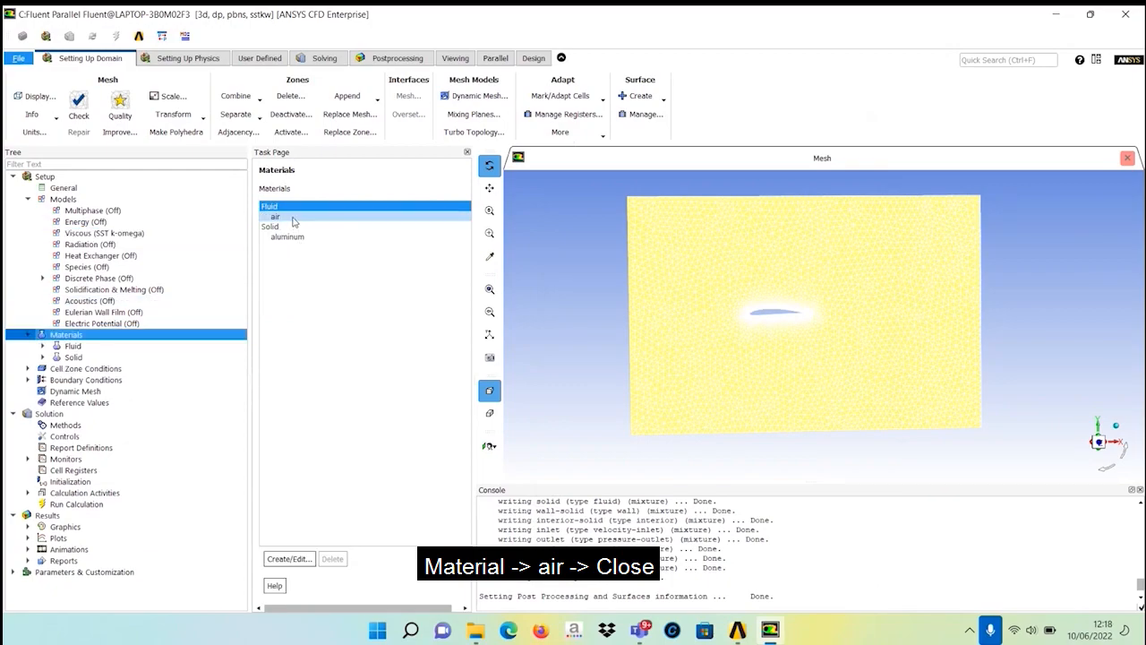
double_click(293, 219)
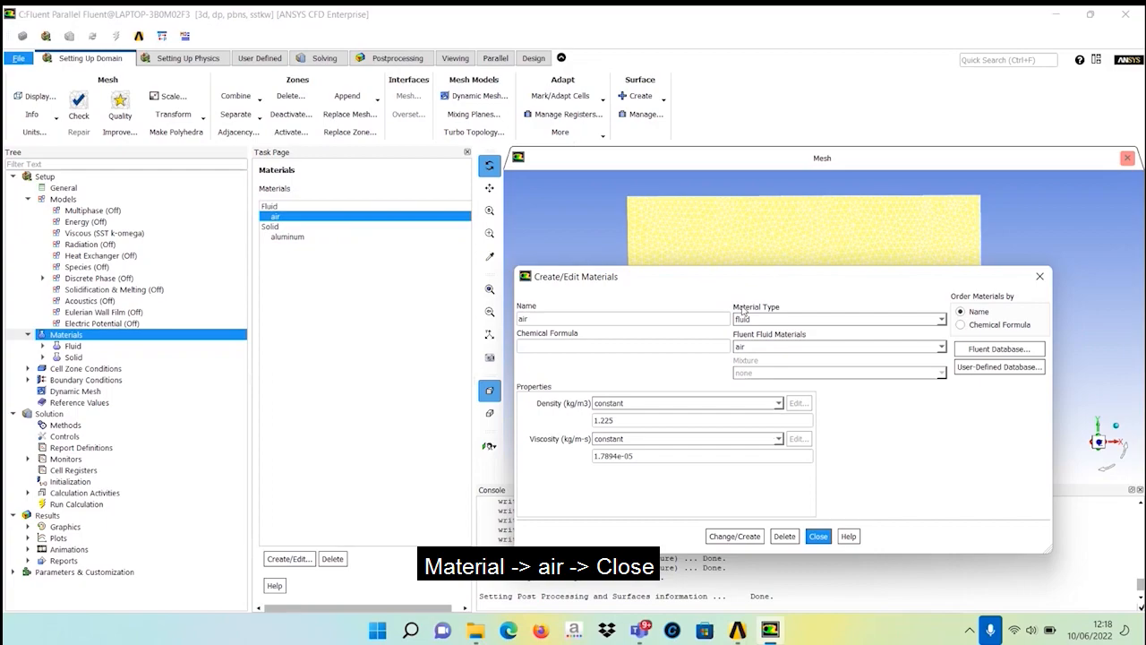
click(818, 538)
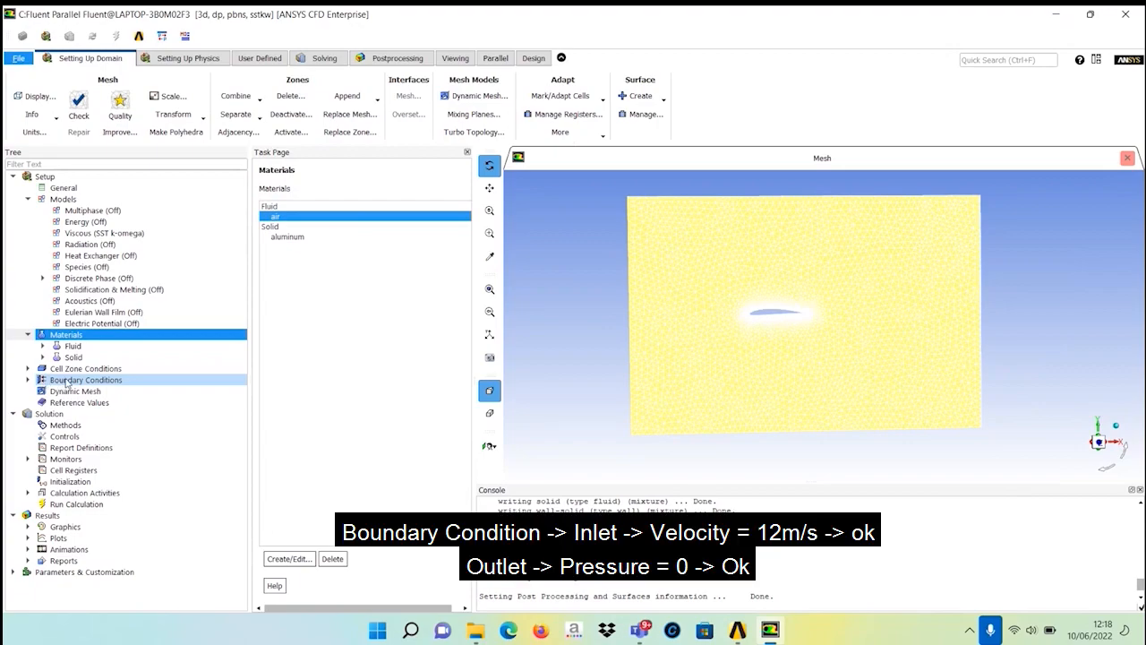
Set the inlet boundary's velocity magnitude to 12 m/s.
click(66, 383)
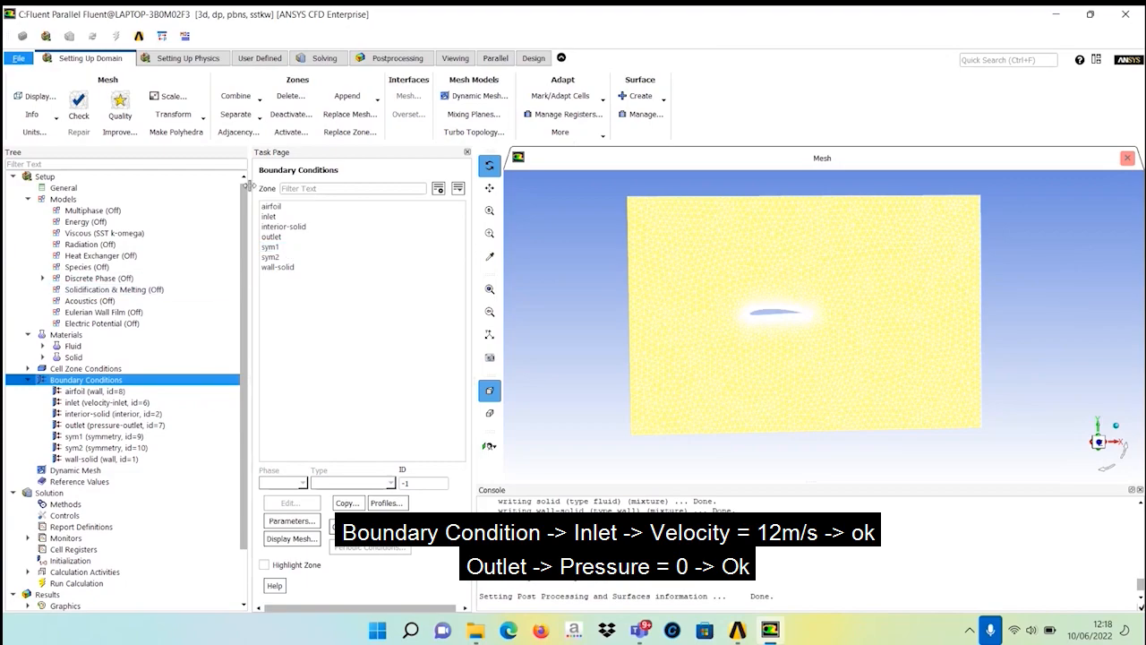
click(267, 217)
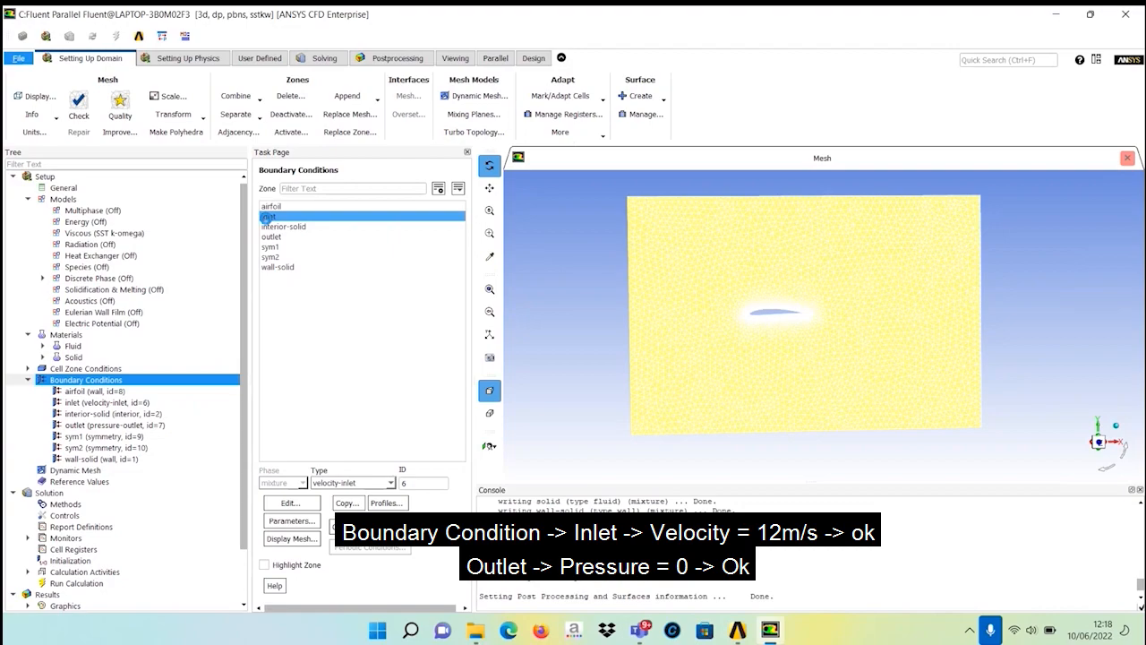
double_click(267, 217)
click(723, 385)
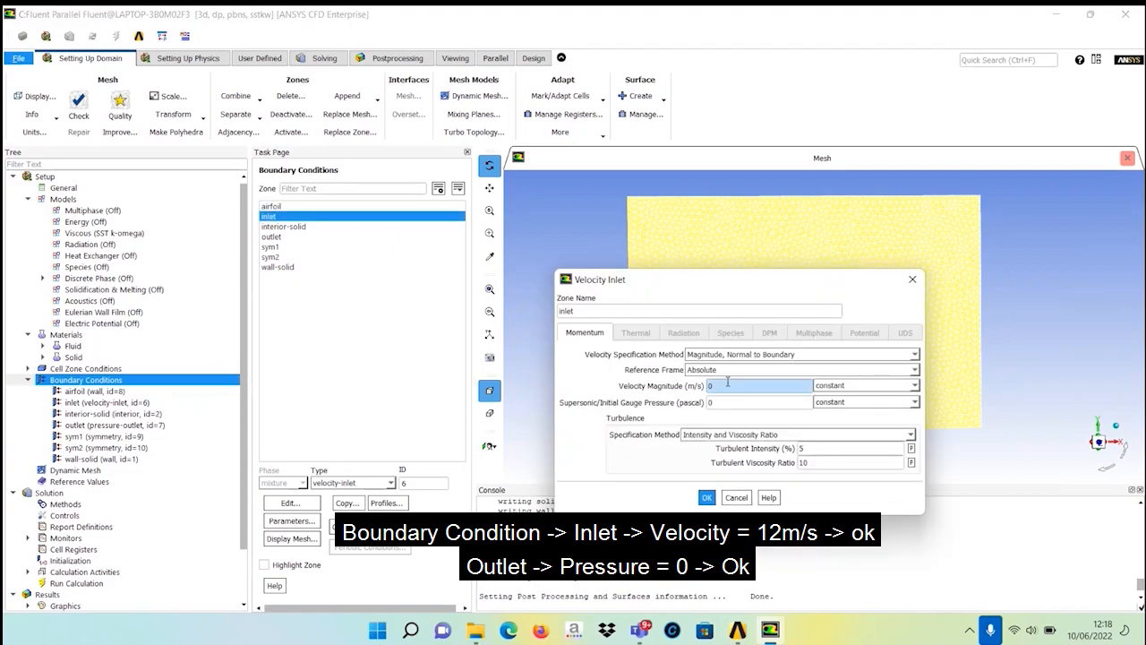
drag(721, 385, 686, 389)
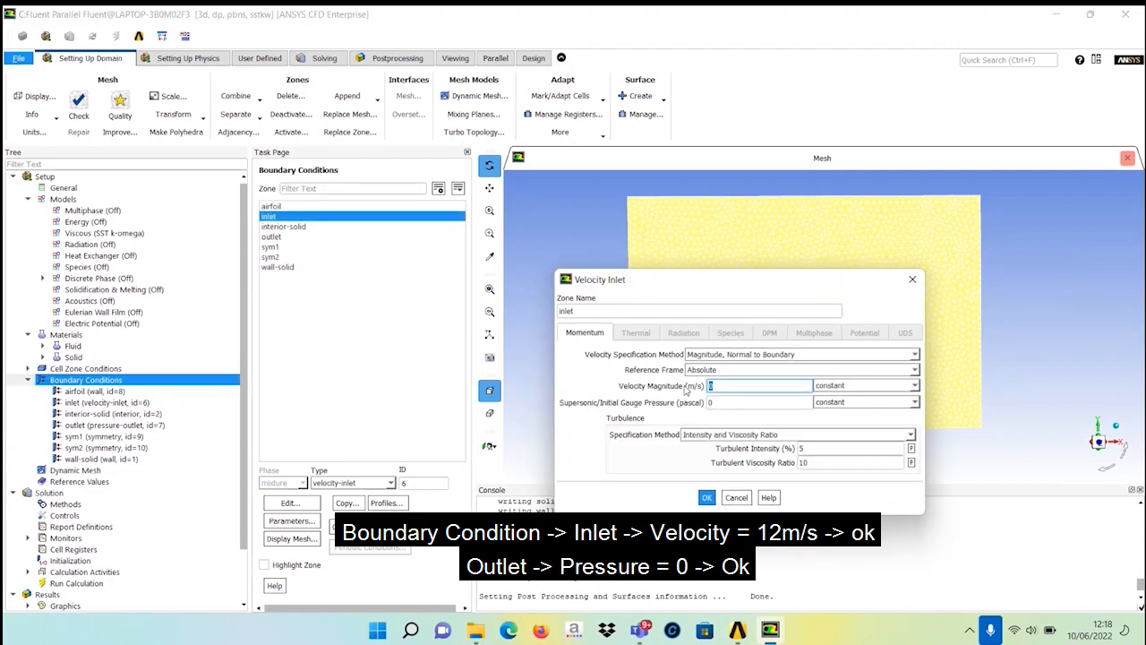
text(1)
click(706, 498)
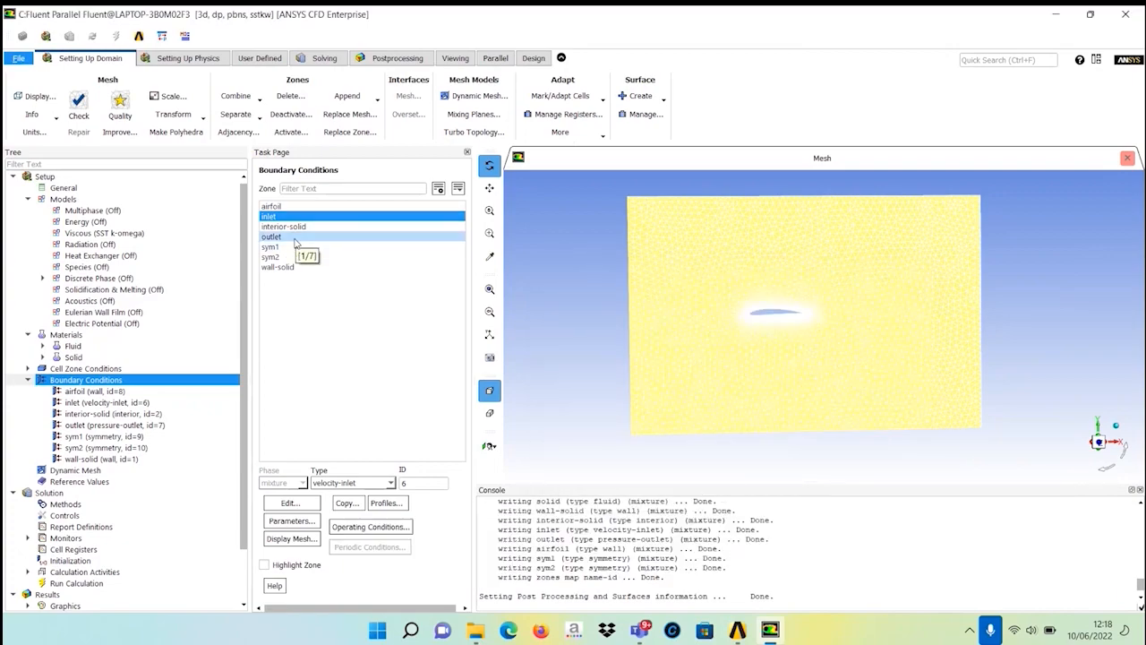
Open the outlet pressure-outlet boundary and accept its 0 Pa gauge pressure.
click(295, 240)
double_click(295, 238)
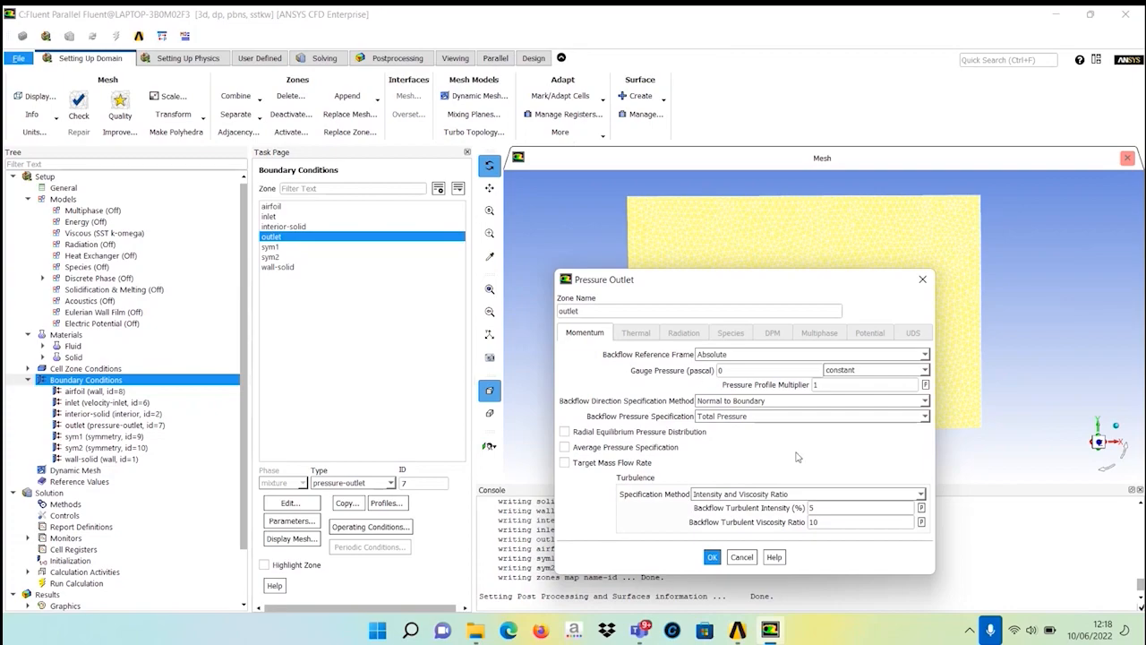
click(713, 557)
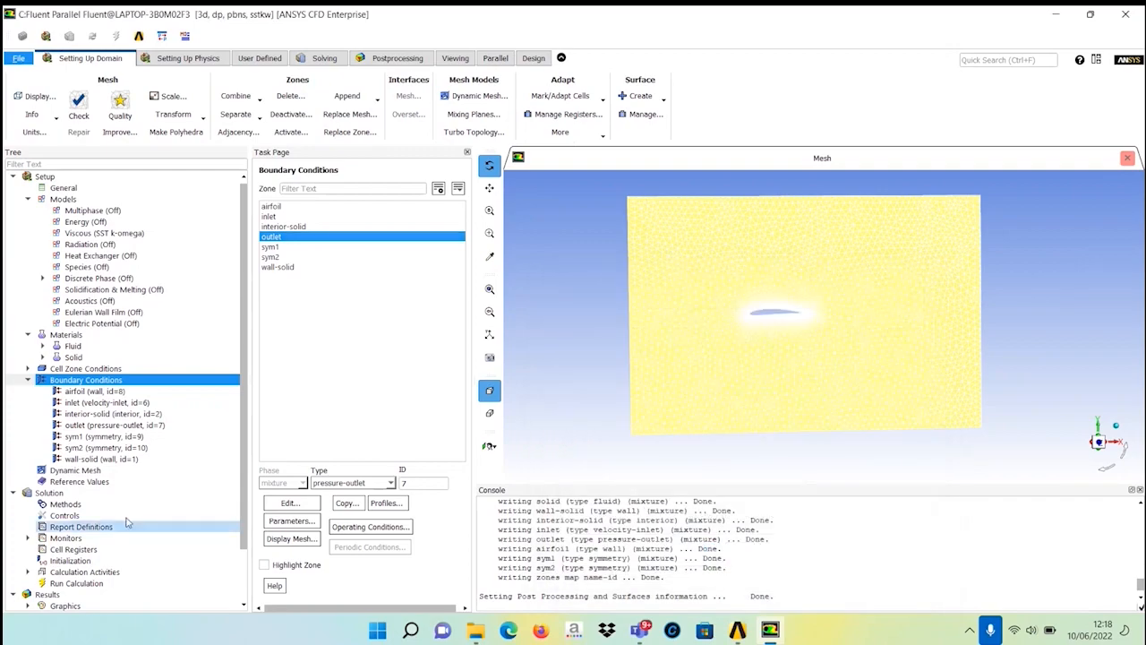
Compute reference values from the inlet and set the reference zone to solid.
click(124, 487)
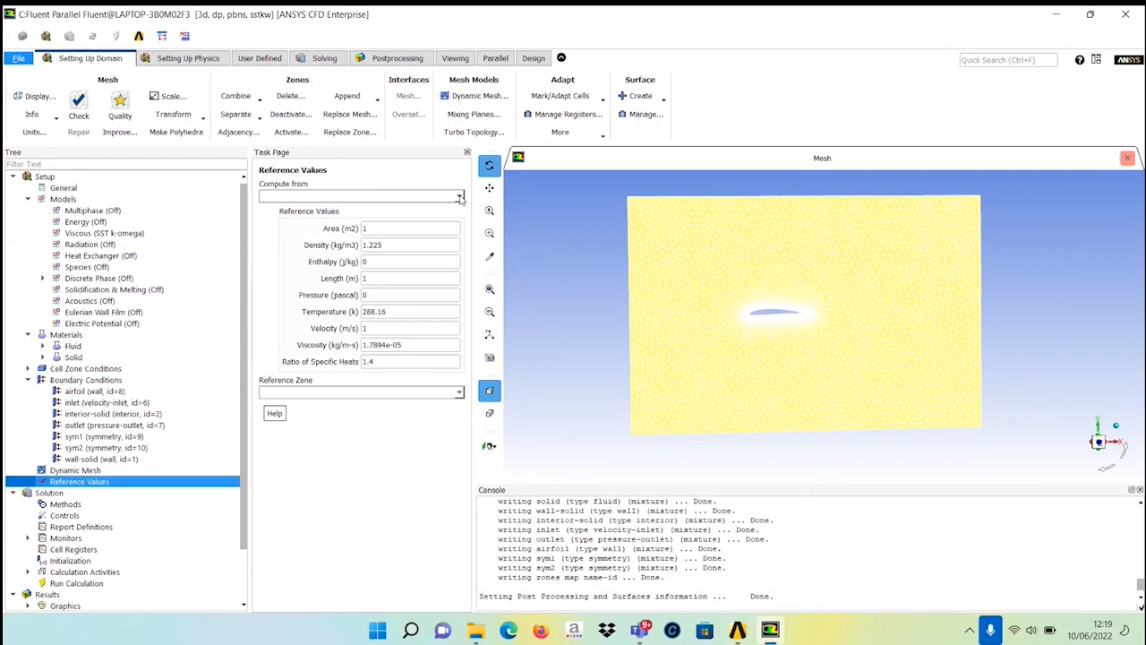
click(459, 198)
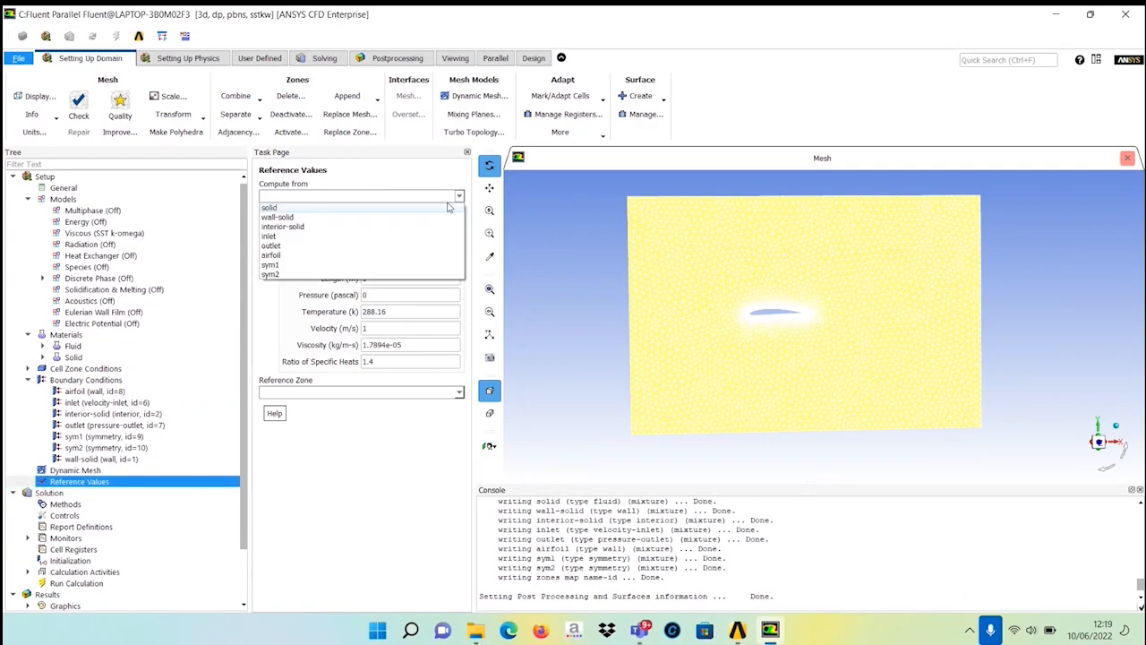
click(339, 237)
click(348, 398)
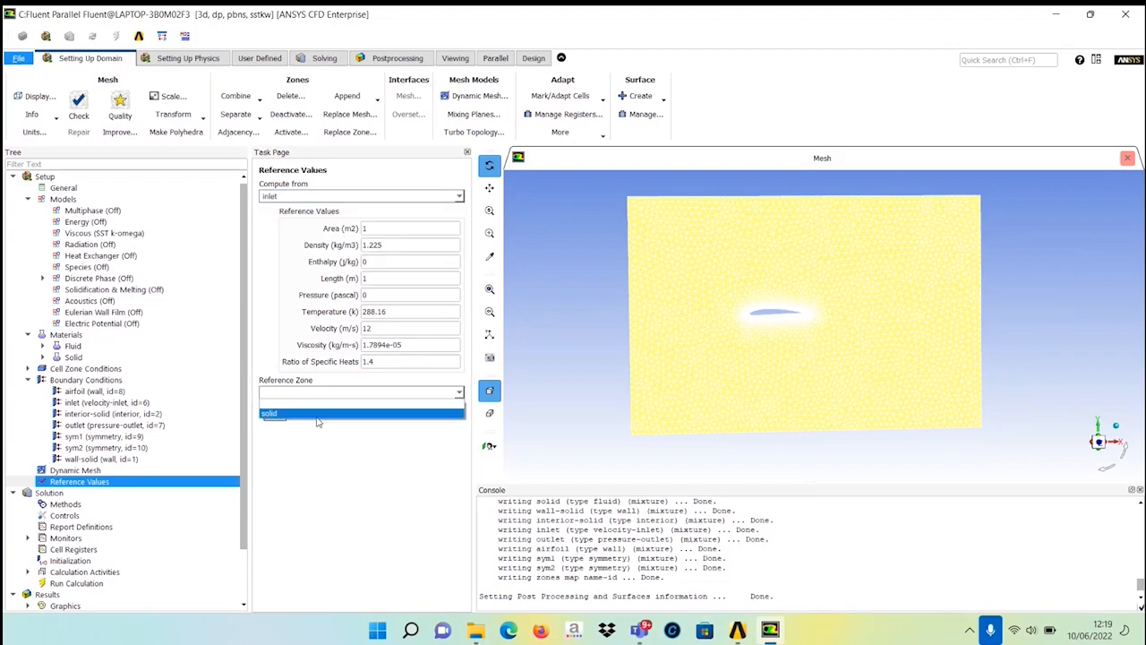
click(316, 417)
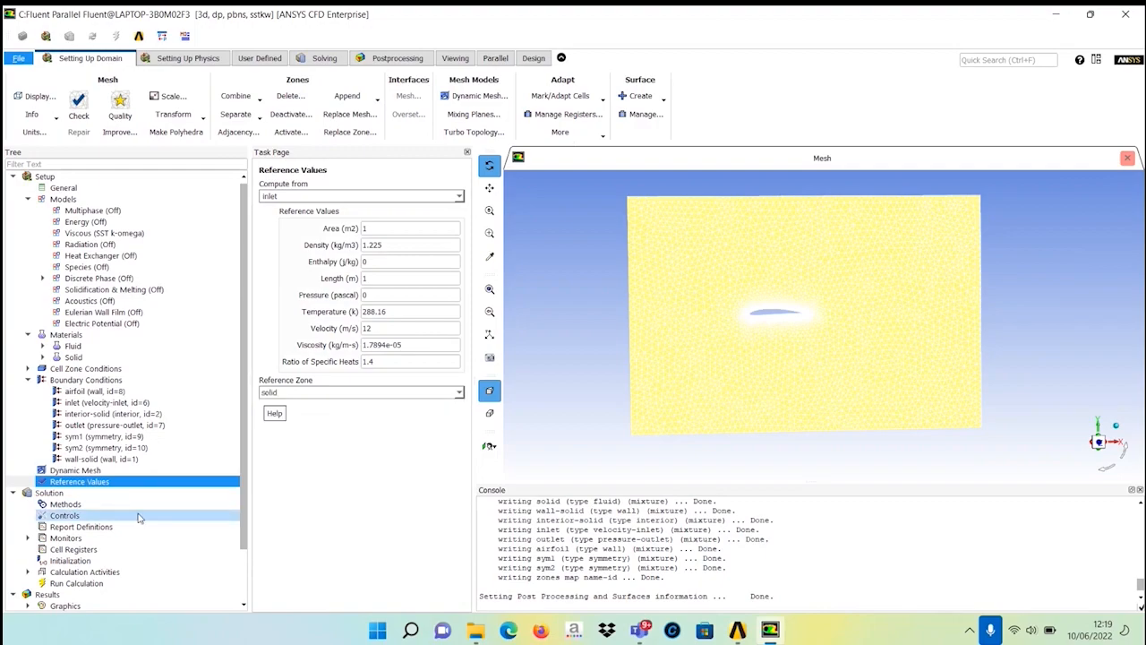
In solution methods, set turbulent kinetic energy and specific dissipation rate to Second Order Upwind.
click(199, 494)
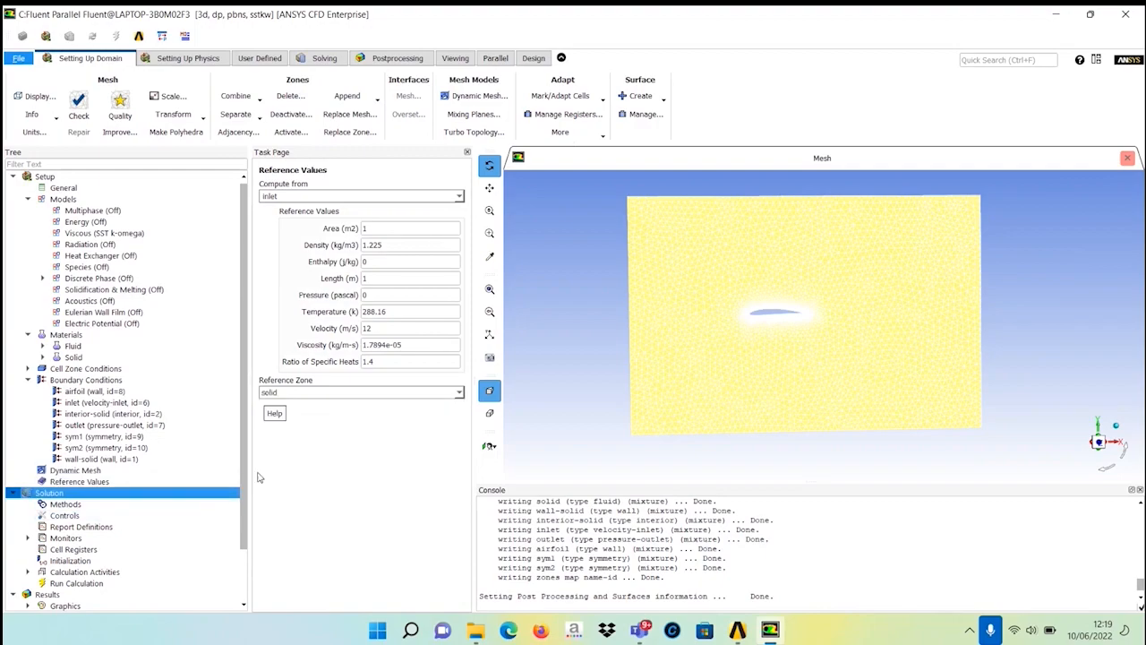
scroll(233, 515, down, 1)
scroll(233, 519, down, 1)
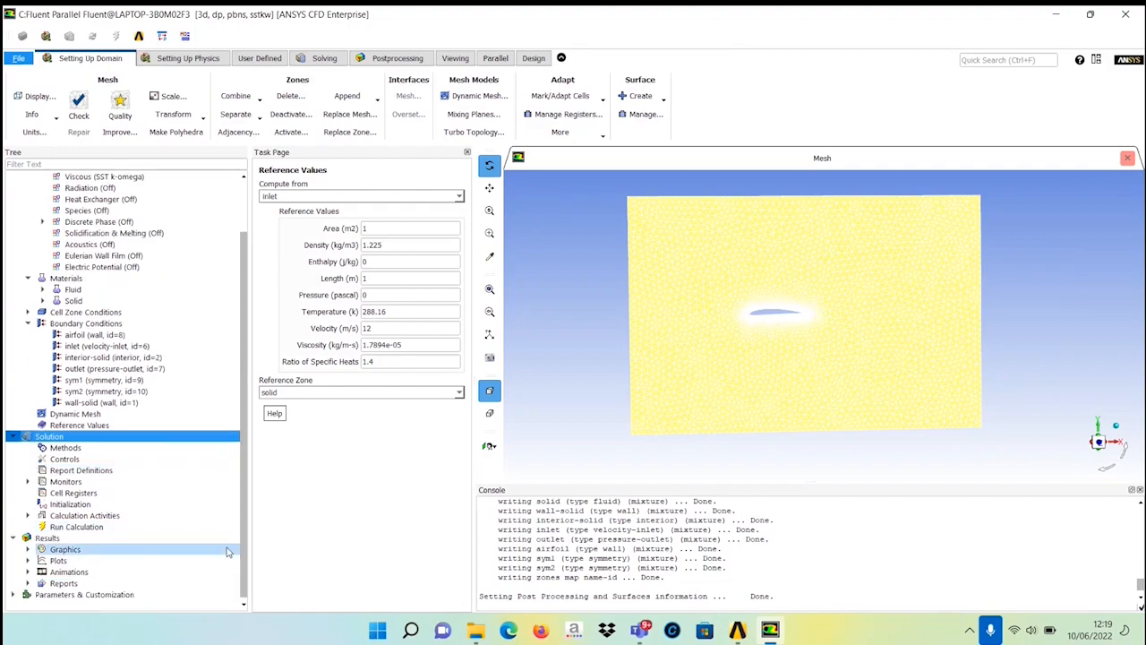
click(47, 448)
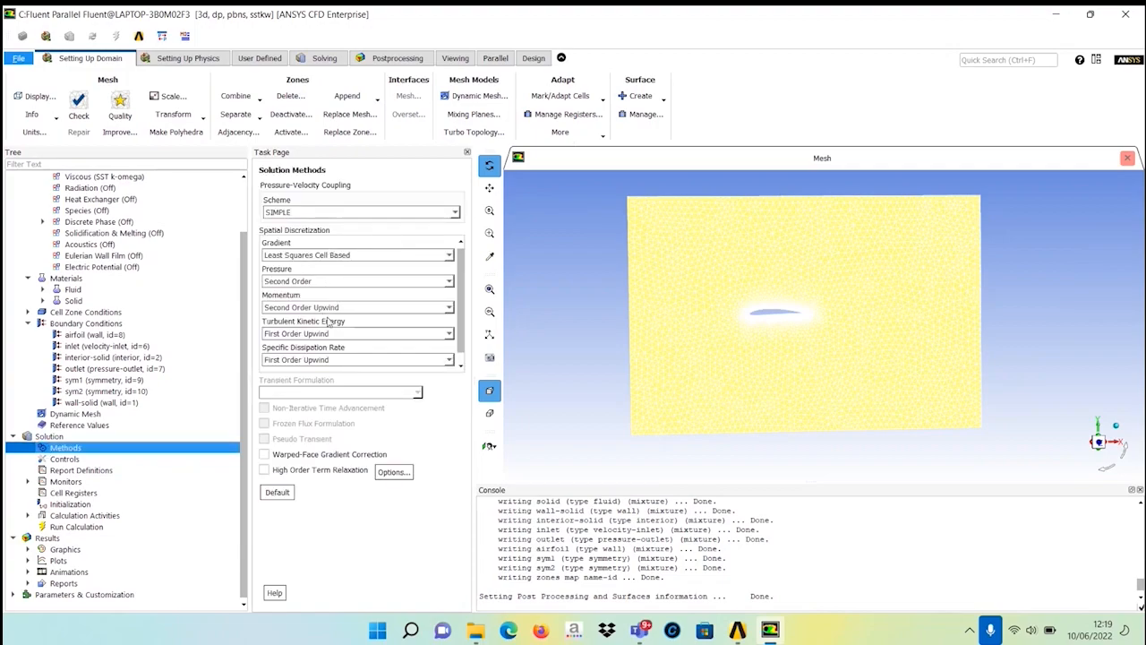
click(450, 335)
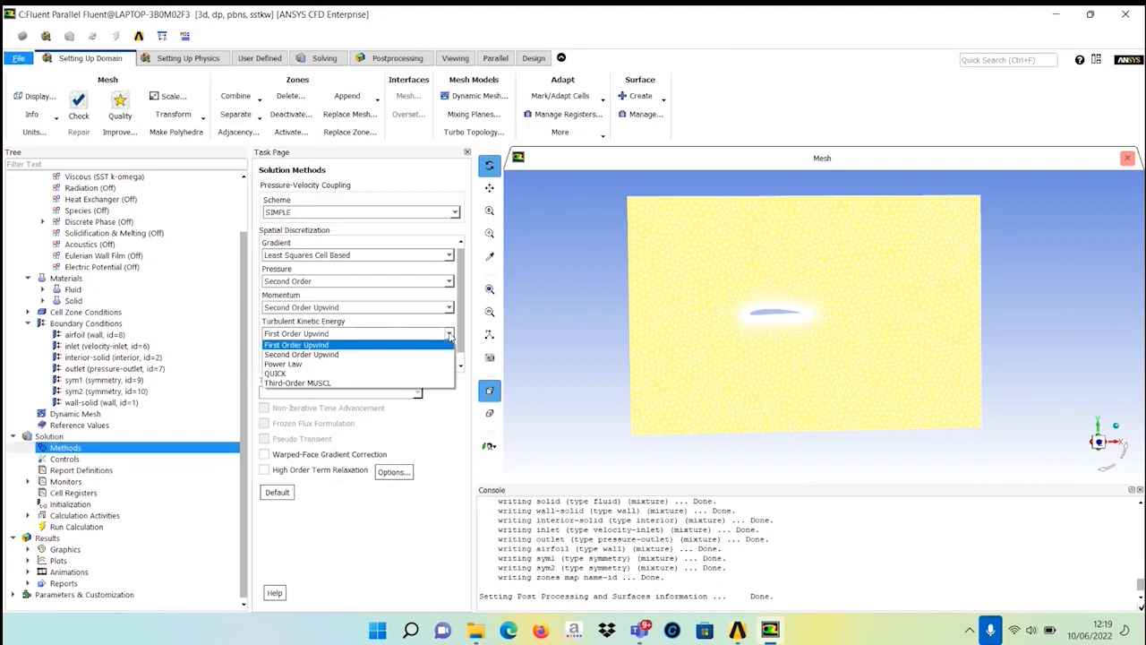
click(400, 354)
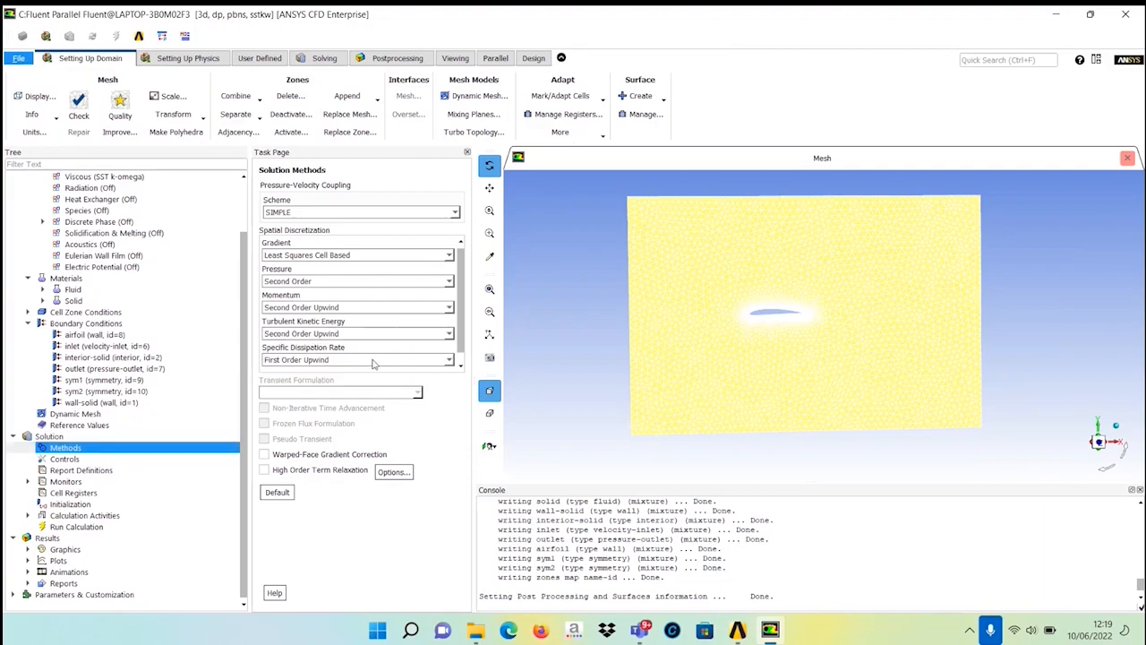
click(373, 361)
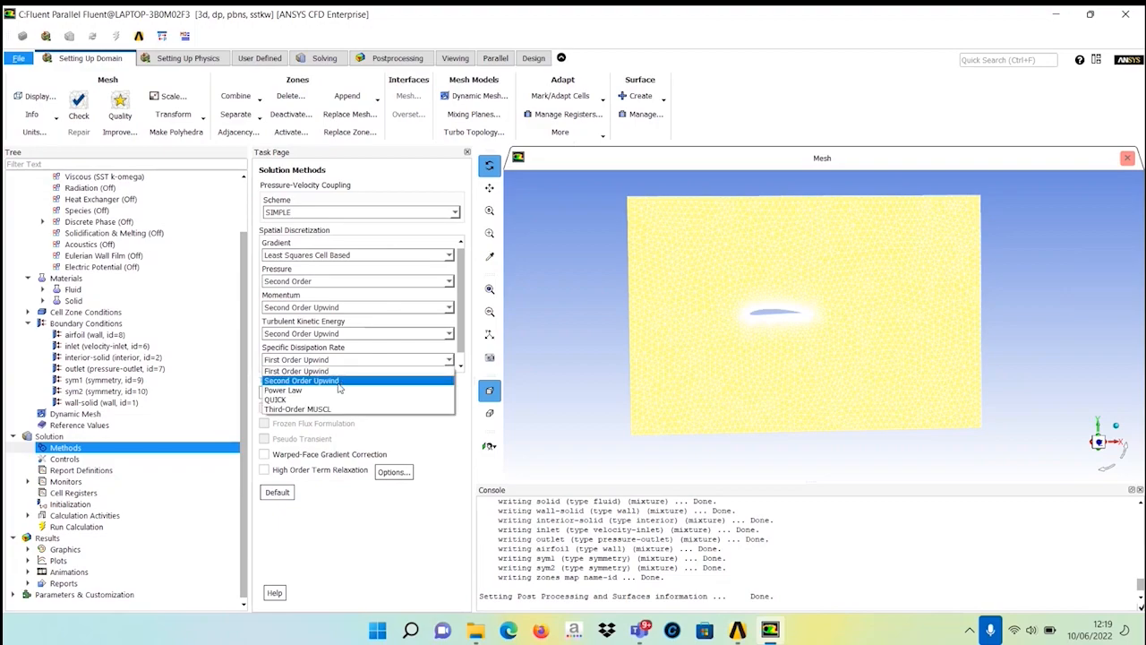
click(338, 381)
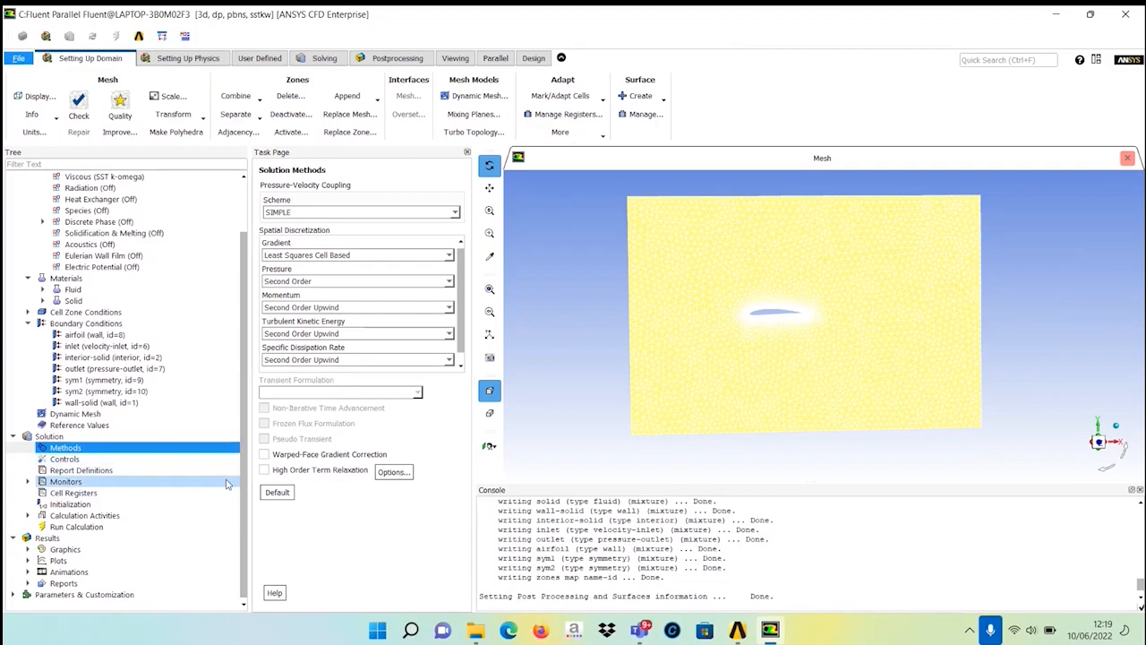
Open the residual monitors and accept the default settings.
click(129, 484)
double_click(130, 484)
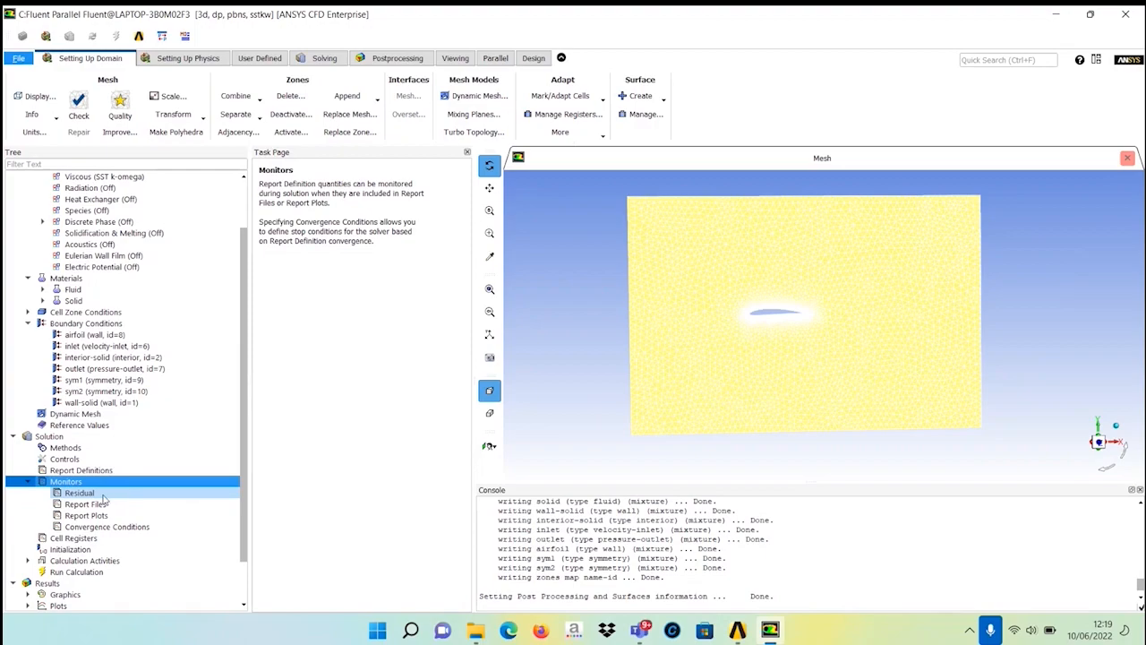
click(104, 496)
double_click(104, 496)
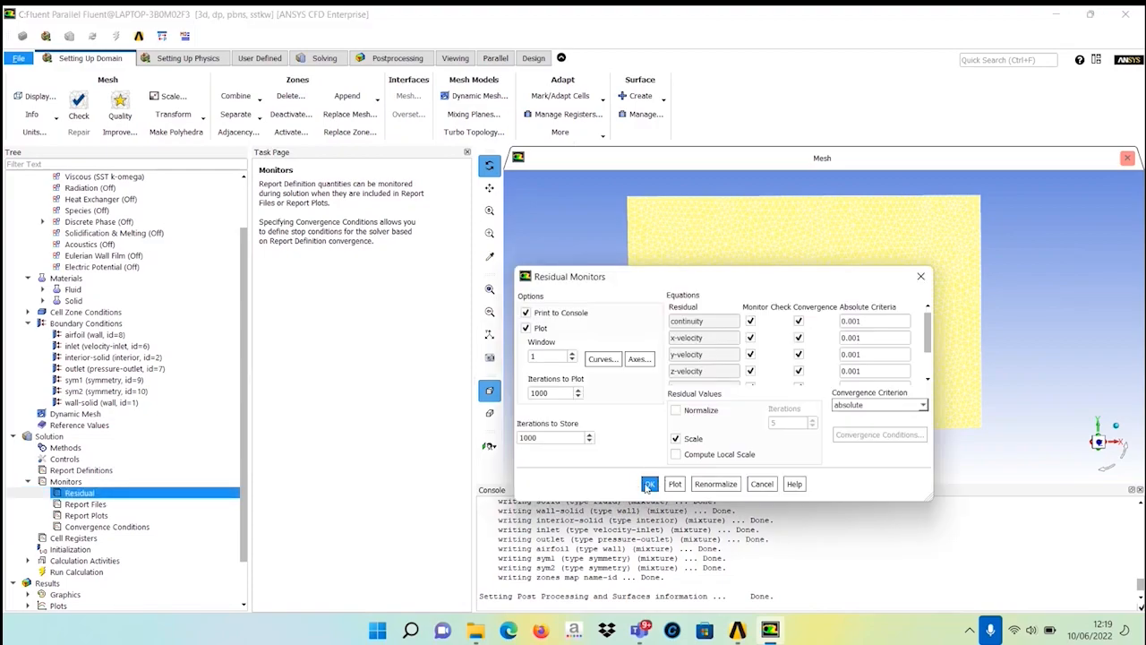
click(649, 485)
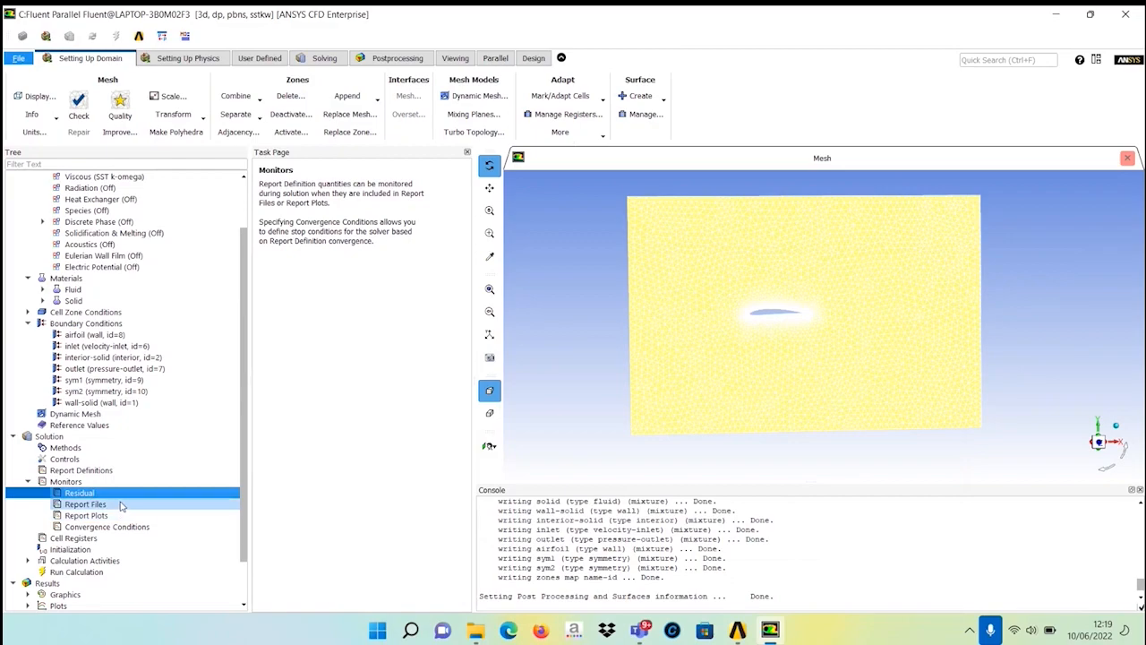
click(117, 507)
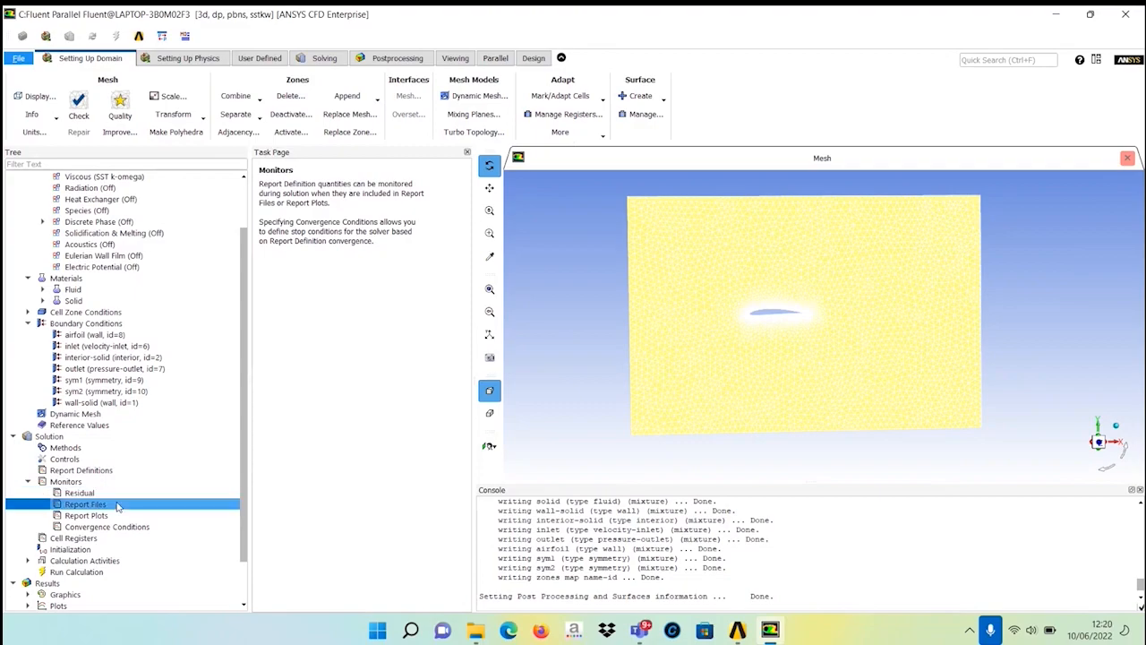
double_click(117, 507)
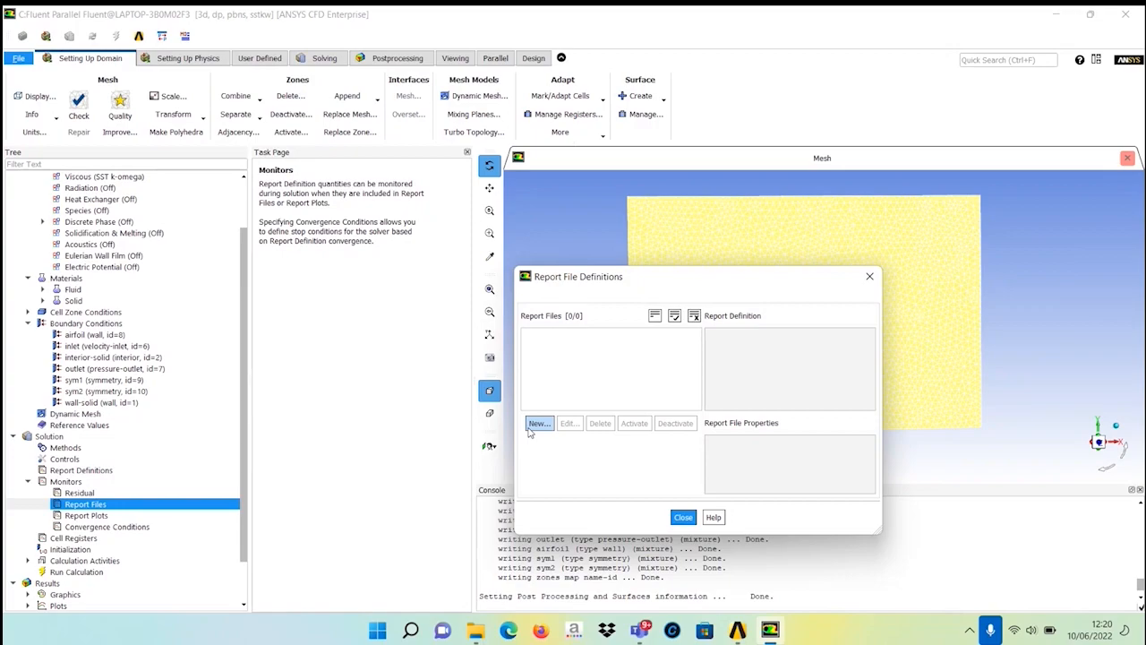
click(530, 430)
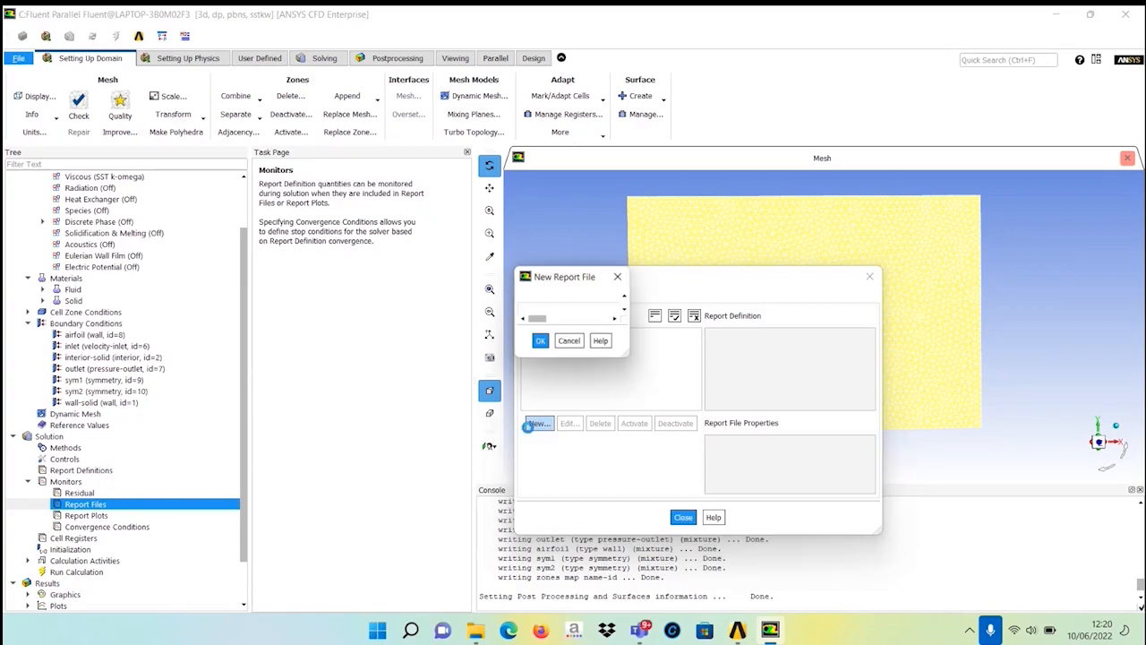
drag(615, 279, 615, 178)
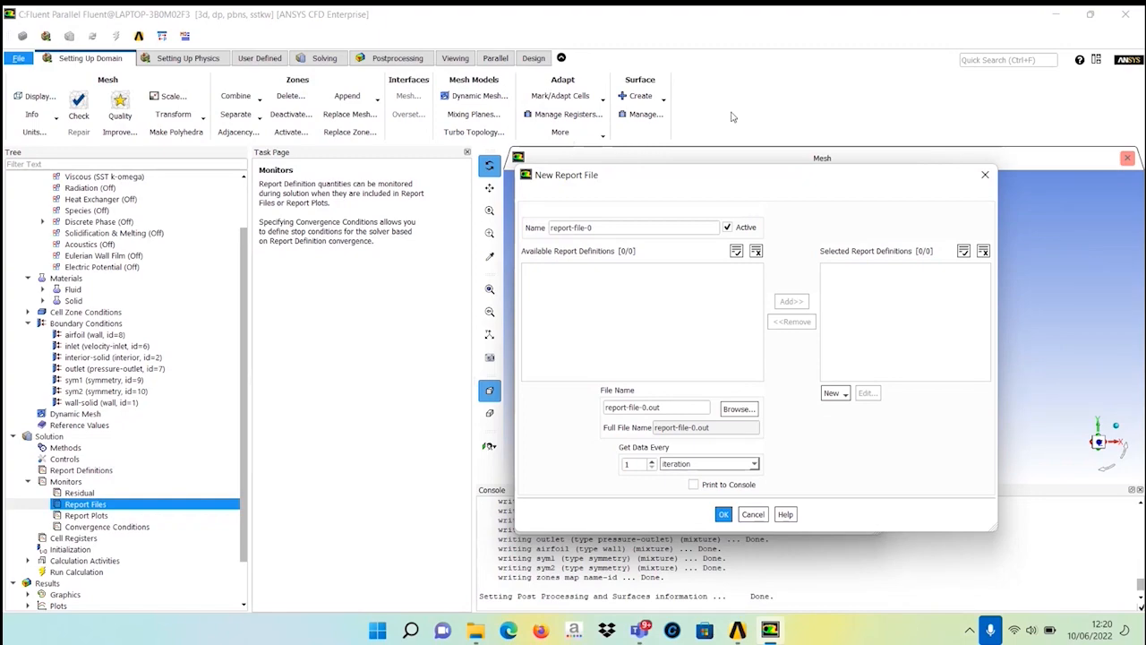
click(562, 228)
click(526, 231)
click(566, 230)
key(ctrl+a)
text(drag)
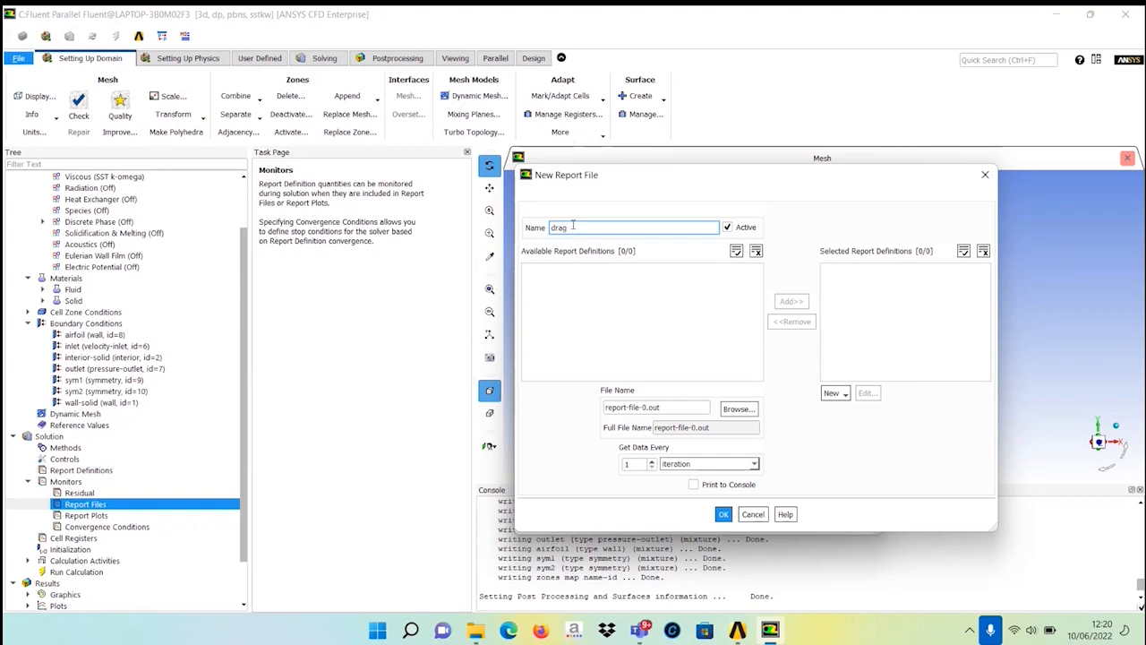
drag(573, 227, 548, 227)
click(985, 175)
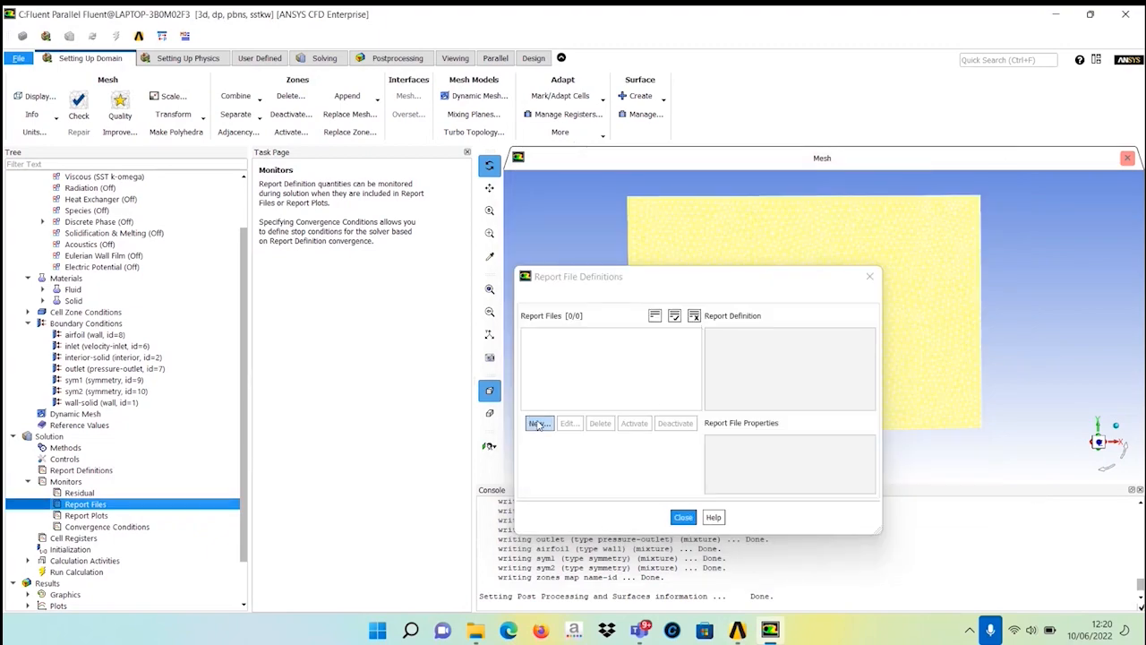
click(76, 515)
double_click(76, 517)
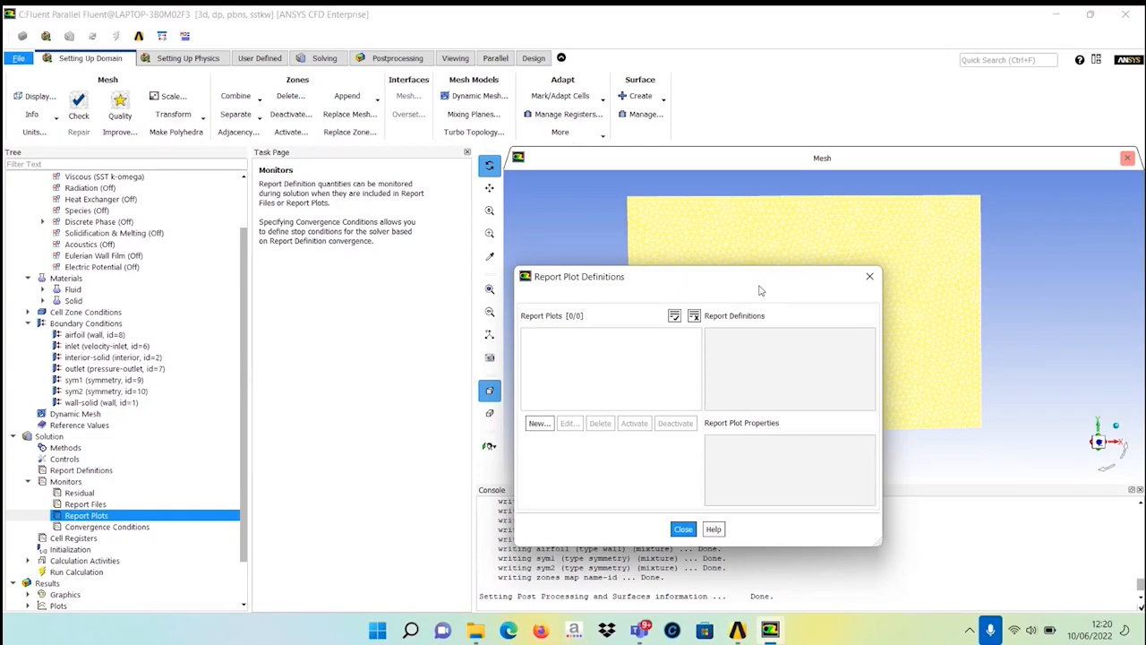
drag(760, 289, 513, 277)
click(292, 409)
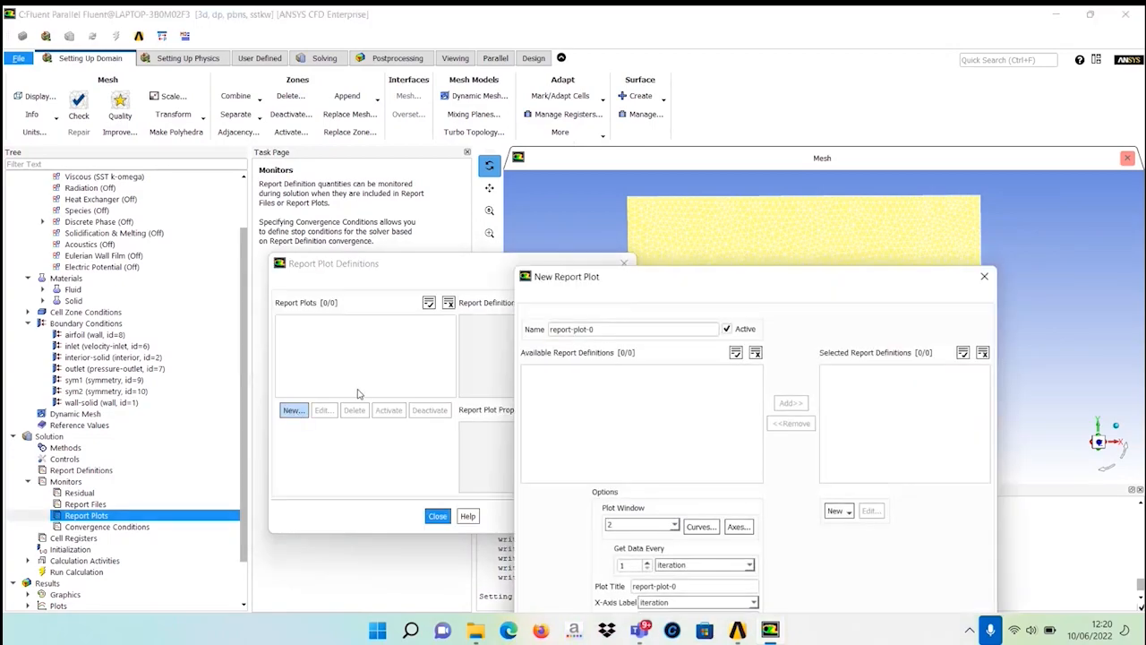
drag(632, 331, 479, 341)
text(drag)
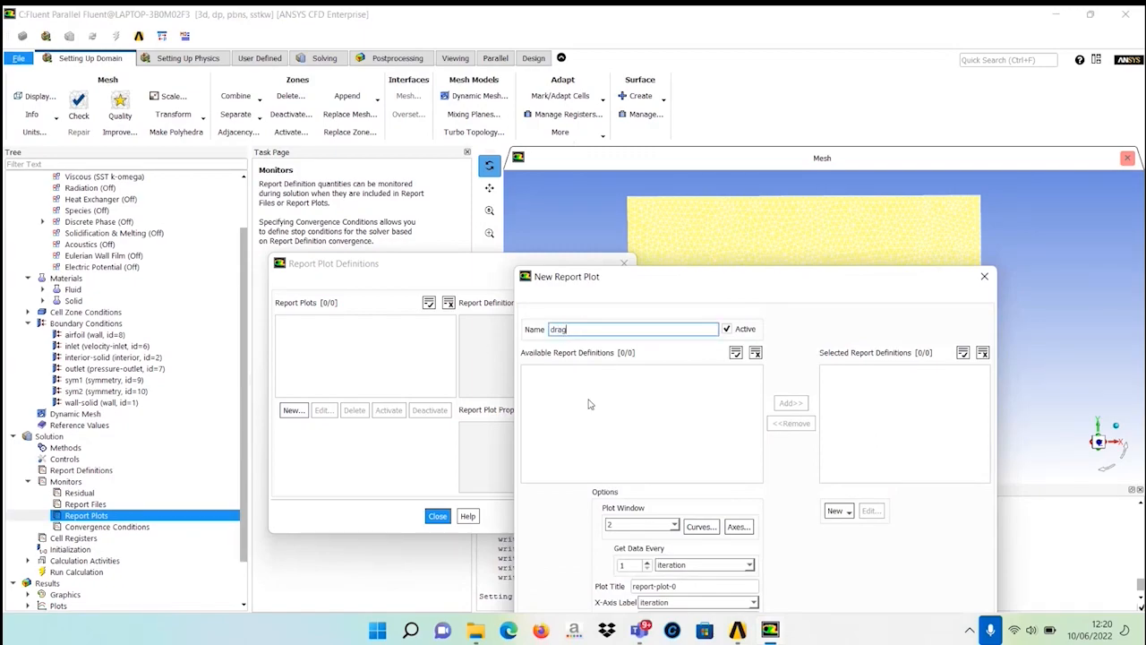
drag(582, 286, 599, 136)
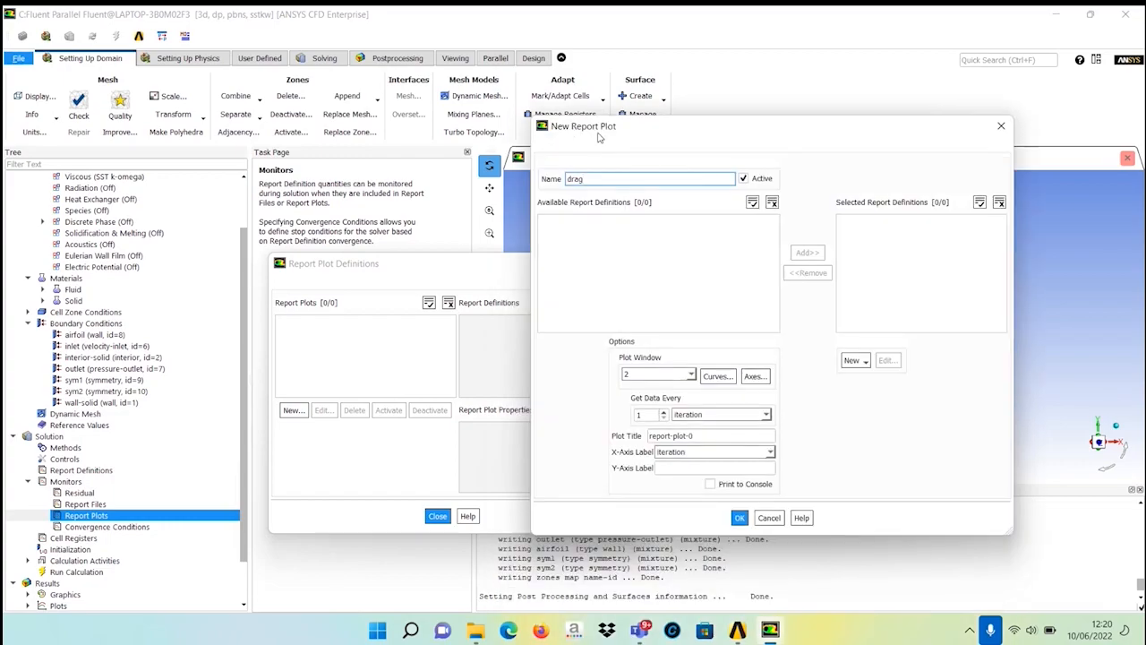
click(561, 224)
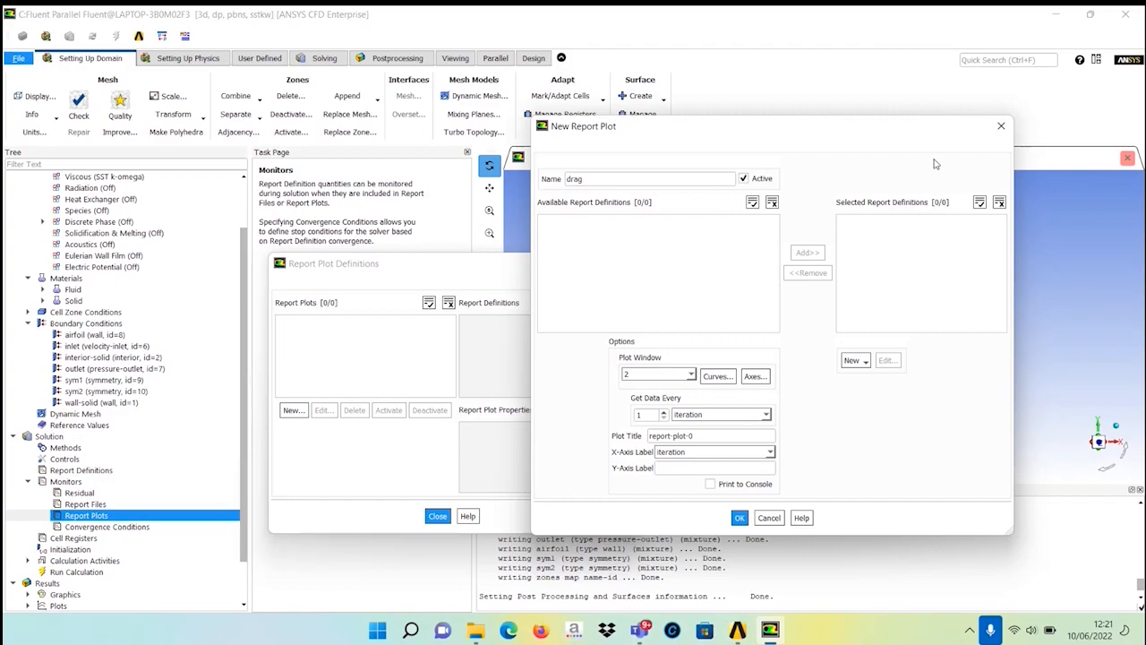
click(1000, 126)
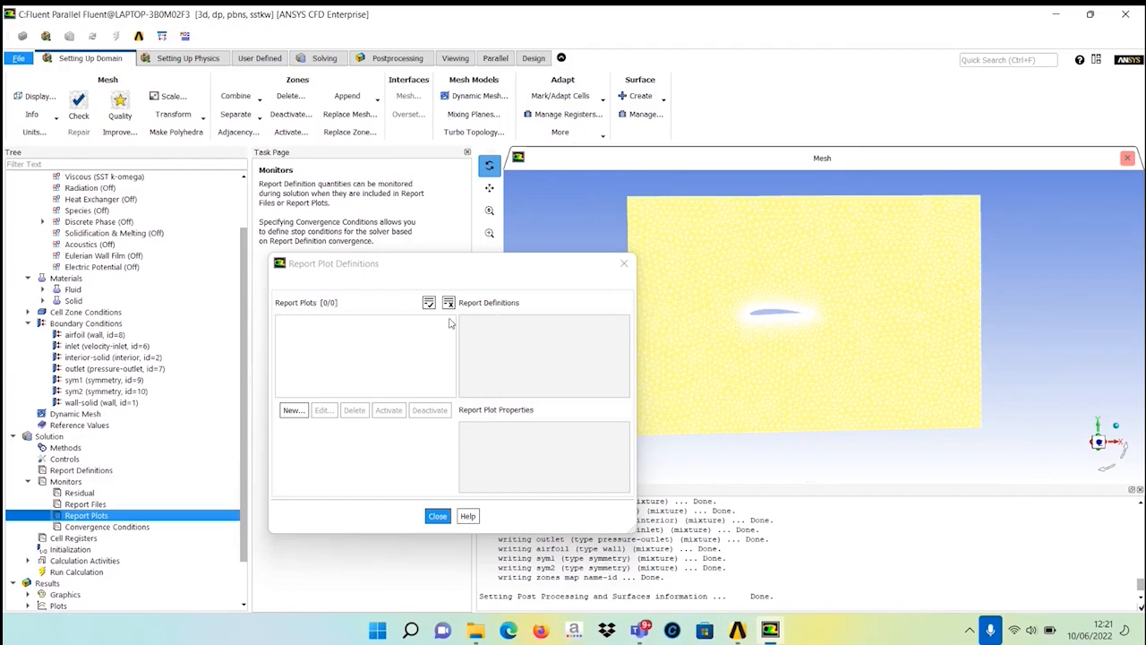
Create a drag coefficient report definition named drag on the airfoil wall, with report file, report plot and console printing enabled.
click(292, 410)
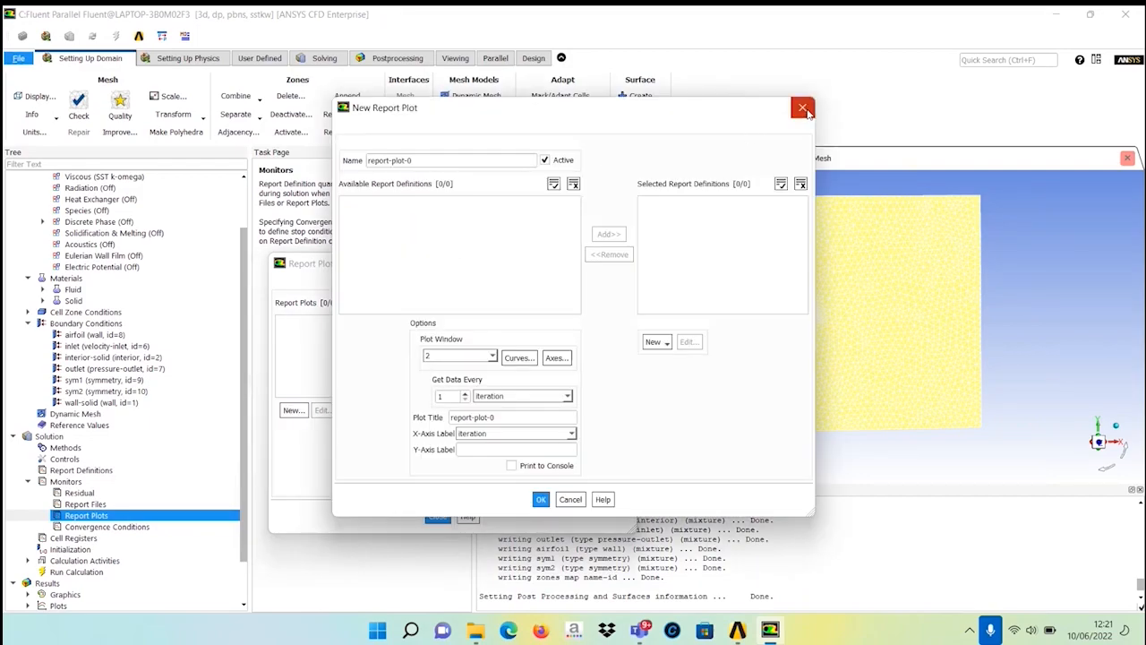
click(659, 343)
mouse_move(665, 388)
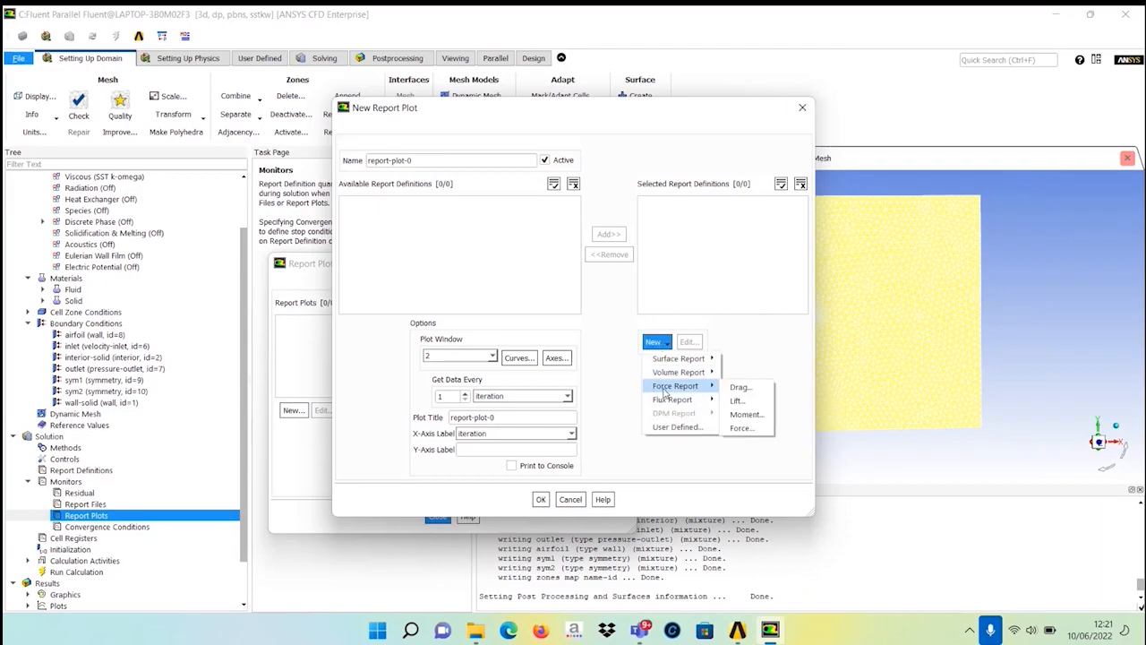
click(739, 400)
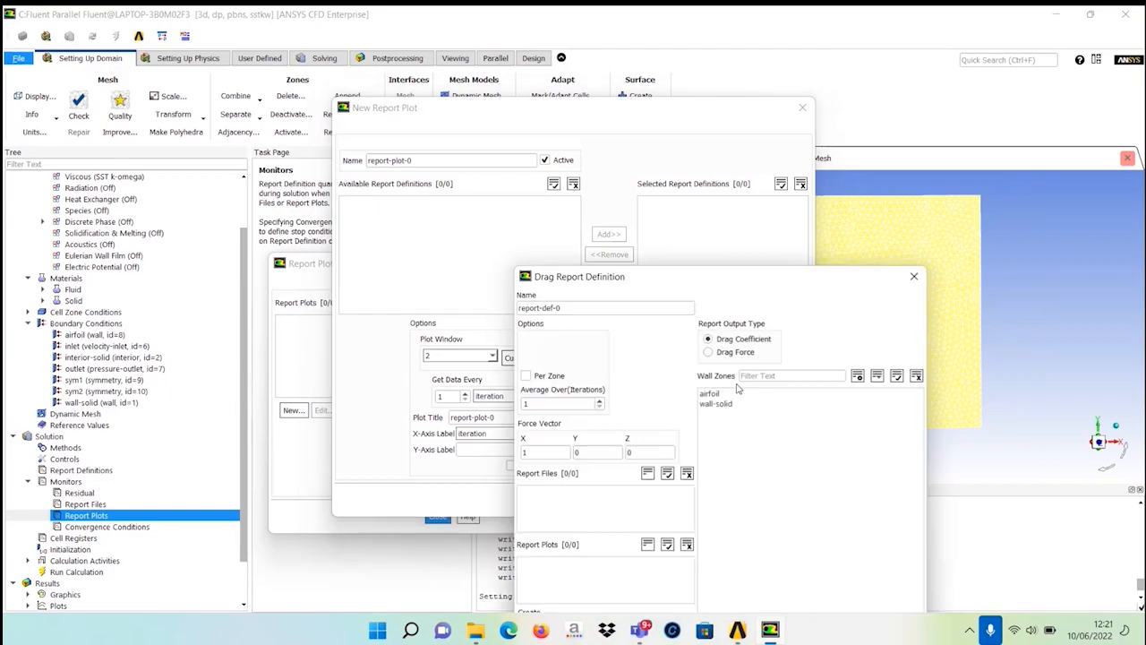
drag(574, 205, 482, 206)
text(drag)
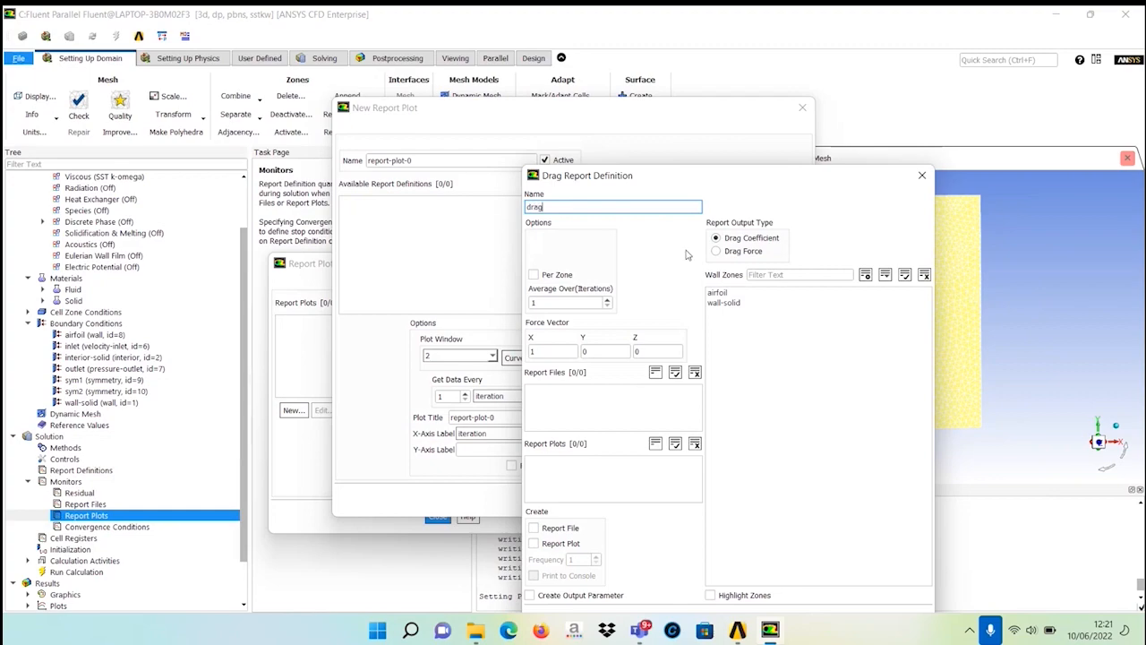
click(711, 294)
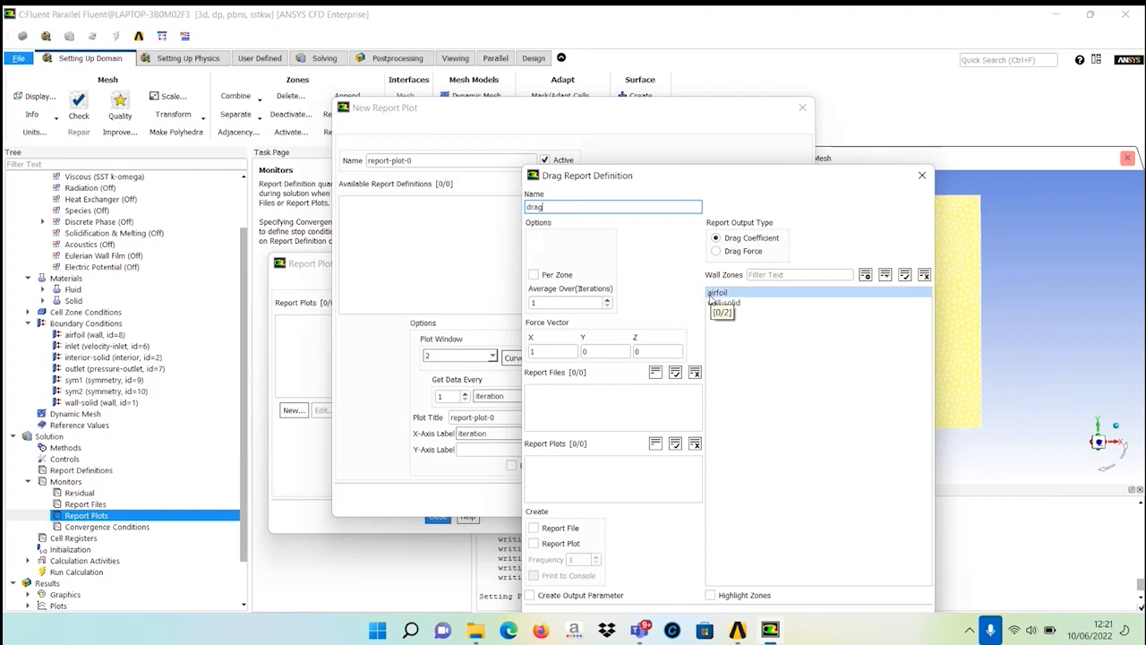
click(710, 296)
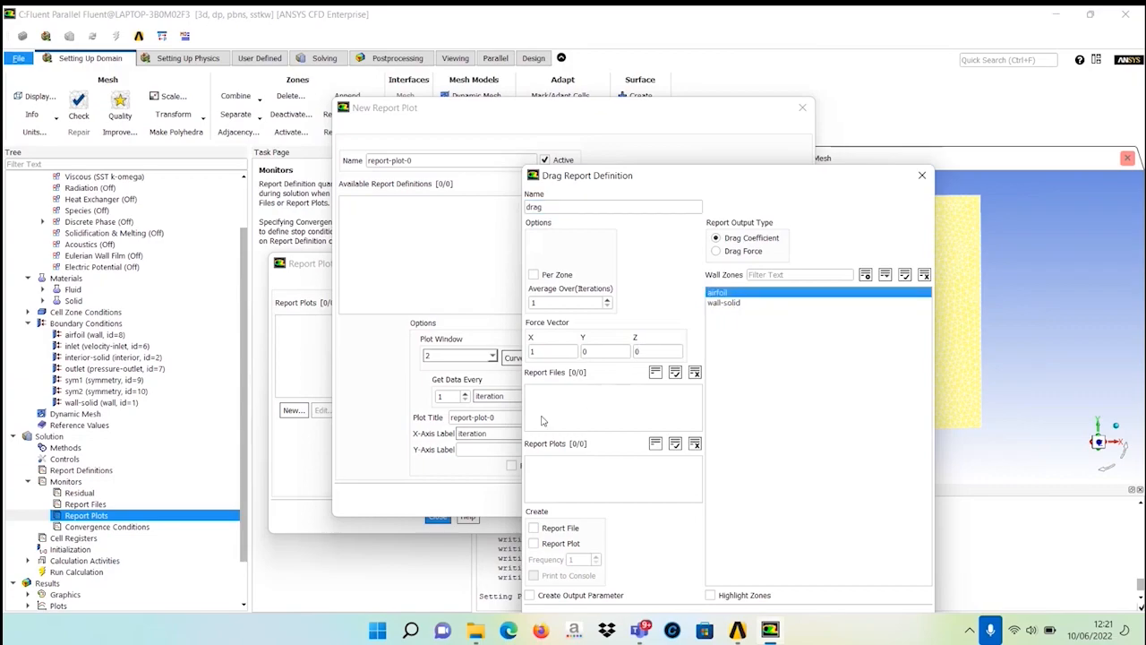
click(535, 529)
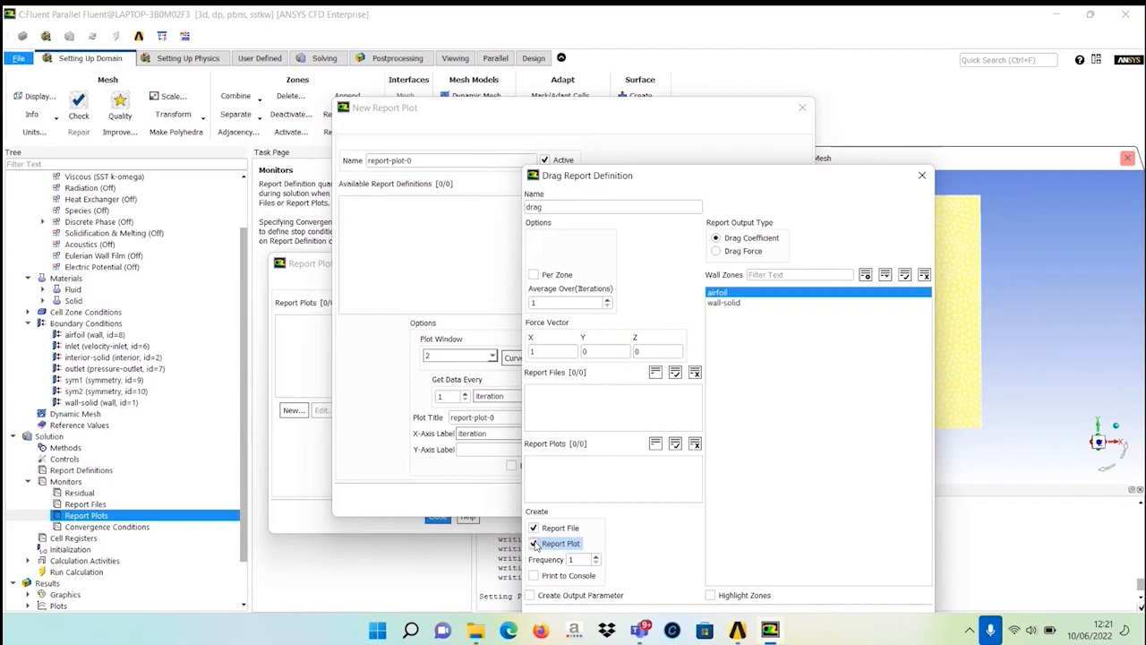
click(534, 576)
click(724, 303)
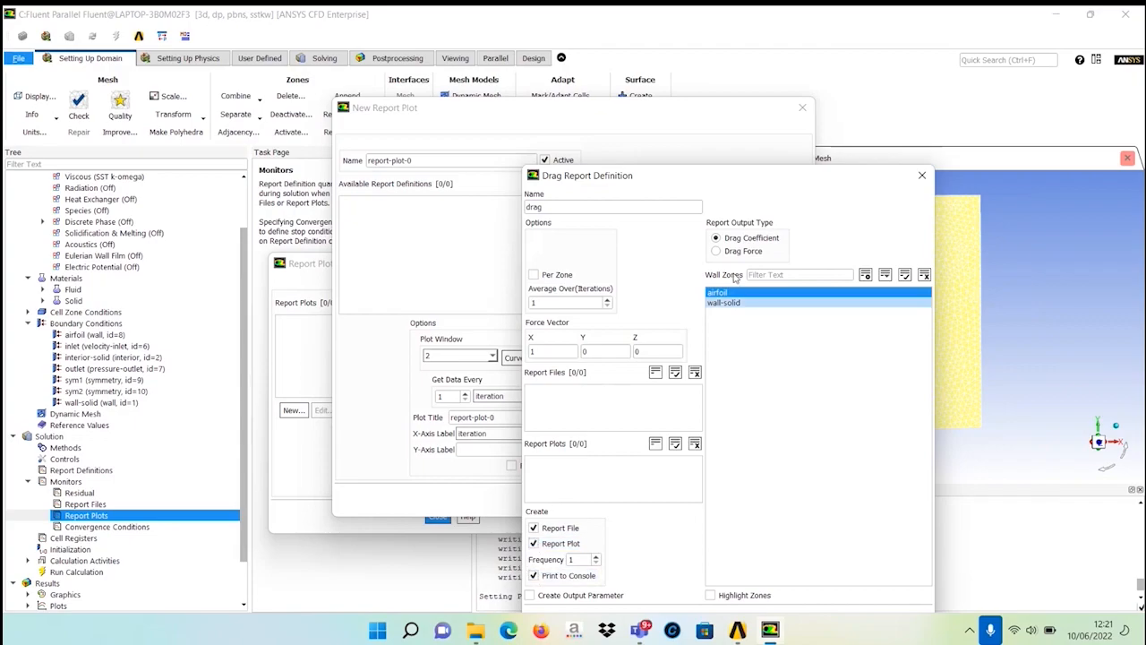
drag(736, 187, 734, 101)
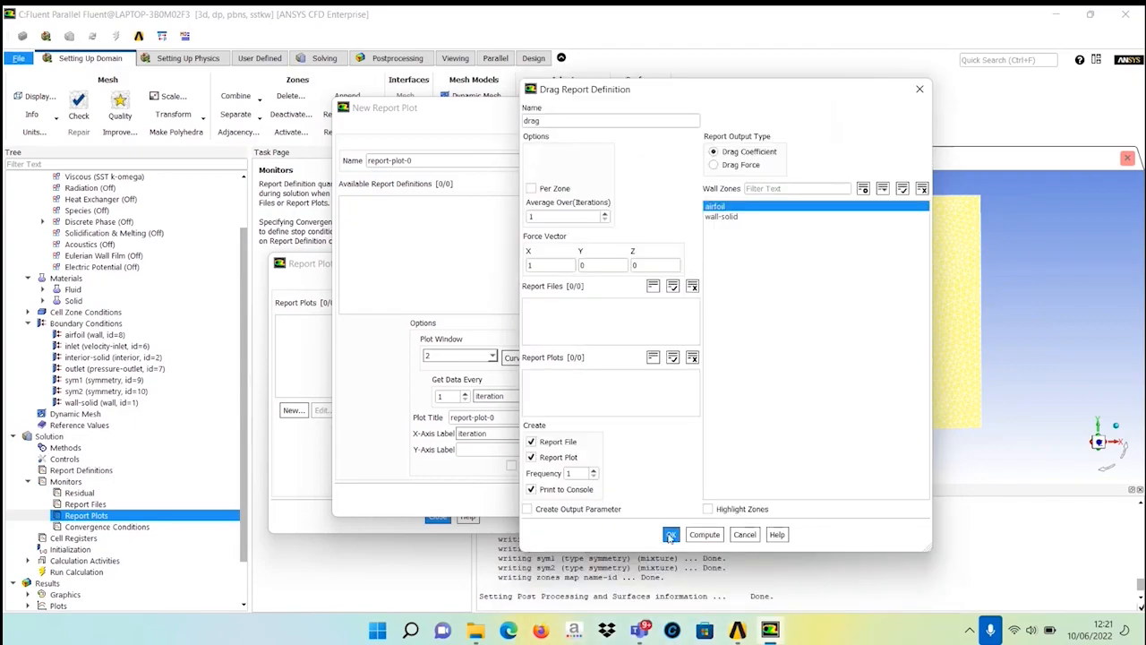
click(670, 535)
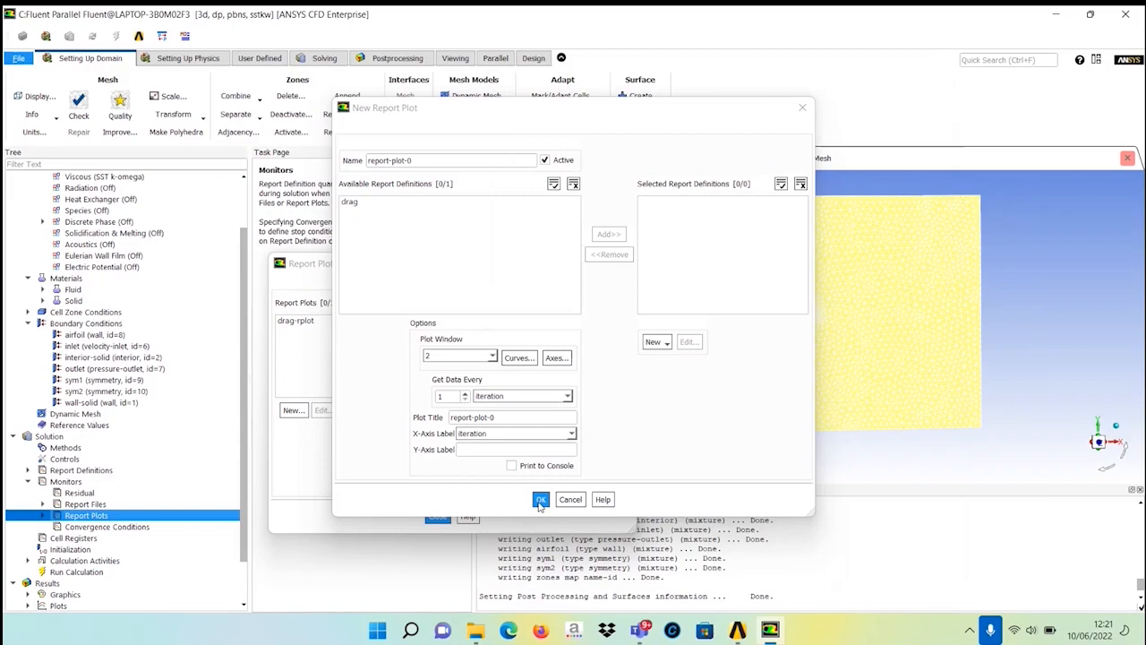
click(540, 501)
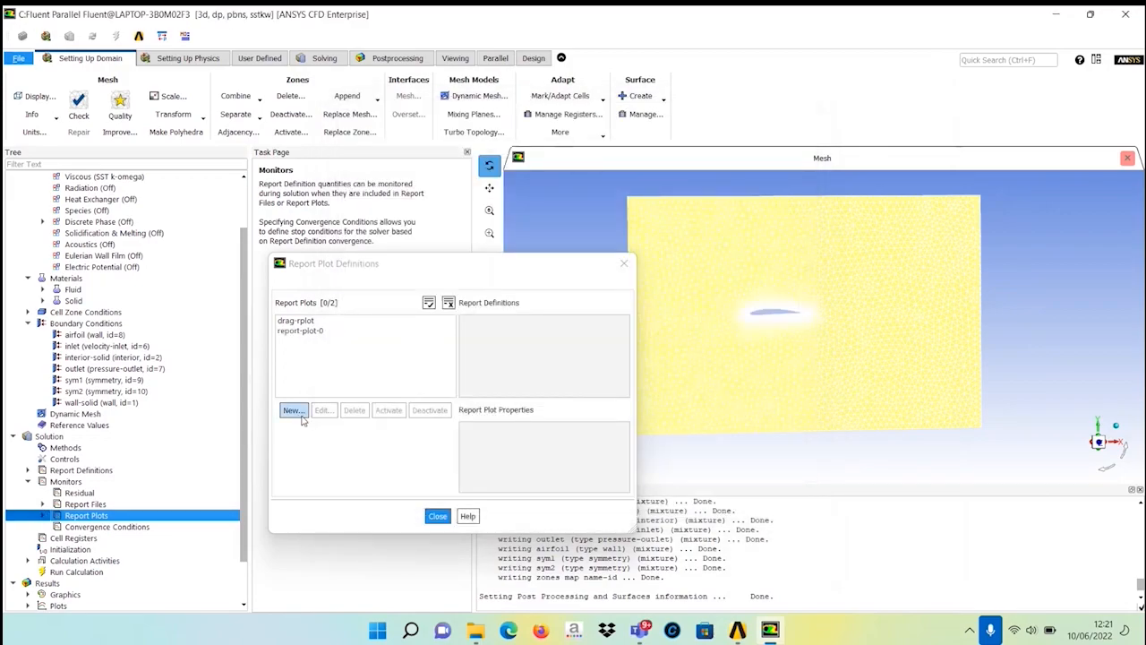
Create a lift coefficient report definition named lift on the airfoil wall, with report file and report plot output enabled.
click(298, 412)
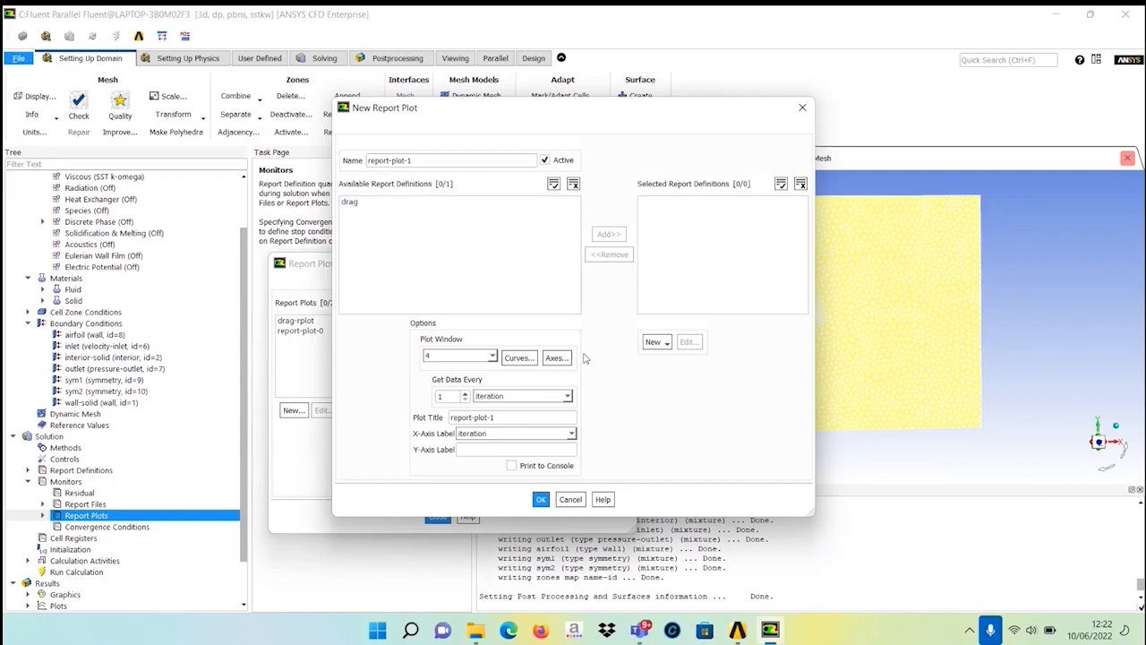
click(656, 344)
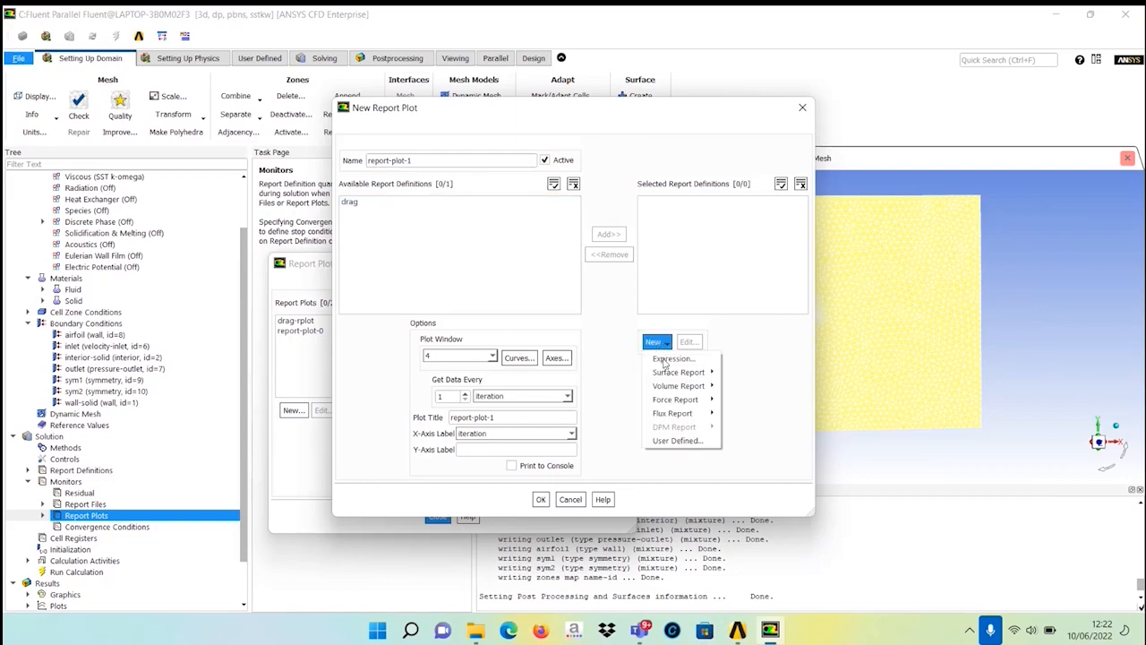
mouse_move(677, 400)
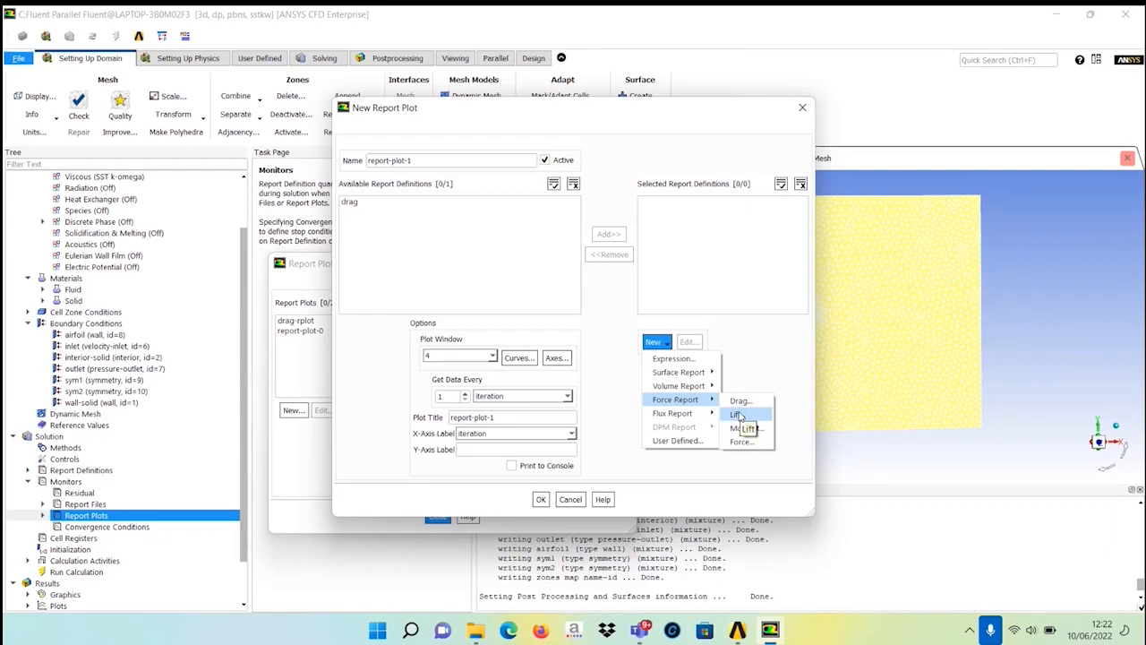
click(738, 415)
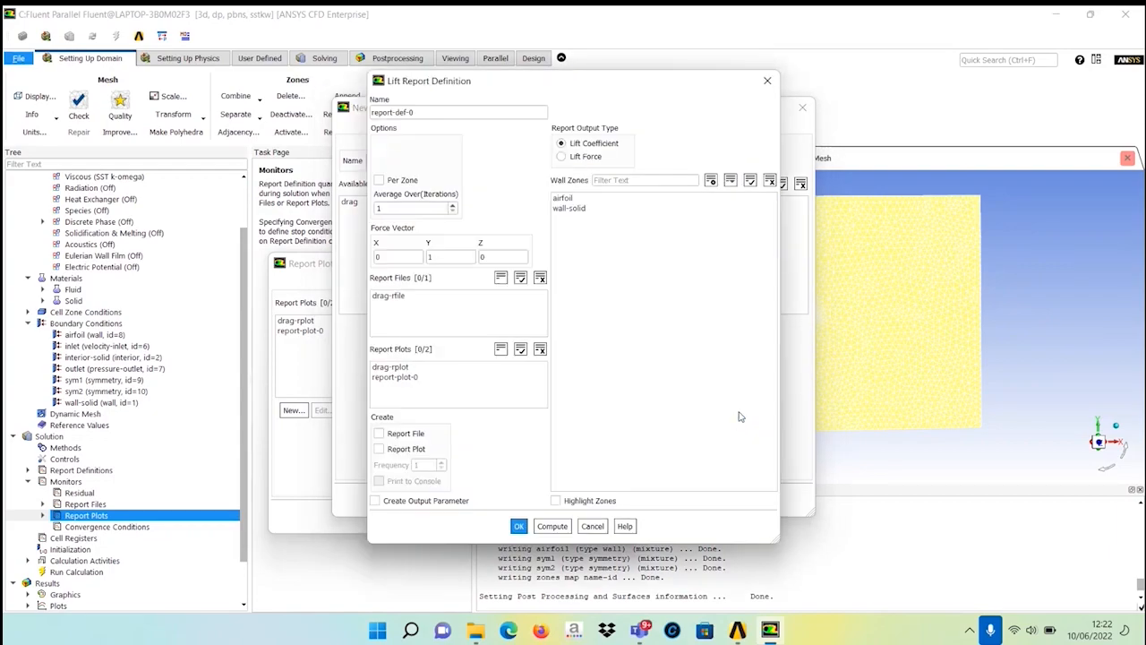
drag(414, 112, 337, 119)
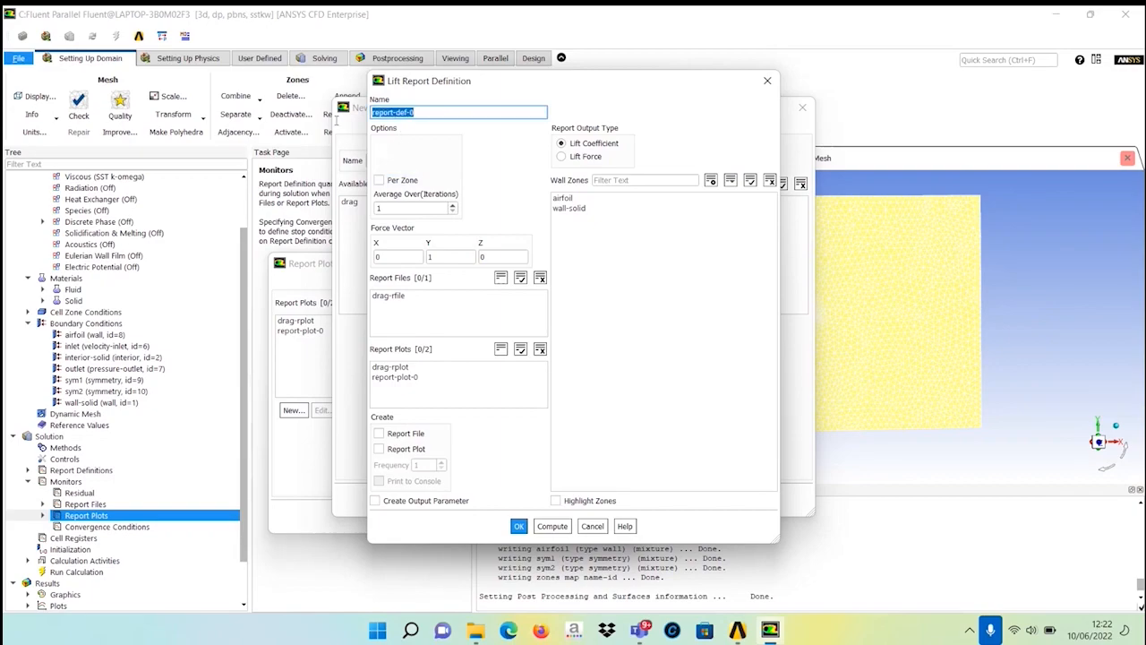
text(lift)
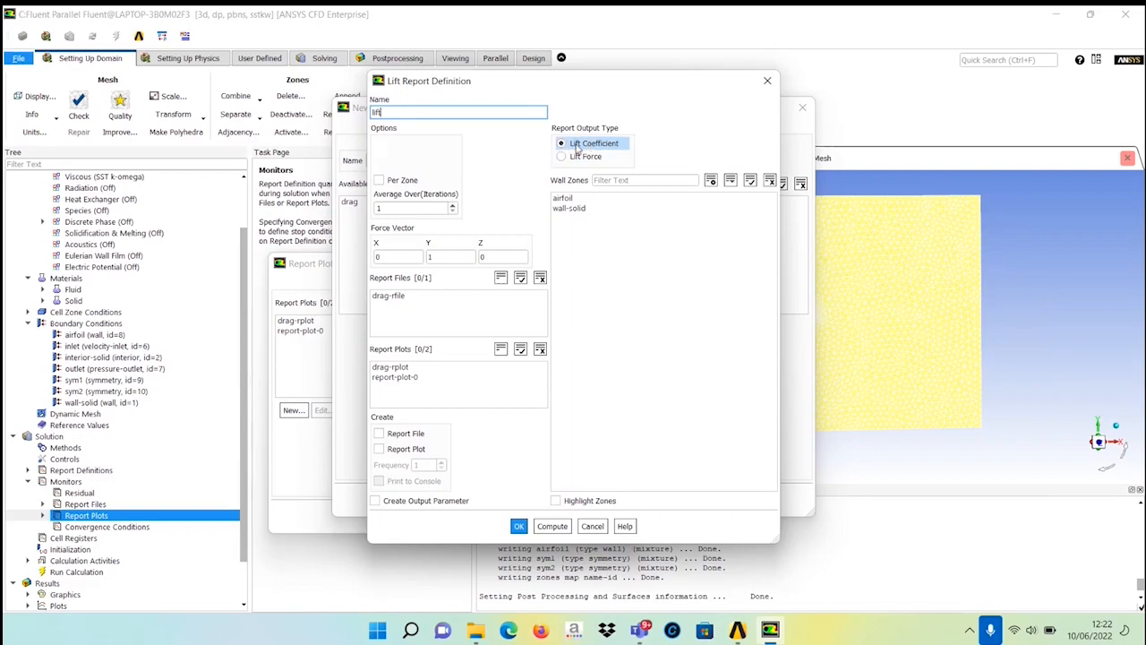
click(557, 199)
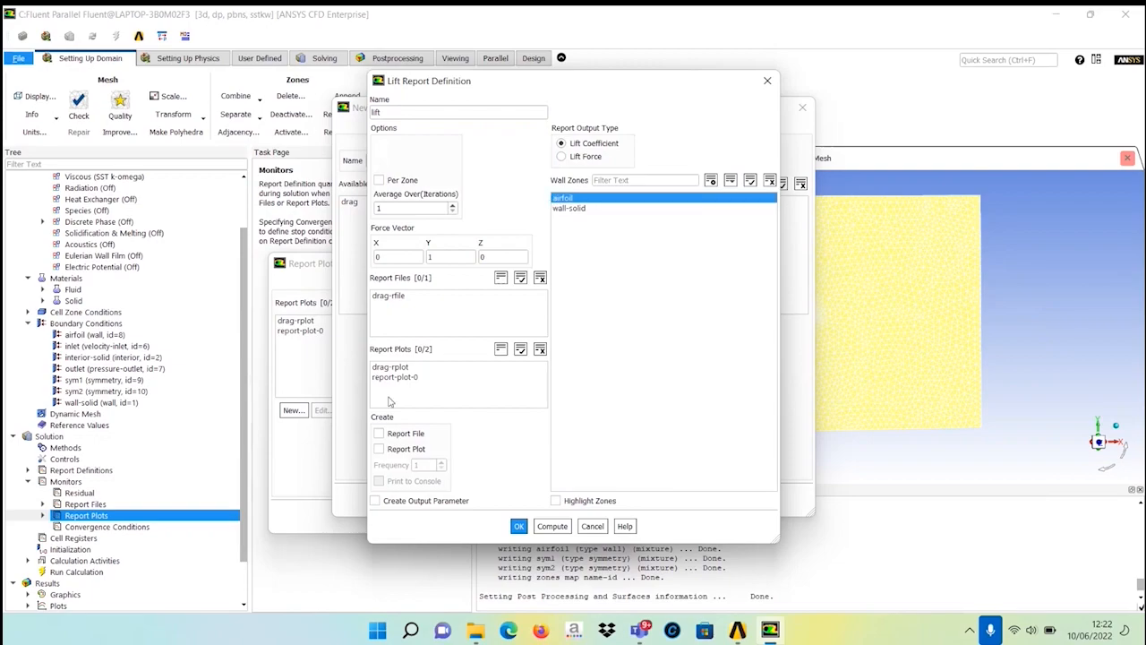
click(379, 434)
click(379, 448)
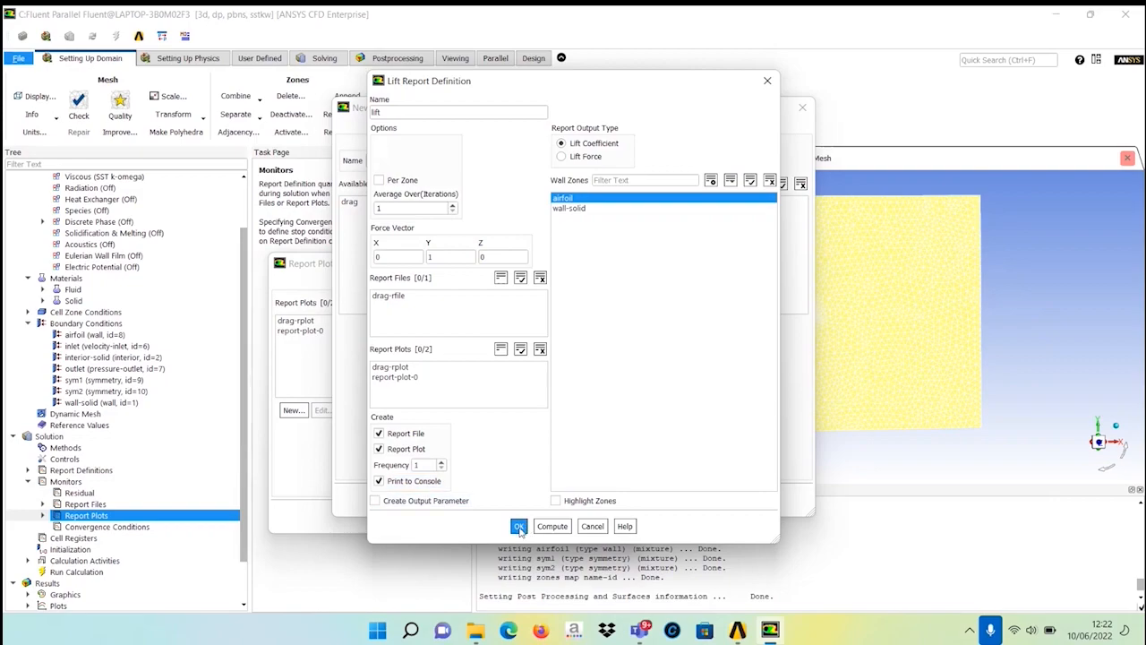
click(519, 527)
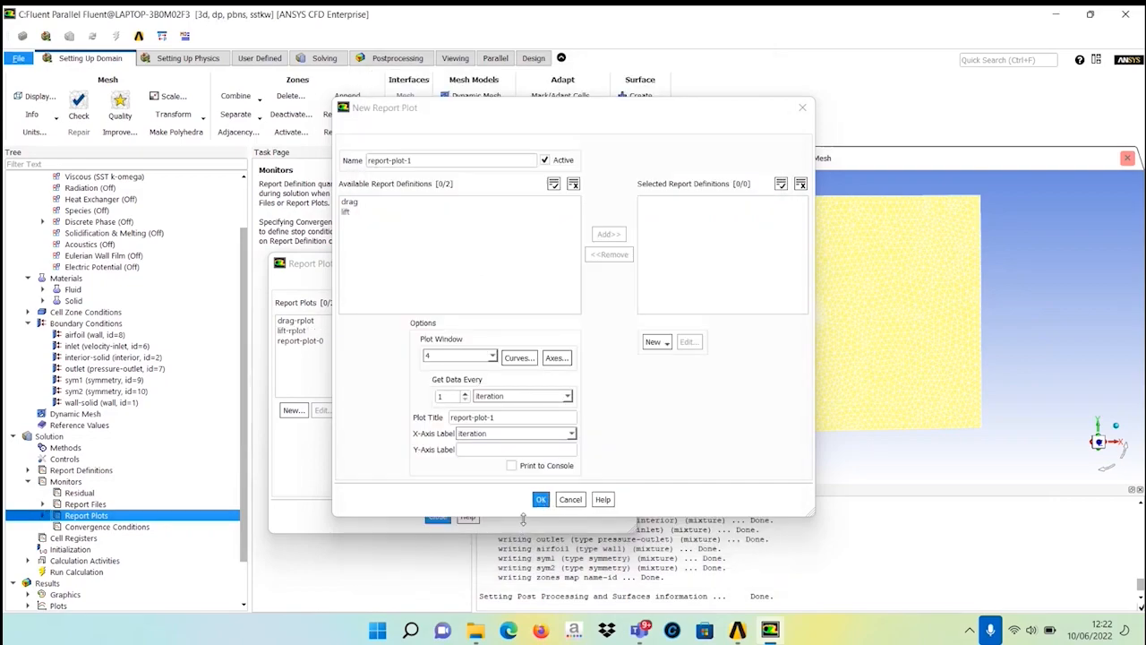
click(540, 499)
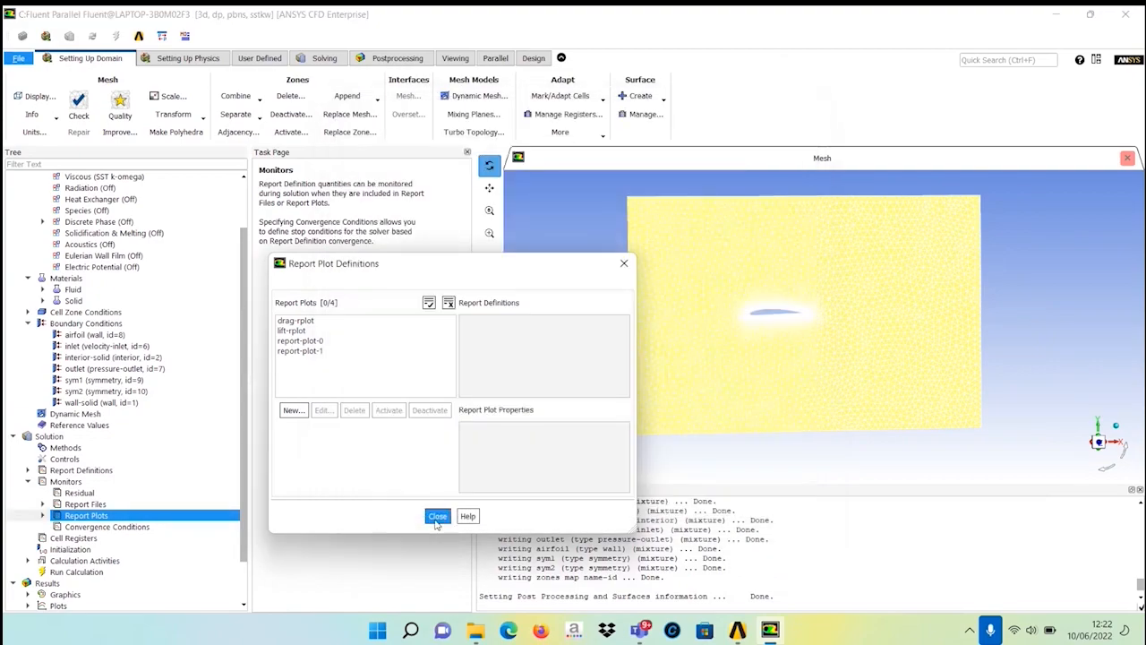
click(437, 517)
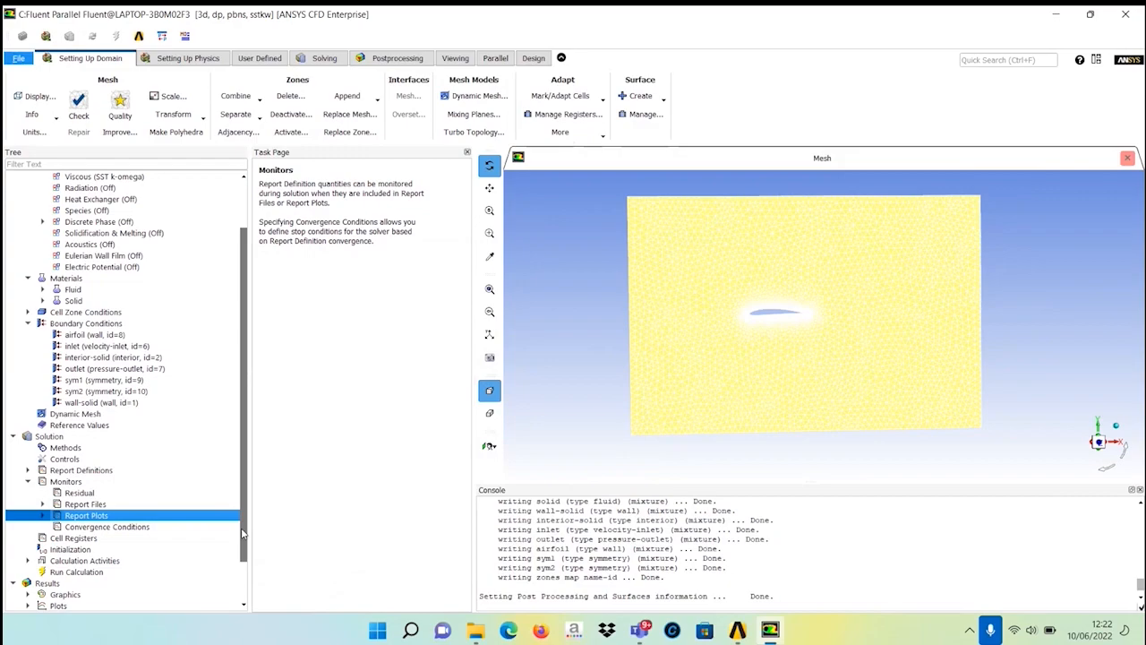
scroll(242, 533, down, 2)
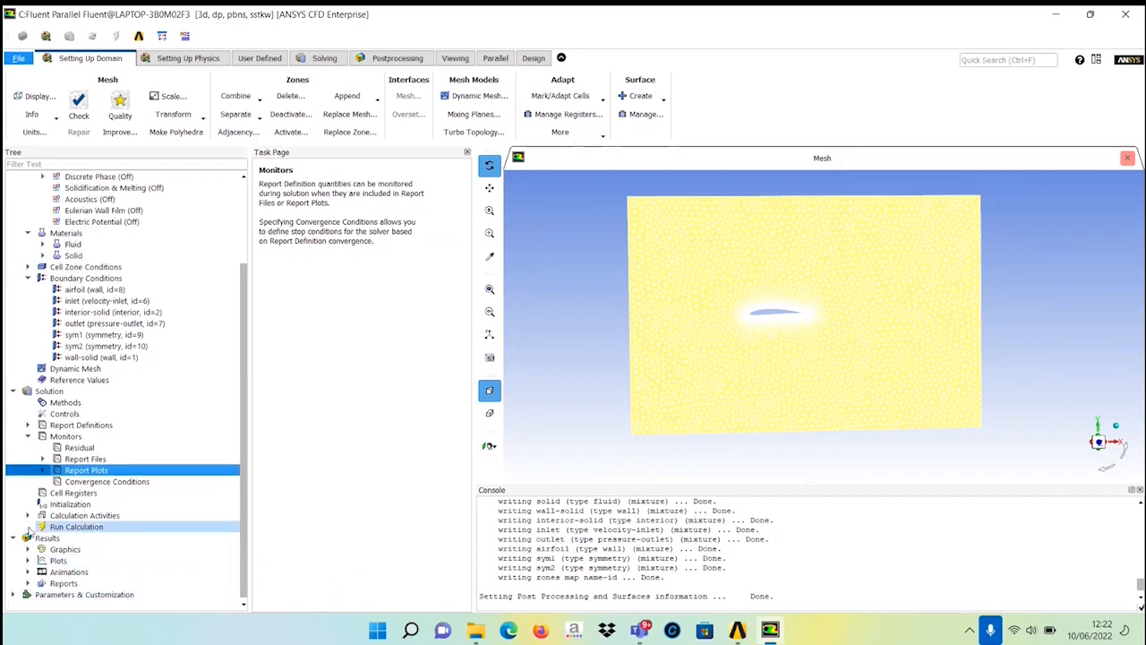
Initialize the solution with hybrid initialization and run the calculation for 1000 iterations.
click(57, 505)
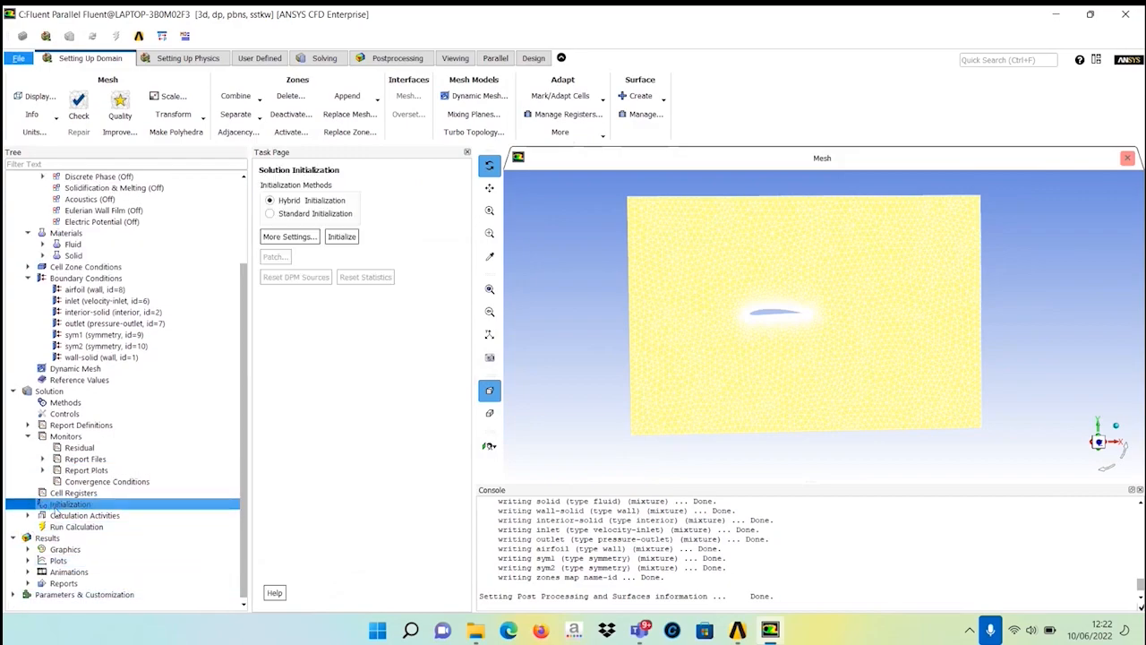
click(341, 237)
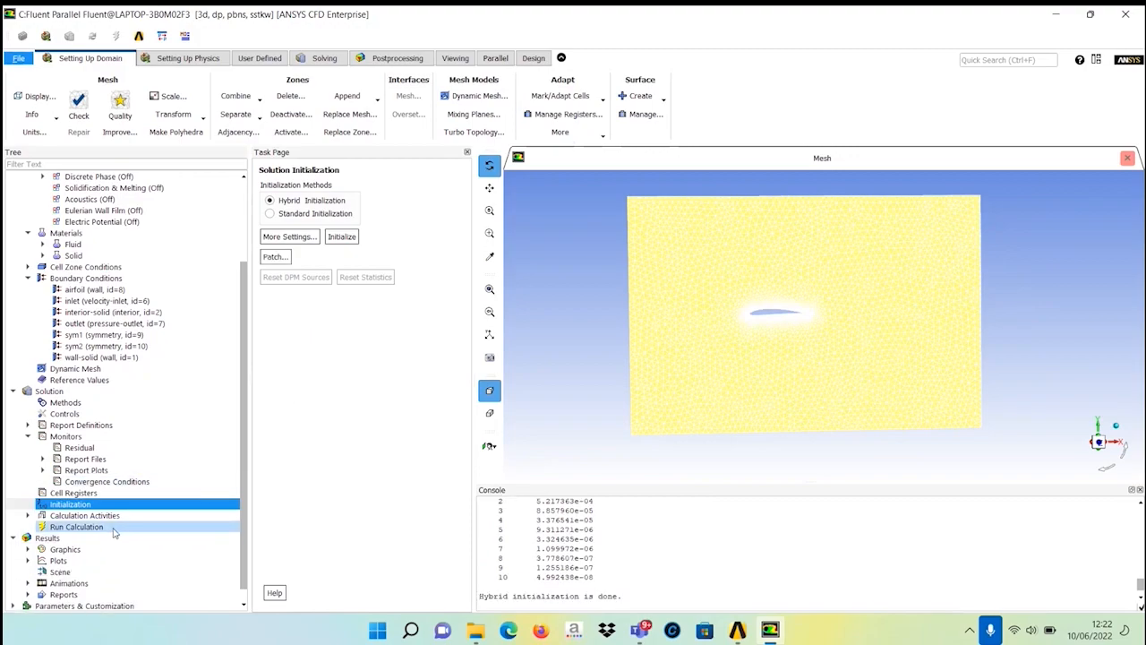
click(78, 527)
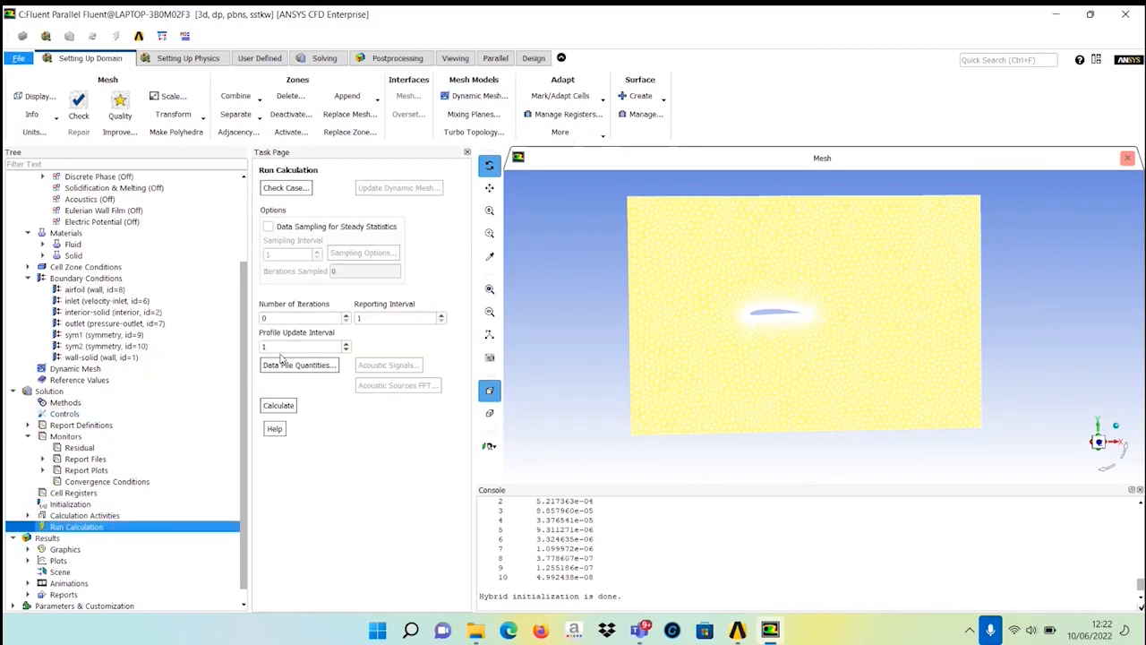
drag(275, 319, 259, 322)
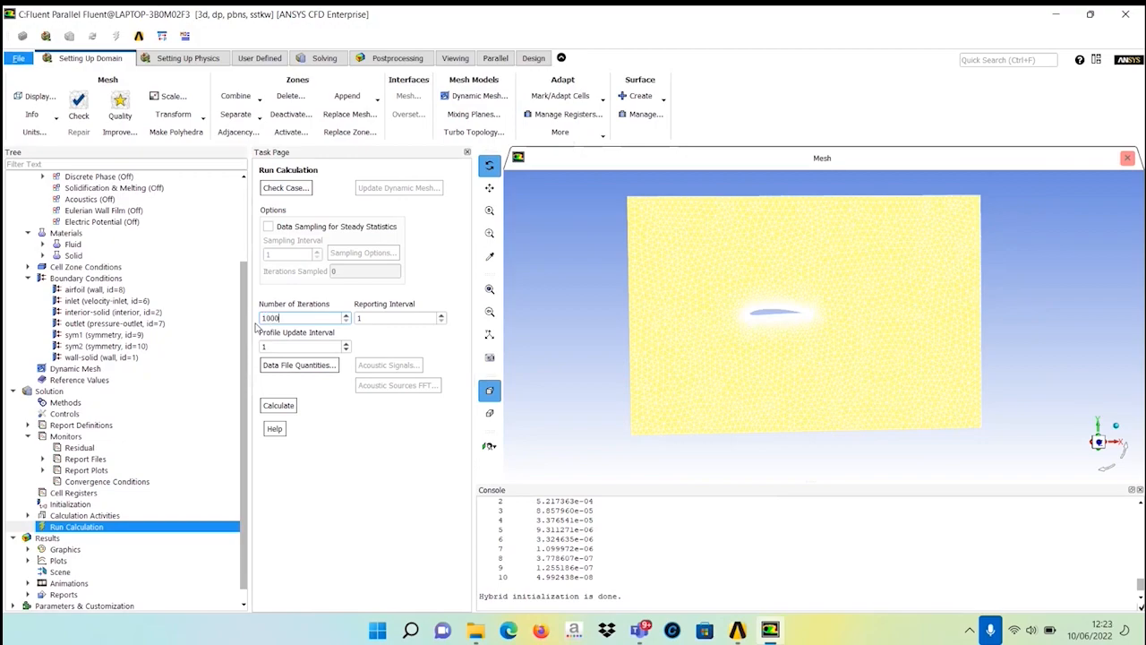
click(270, 406)
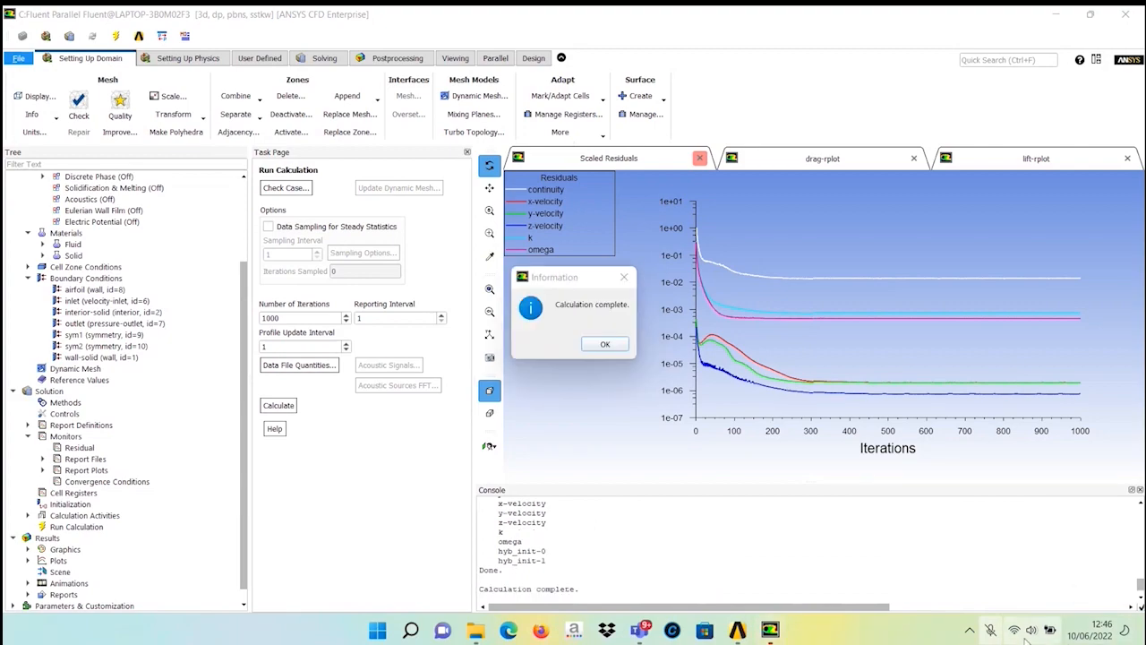
click(993, 631)
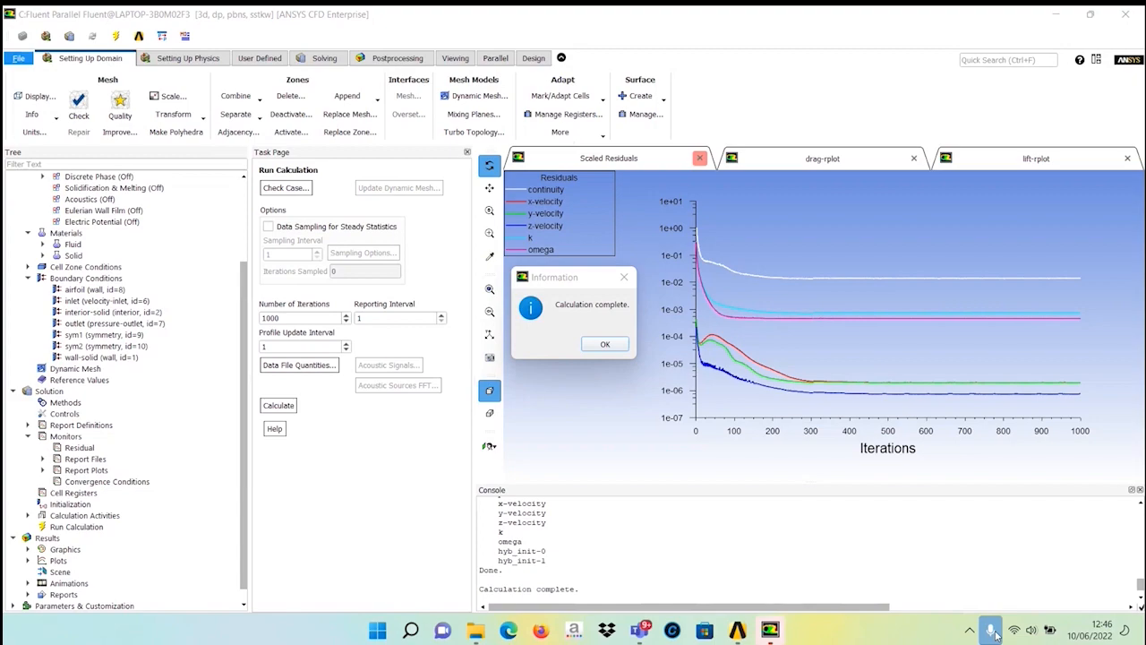
click(605, 347)
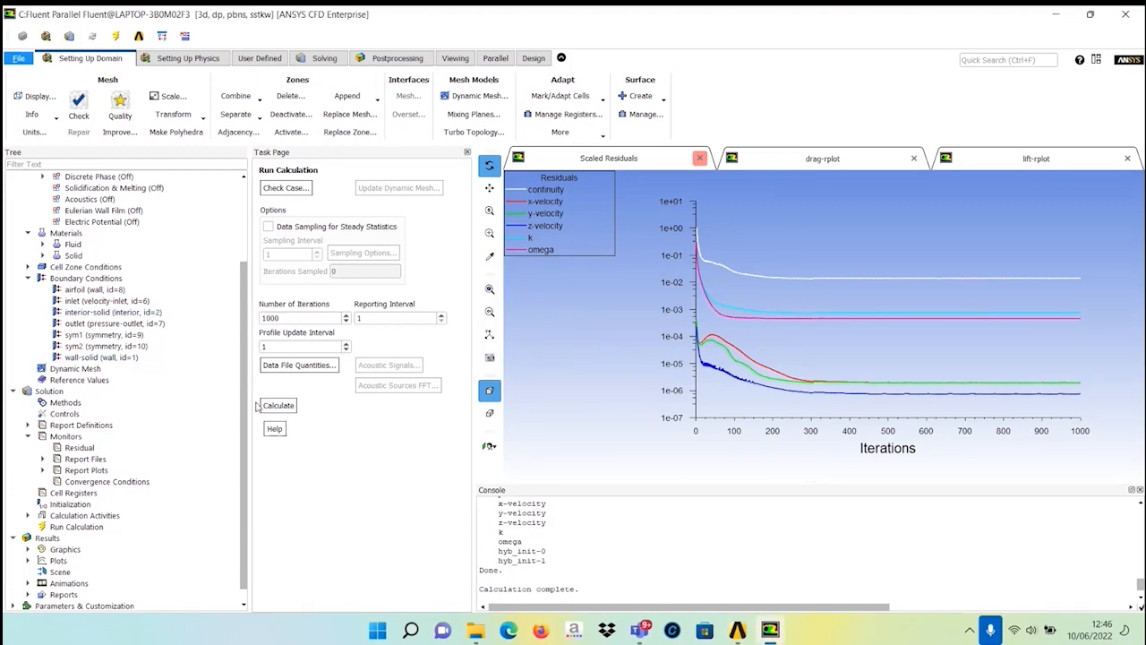
Display filled static pressure contours on only the airfoil and sym1 surfaces.
click(81, 527)
click(80, 550)
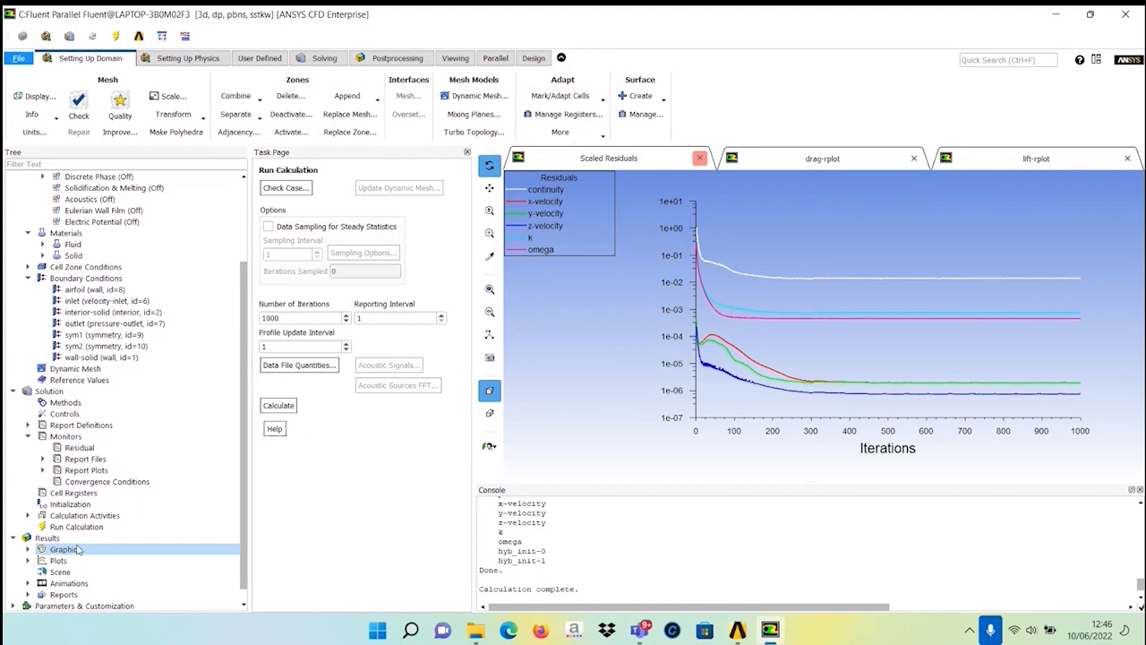
click(28, 549)
click(78, 571)
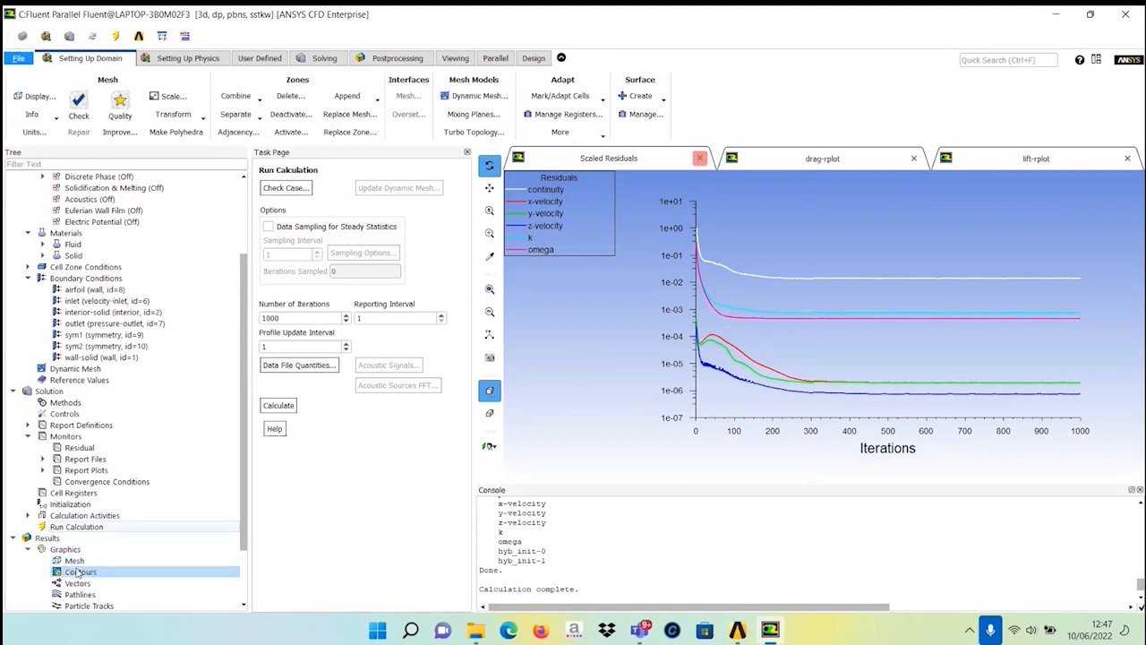
double_click(78, 571)
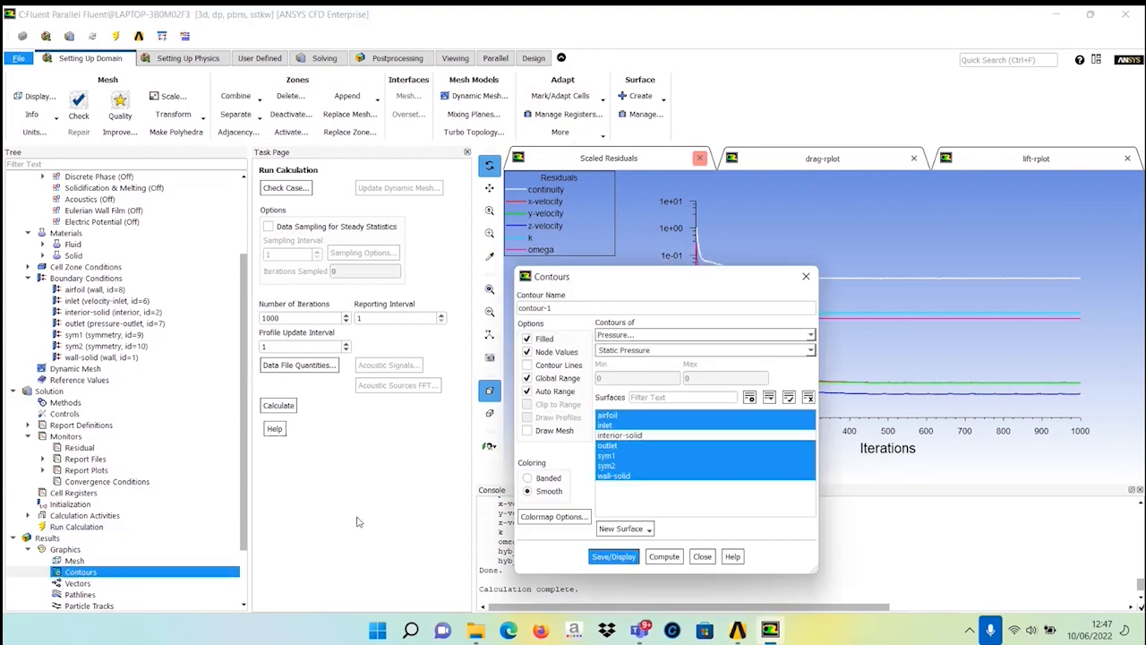
click(637, 427)
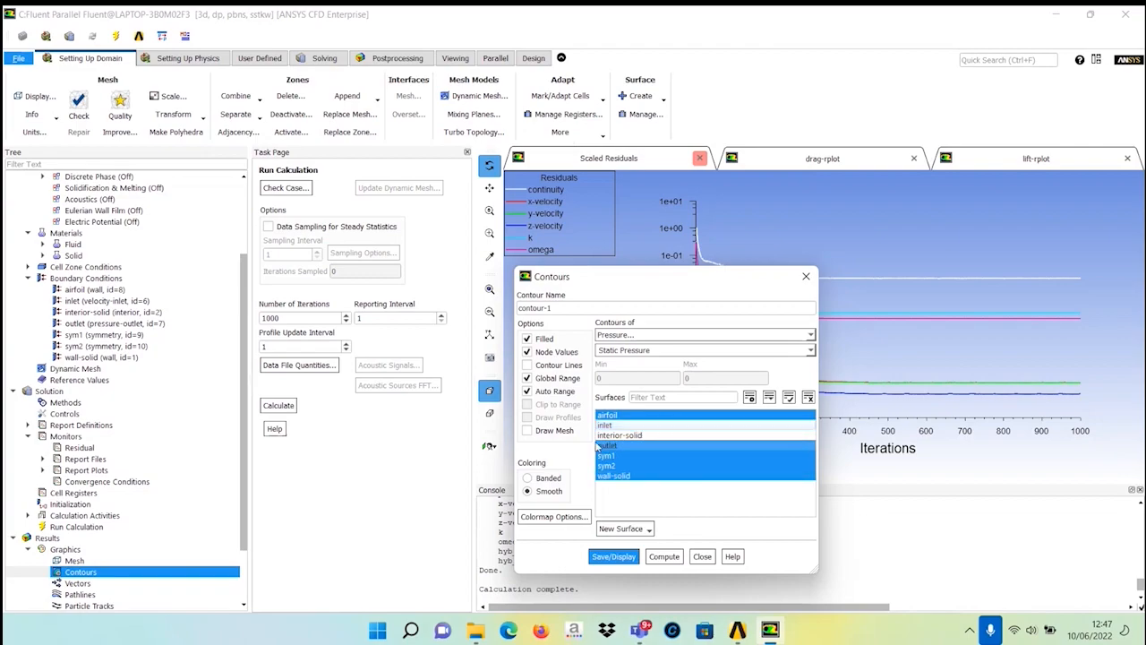
click(621, 445)
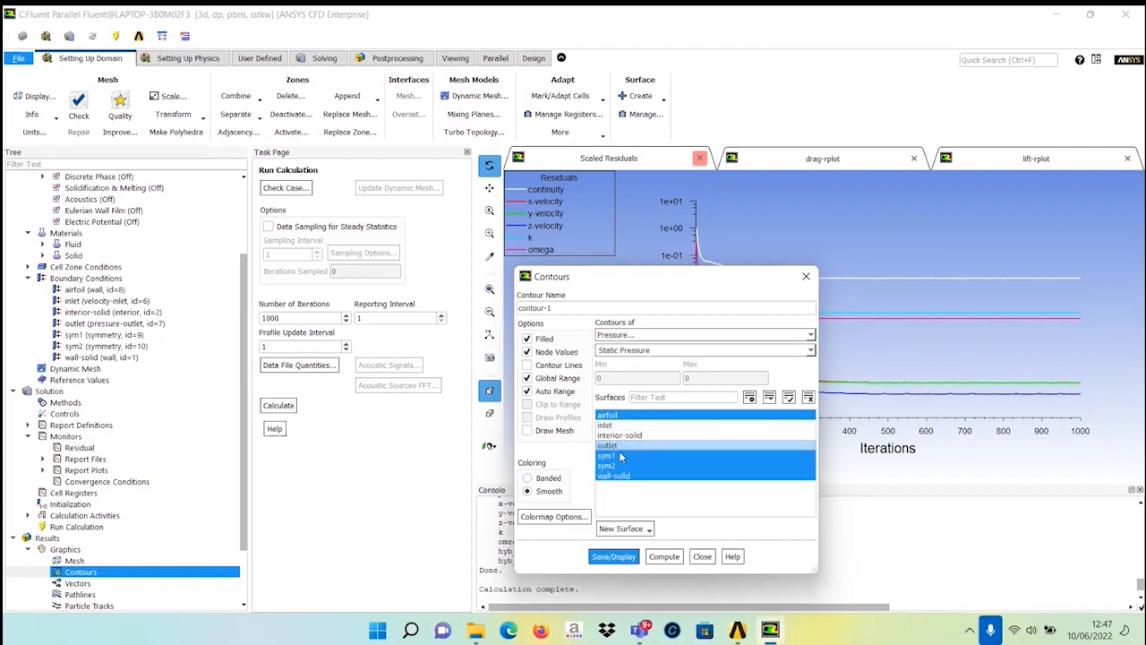
click(616, 466)
click(613, 477)
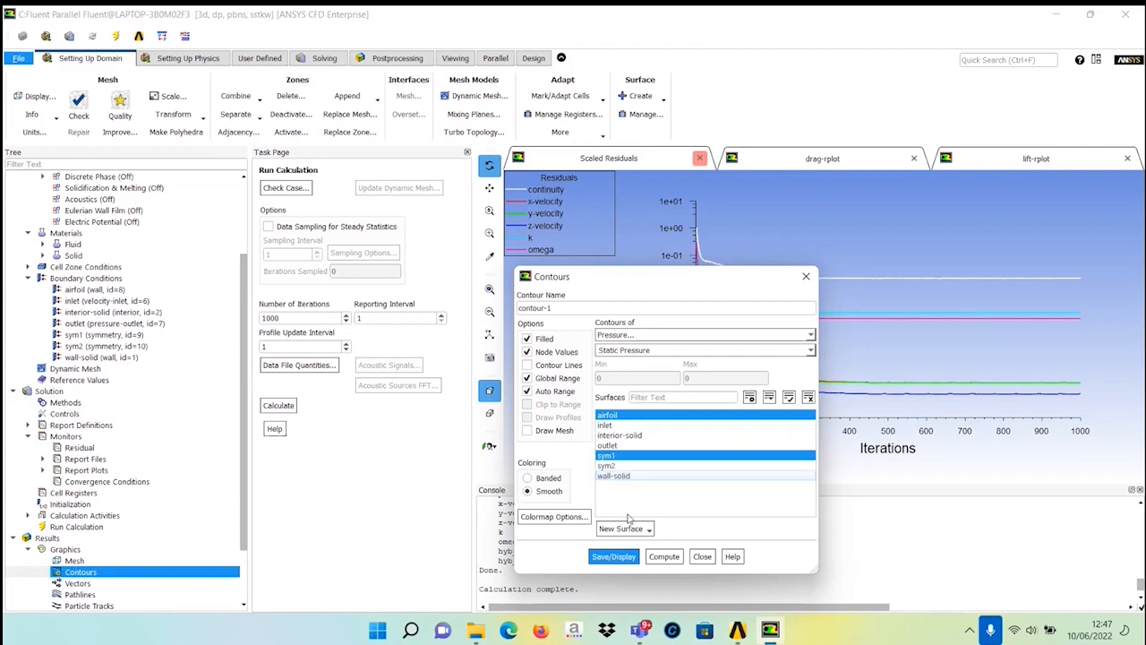
click(615, 558)
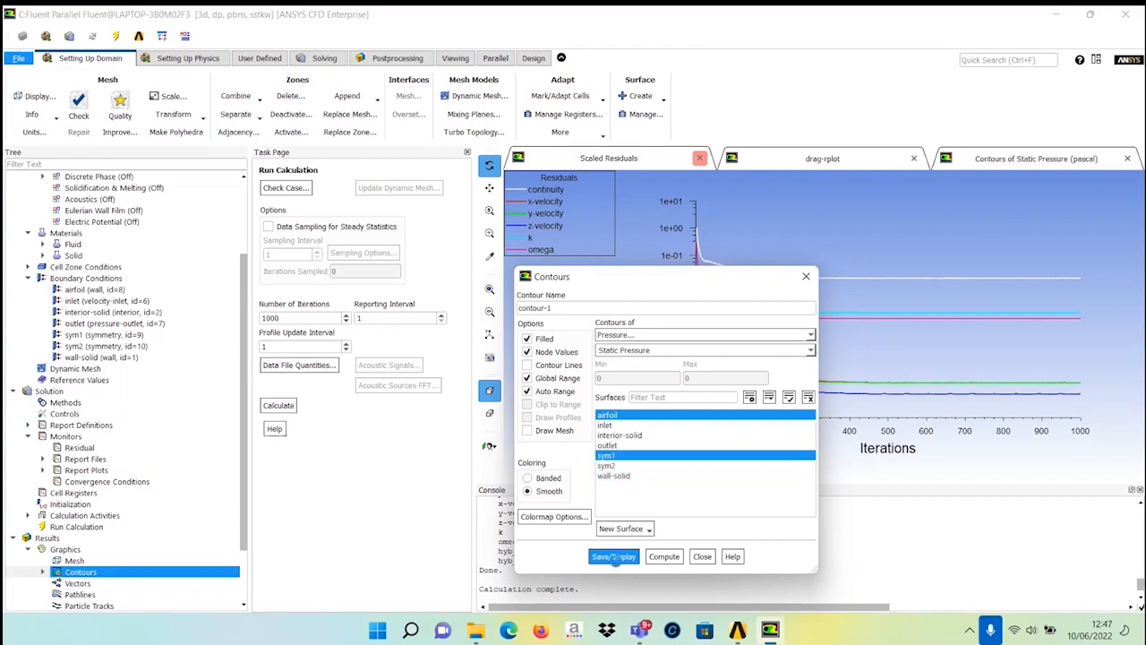
drag(638, 276, 277, 155)
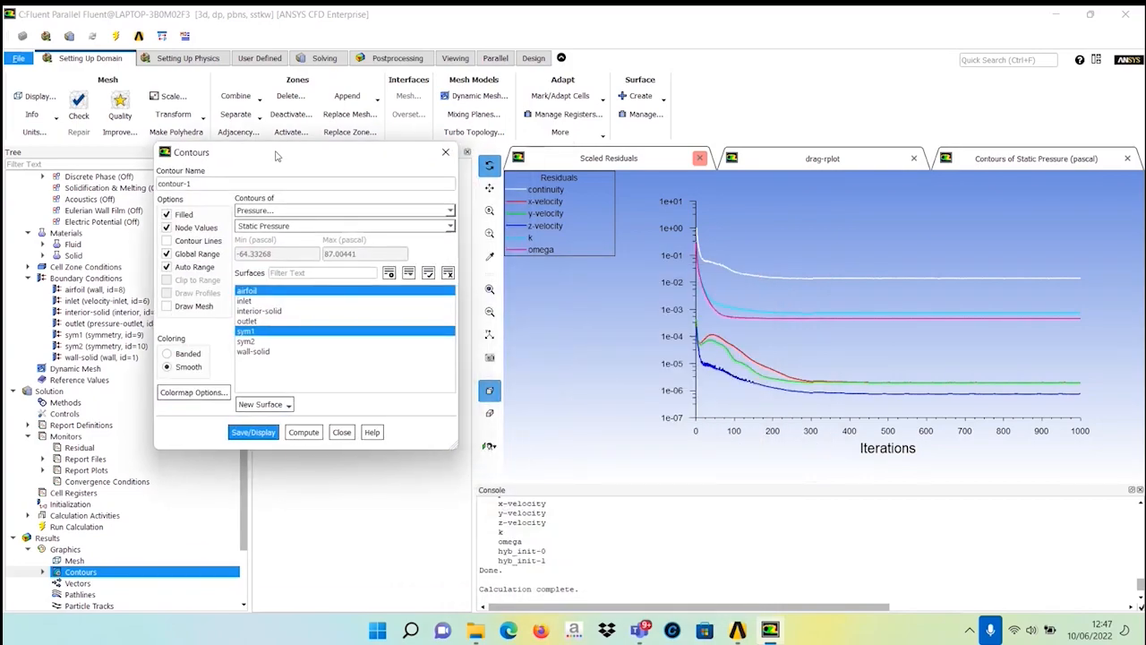
click(1041, 159)
Display velocity magnitude contours on the sym1 surface only, then close the Contours dialog.
mouse_move(866, 315)
mouse_down()
mouse_move(803, 394)
mouse_move(860, 351)
mouse_move(846, 281)
mouse_move(924, 283)
mouse_move(977, 322)
mouse_move(851, 307)
mouse_move(922, 336)
mouse_move(829, 335)
mouse_move(826, 352)
mouse_move(854, 335)
mouse_move(829, 339)
mouse_move(862, 336)
mouse_up()
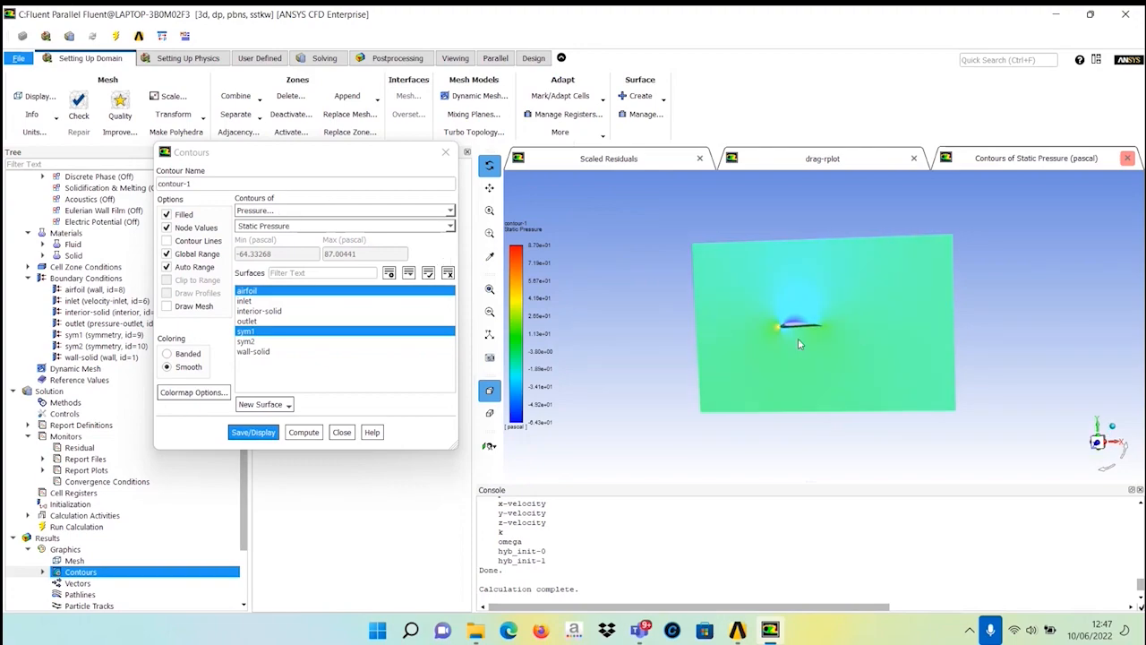
mouse_move(676, 372)
mouse_down()
mouse_move(649, 354)
mouse_move(676, 366)
mouse_up()
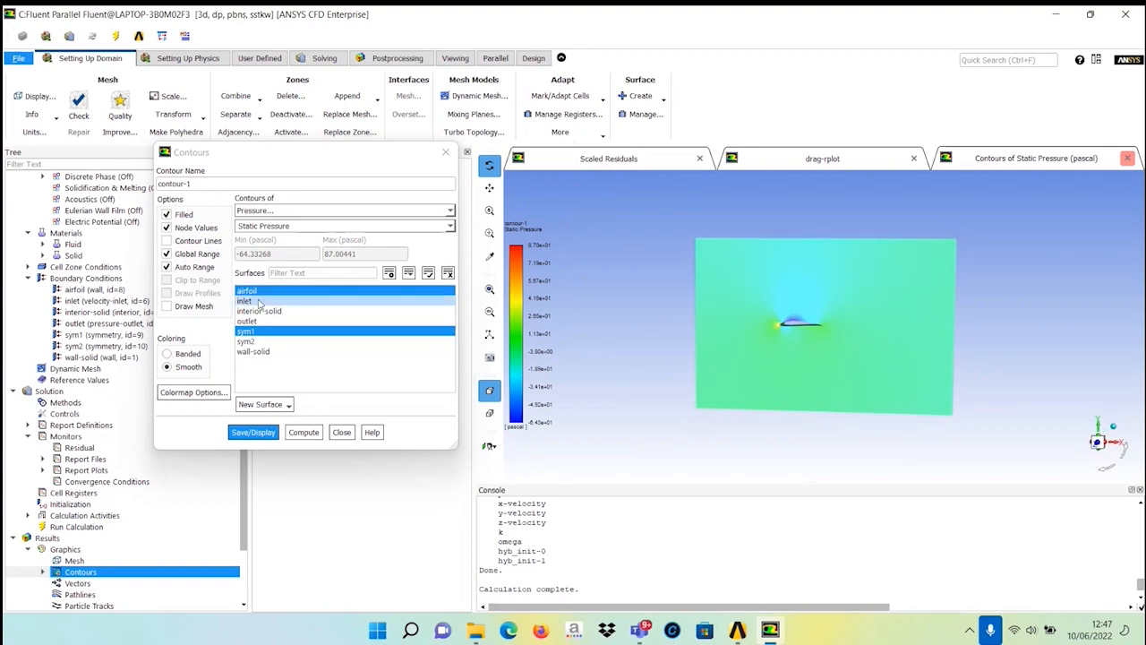
click(314, 215)
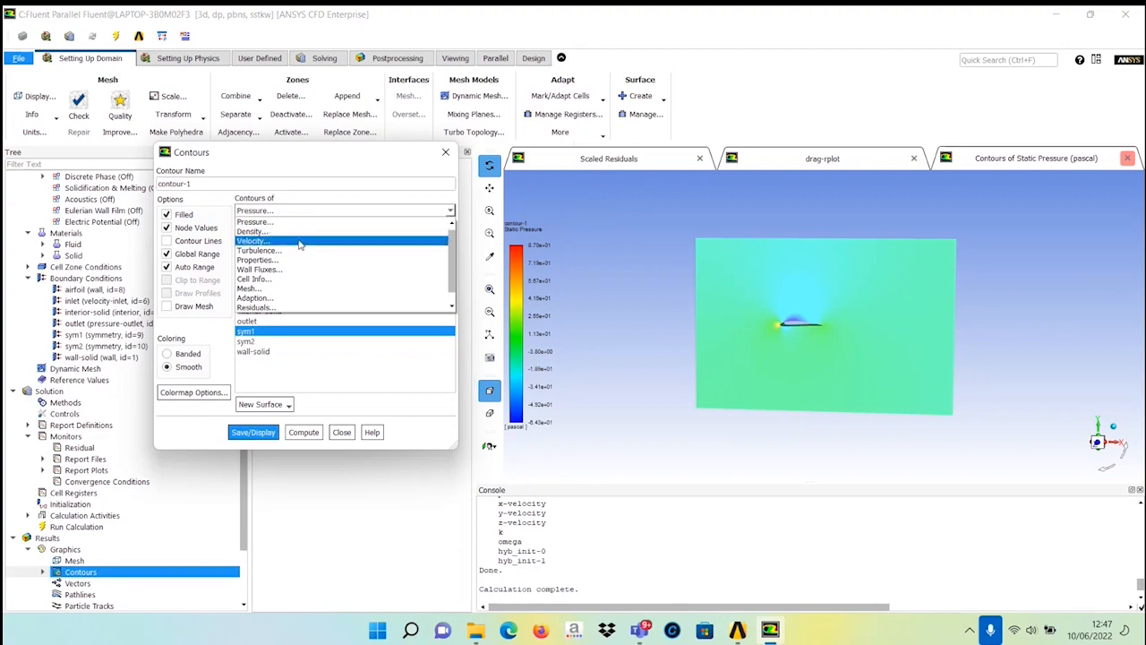
drag(452, 262, 452, 273)
click(402, 375)
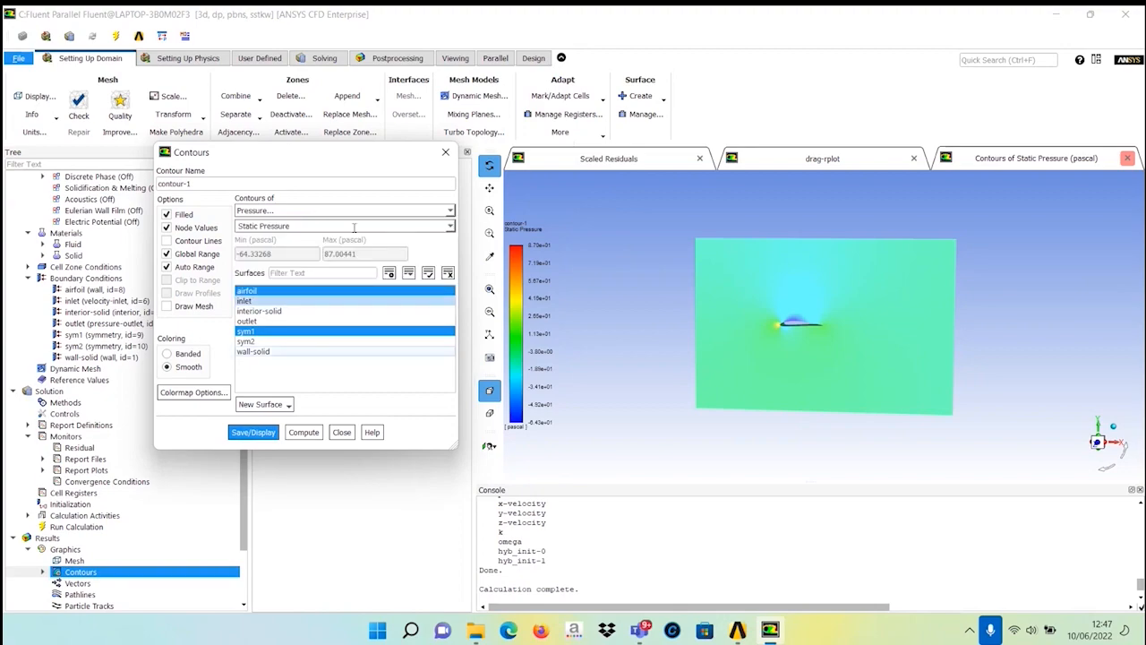
click(450, 228)
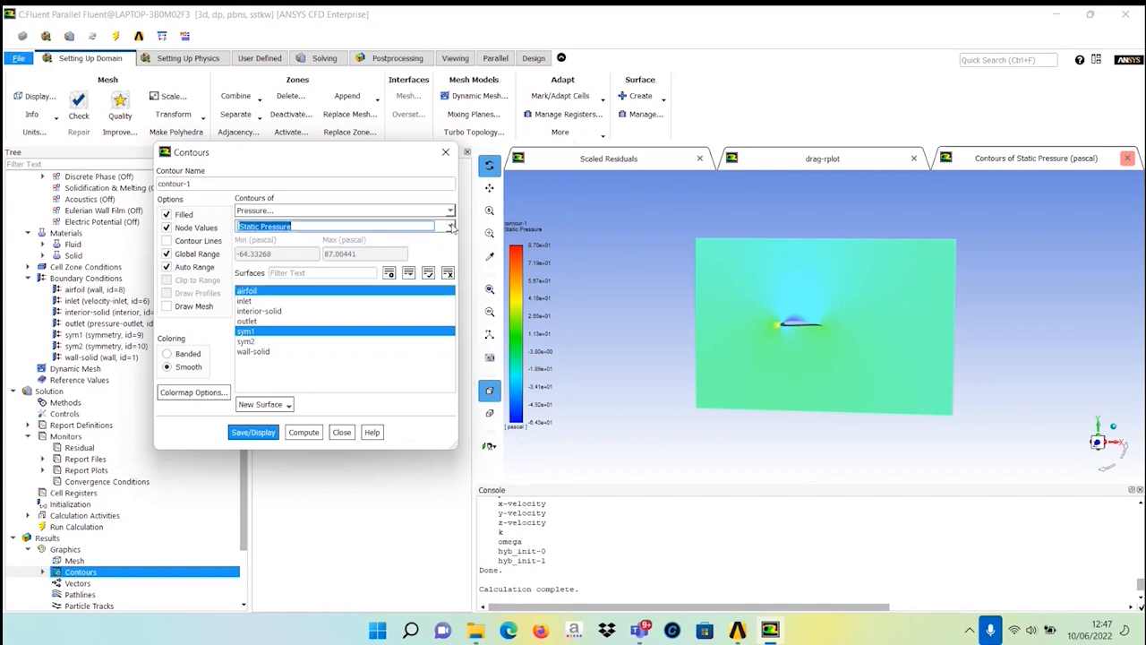
click(450, 227)
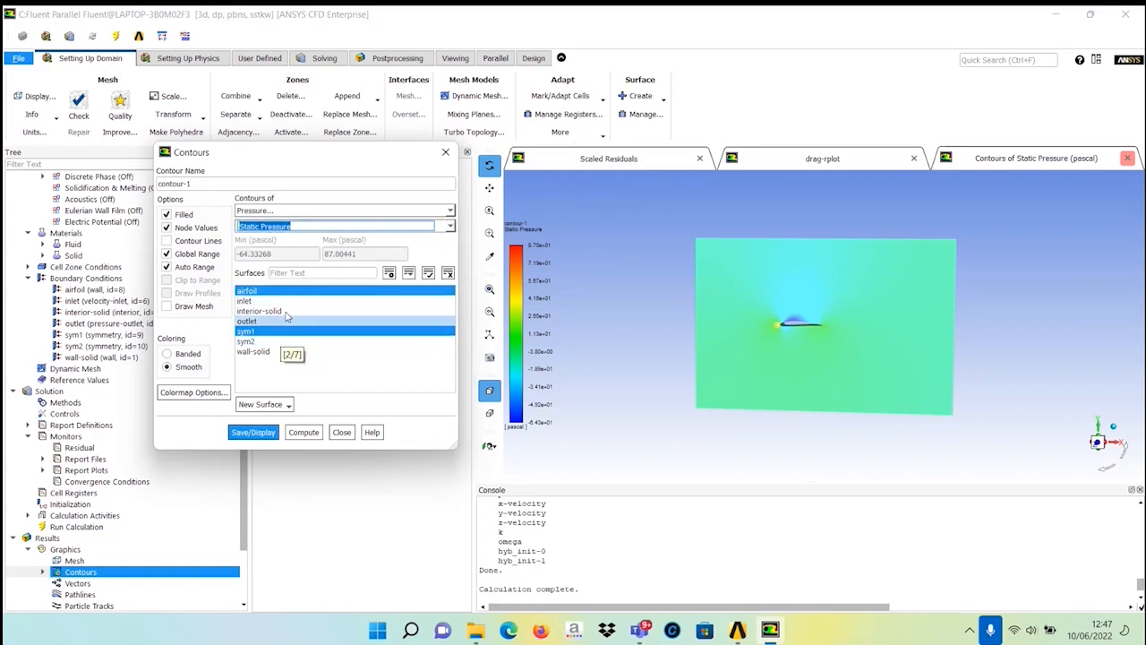
click(287, 294)
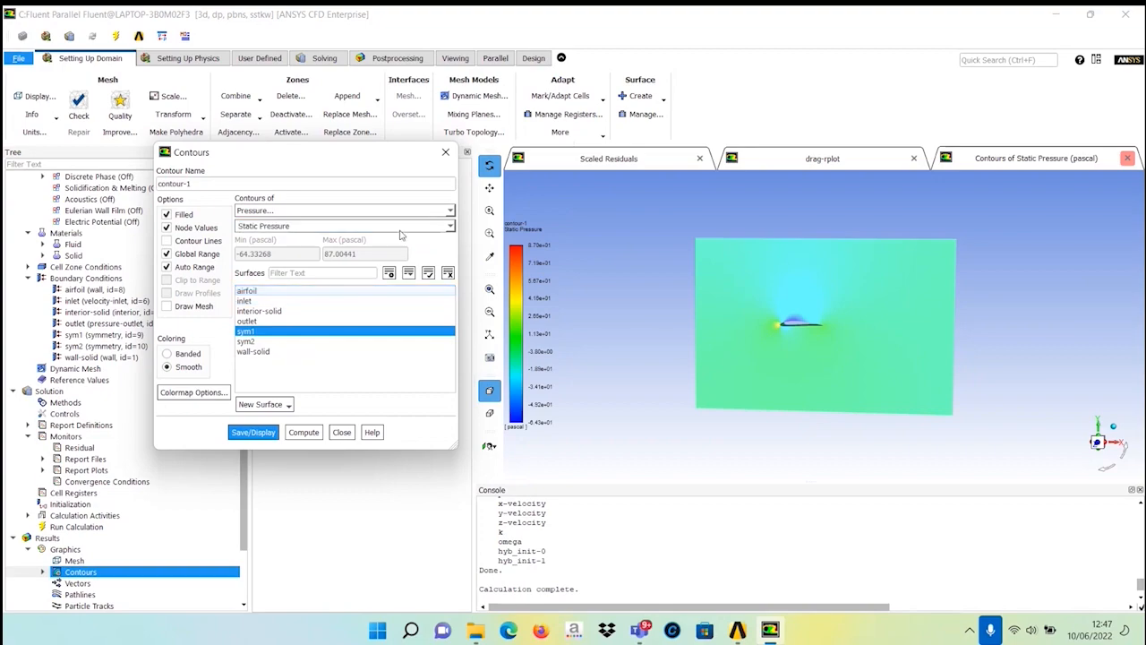
click(448, 212)
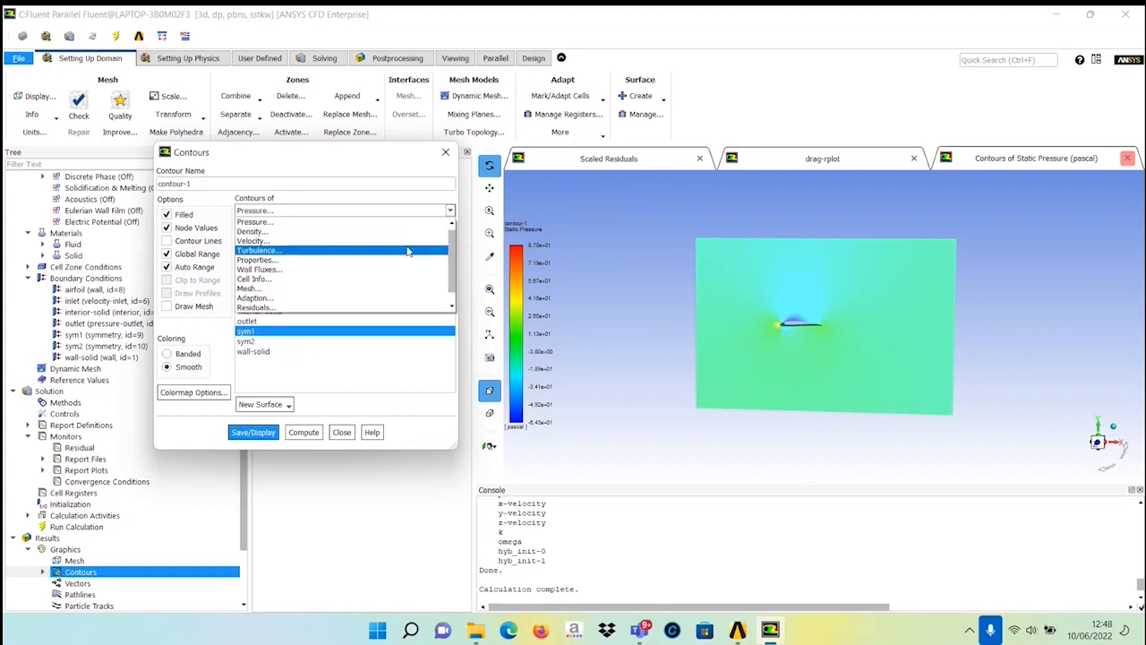
click(395, 242)
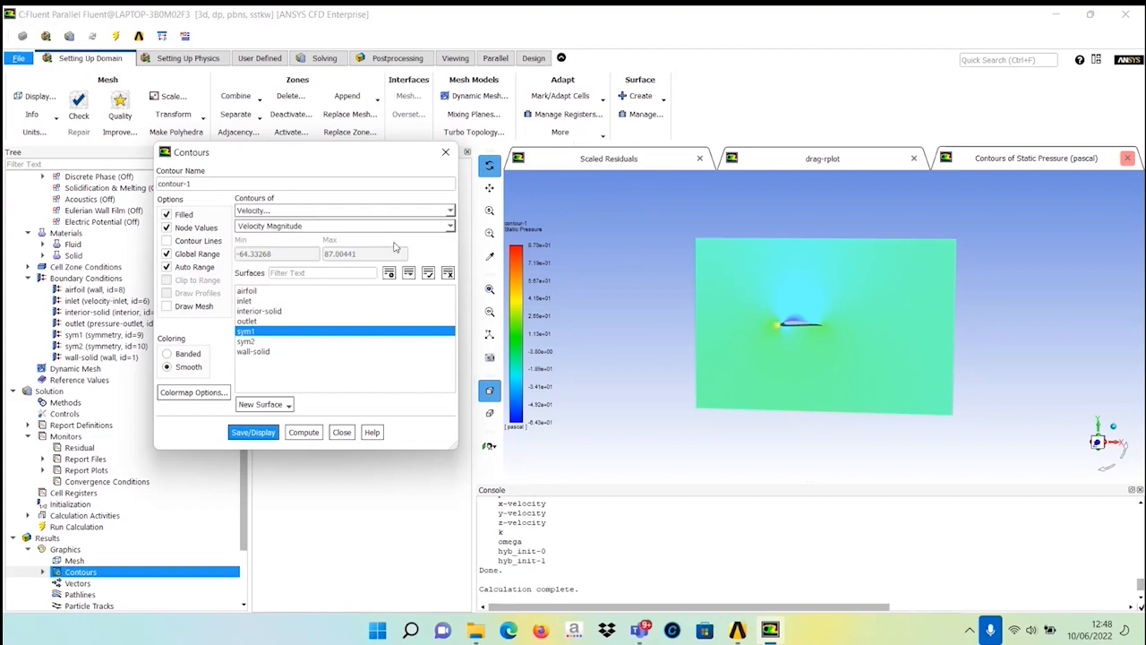
click(254, 432)
drag(696, 375, 757, 372)
click(341, 432)
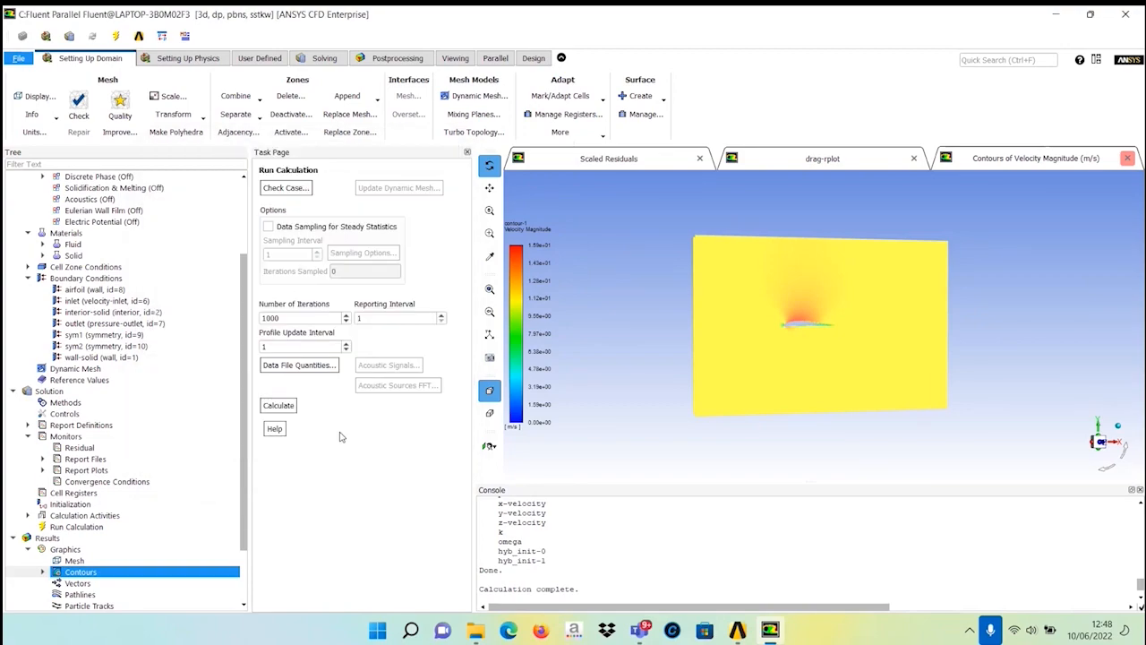
Quit Fluent, keeping the settings changes for the current calculation only.
click(1123, 14)
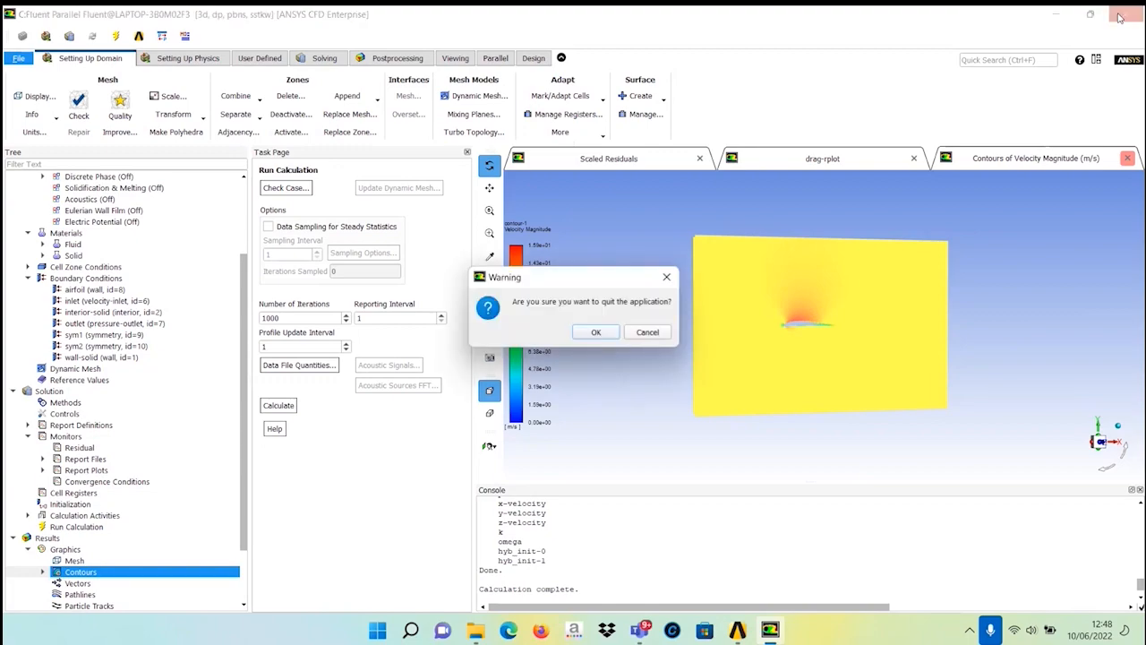
click(592, 332)
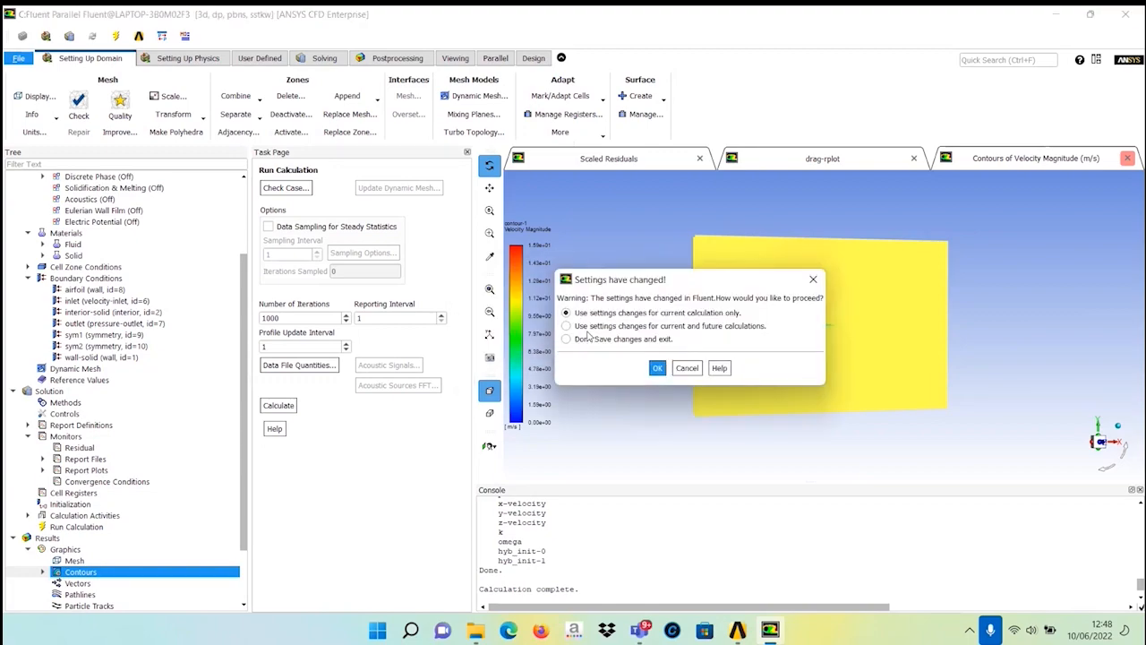
click(659, 369)
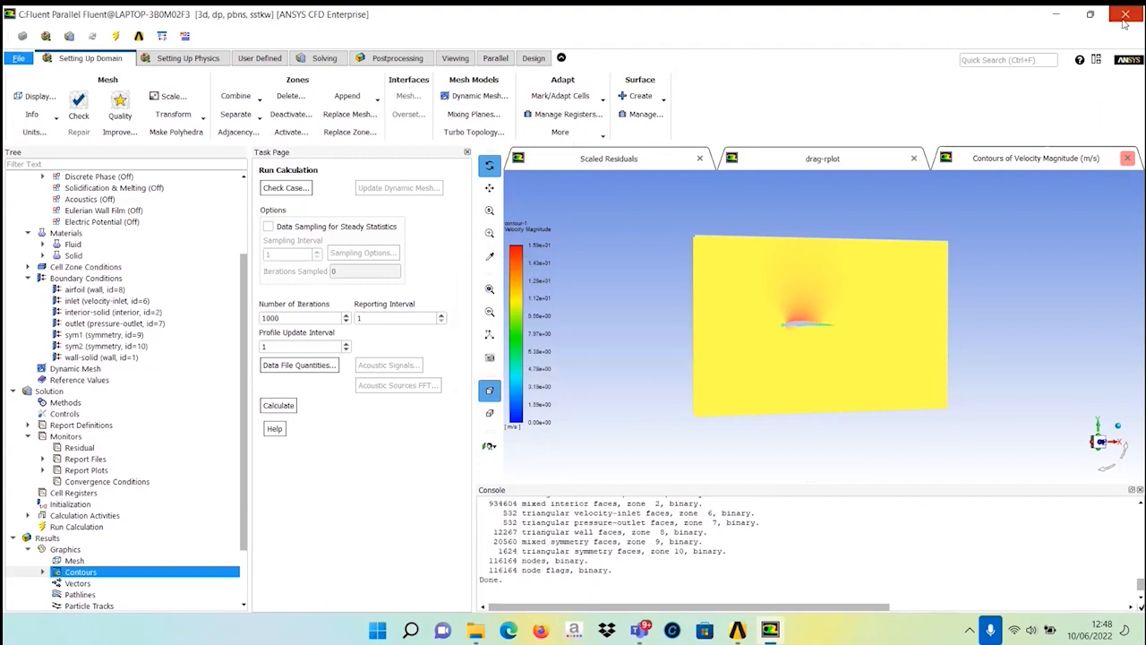
click(1126, 15)
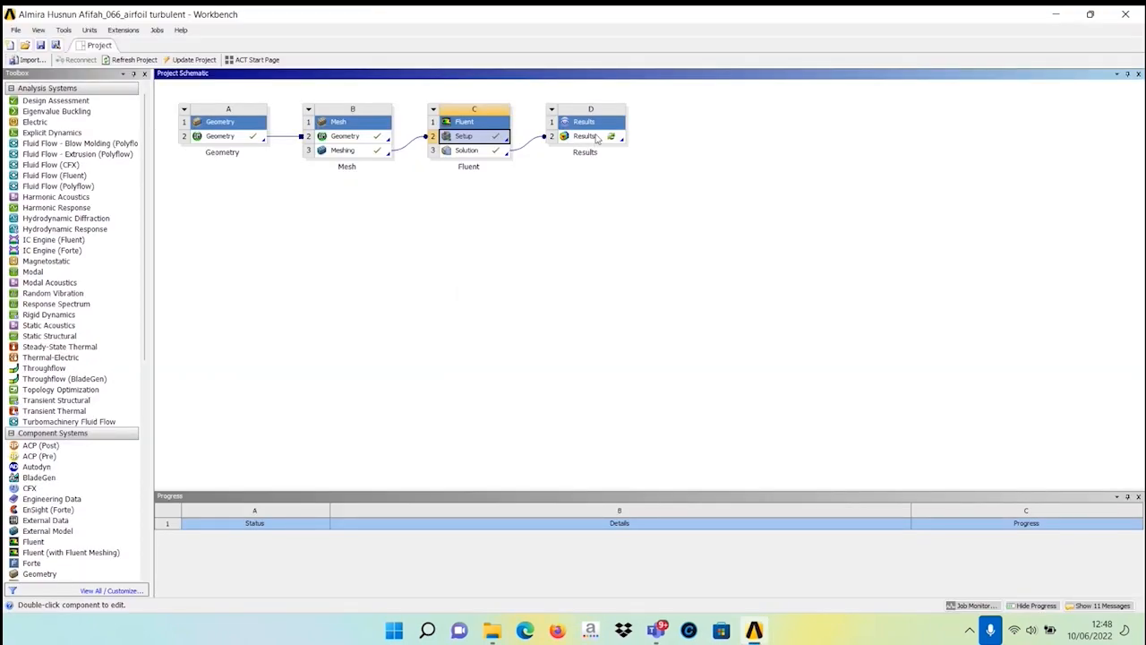
Open the project's Results cell for editing in CFD-Post.
click(597, 139)
right_click(596, 138)
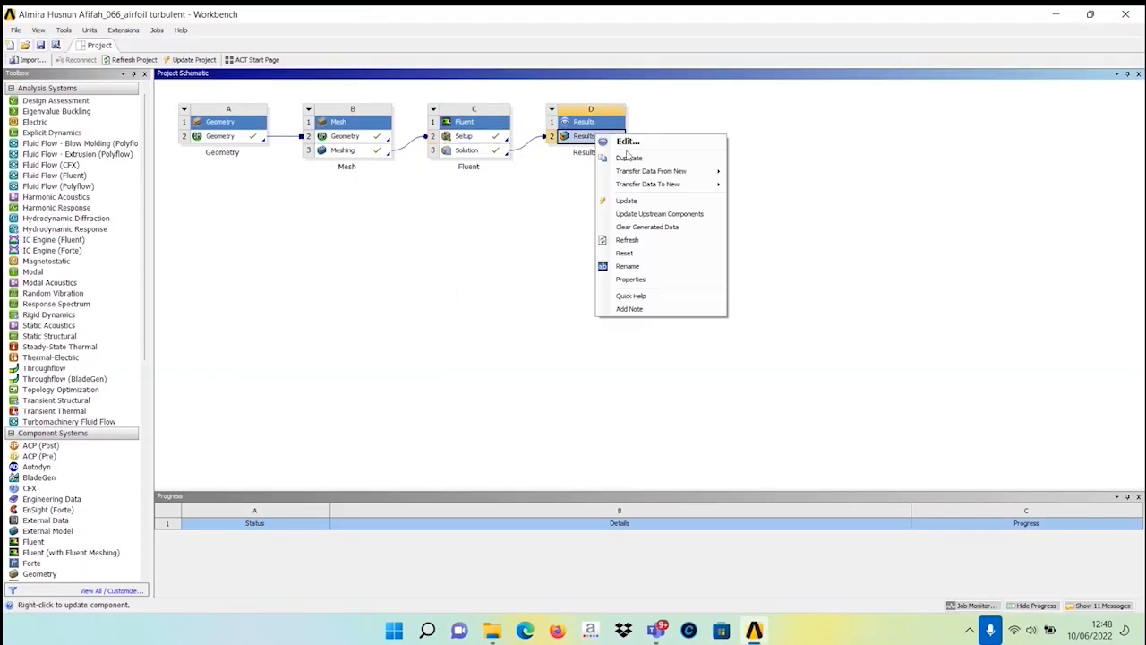
click(626, 142)
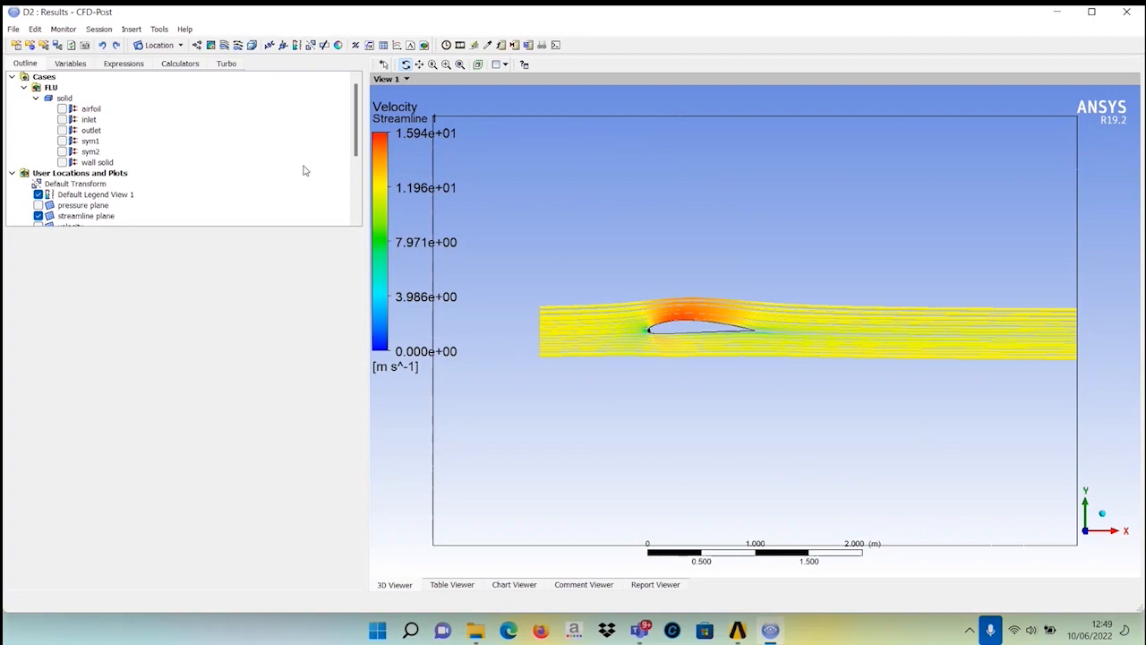
Delete the Streamline 1 object from the user locations and plots.
drag(358, 134, 347, 177)
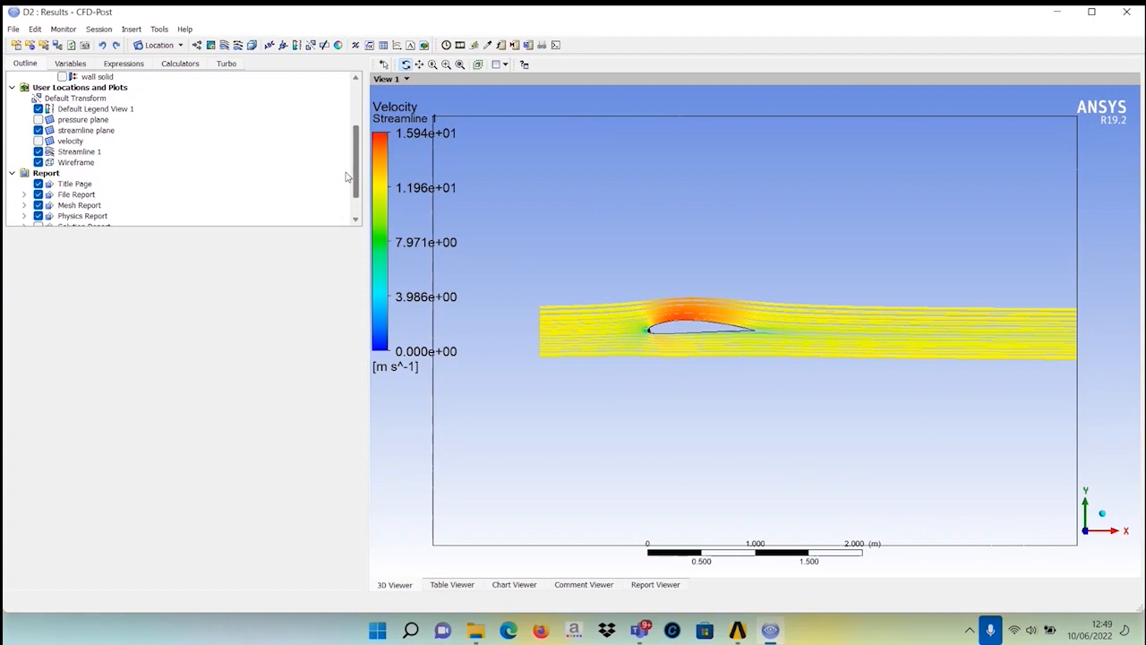
right_click(76, 152)
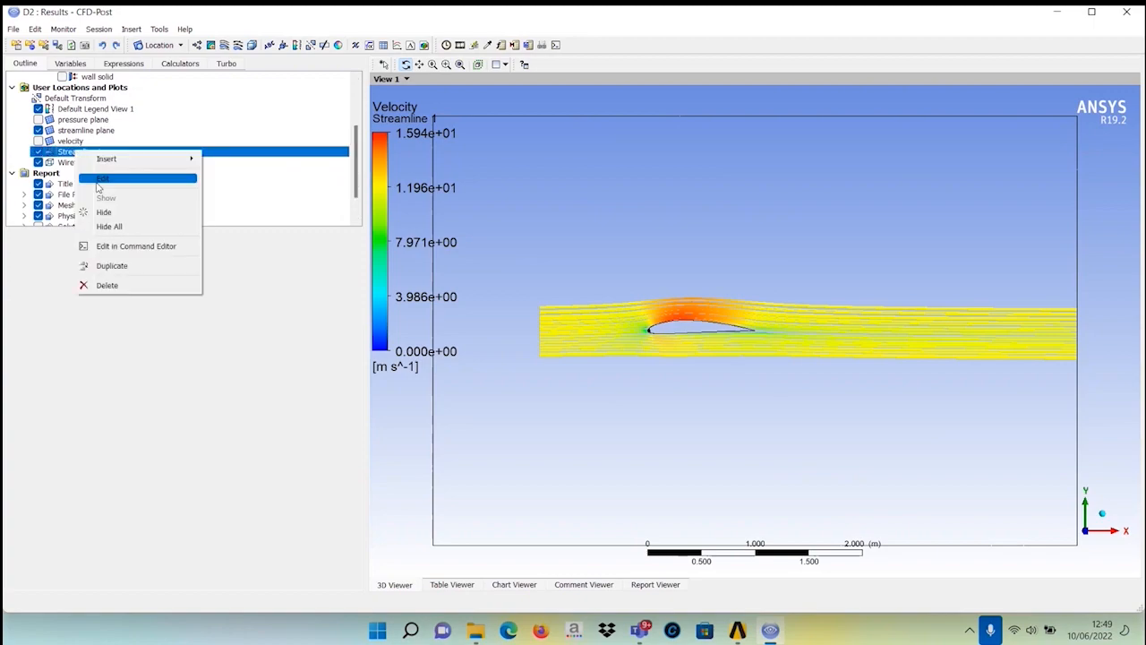
click(88, 287)
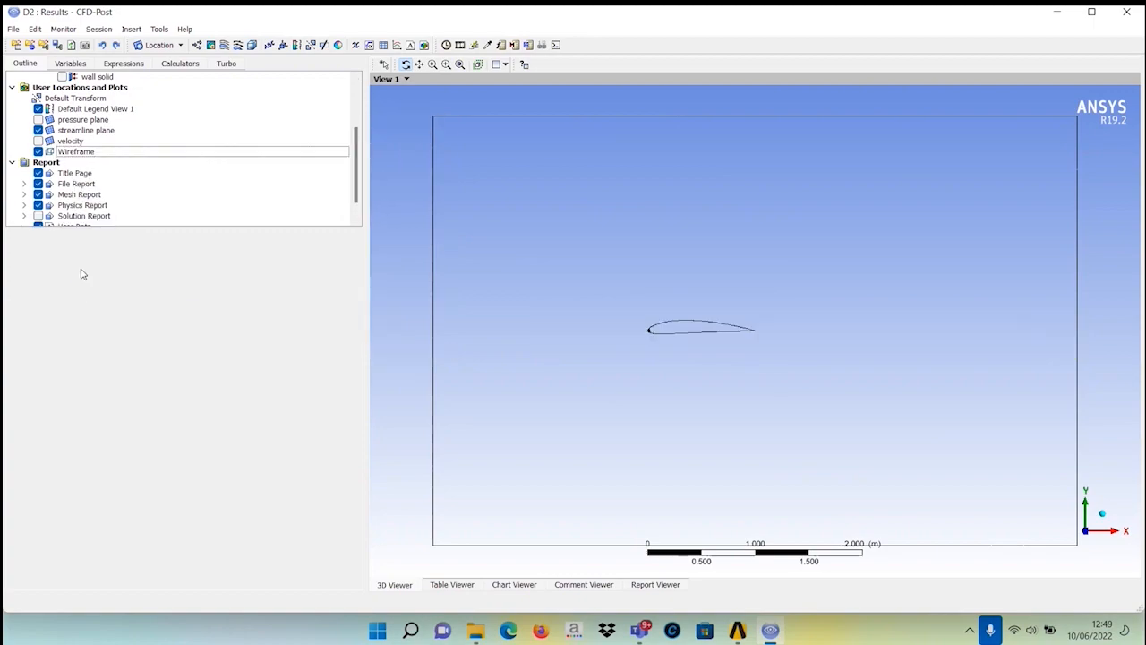
Delete the streamline plane from the user locations and plots.
click(80, 131)
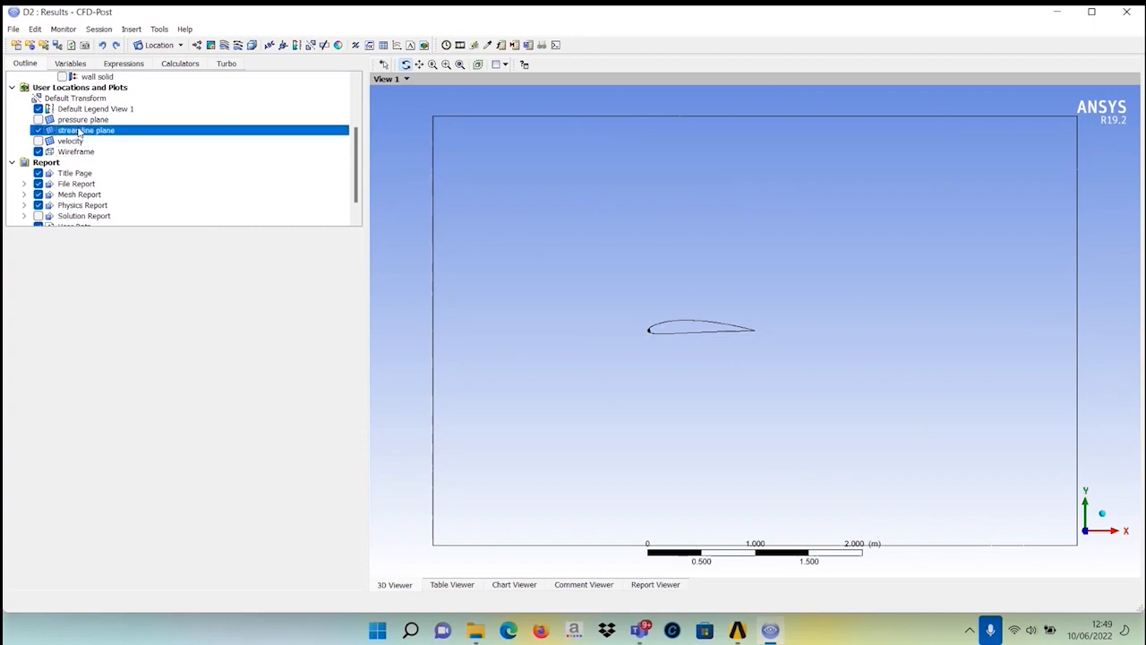
right_click(80, 133)
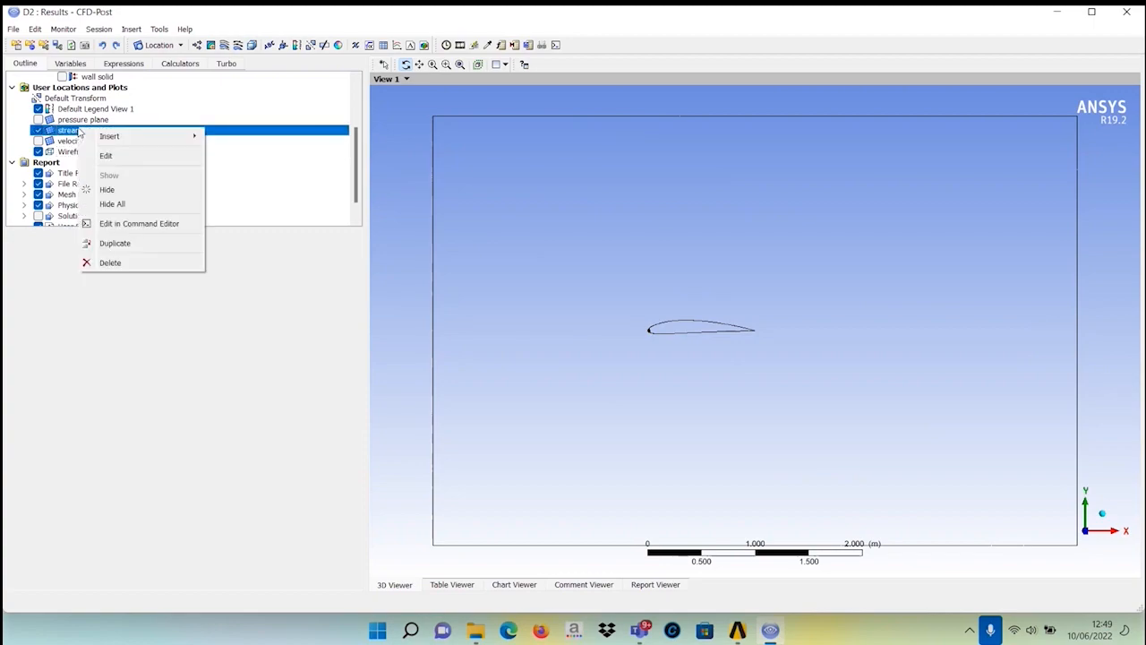
click(91, 263)
Delete the pressure plane from the user locations and plots.
click(80, 121)
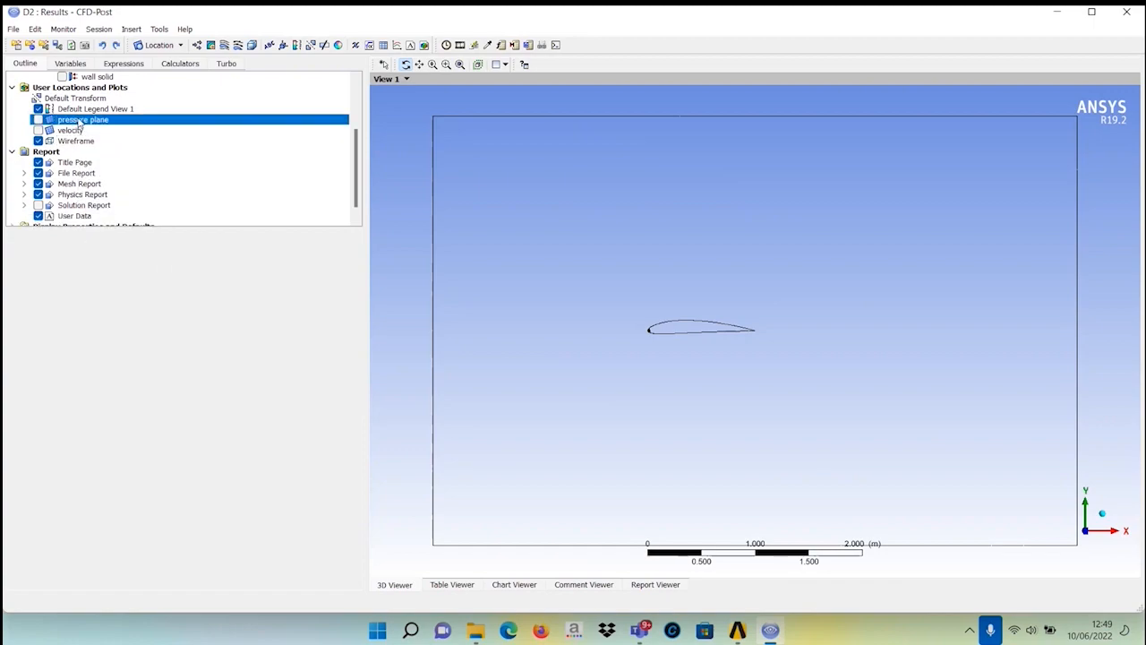
right_click(80, 123)
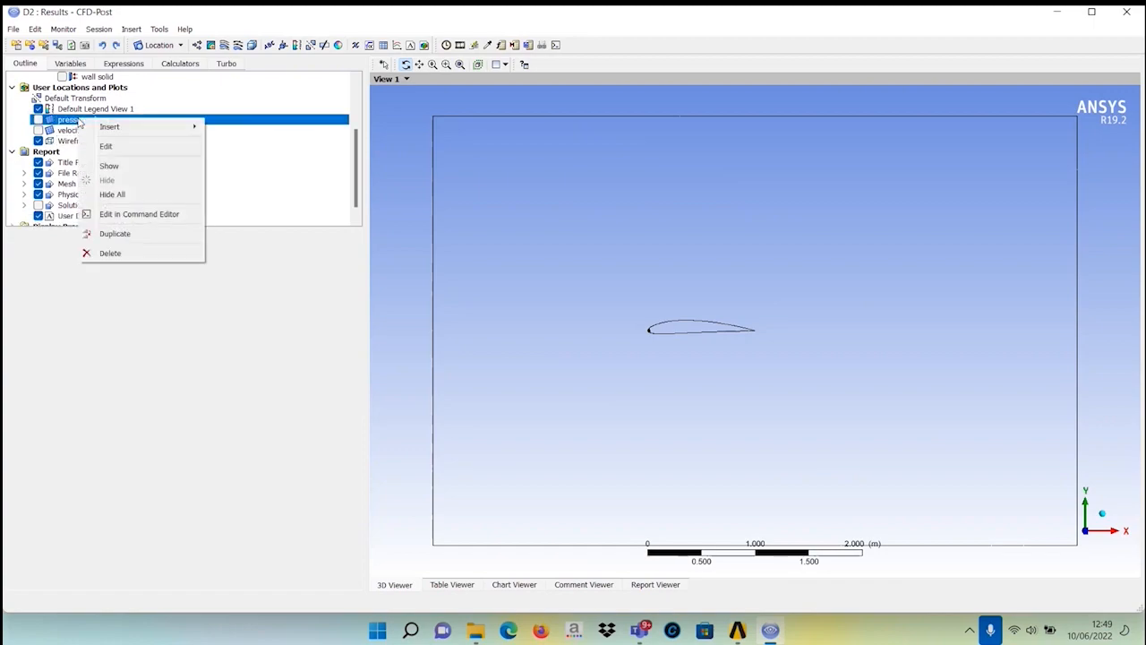
click(104, 256)
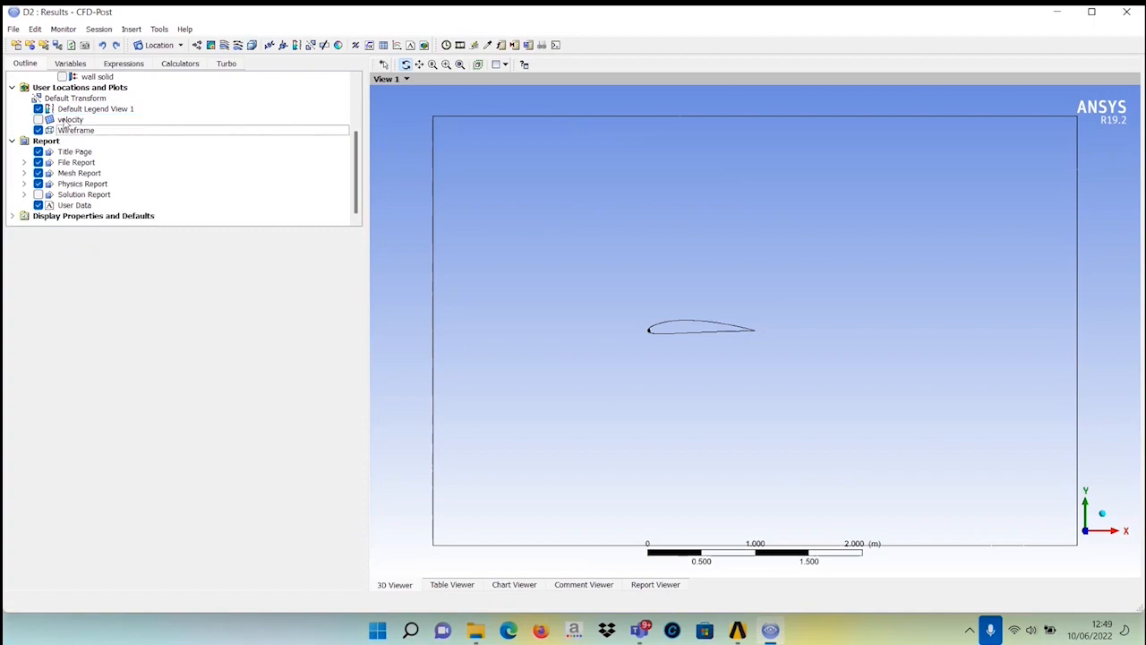
click(181, 46)
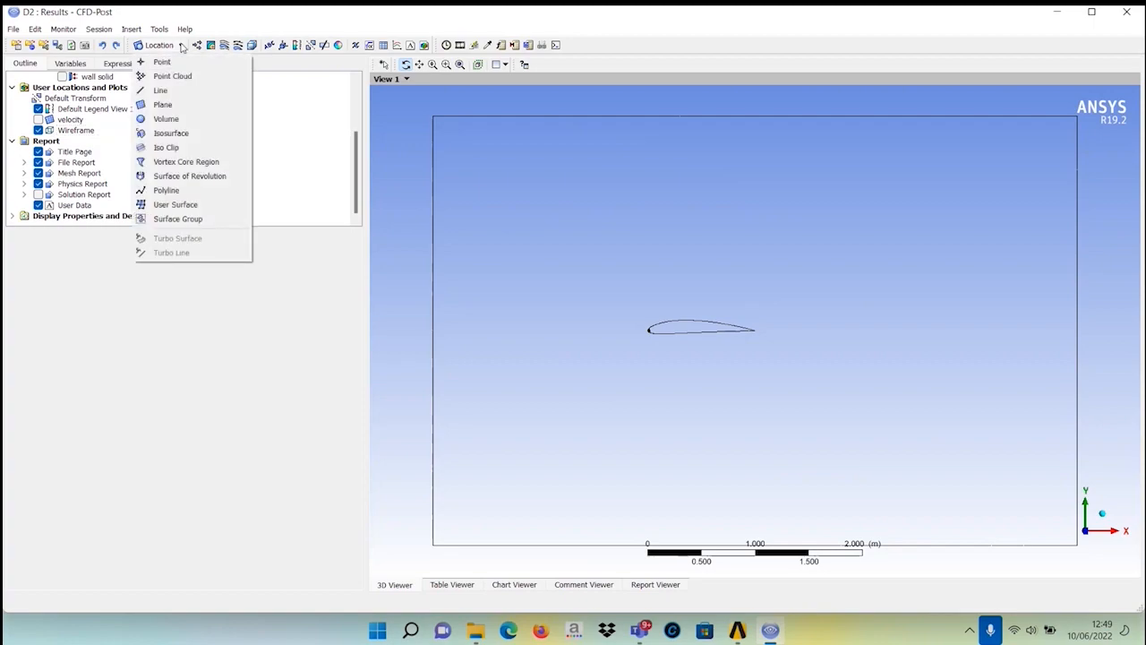
click(165, 106)
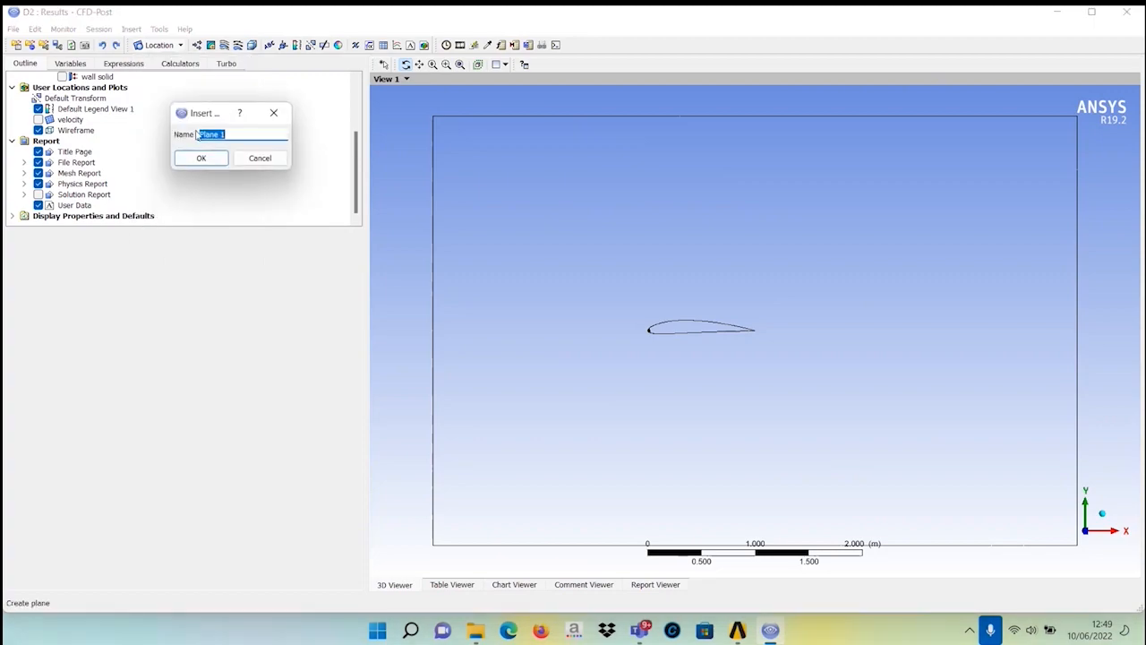
click(276, 117)
Delete the velocity object from the user locations and plots.
click(71, 121)
right_click(72, 121)
click(107, 252)
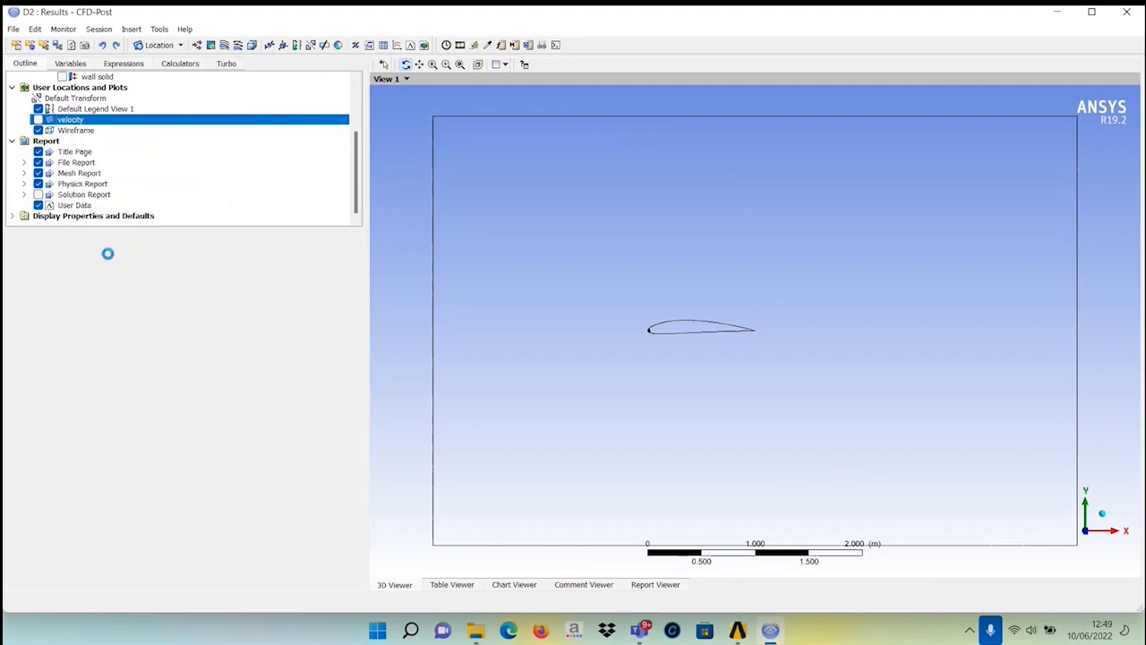
Insert a new plane location named velocity plane.
click(179, 46)
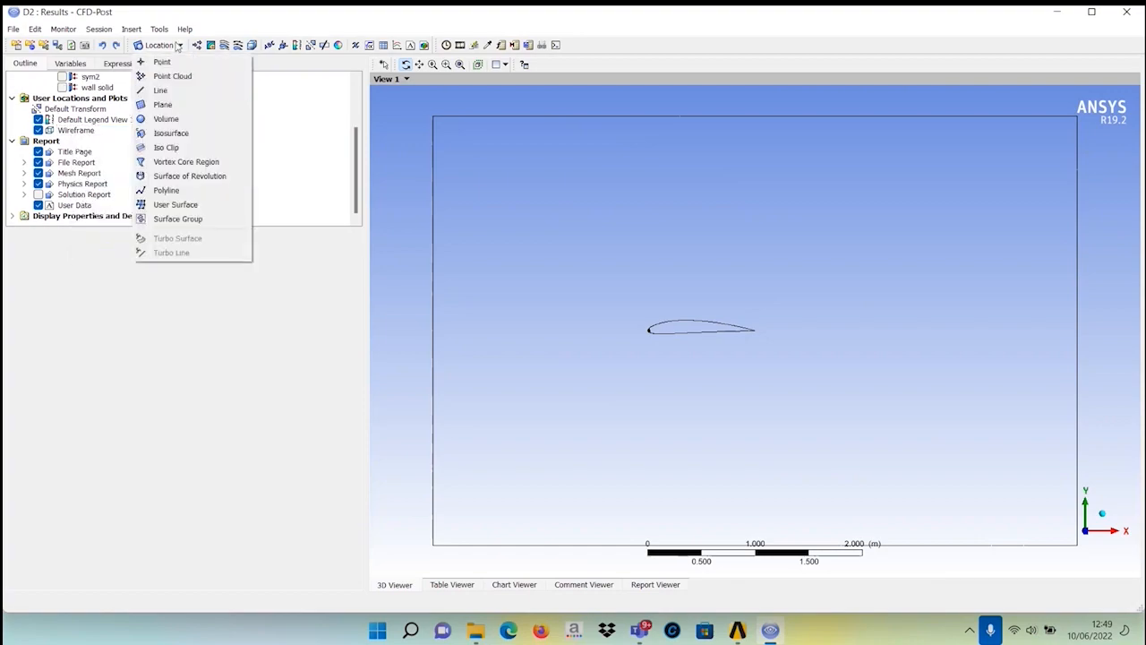
click(162, 104)
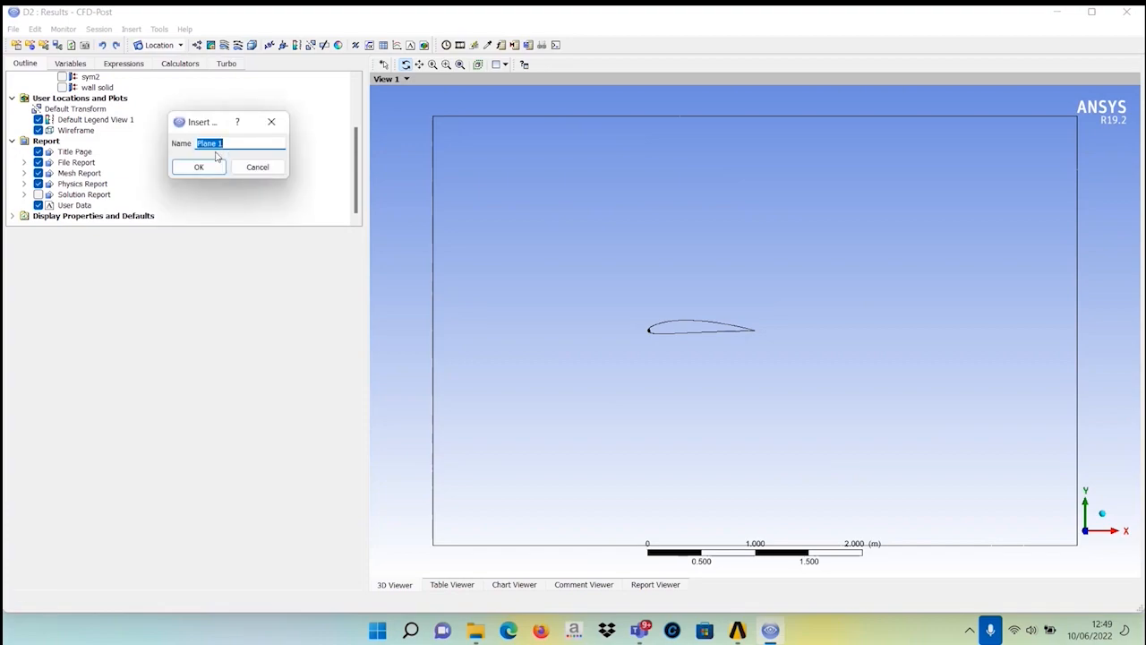
text(velocity plane)
click(195, 170)
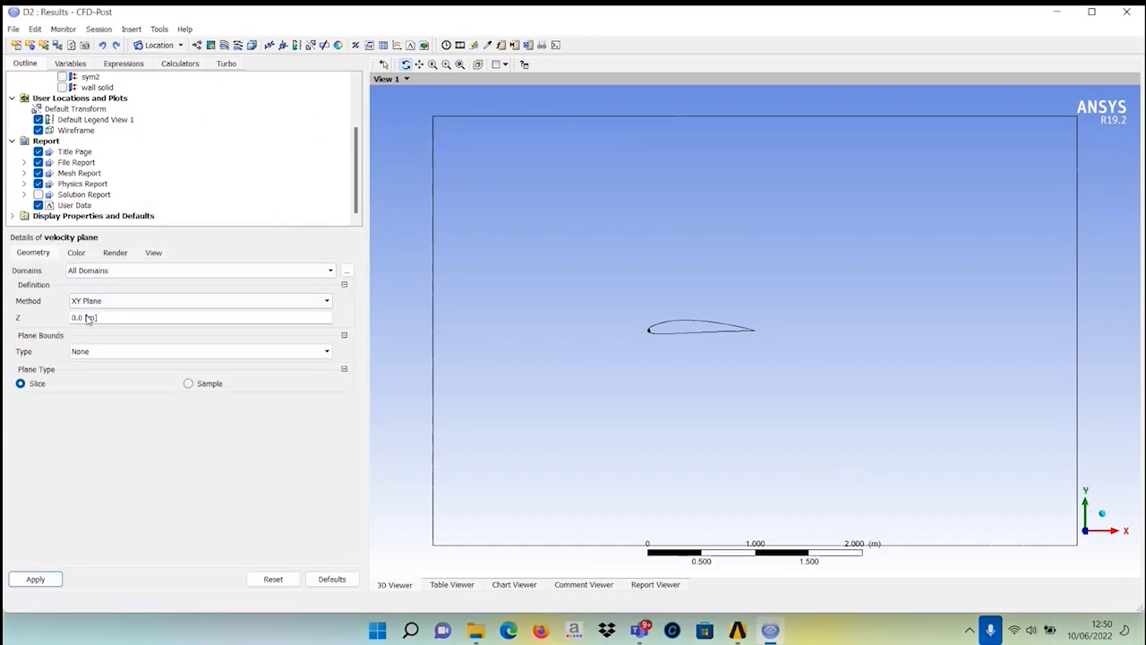
Set the velocity plane's Z position to 0.25 m and apply it.
click(91, 318)
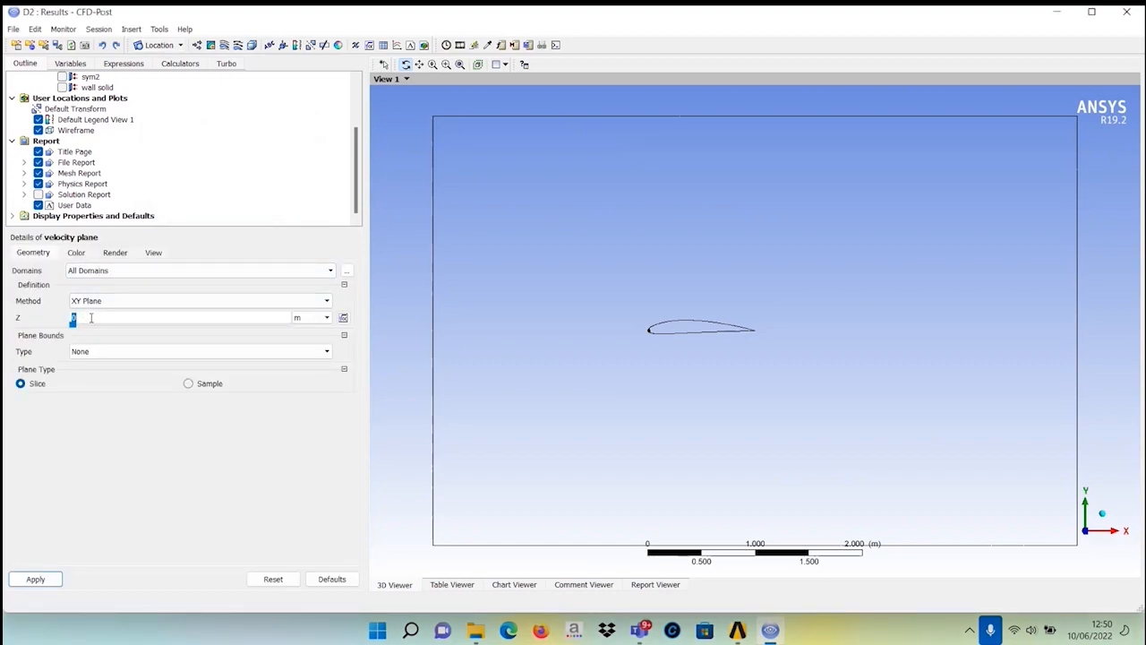
click(91, 318)
text(.25)
click(27, 584)
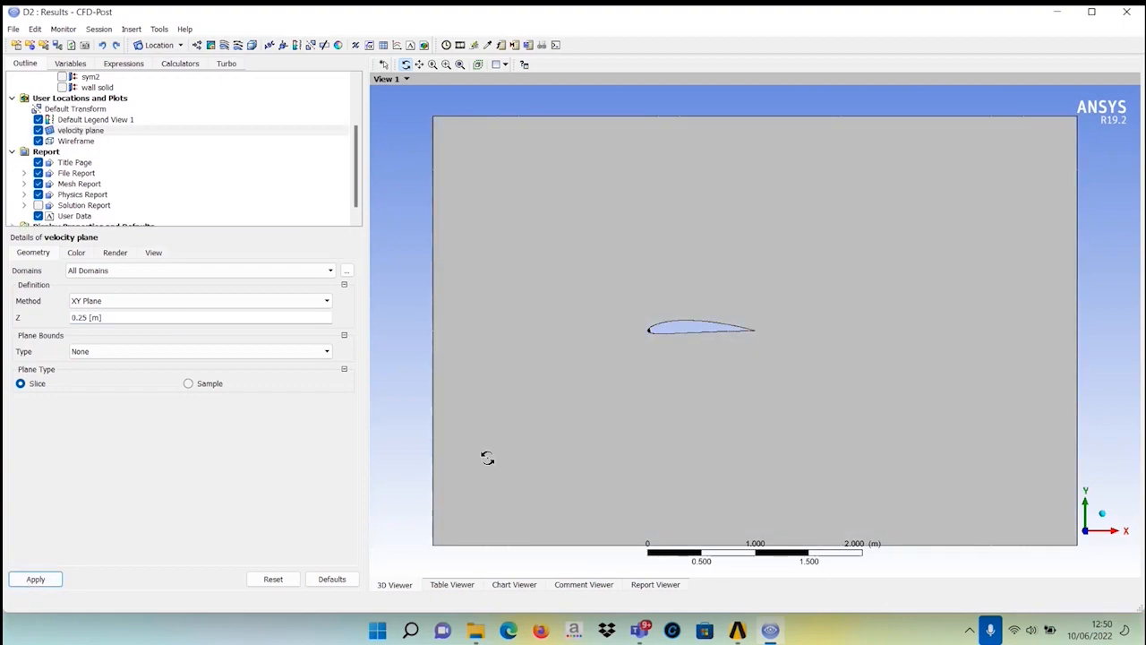
Color the velocity plane by the Velocity variable with a Local range and apply it.
mouse_move(412, 465)
mouse_down()
mouse_move(545, 478)
mouse_move(468, 483)
mouse_move(430, 466)
mouse_up()
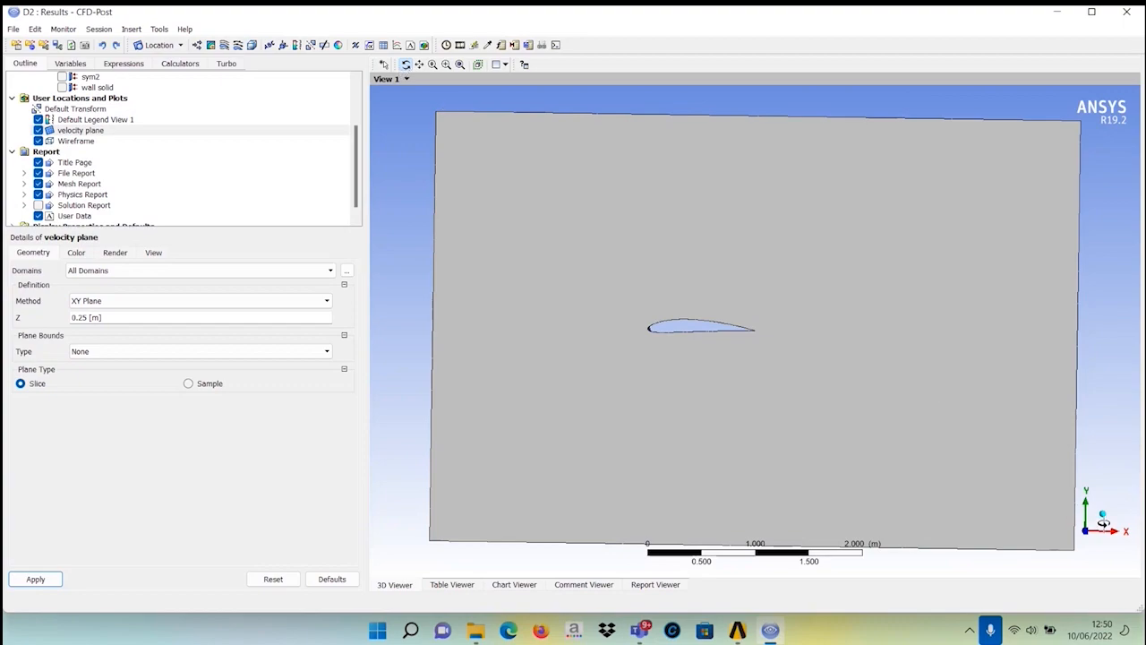
click(1102, 534)
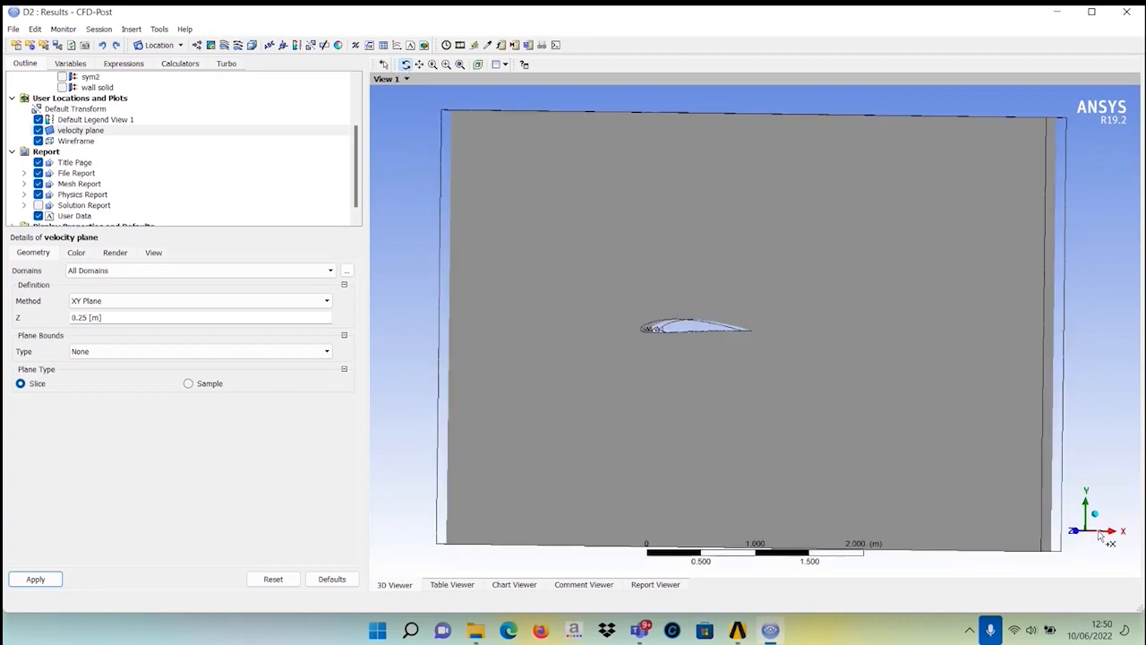
drag(795, 453, 900, 459)
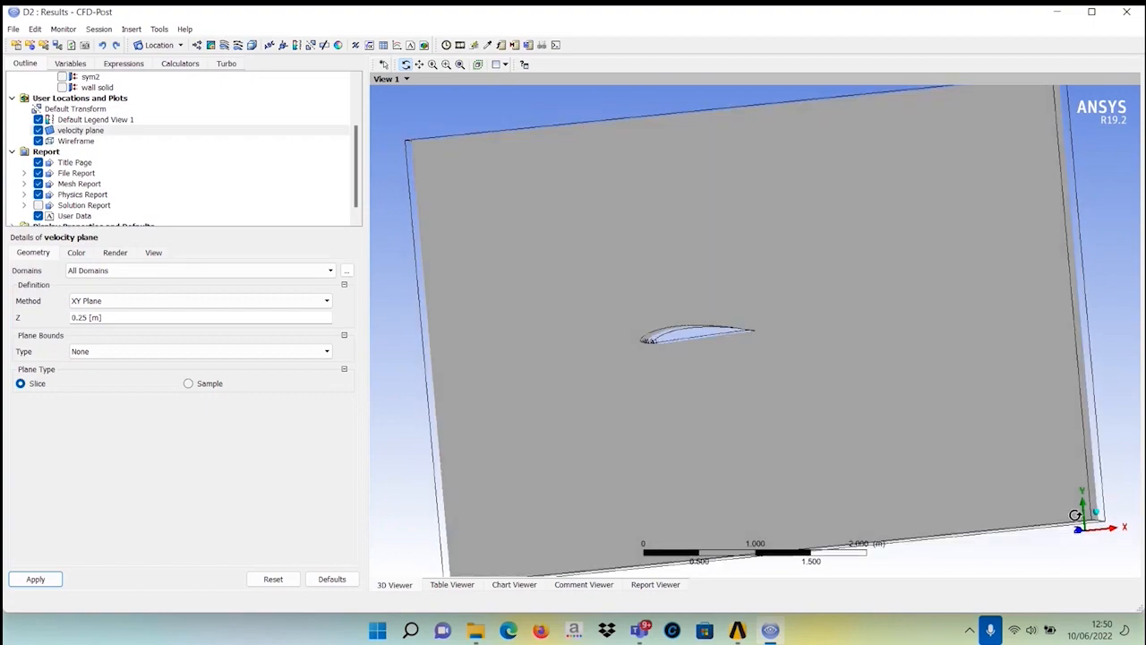
click(1114, 532)
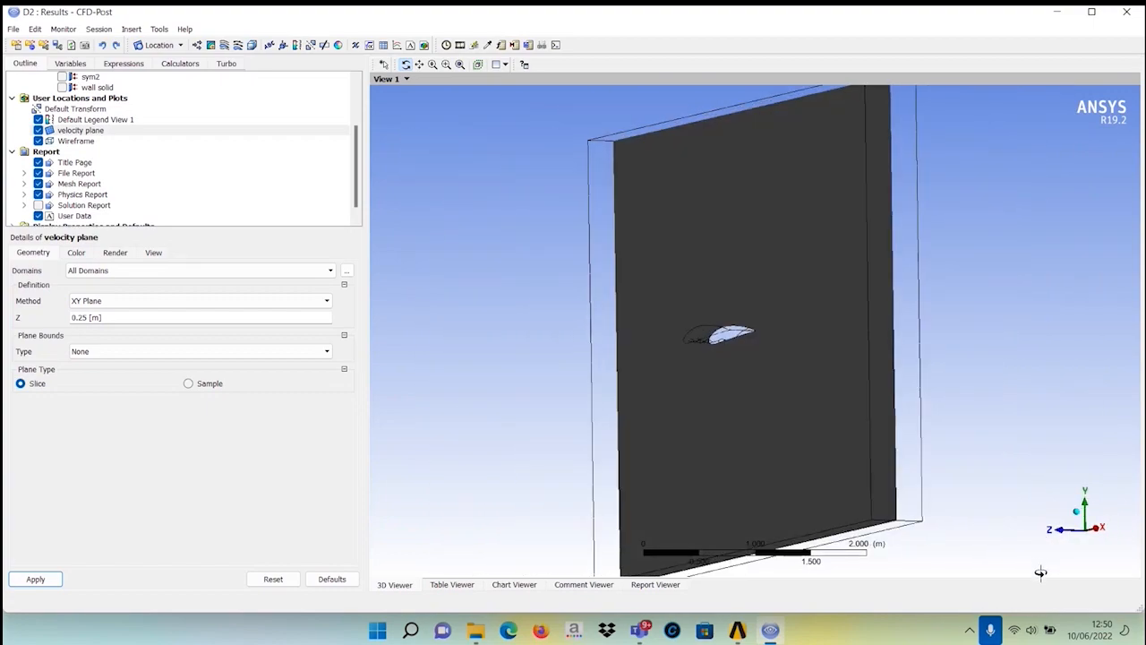
click(1064, 532)
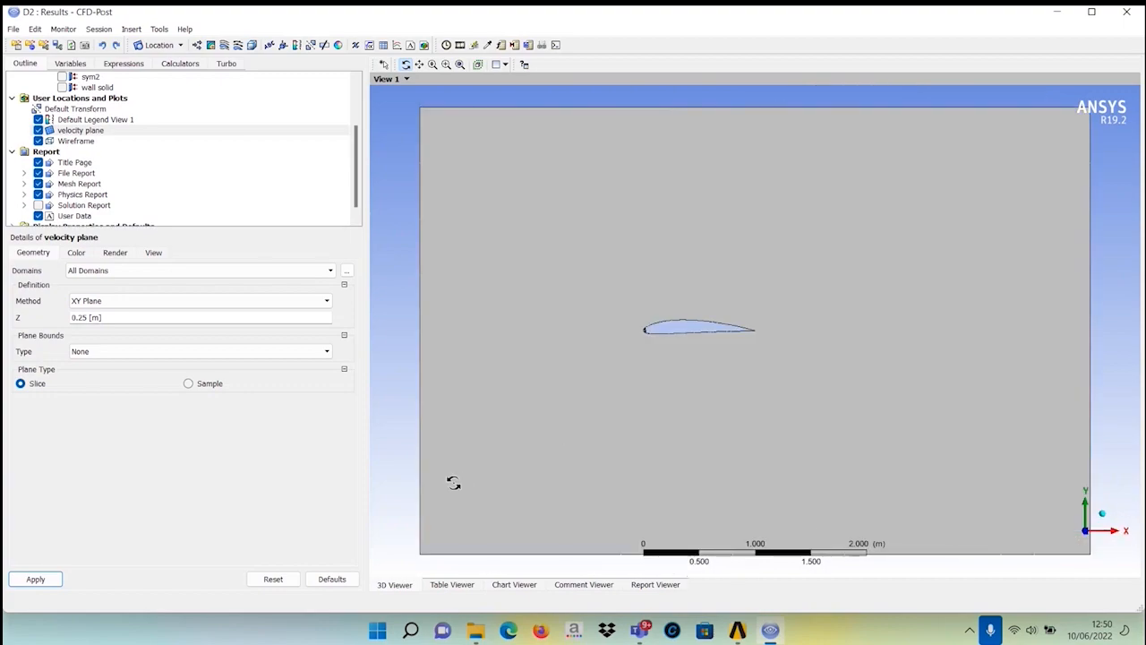
click(76, 254)
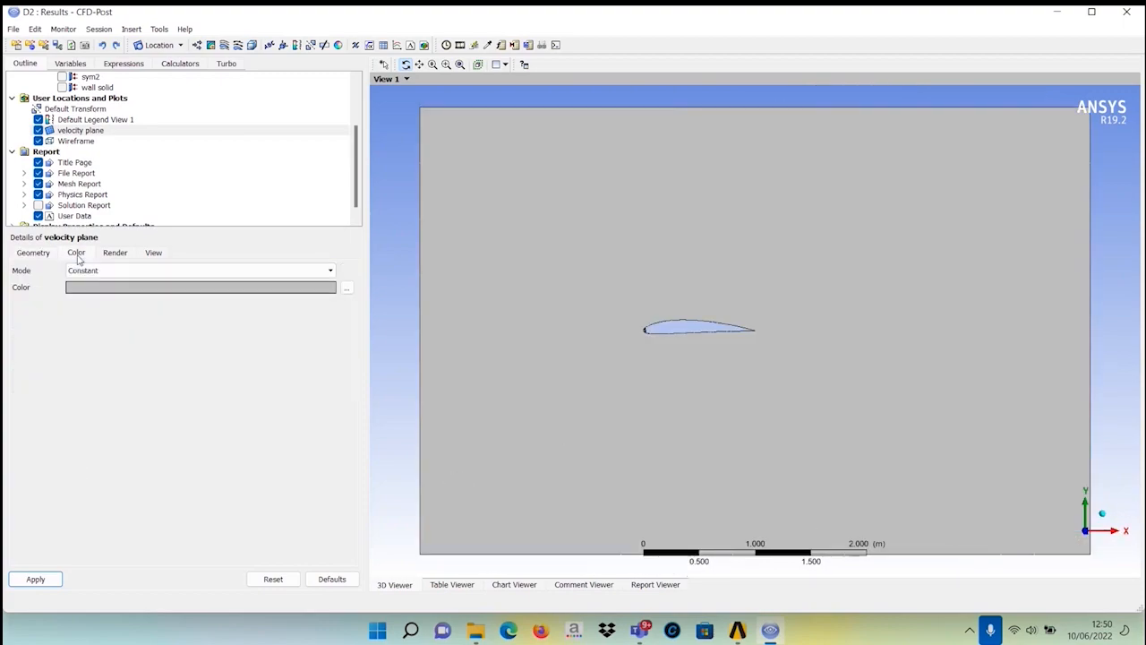
click(261, 272)
click(246, 295)
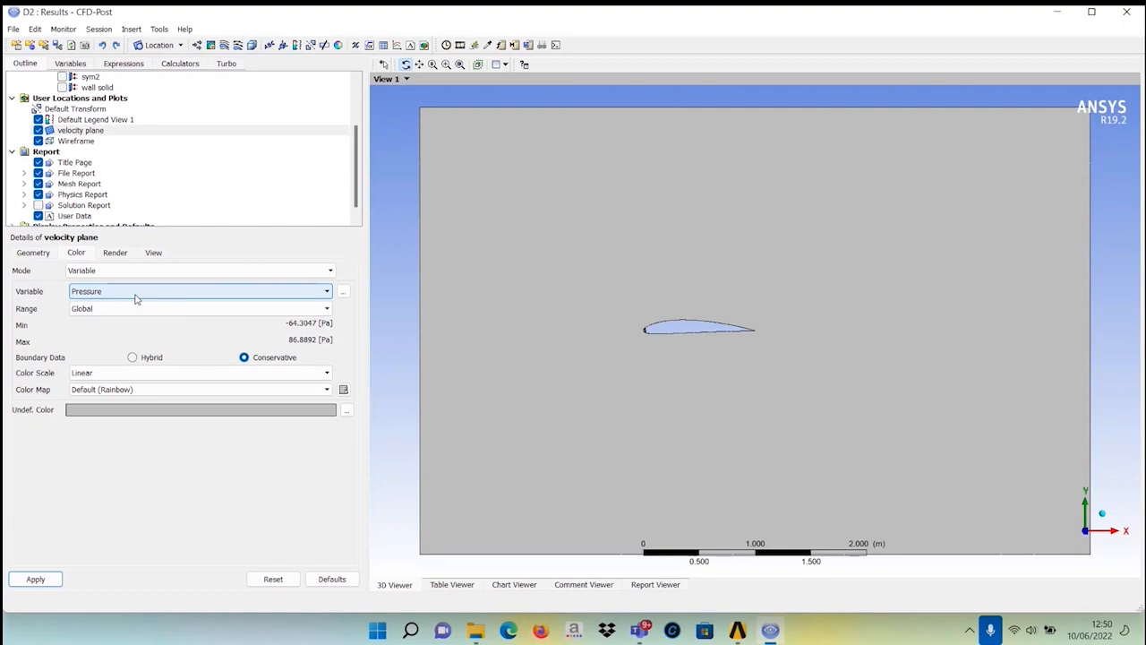
click(136, 296)
click(115, 352)
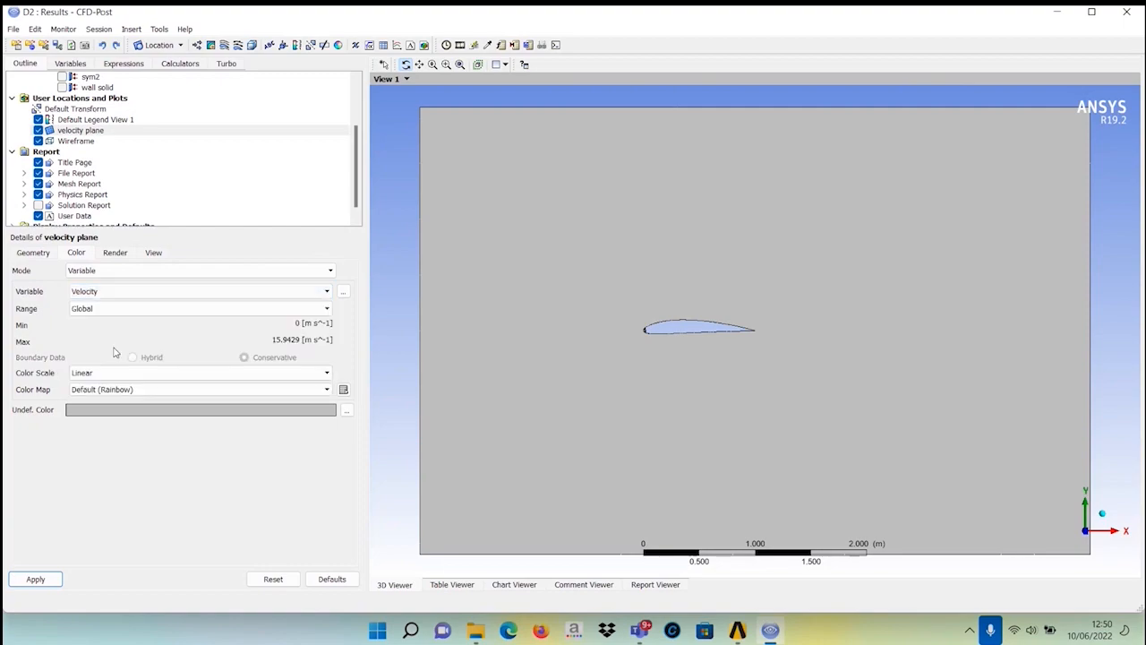
click(149, 309)
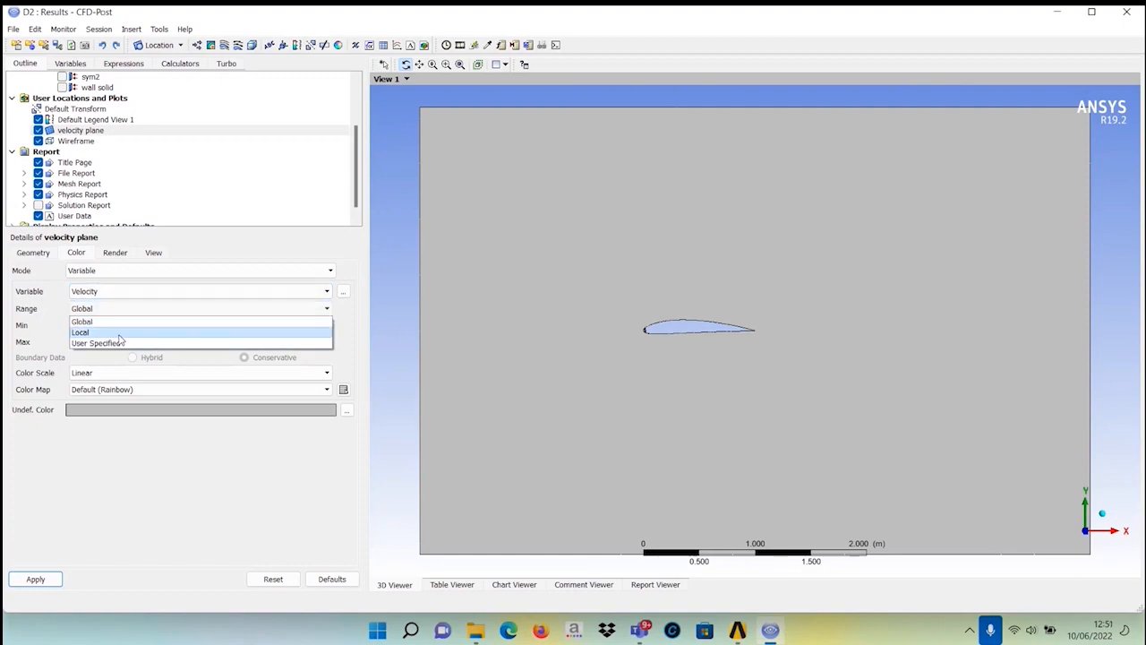
click(121, 333)
click(37, 580)
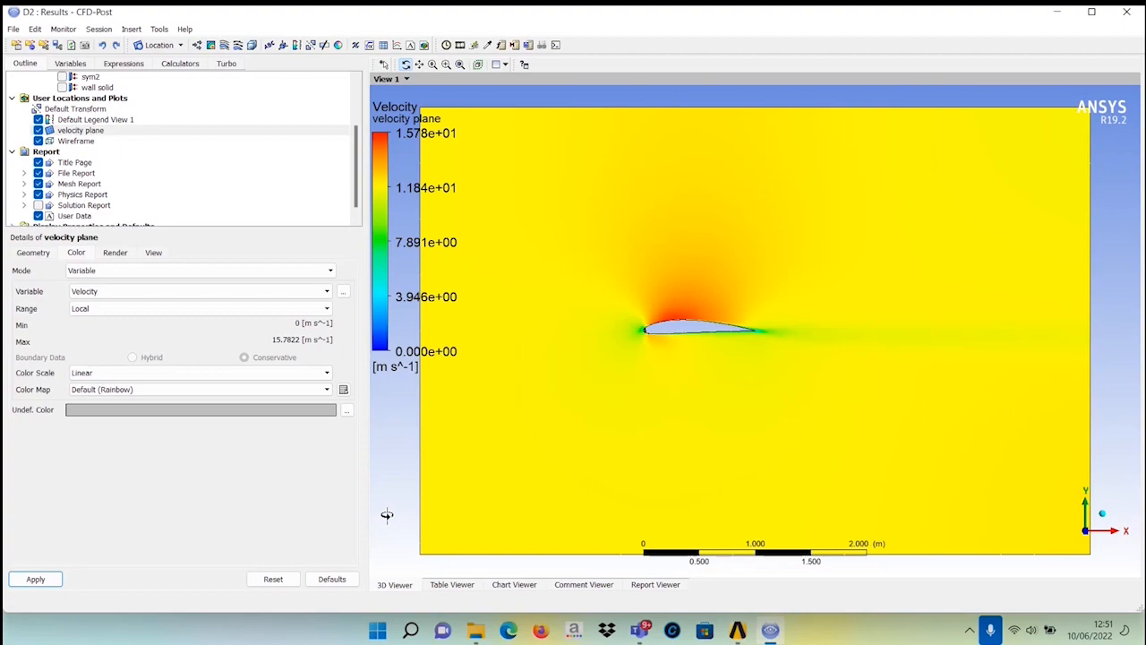
Insert another plane location named oressure plane.
click(171, 46)
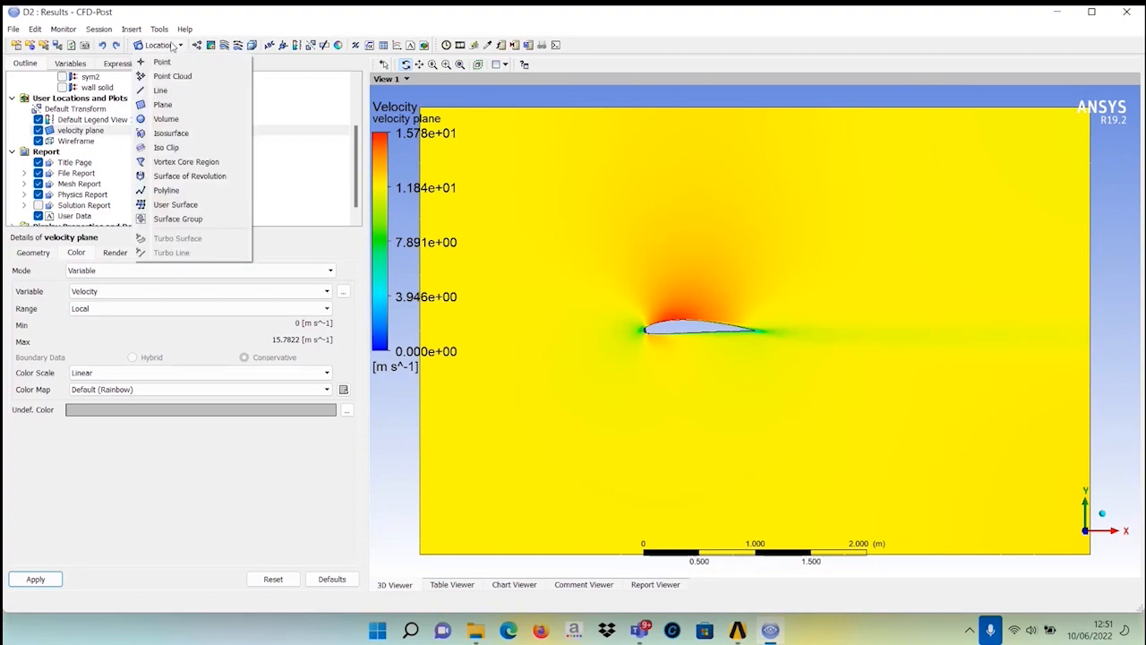
click(162, 106)
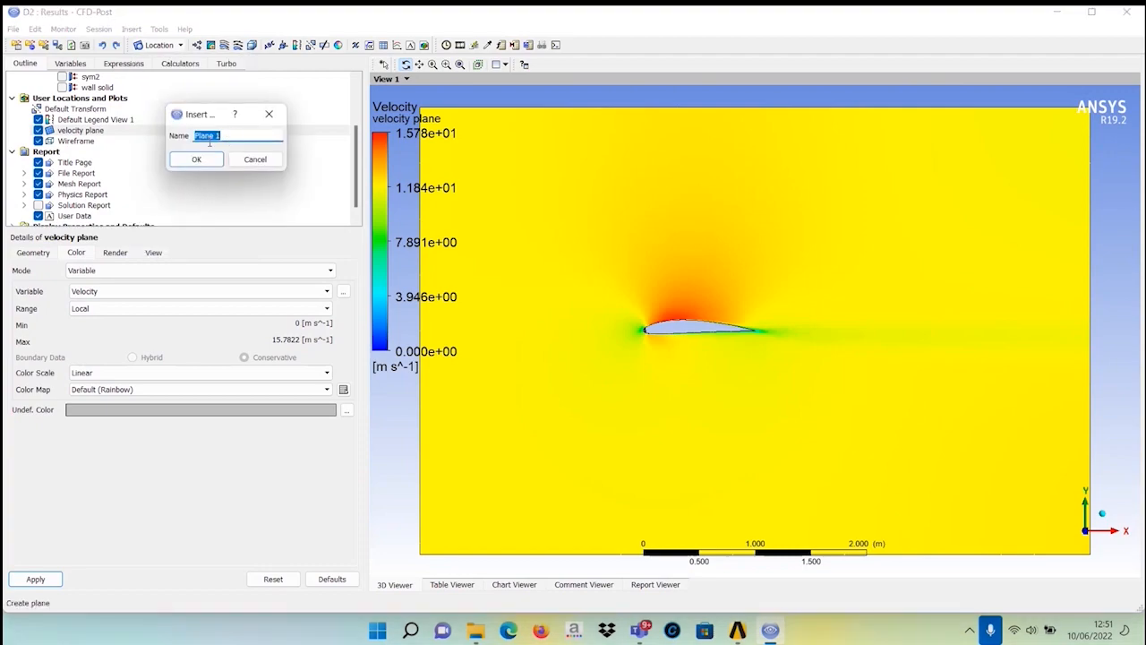
text(pres)
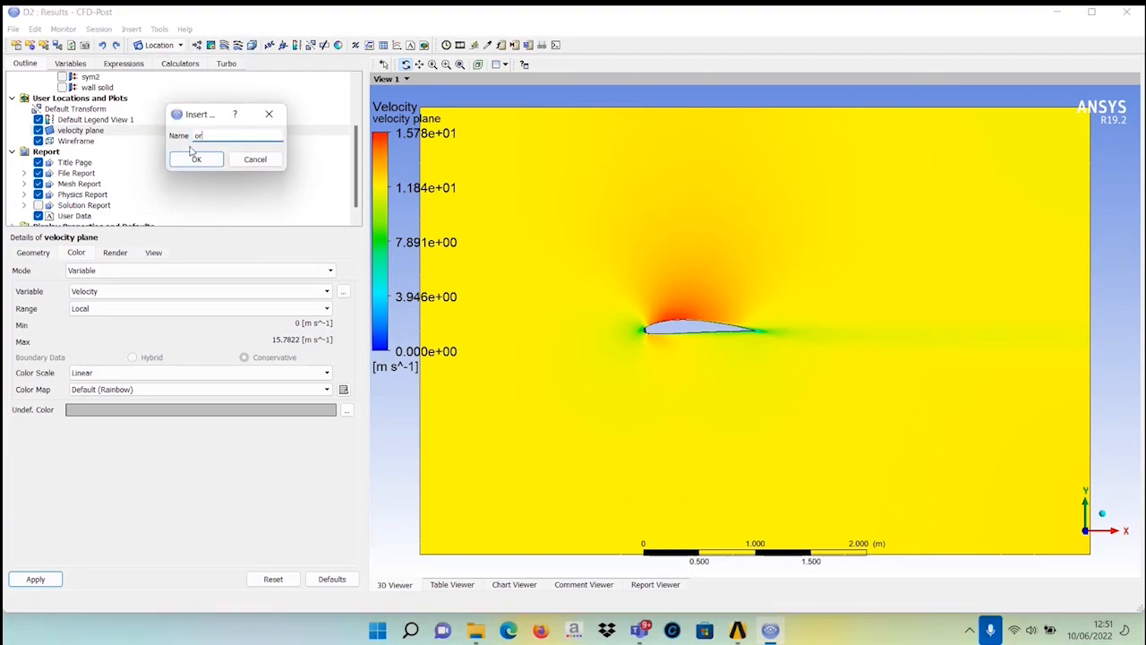
text(sure plane)
click(179, 159)
Set the oressure plane's Z position to 0.25 m and apply it.
click(77, 317)
double_click(76, 316)
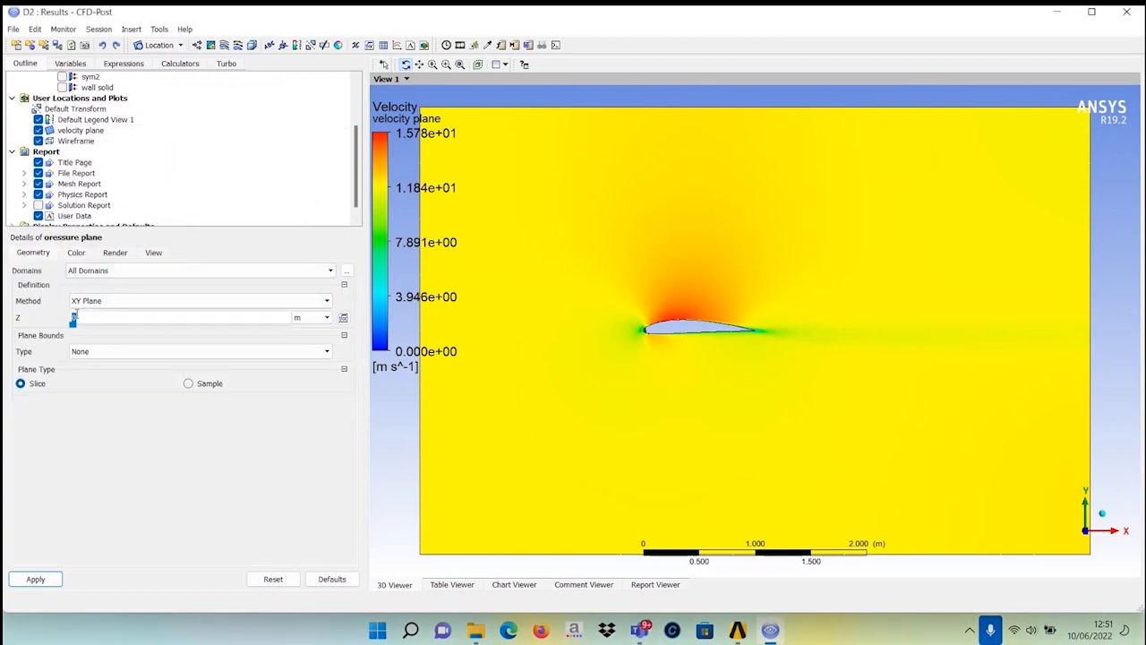
key(BackSpace)
text(0.25)
click(40, 579)
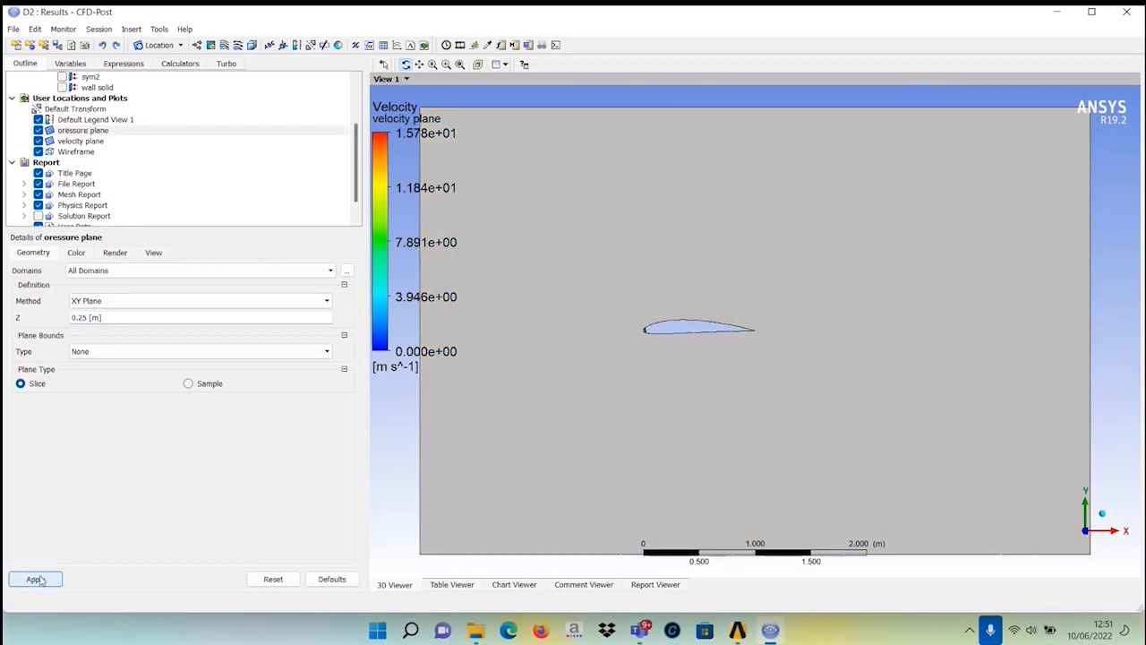
Color the oressure plane by the Velocity variable with a Local range and apply it.
click(76, 253)
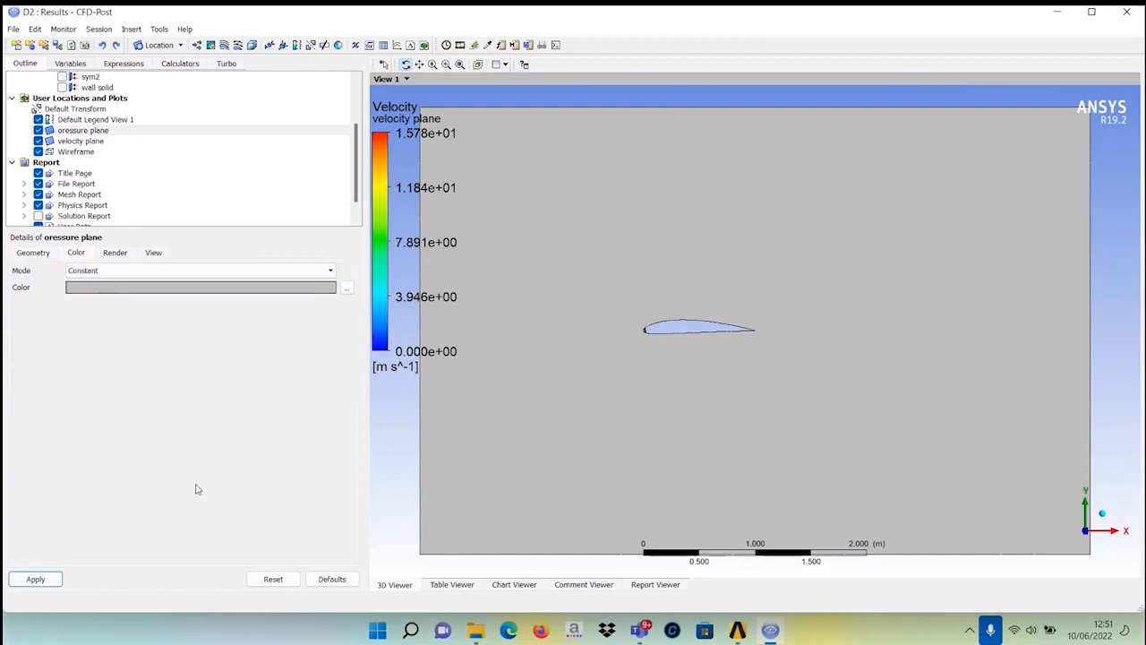
click(143, 287)
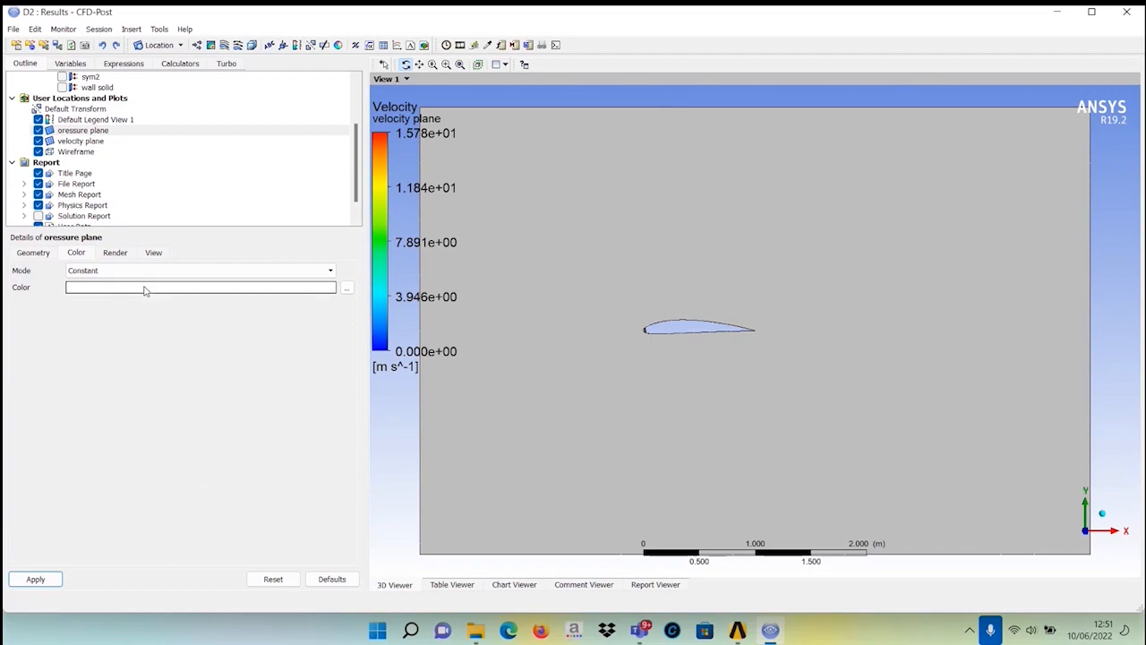
click(203, 272)
click(188, 291)
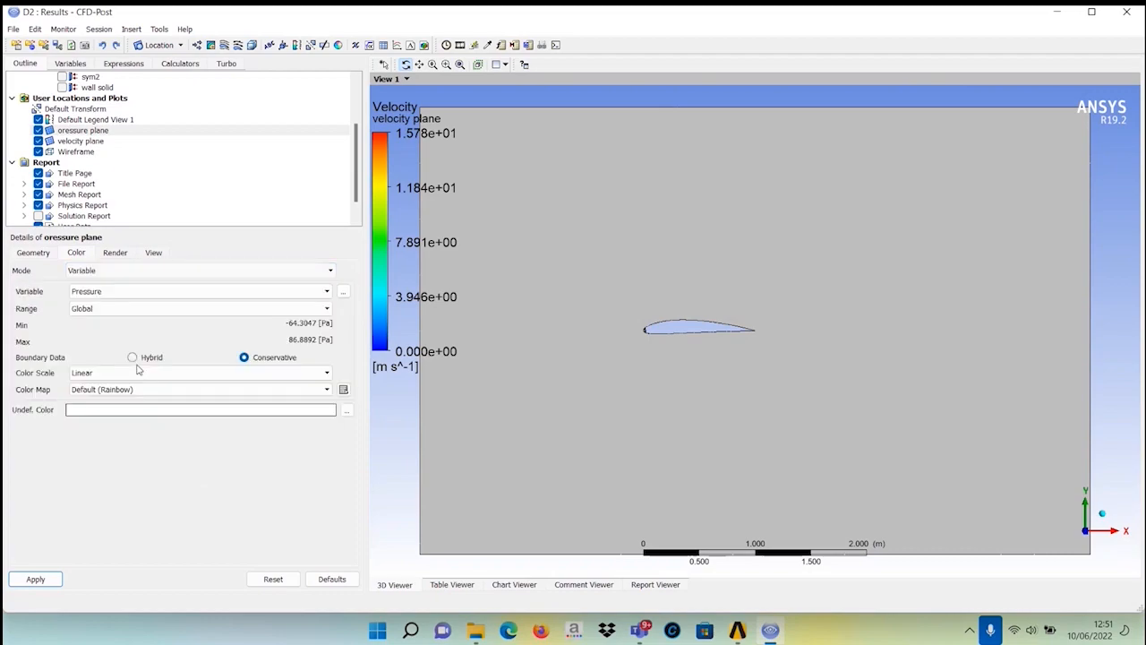
click(128, 307)
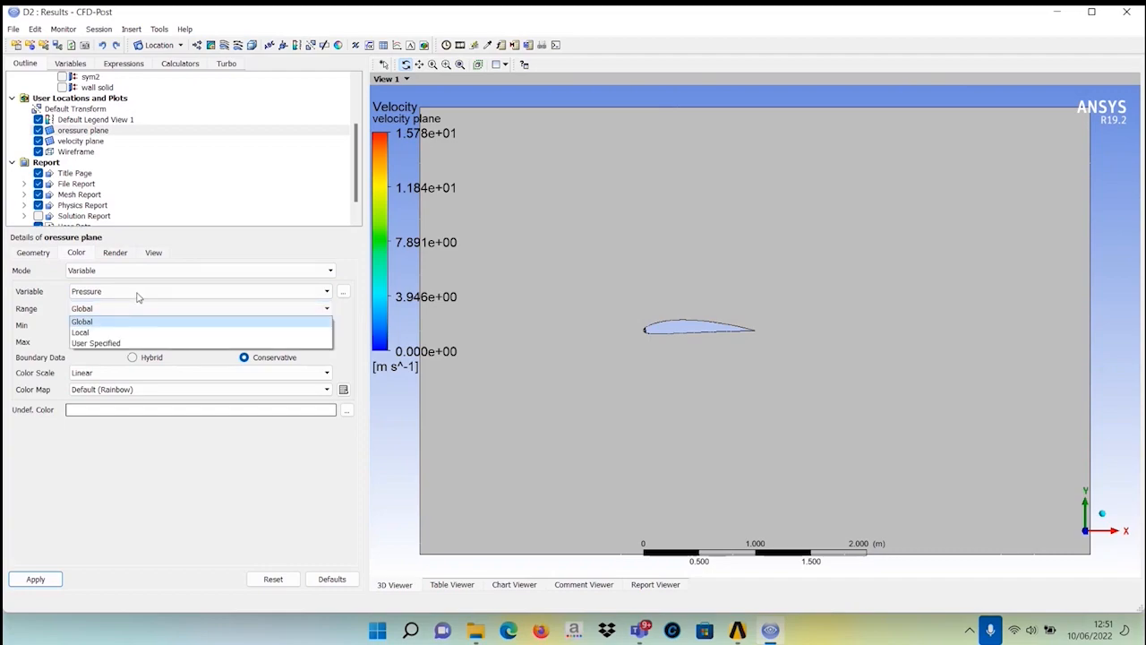
click(181, 291)
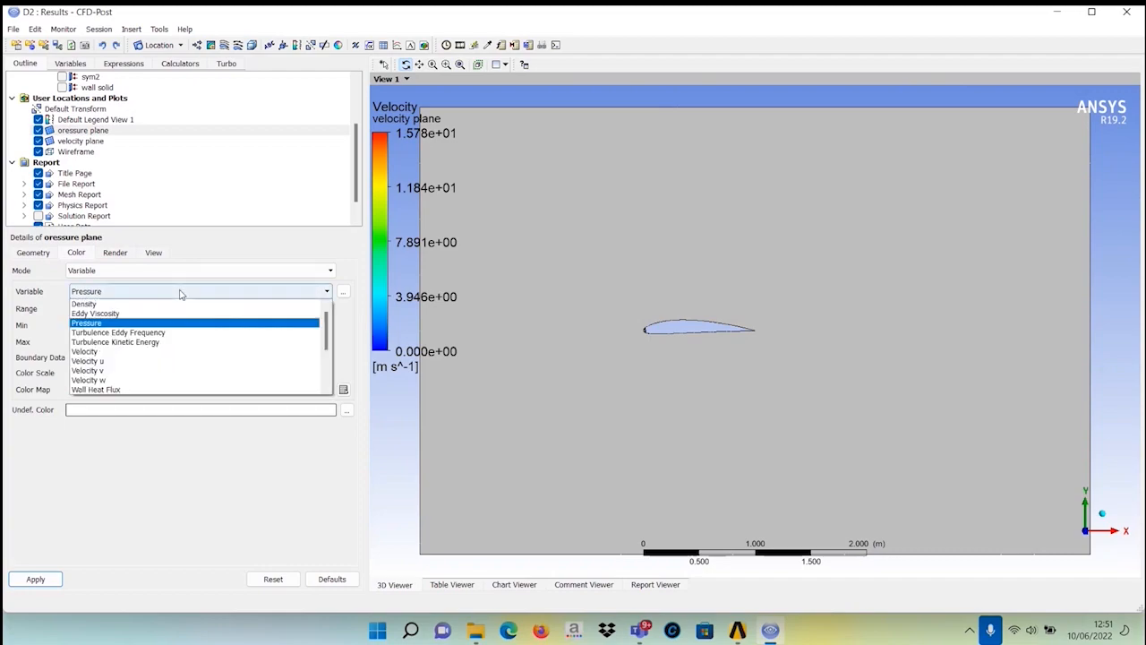
click(143, 352)
click(138, 314)
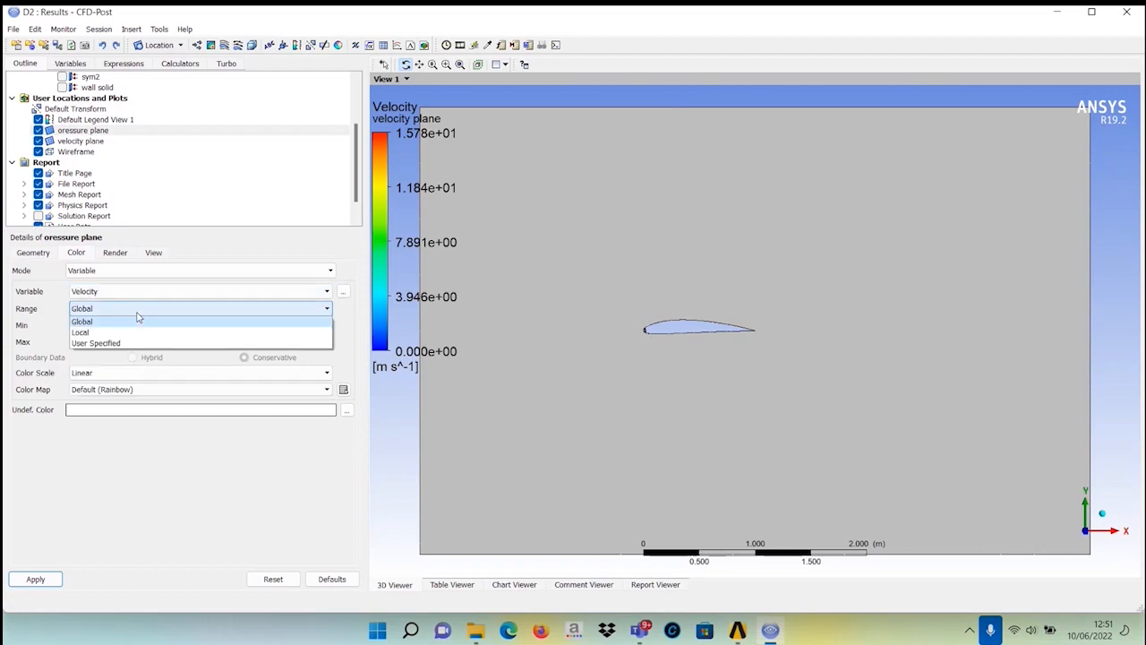
click(121, 333)
click(35, 581)
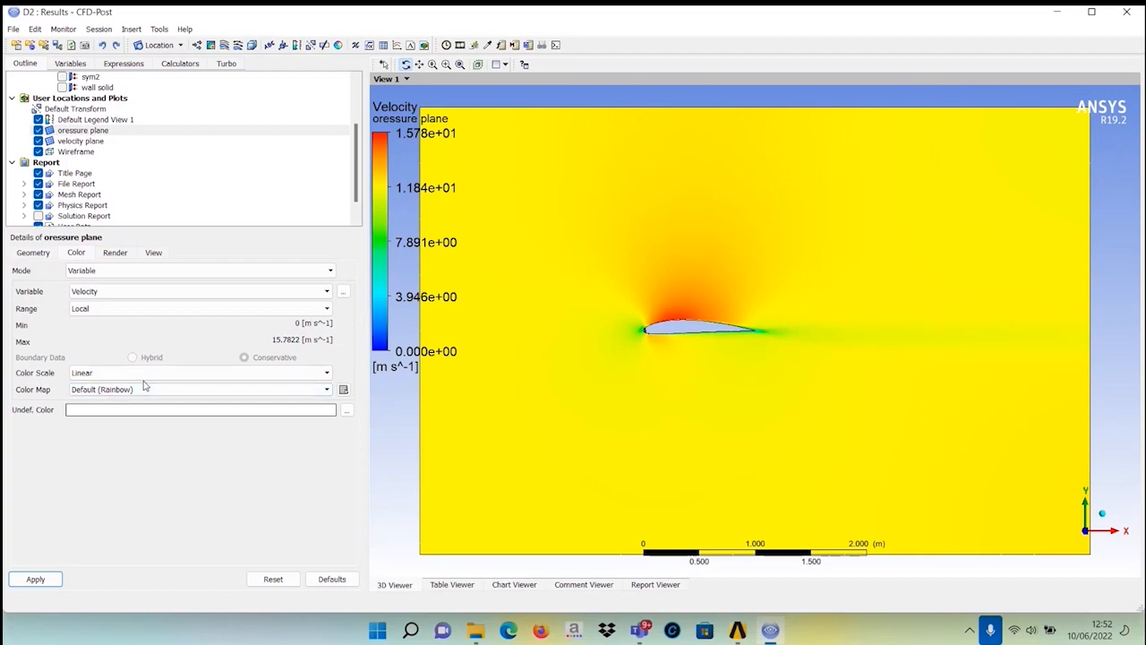
Color the oressure plane by the Pressure variable and apply it.
click(269, 291)
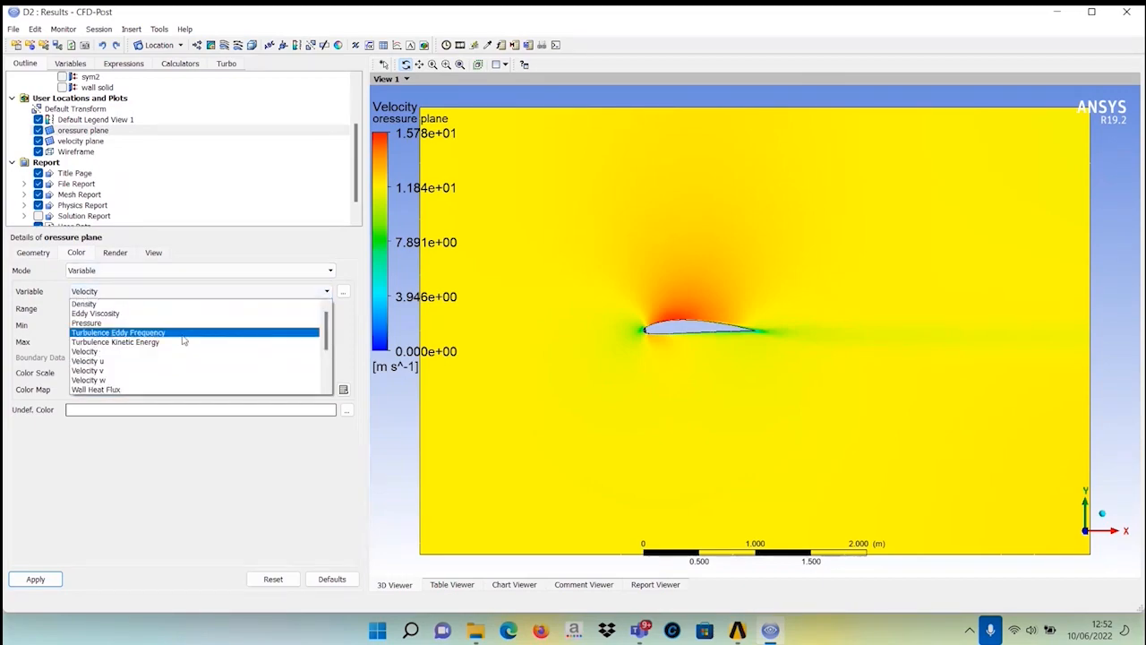
click(248, 322)
click(36, 580)
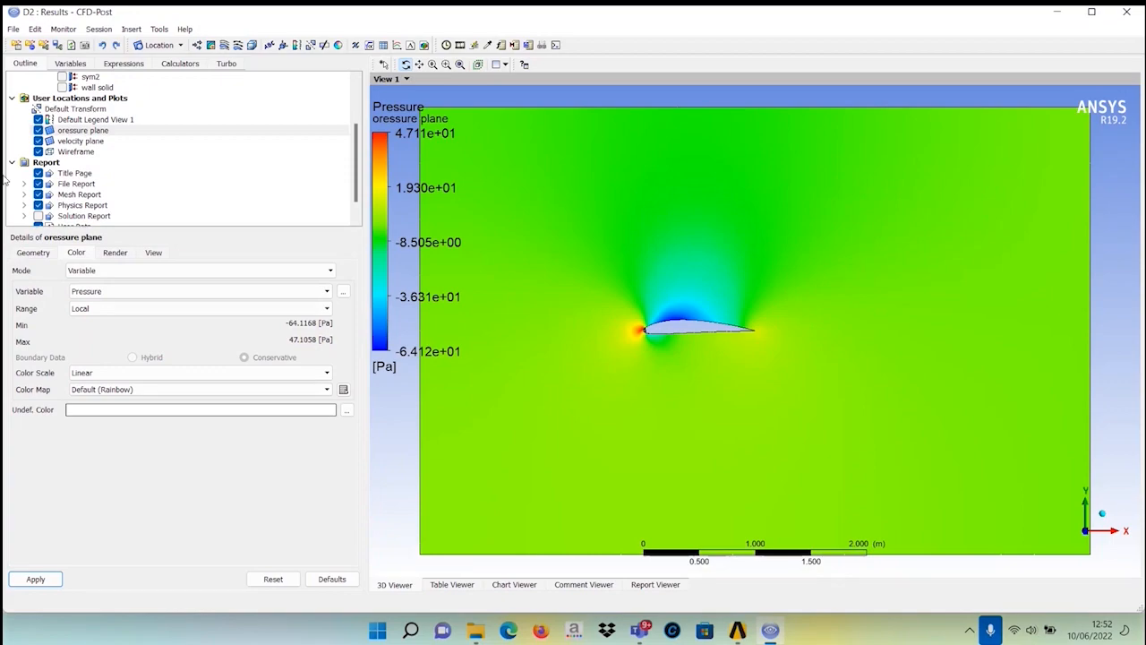
Open the oressure plane's geometry definition to review its settings.
click(79, 132)
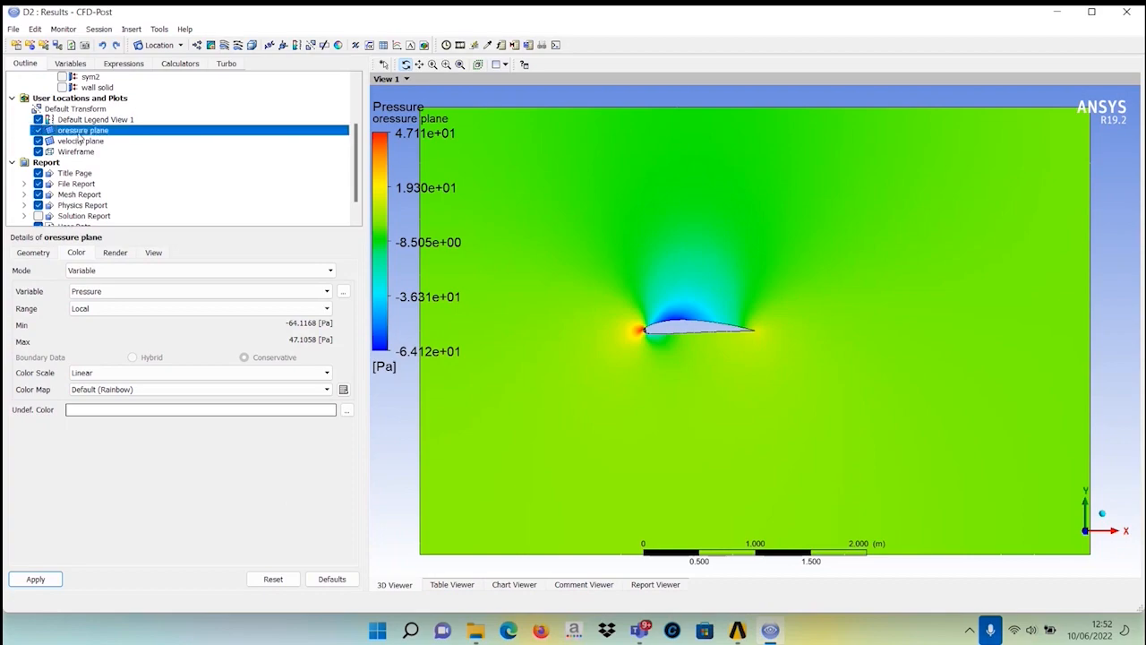
right_click(79, 133)
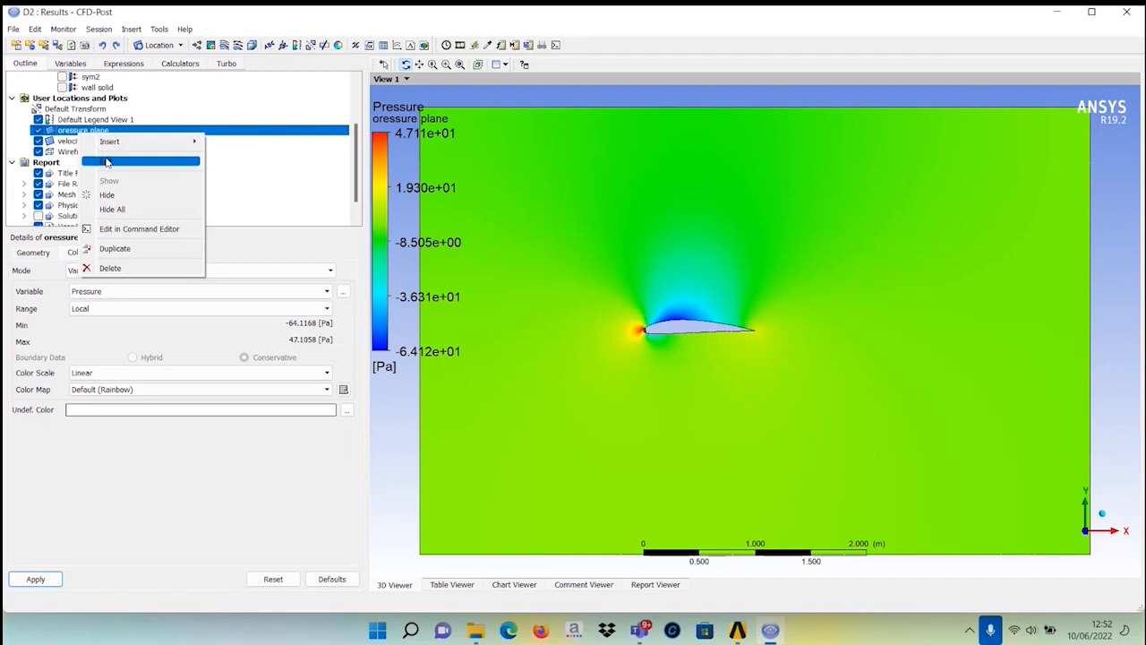
click(106, 162)
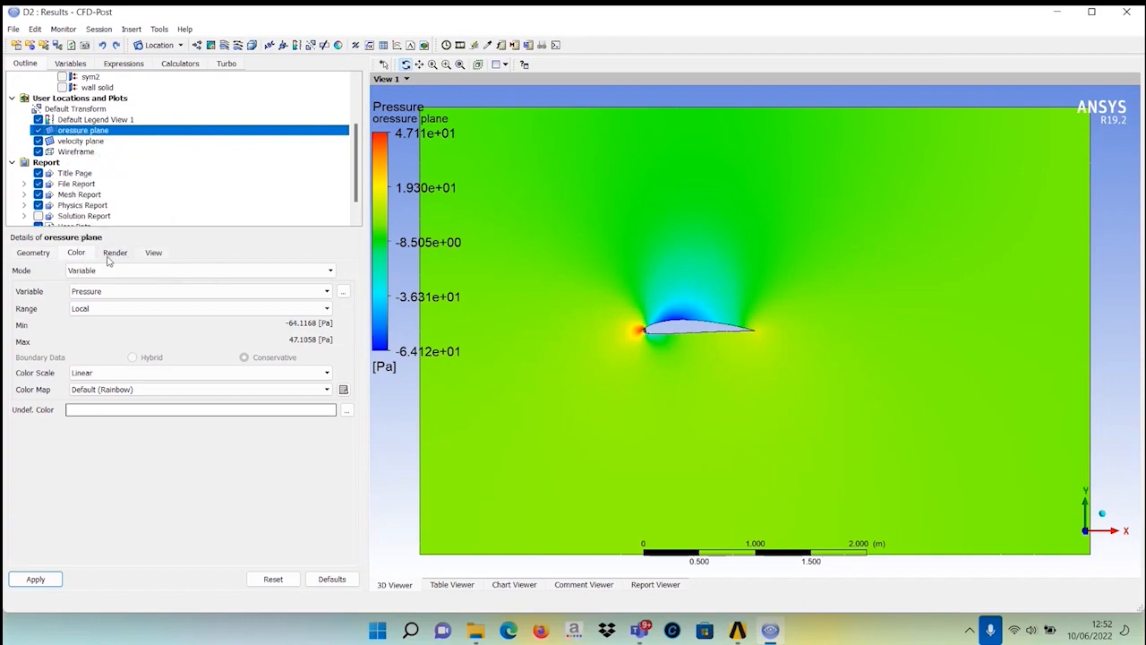
click(43, 254)
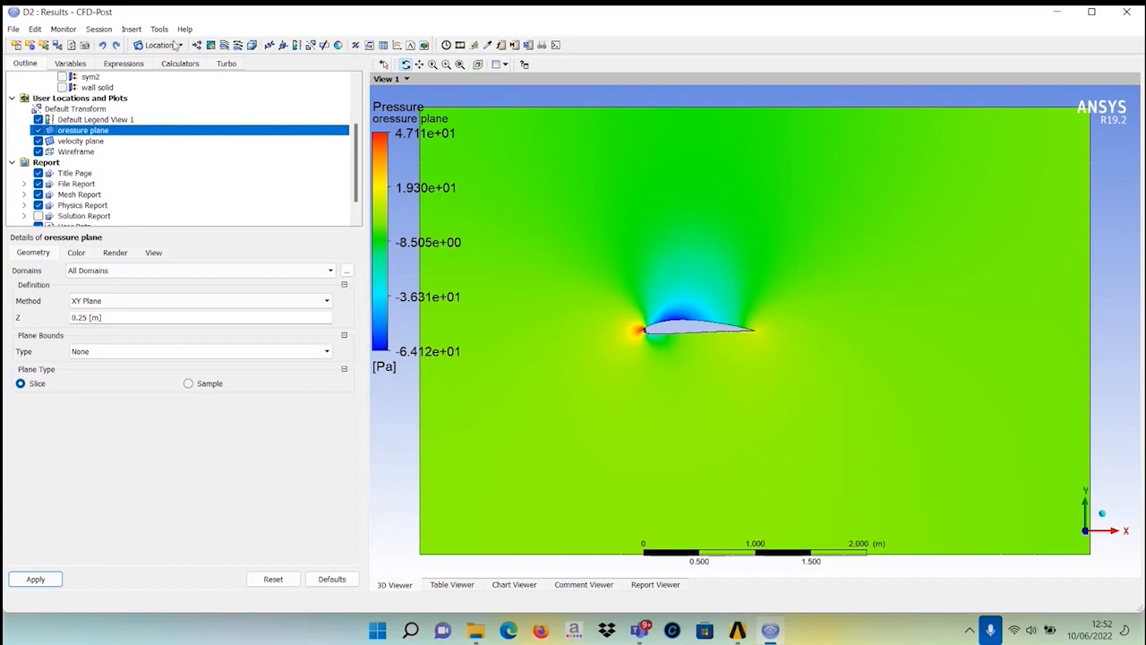
Insert a new plane location named streamline plane.
click(178, 45)
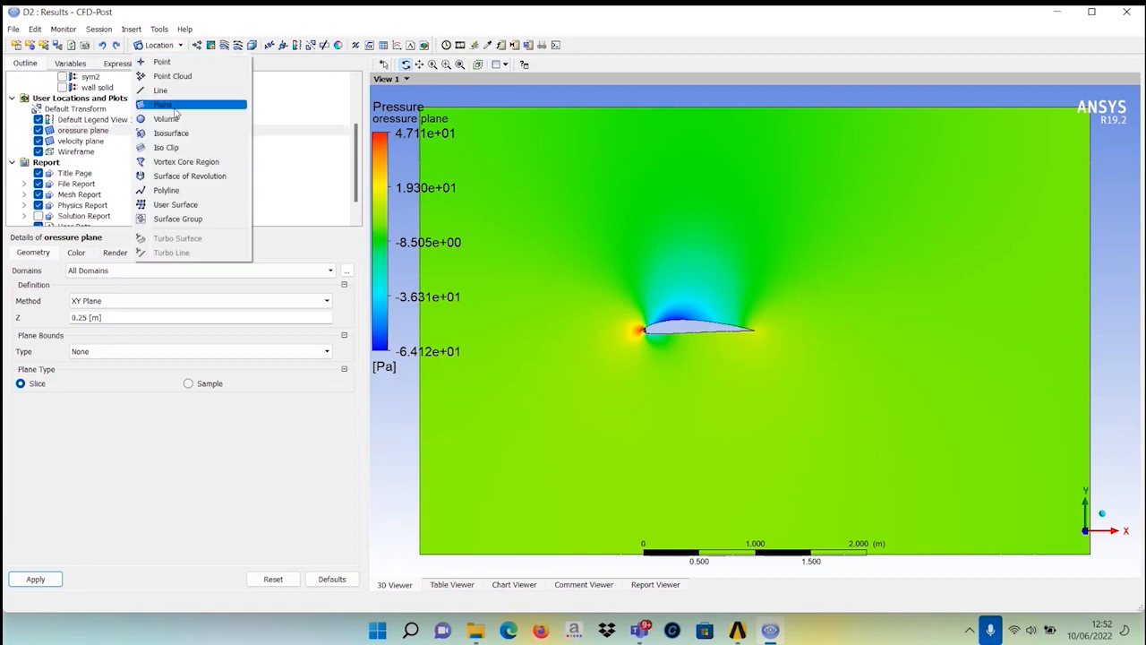
click(175, 106)
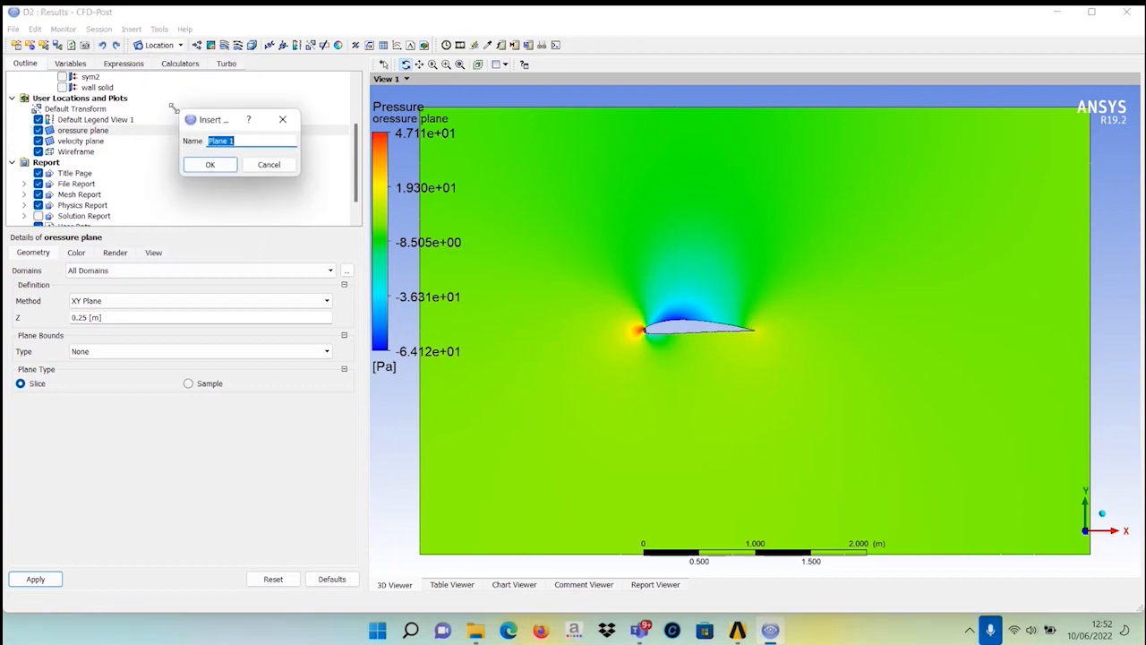
text(streamline plane)
click(209, 165)
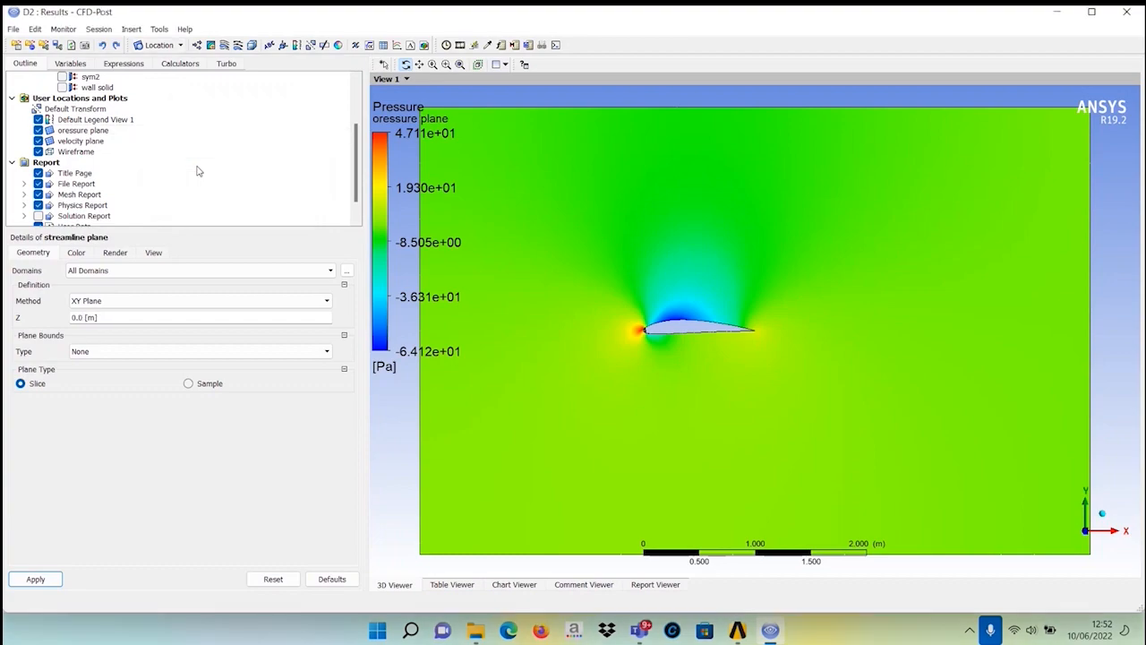
Define the streamline plane as a YZ plane at X = 0.5 m and apply it.
click(109, 301)
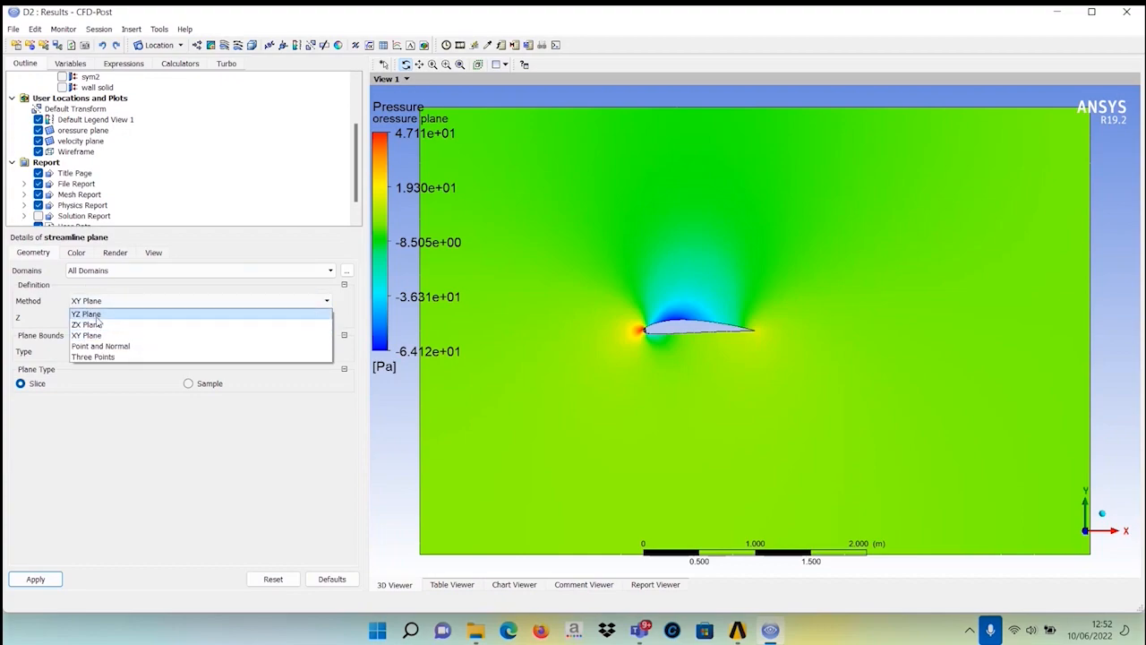
click(97, 316)
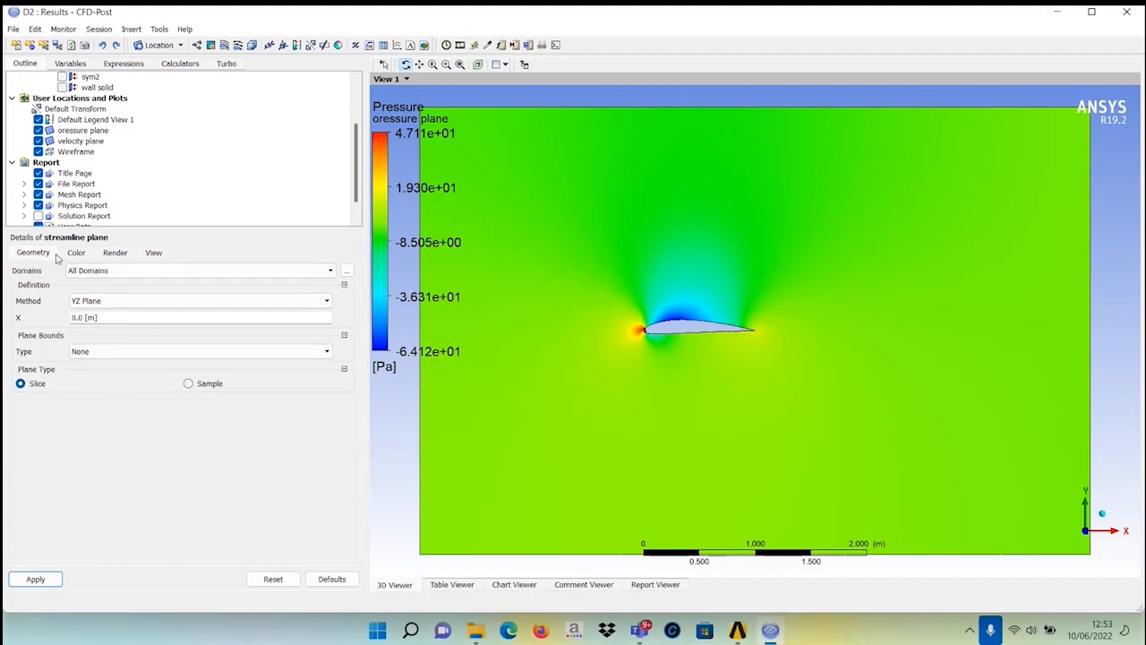
click(107, 317)
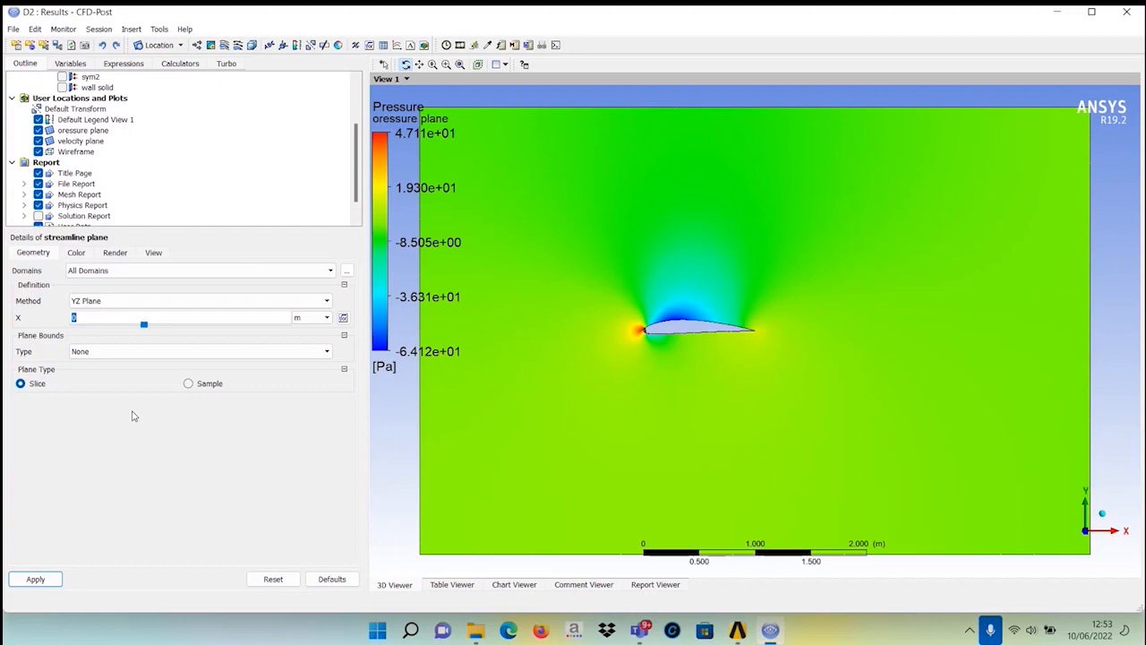
text(0.5)
key(Return)
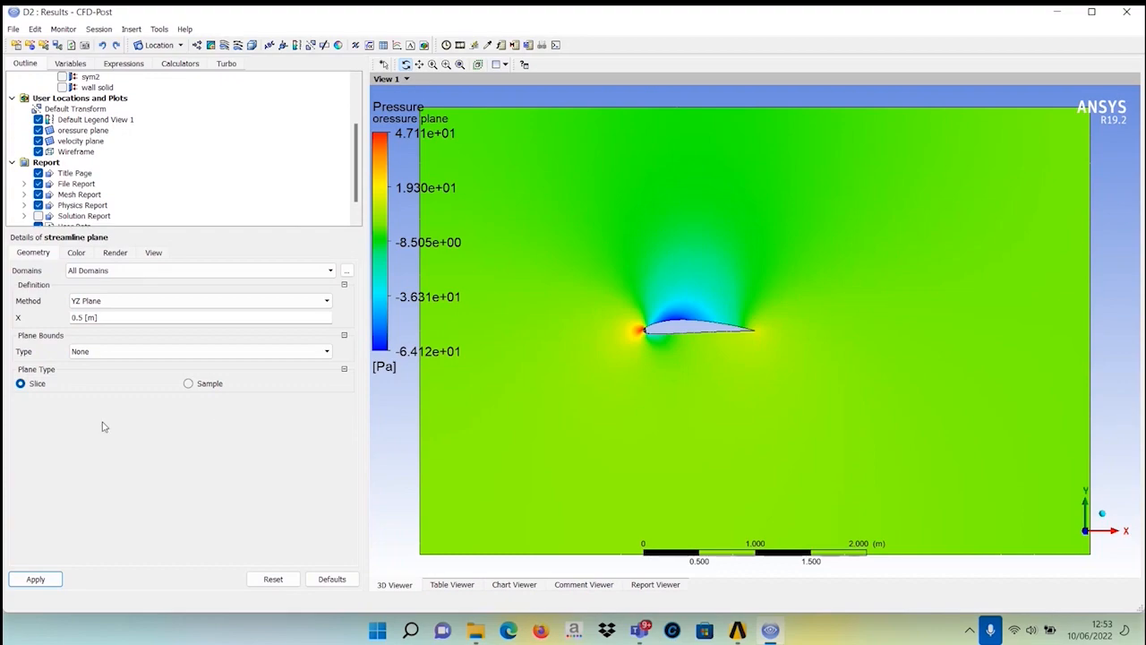
click(39, 580)
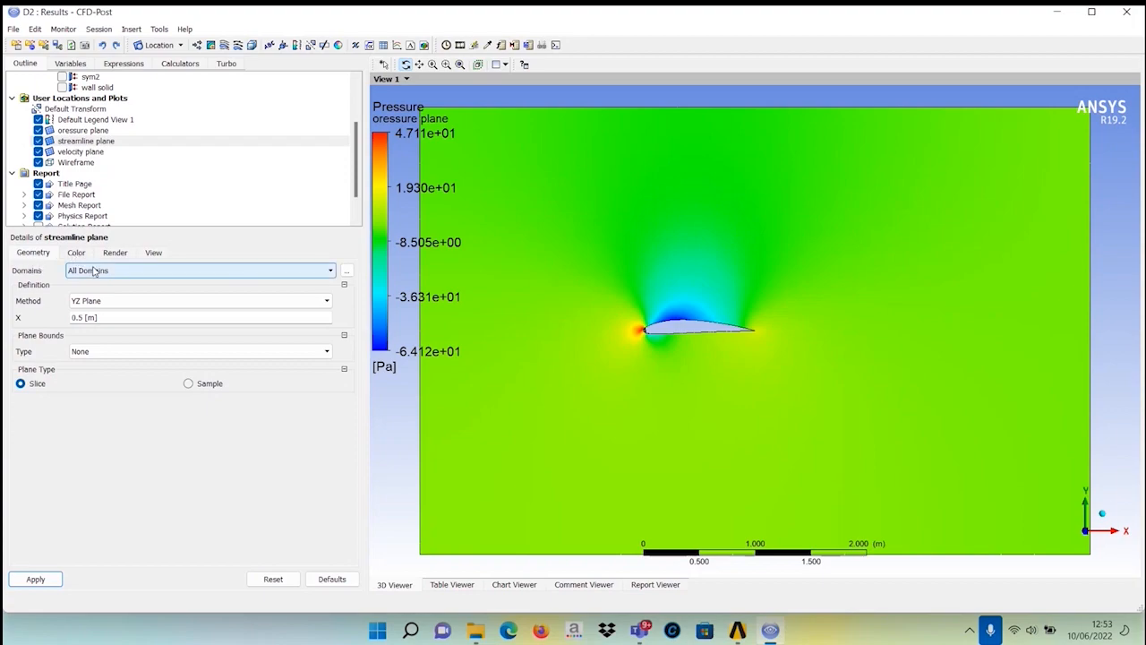
click(94, 272)
click(88, 275)
click(73, 253)
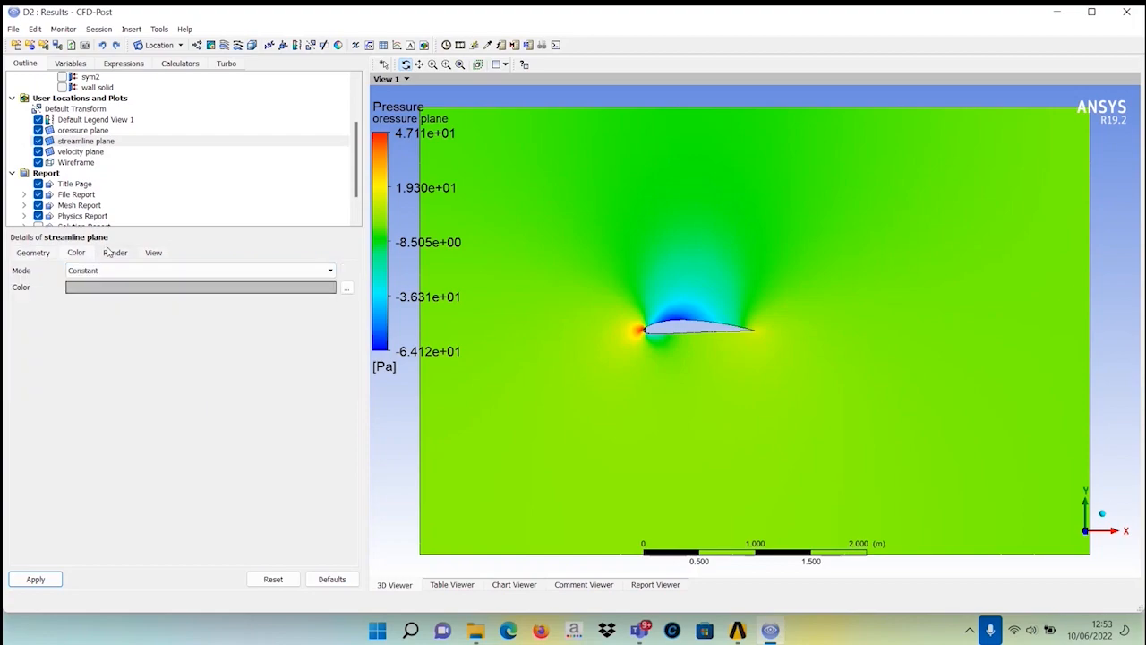
click(108, 252)
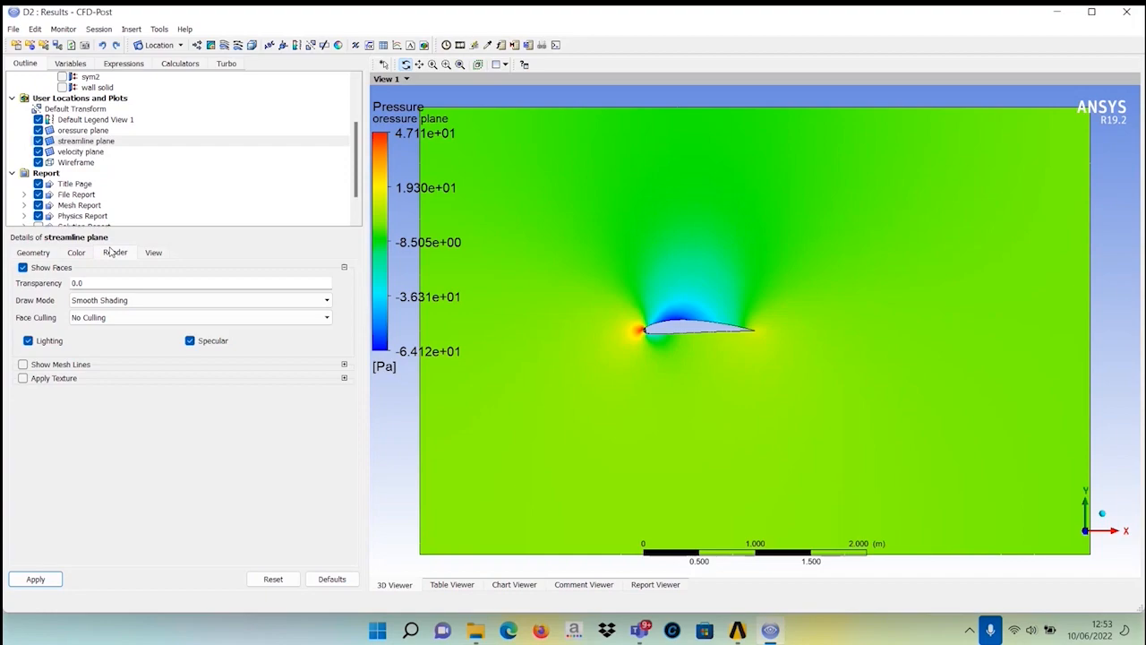
click(34, 253)
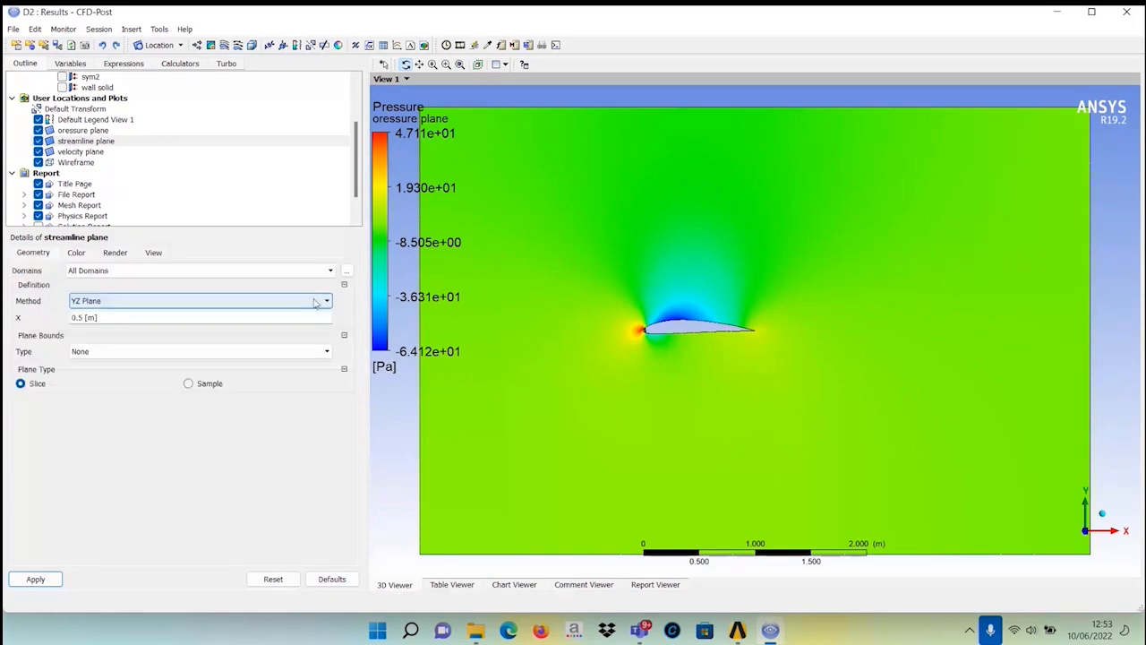
Switch the streamline plane to an XY plane at Z = -1 m.
click(314, 303)
click(249, 335)
click(116, 321)
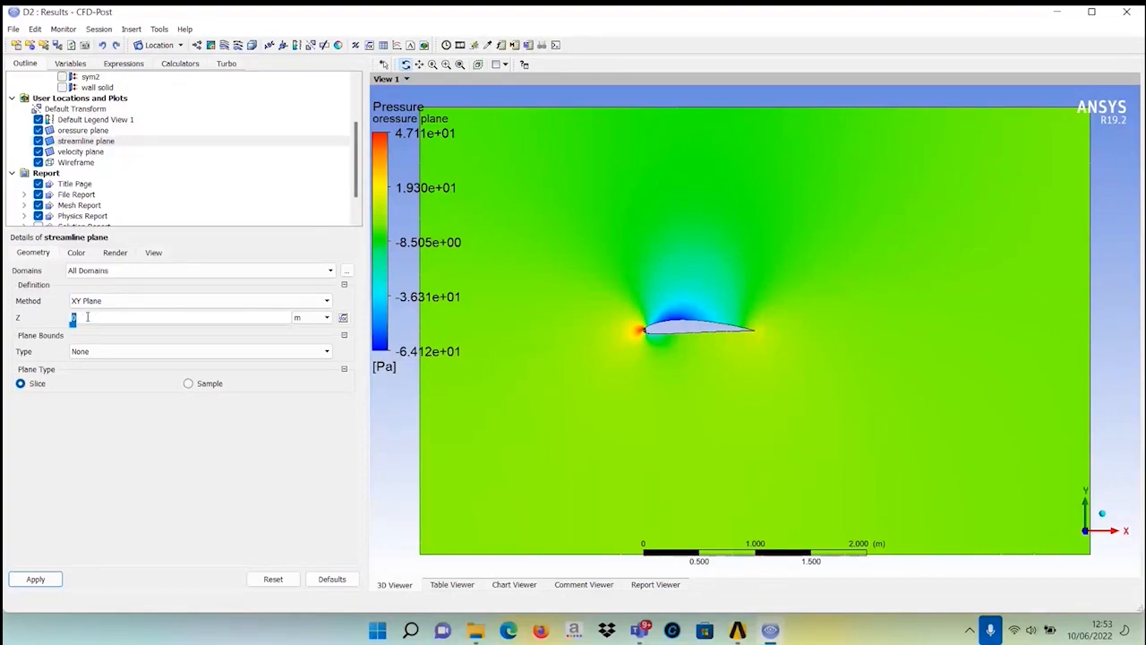
text(-1)
click(85, 402)
Bound the streamline plane with a rectangle 0.5 m by 0.5 m.
click(162, 351)
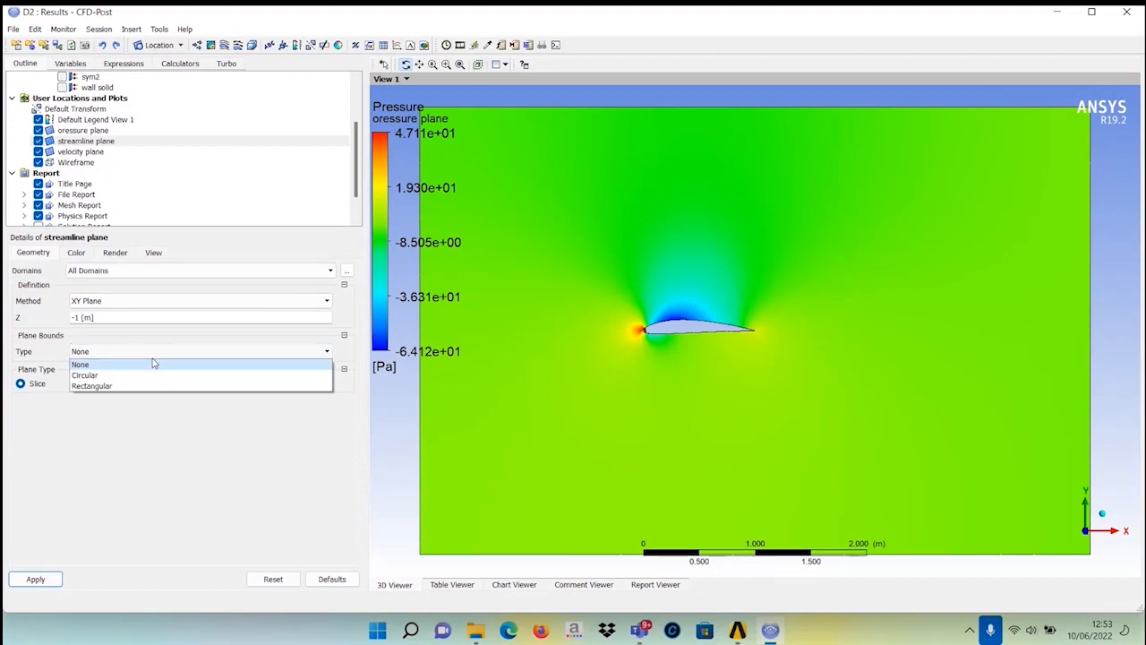
click(92, 385)
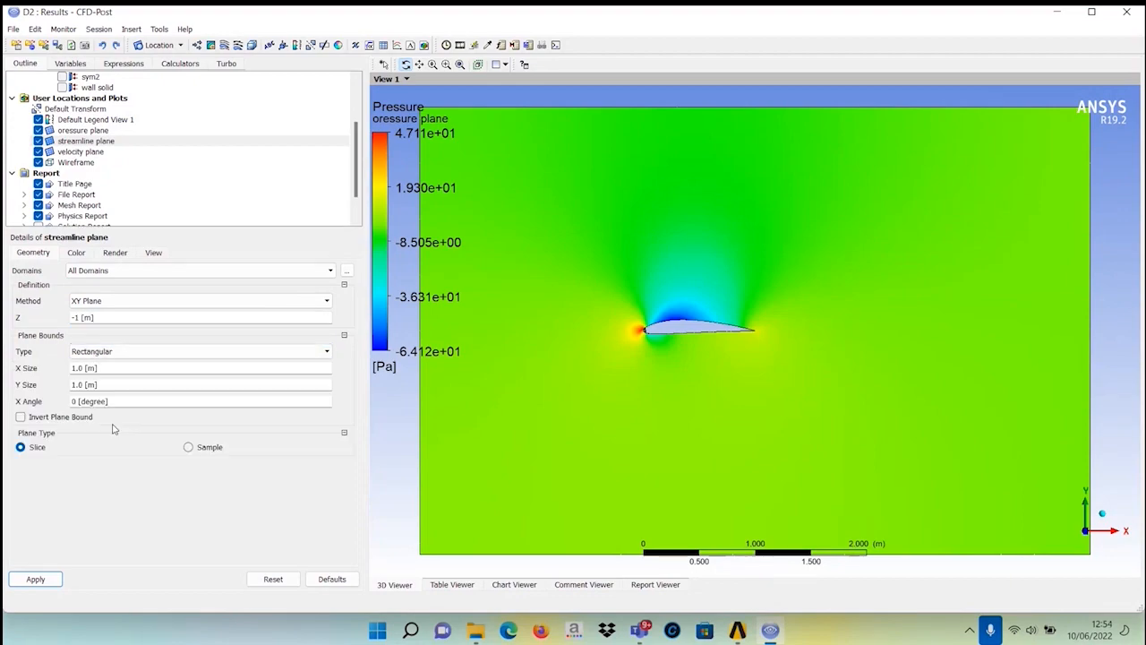
click(116, 368)
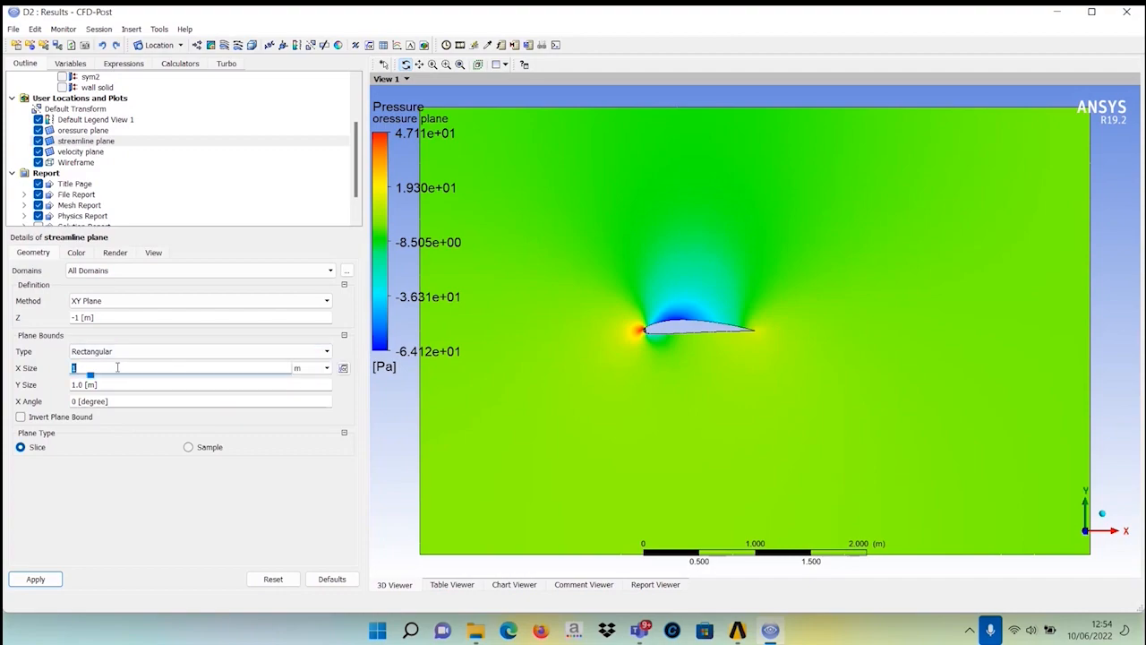
text(0.5 [m)
click(117, 385)
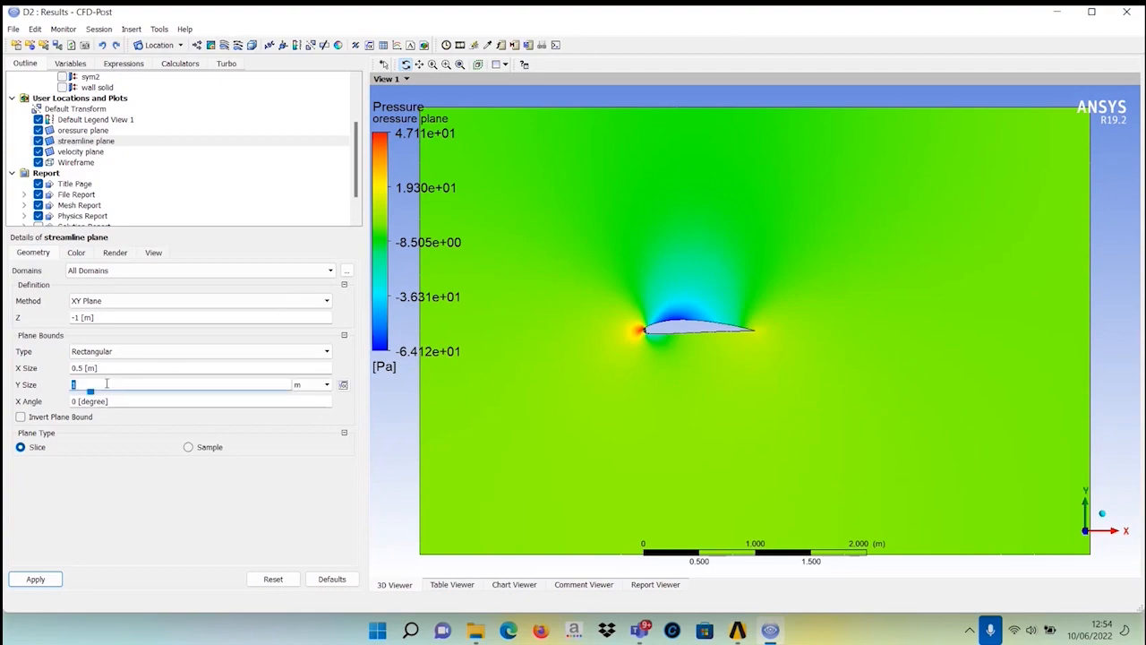
text(0.5)
key(Return)
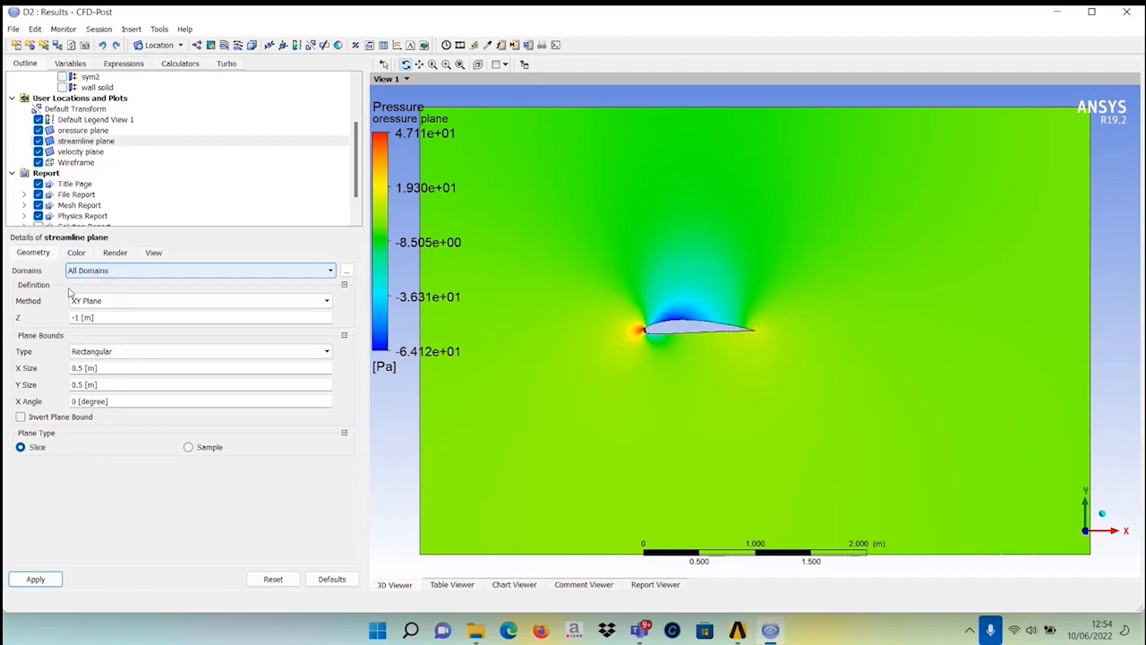
Switch the streamline plane's method back to YZ plane and apply it.
click(101, 303)
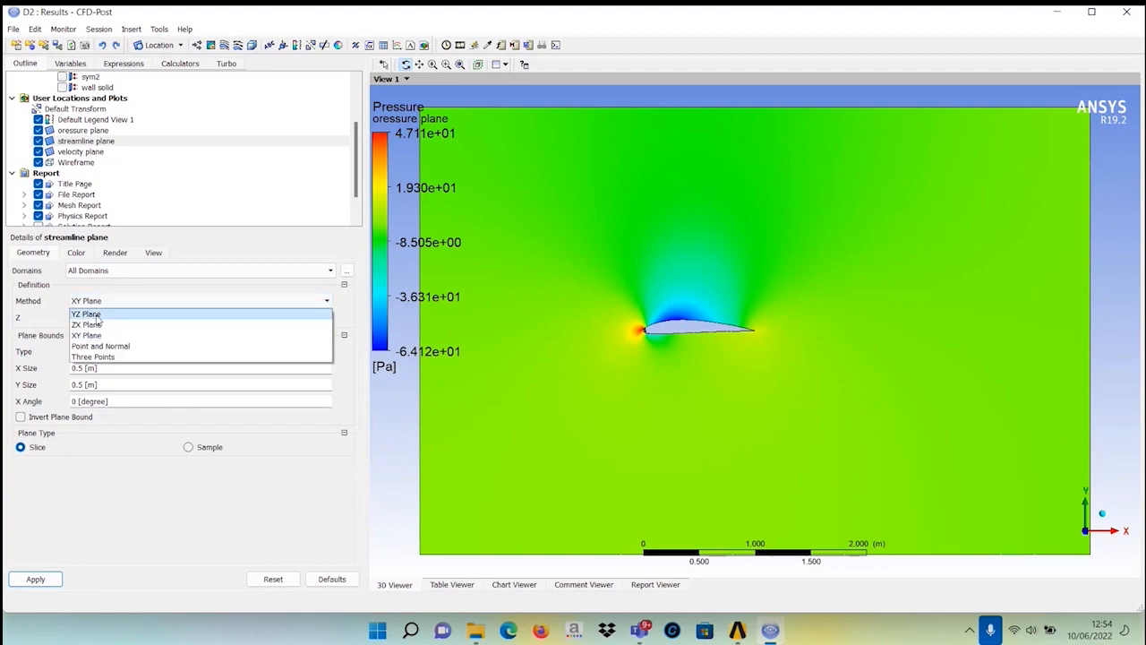
click(99, 314)
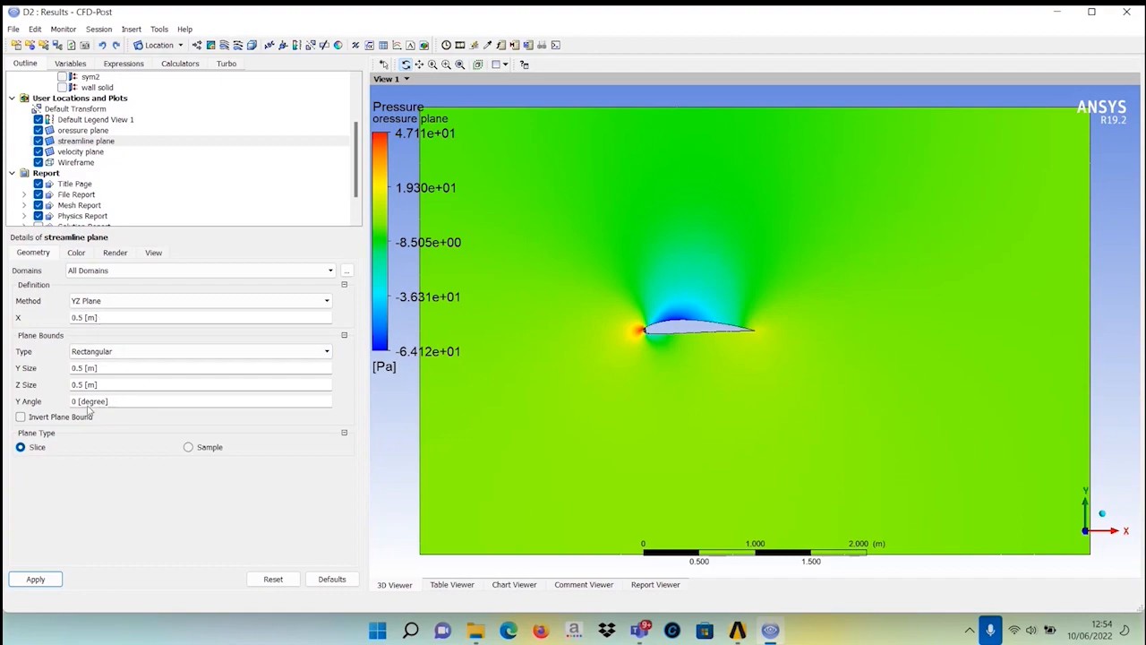
click(129, 302)
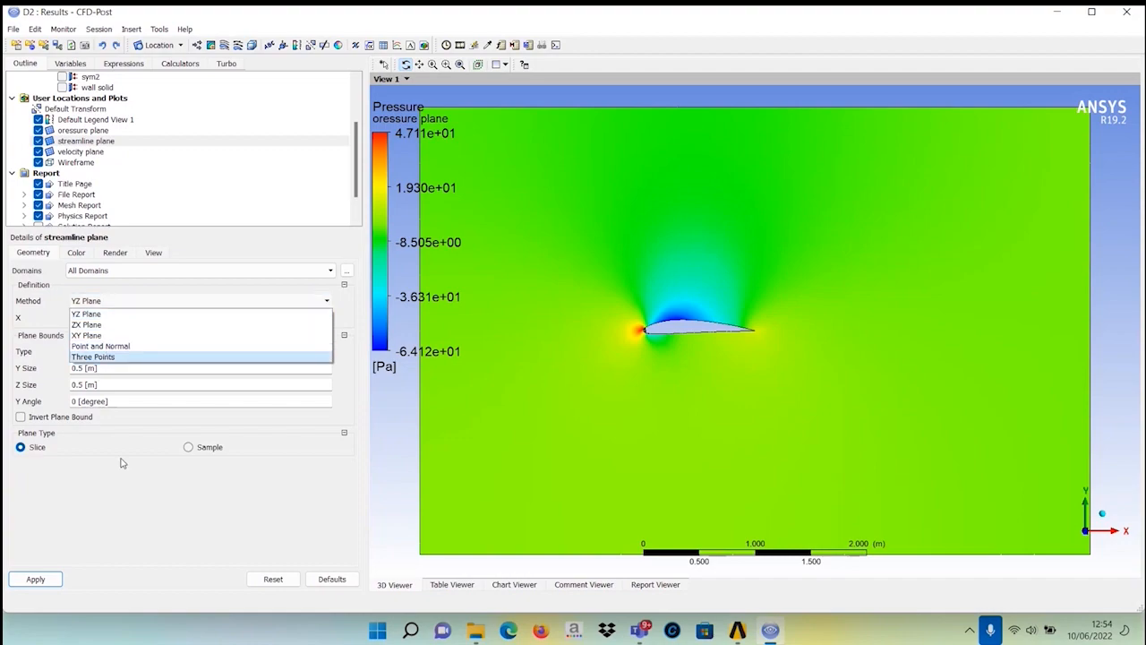
click(98, 356)
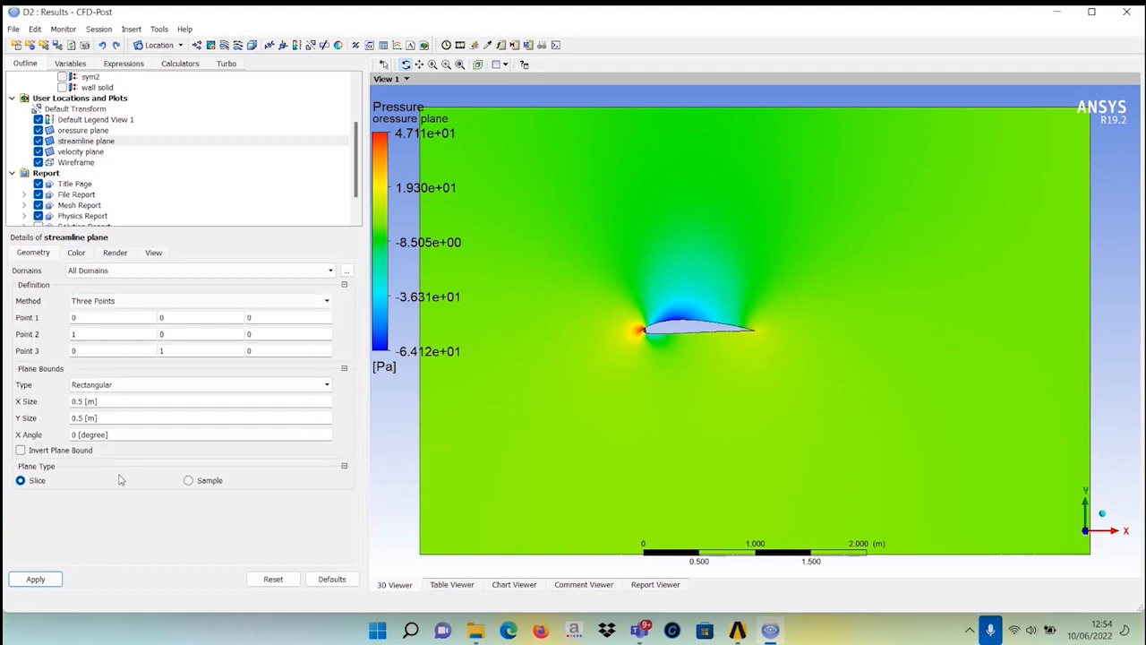
click(99, 303)
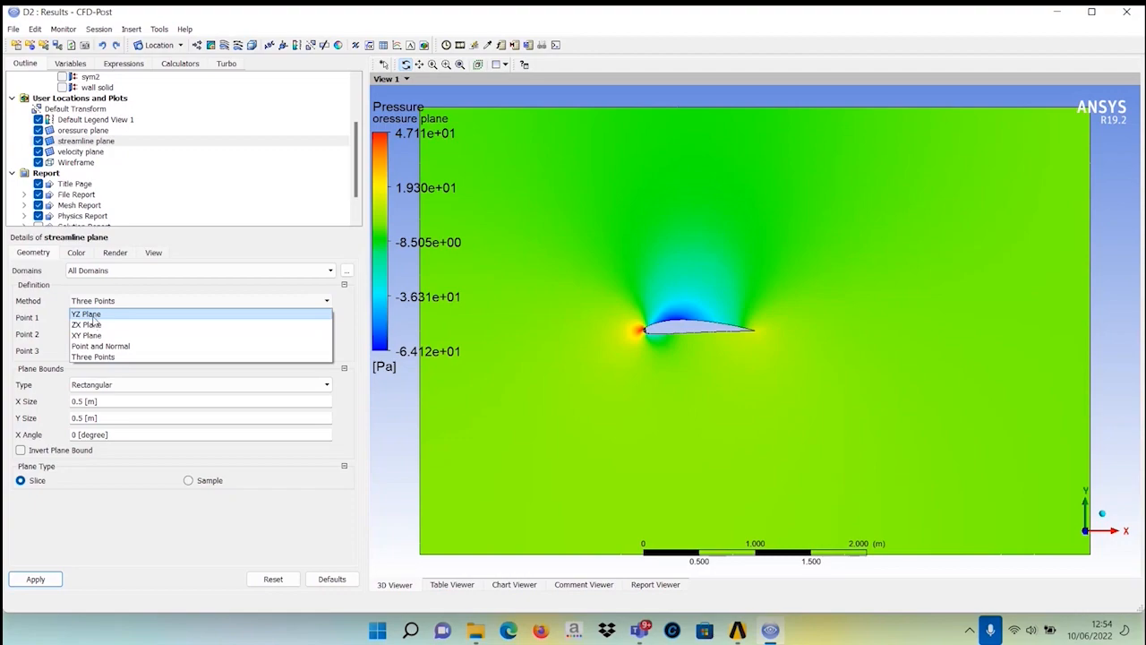
click(89, 314)
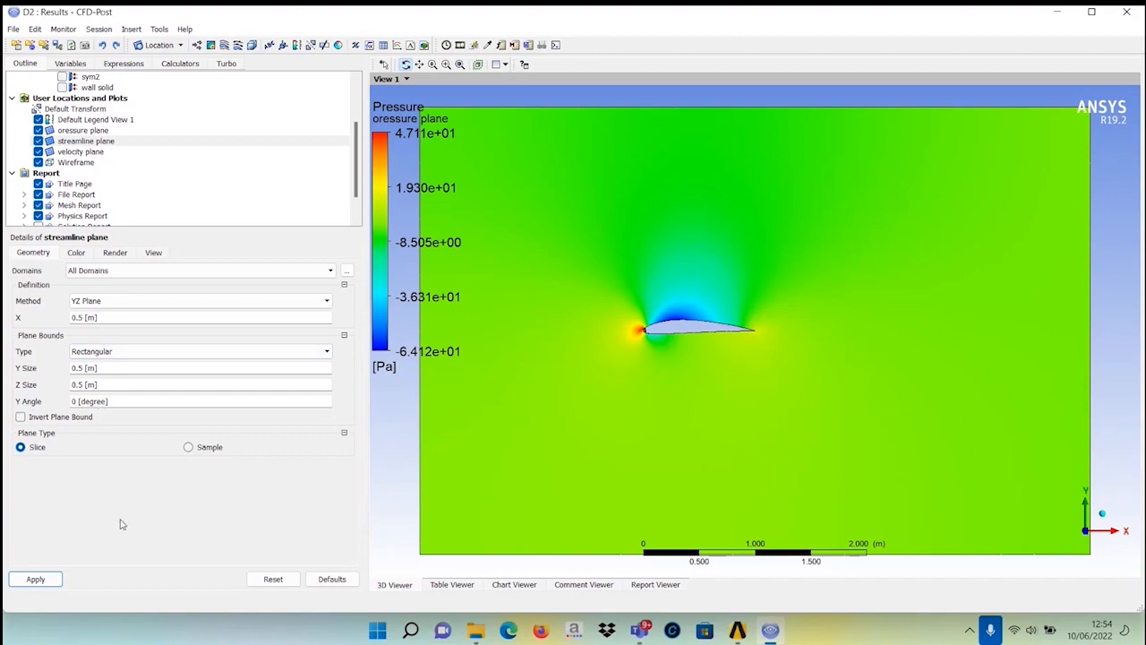
click(41, 579)
Set the streamline plane's X position to -1 m and apply it.
click(95, 317)
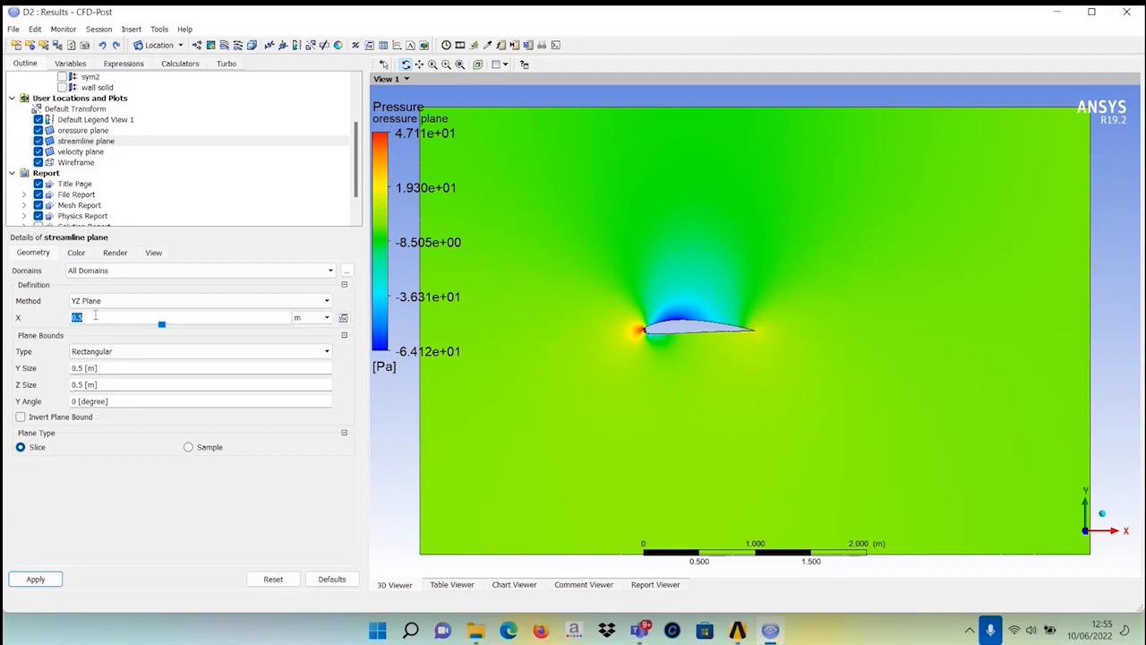
text(-1)
click(51, 580)
click(33, 580)
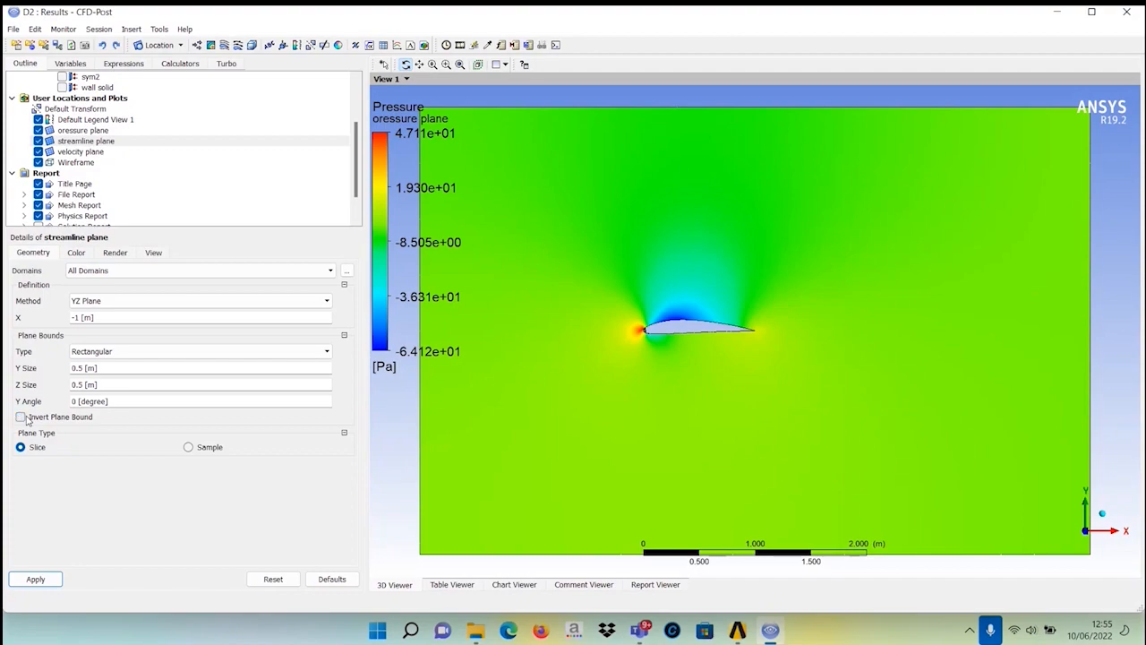
click(76, 252)
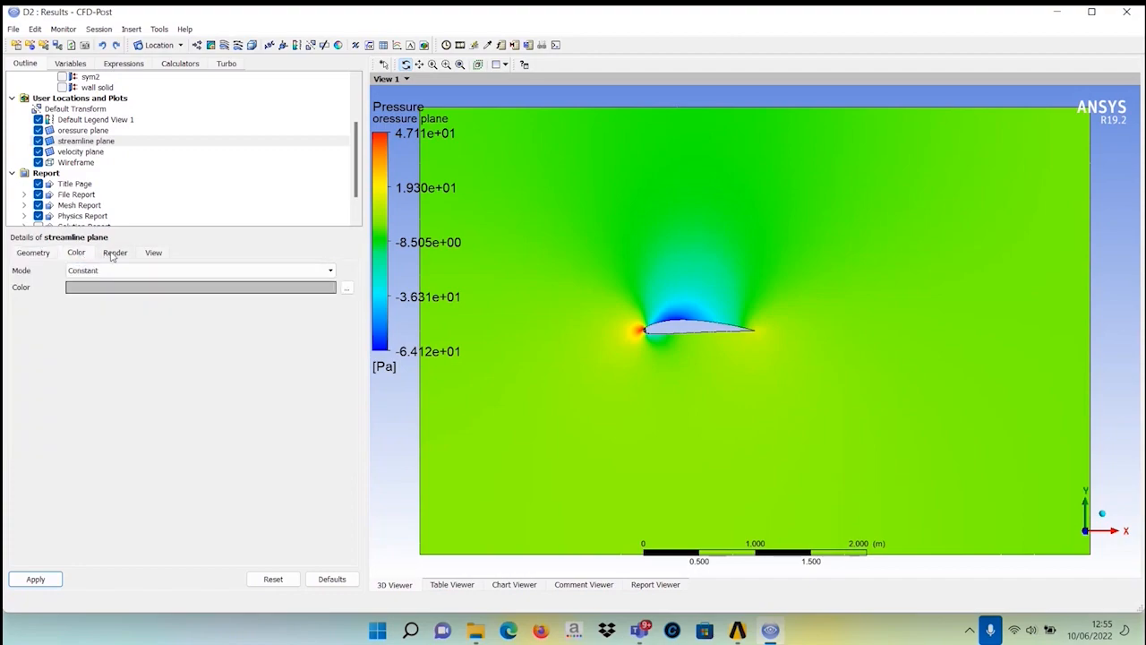
click(112, 253)
click(153, 254)
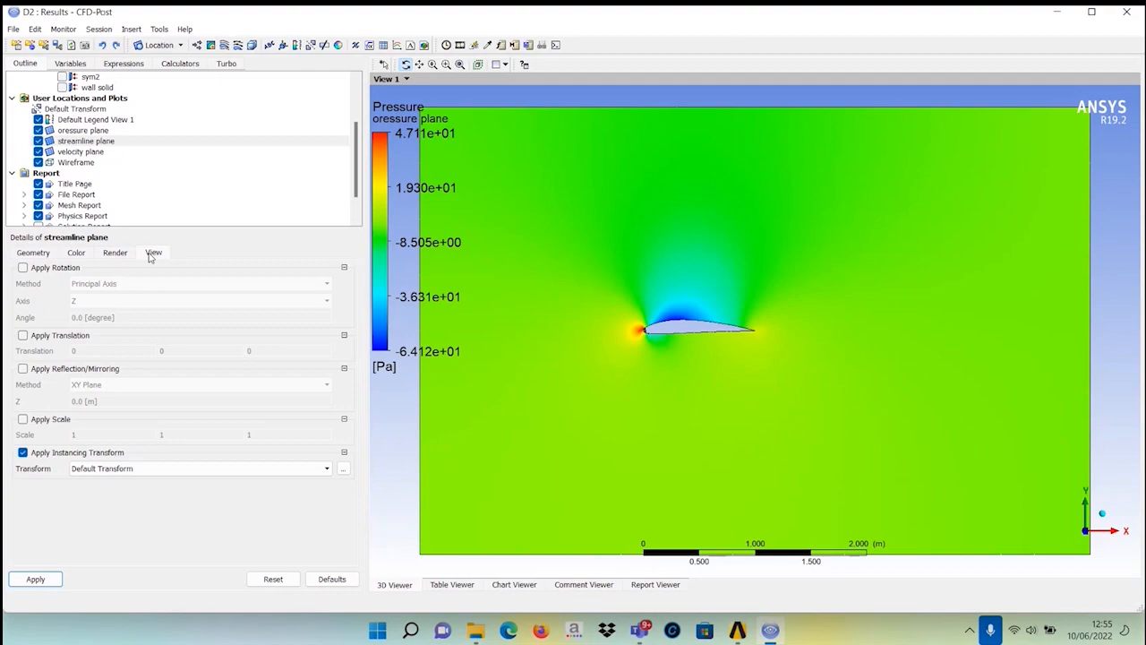
click(28, 256)
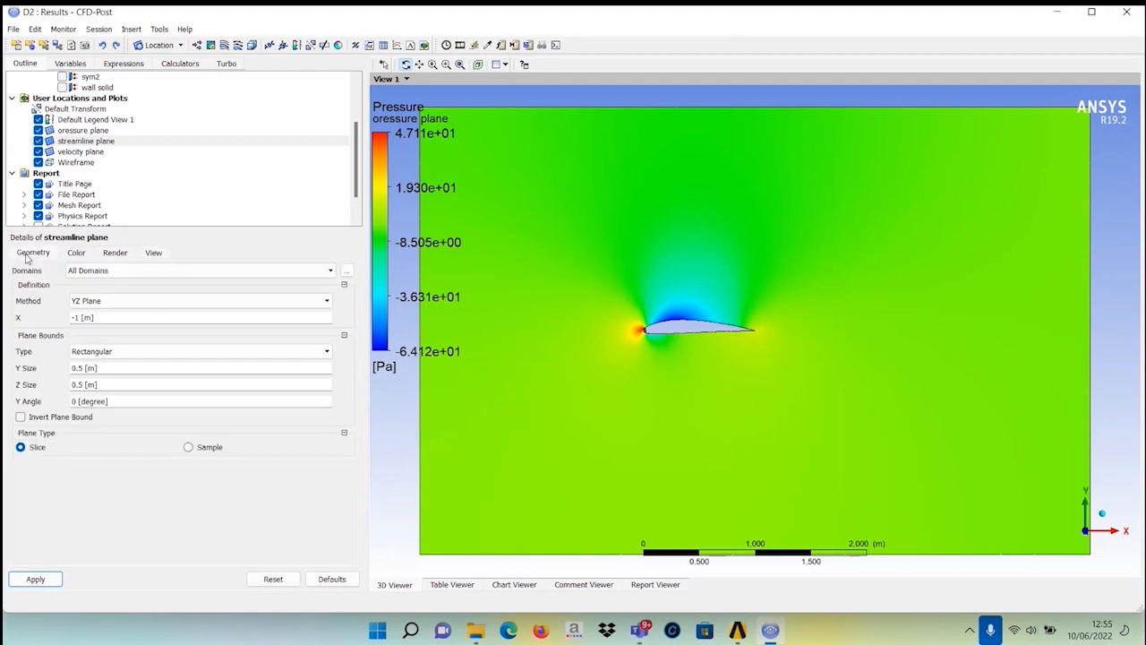
click(36, 580)
Insert a streamline with the default name, starting from the streamline plane with 100 points, and apply it.
click(223, 46)
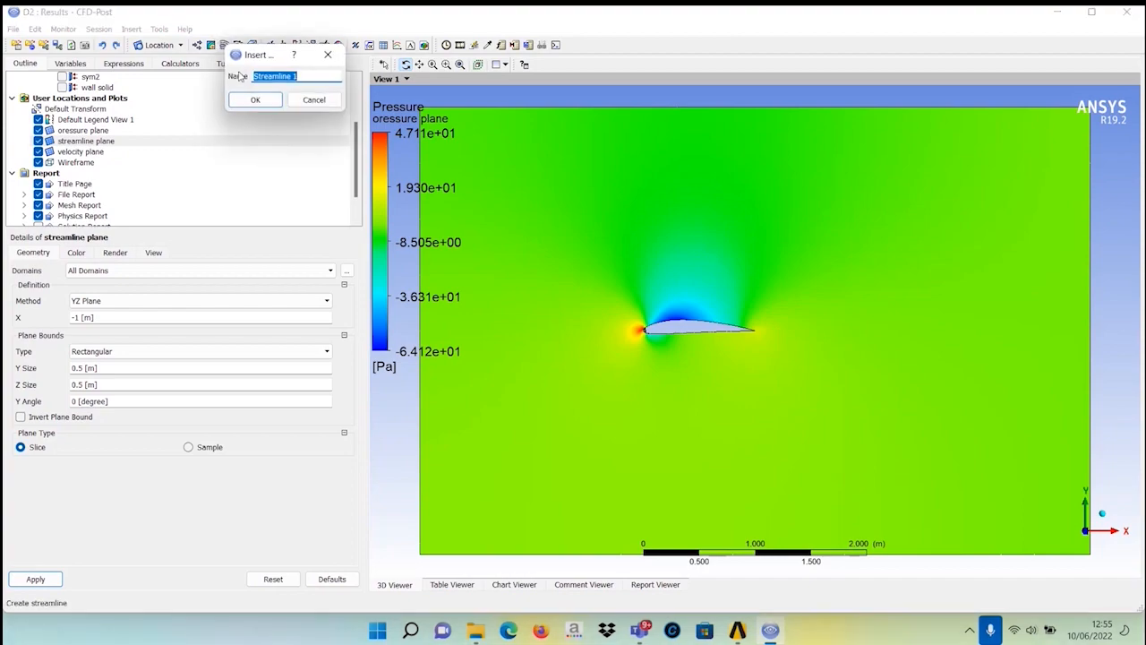
click(248, 102)
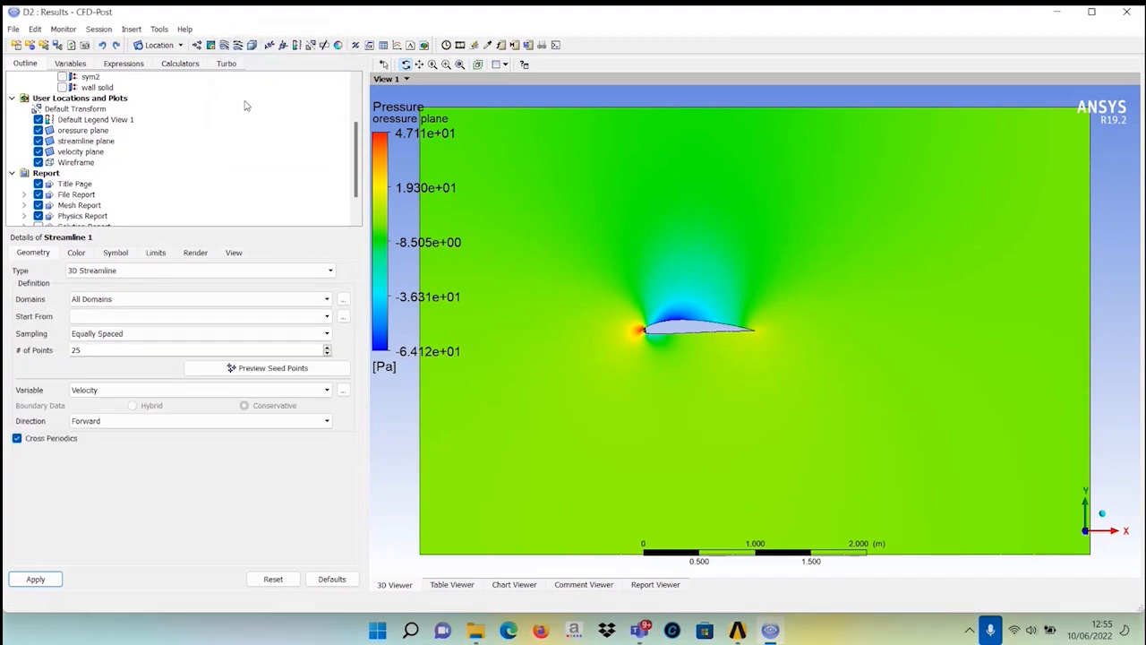
click(214, 299)
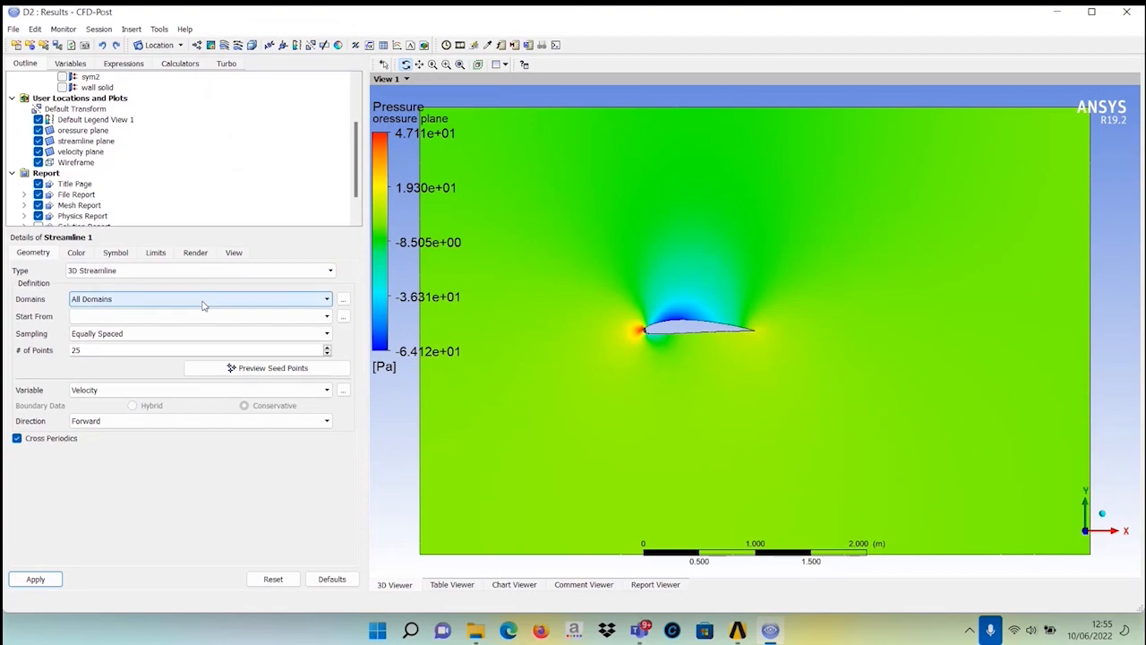
click(180, 466)
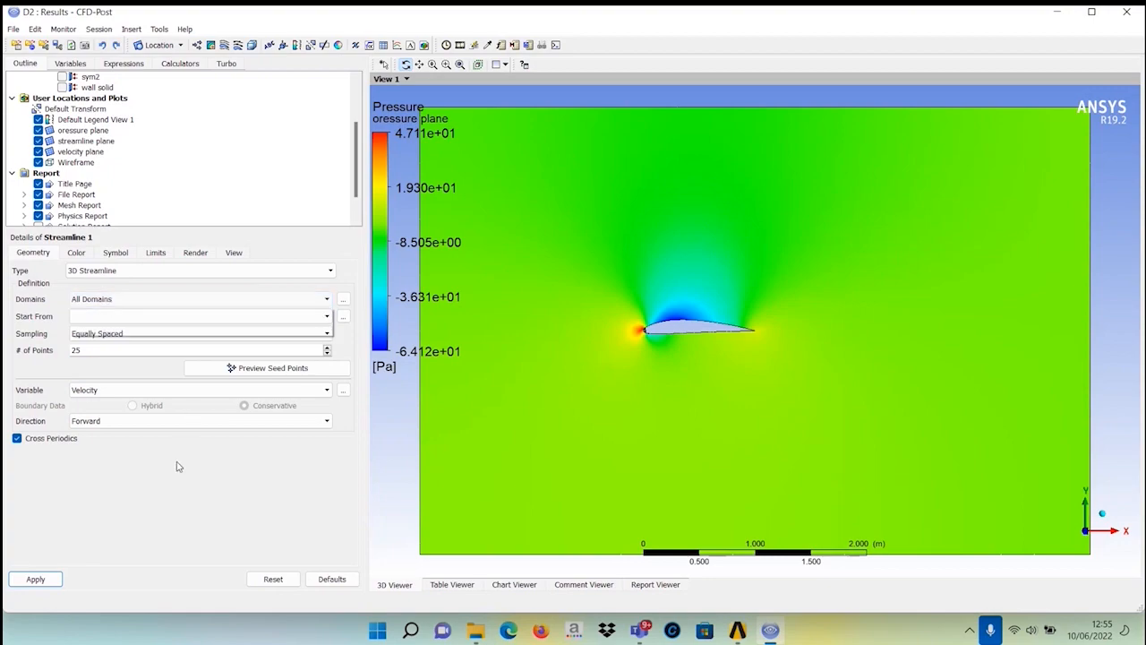
click(201, 316)
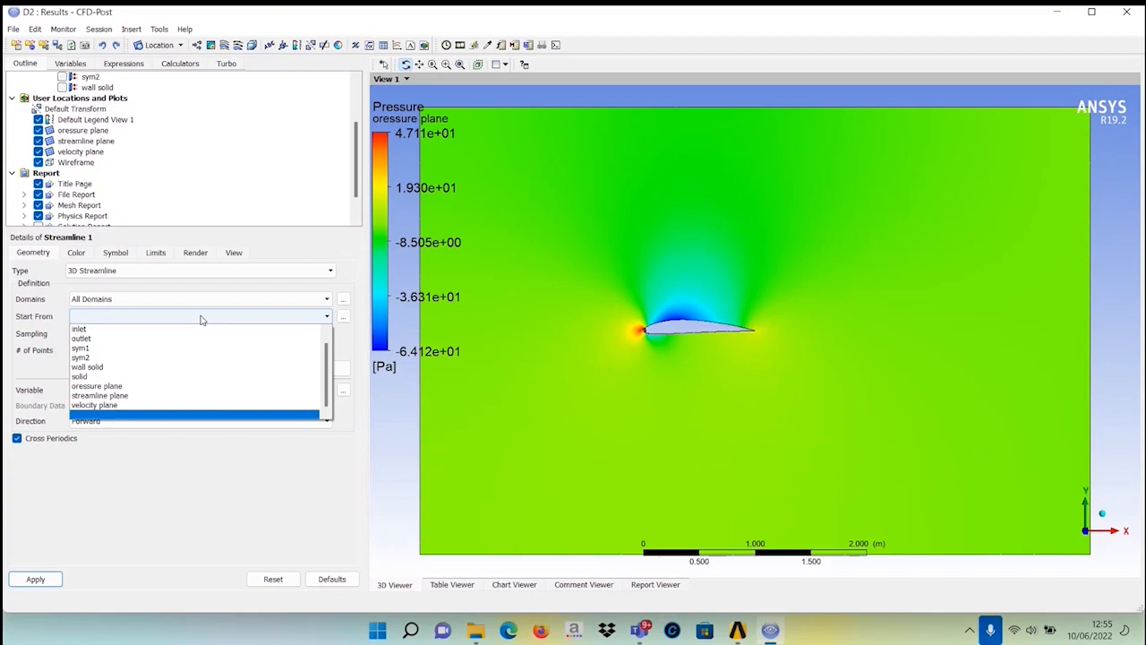
click(100, 395)
double_click(94, 350)
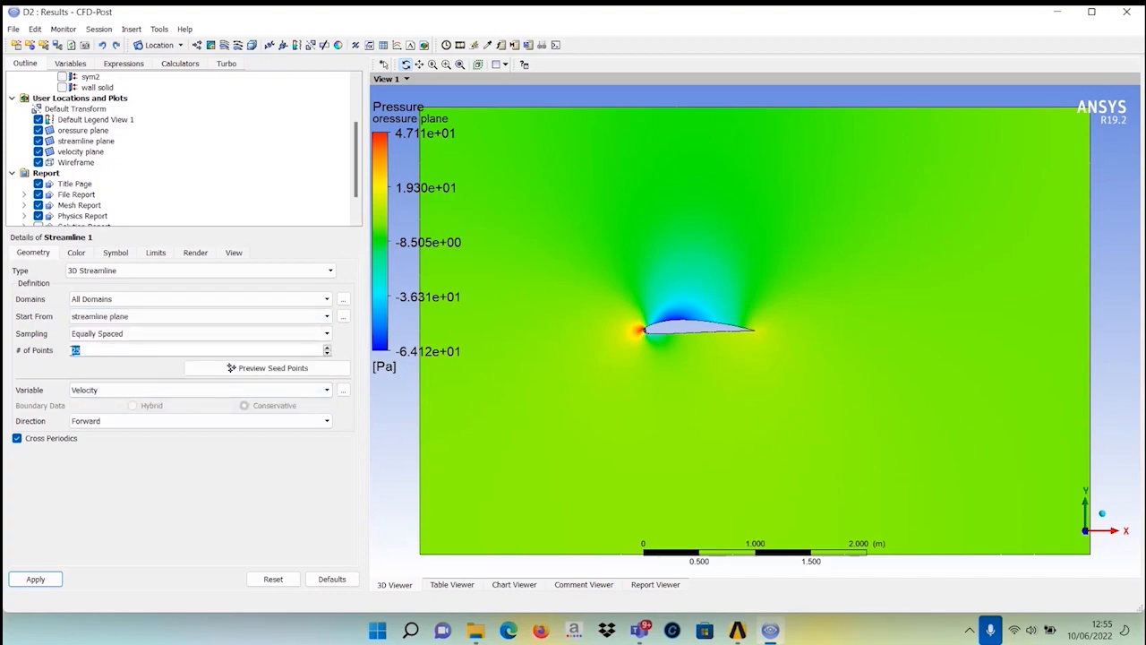
text(100)
click(32, 579)
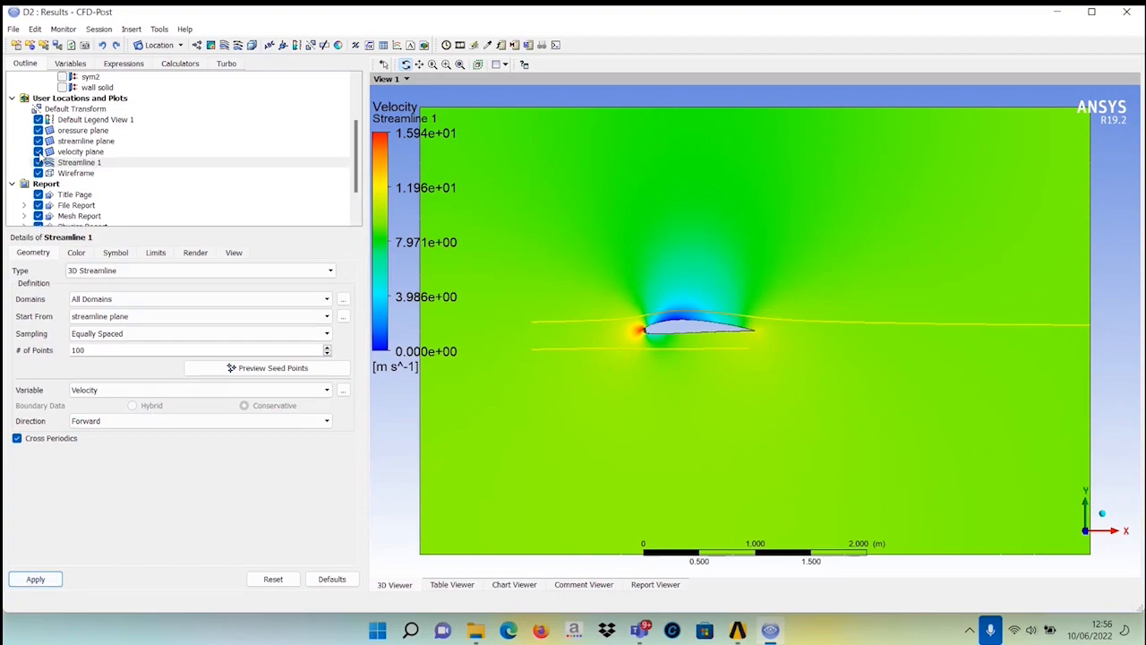
Hide the velocity plane and pressure plane contours so only the streamlines show.
click(43, 162)
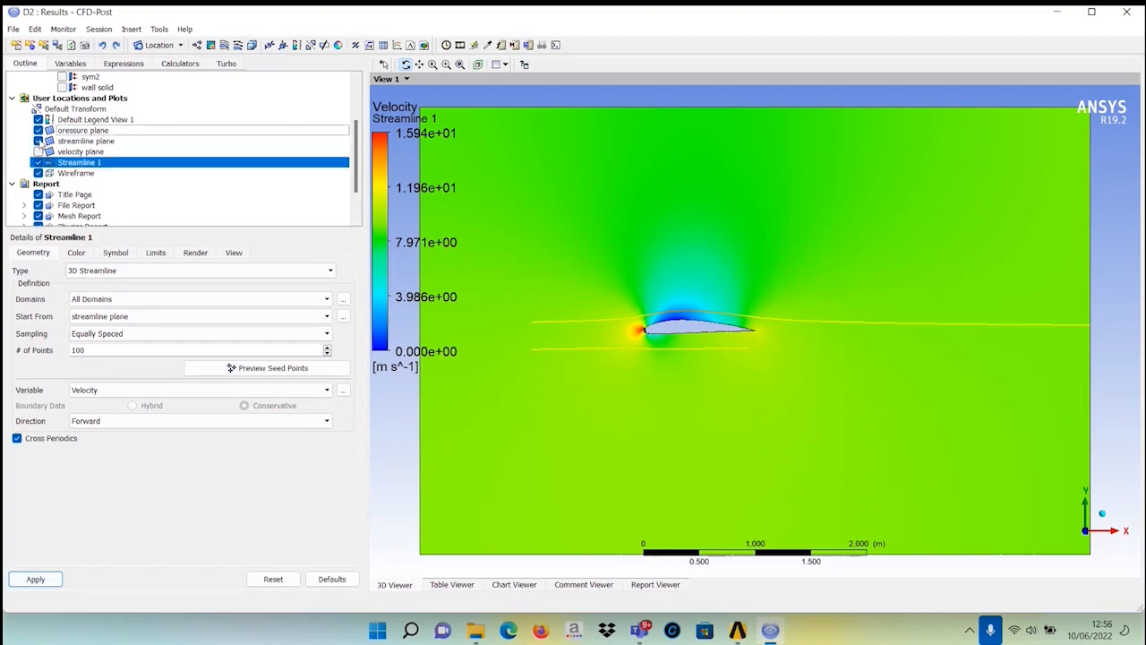
click(38, 130)
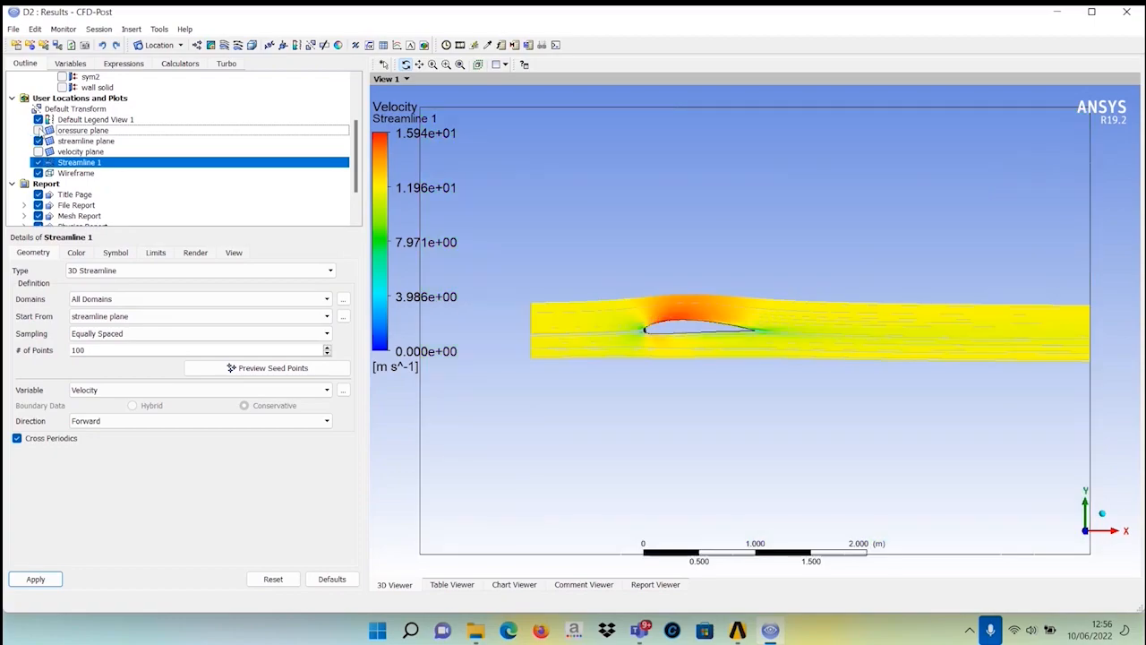
drag(505, 391, 519, 417)
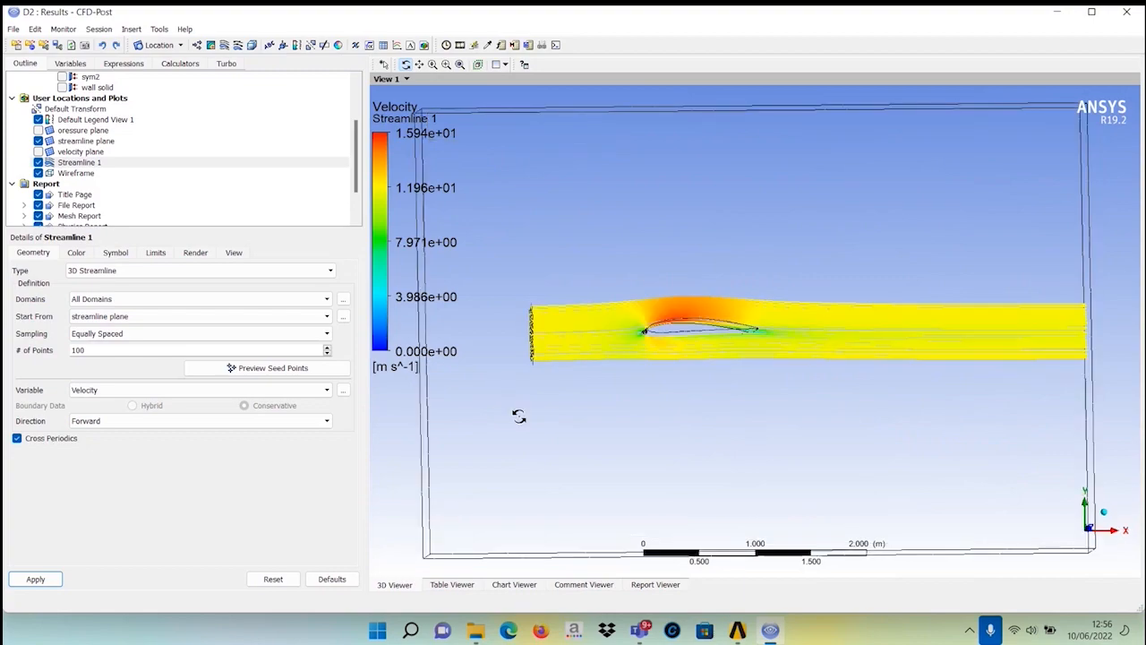